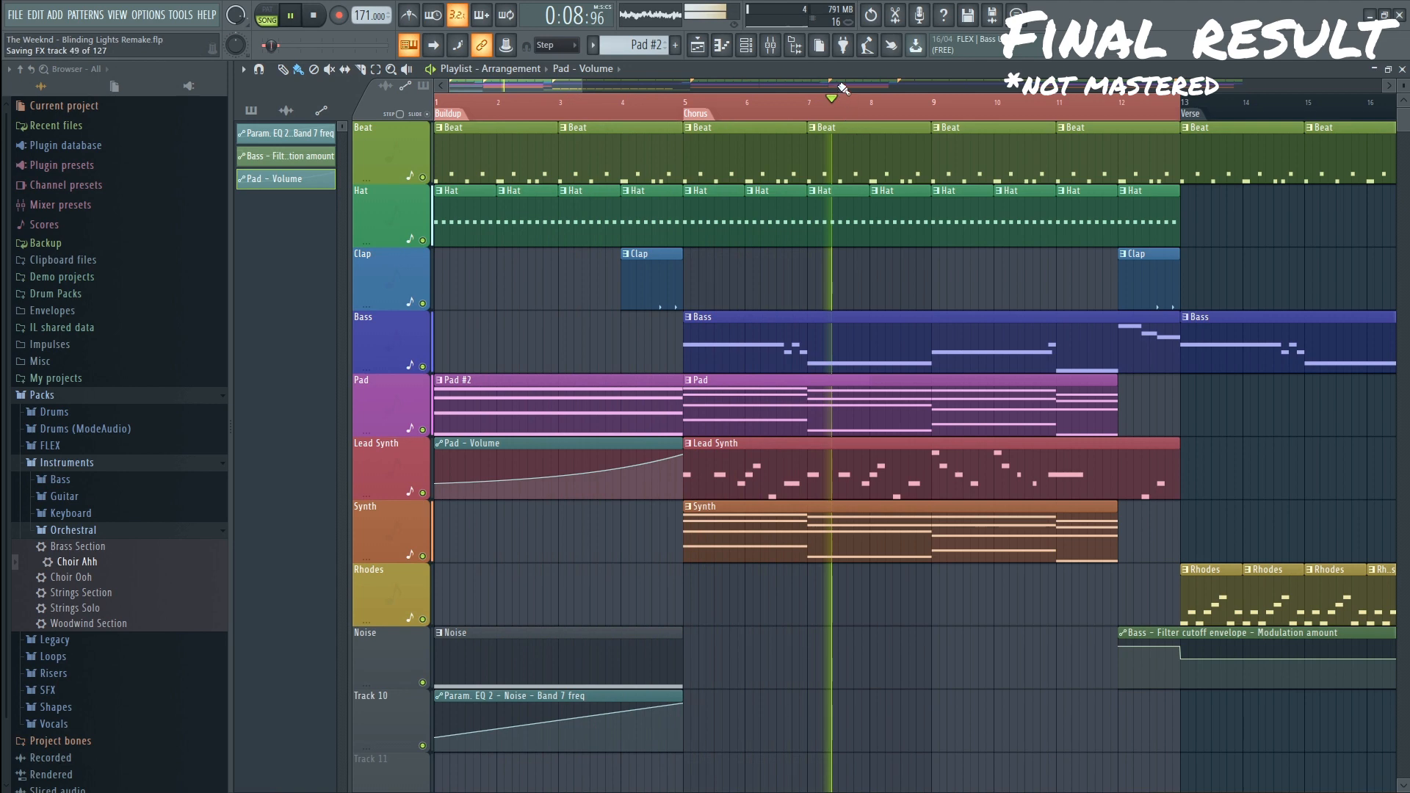
# Look over the finished arrangement's timeline while it plays, highlighting the section from bar 1 through bar 28
pyautogui.moveTo(515, 86); pyautogui.dragTo(840, 91)
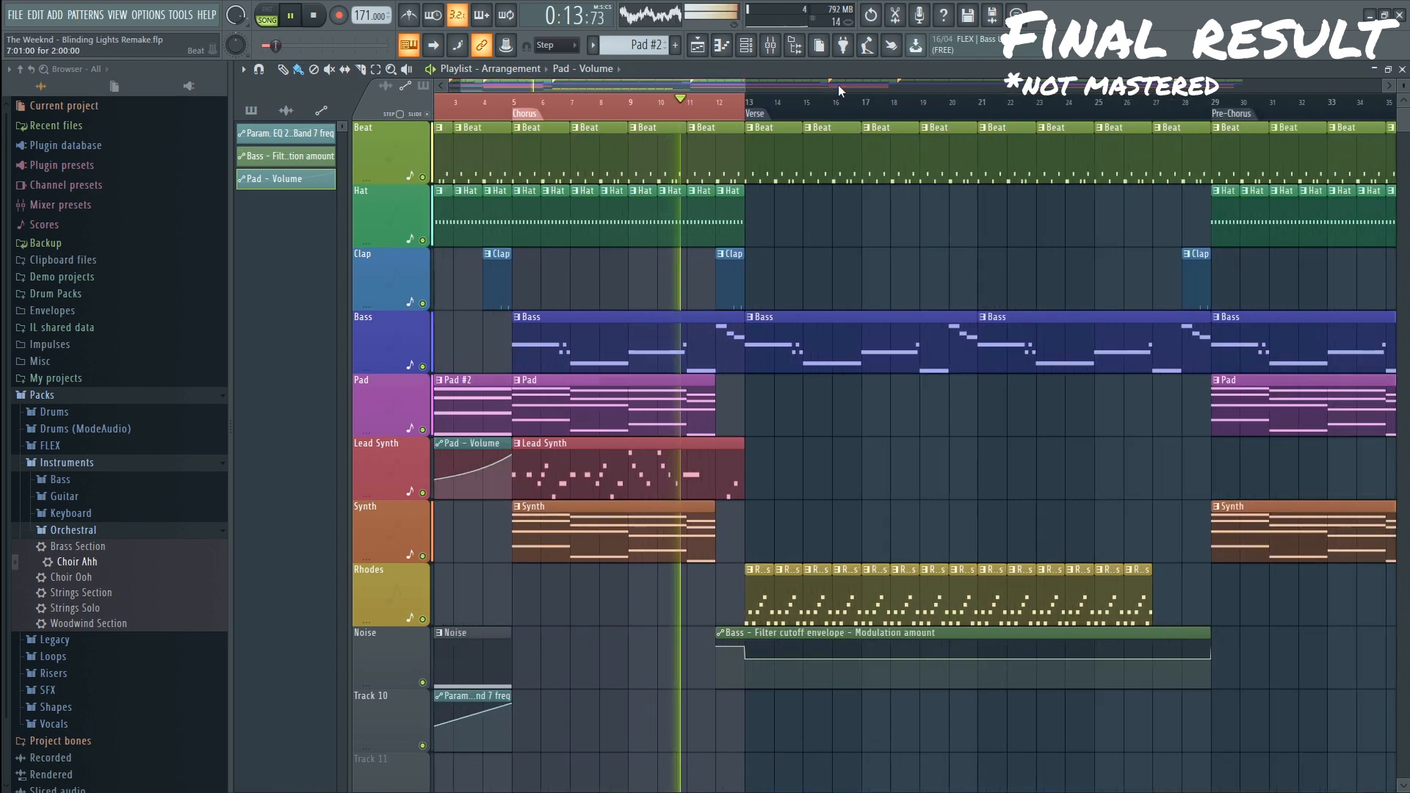
pyautogui.moveTo(980, 105); pyautogui.dragTo(1191, 109)
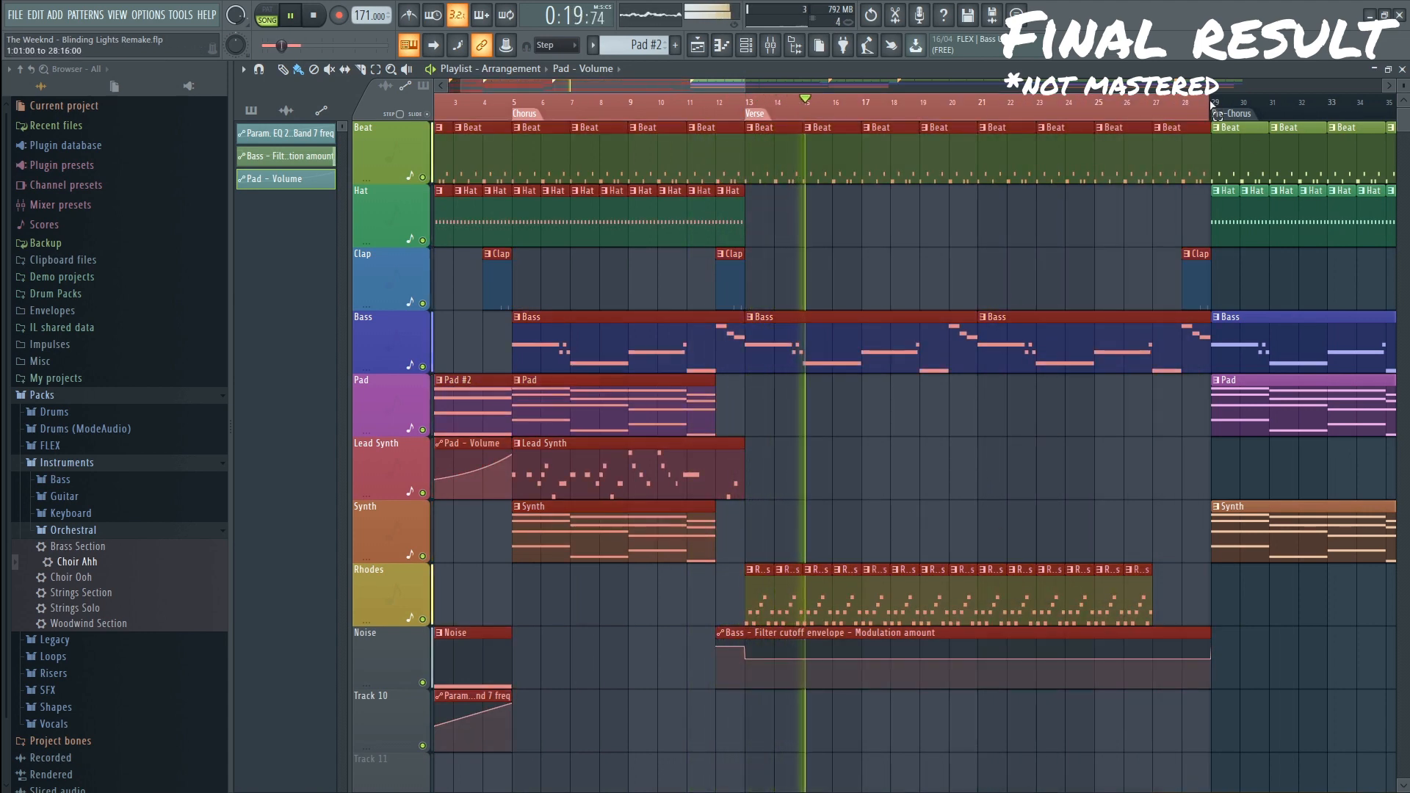
pyautogui.keyDown('ctrl'); pyautogui.click(1086, 486); pyautogui.keyUp('ctrl')
pyautogui.scroll(1, 982, 104)
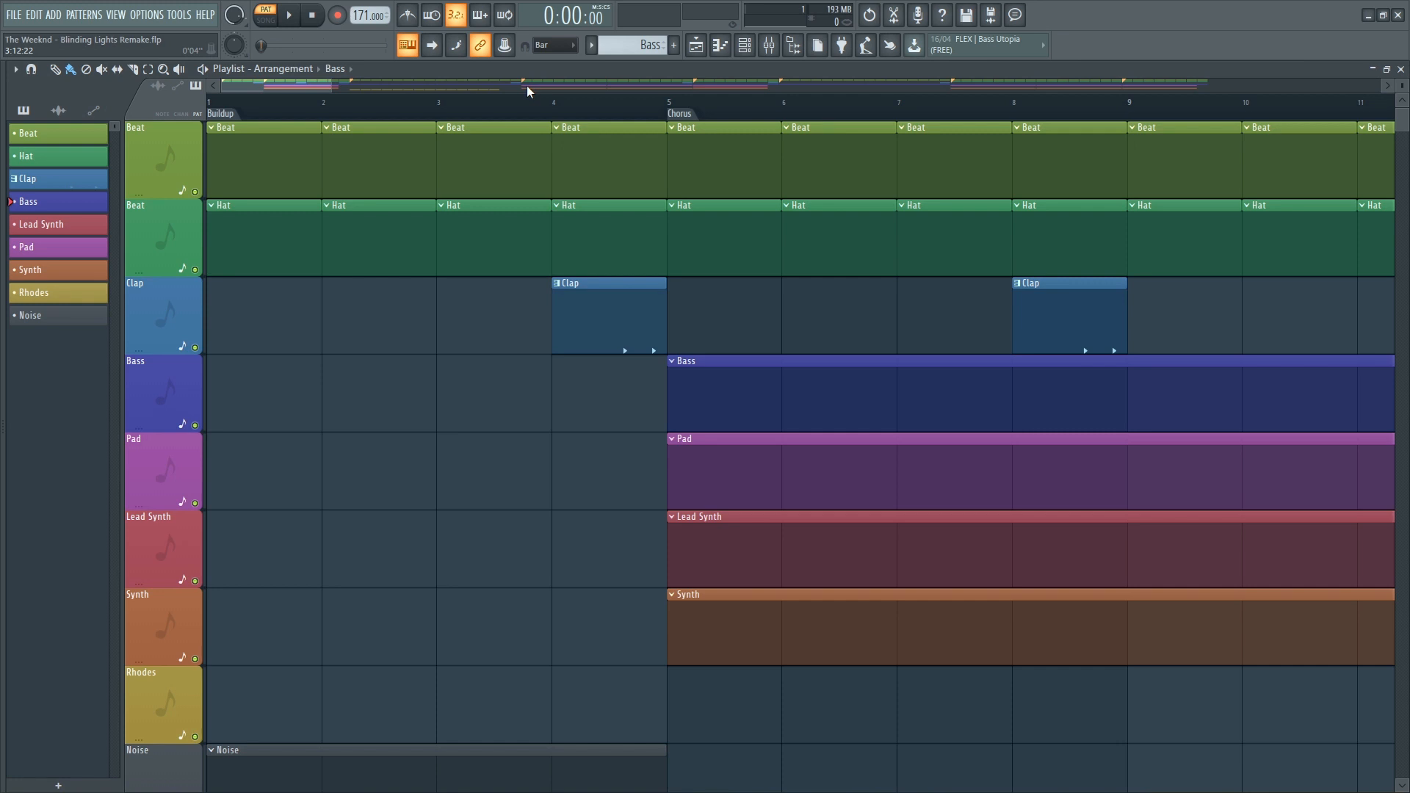
# Rename the green playlist track that holds the Hat clips as Hat
pyautogui.moveTo(332, 86); pyautogui.dragTo(682, 86)
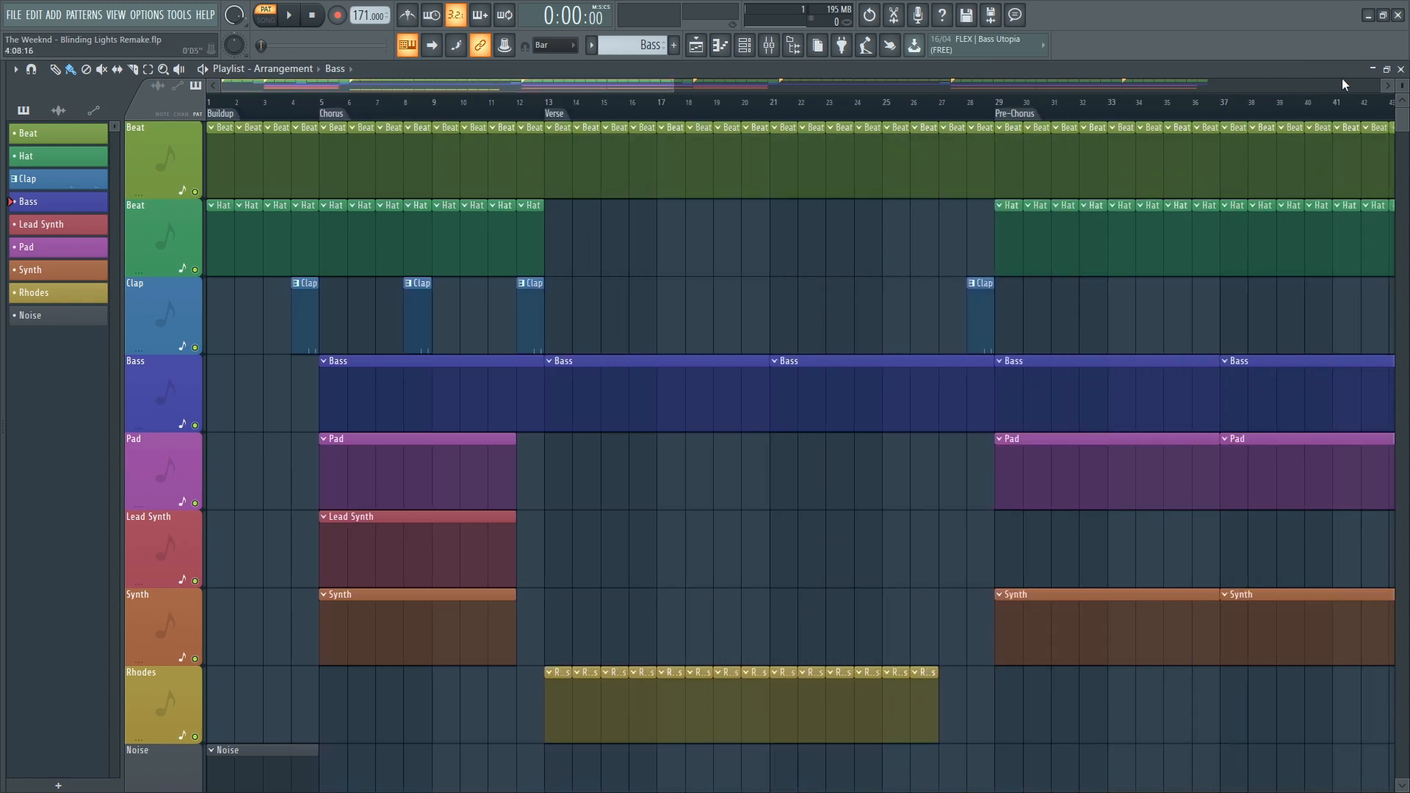
pyautogui.moveTo(1402, 87); pyautogui.dragTo(1402, 83)
pyautogui.moveTo(679, 86); pyautogui.dragTo(1230, 86)
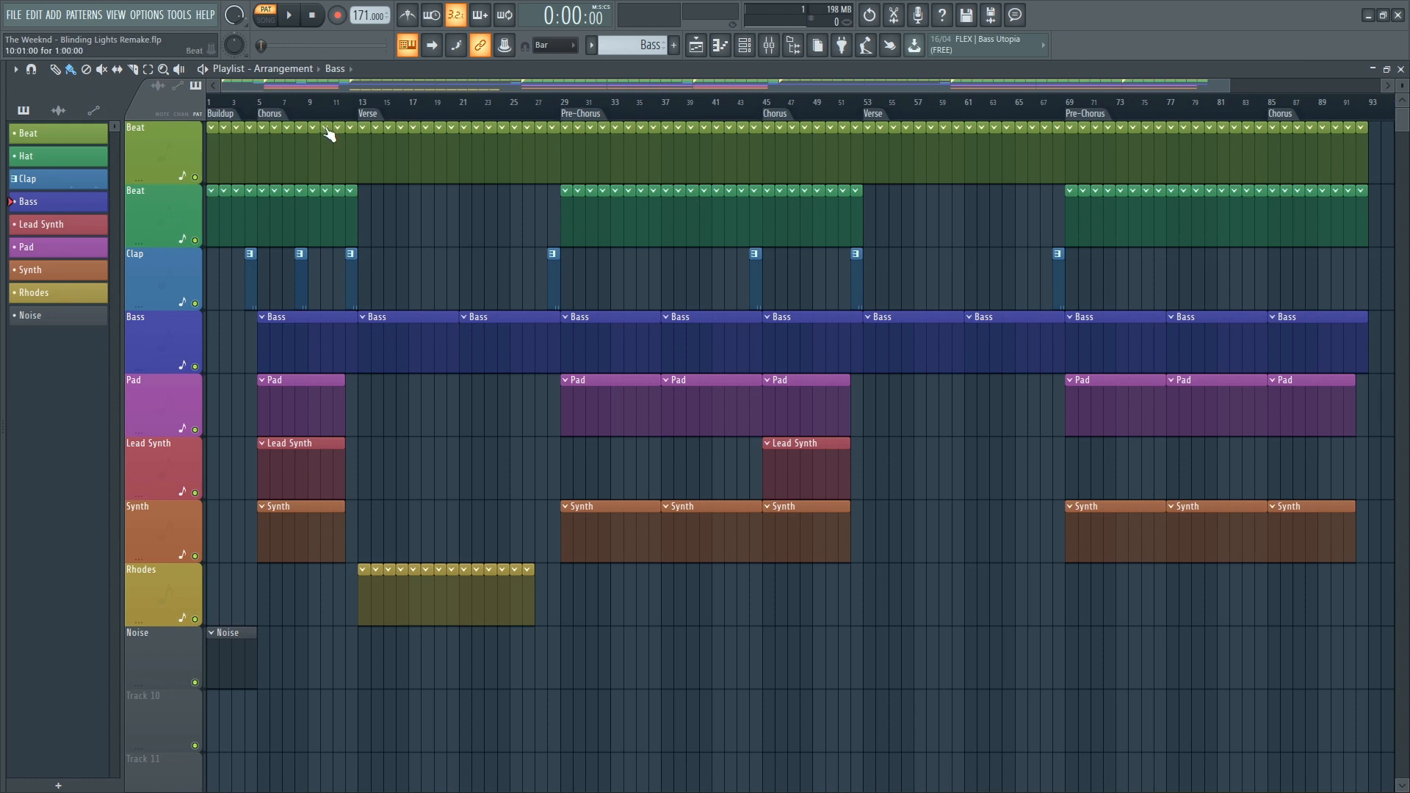
pyautogui.scroll(5, 326, 100)
pyautogui.moveTo(452, 86); pyautogui.dragTo(404, 85)
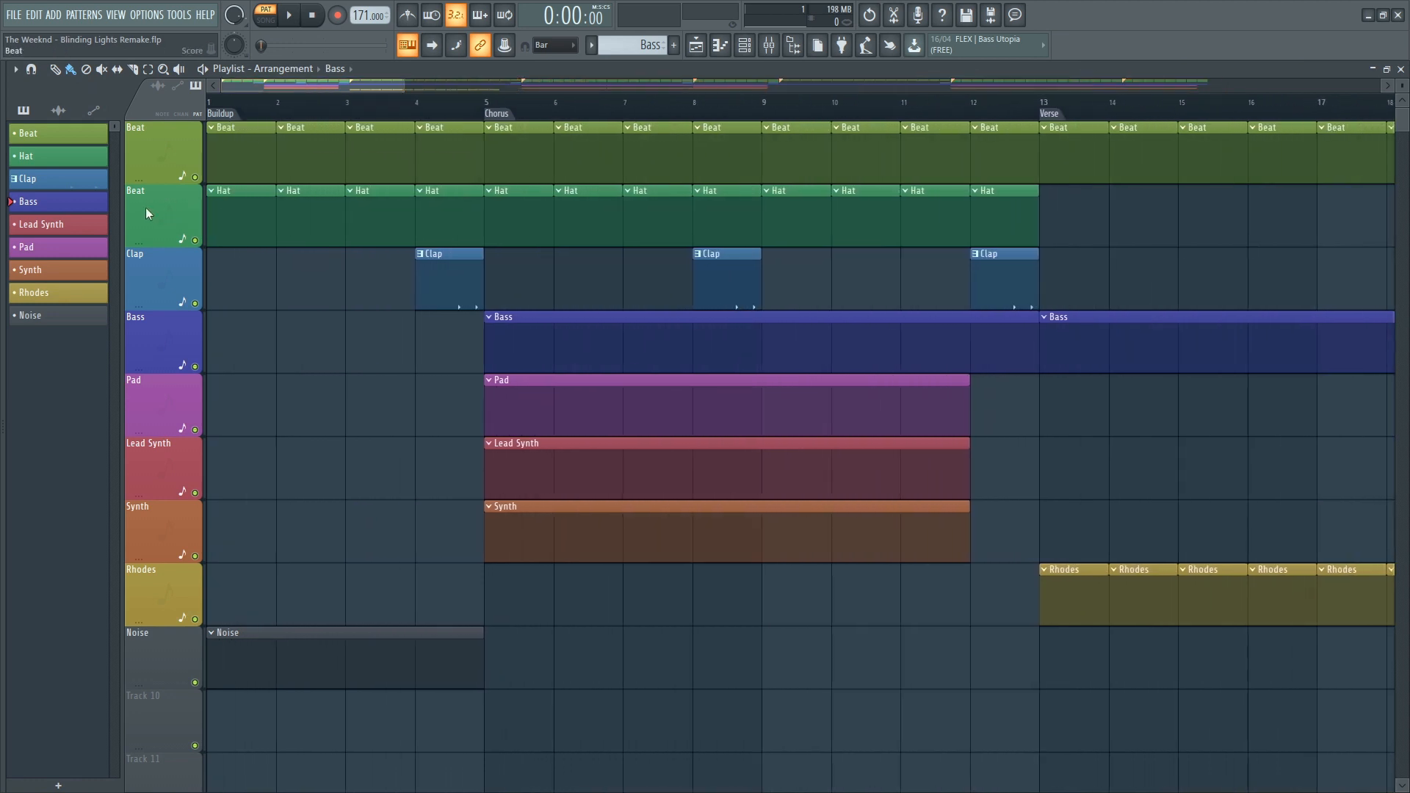
pyautogui.write('Hat')
pyautogui.press('Return')
# Open the channel rack for the Beat pattern and place it over the middle of the playlist
pyautogui.moveTo(707, 88); pyautogui.dragTo(835, 165)
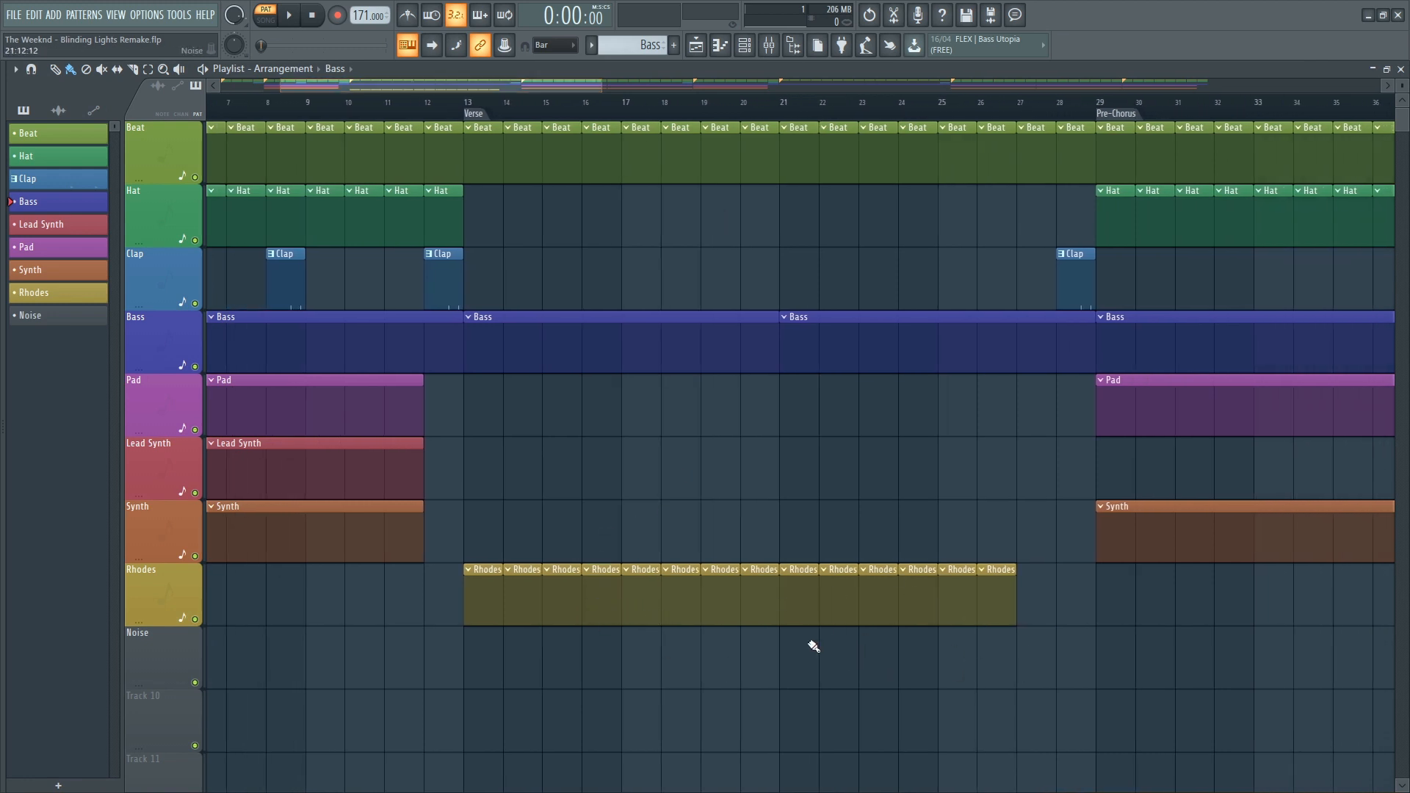
pyautogui.moveTo(845, 84); pyautogui.dragTo(777, 92)
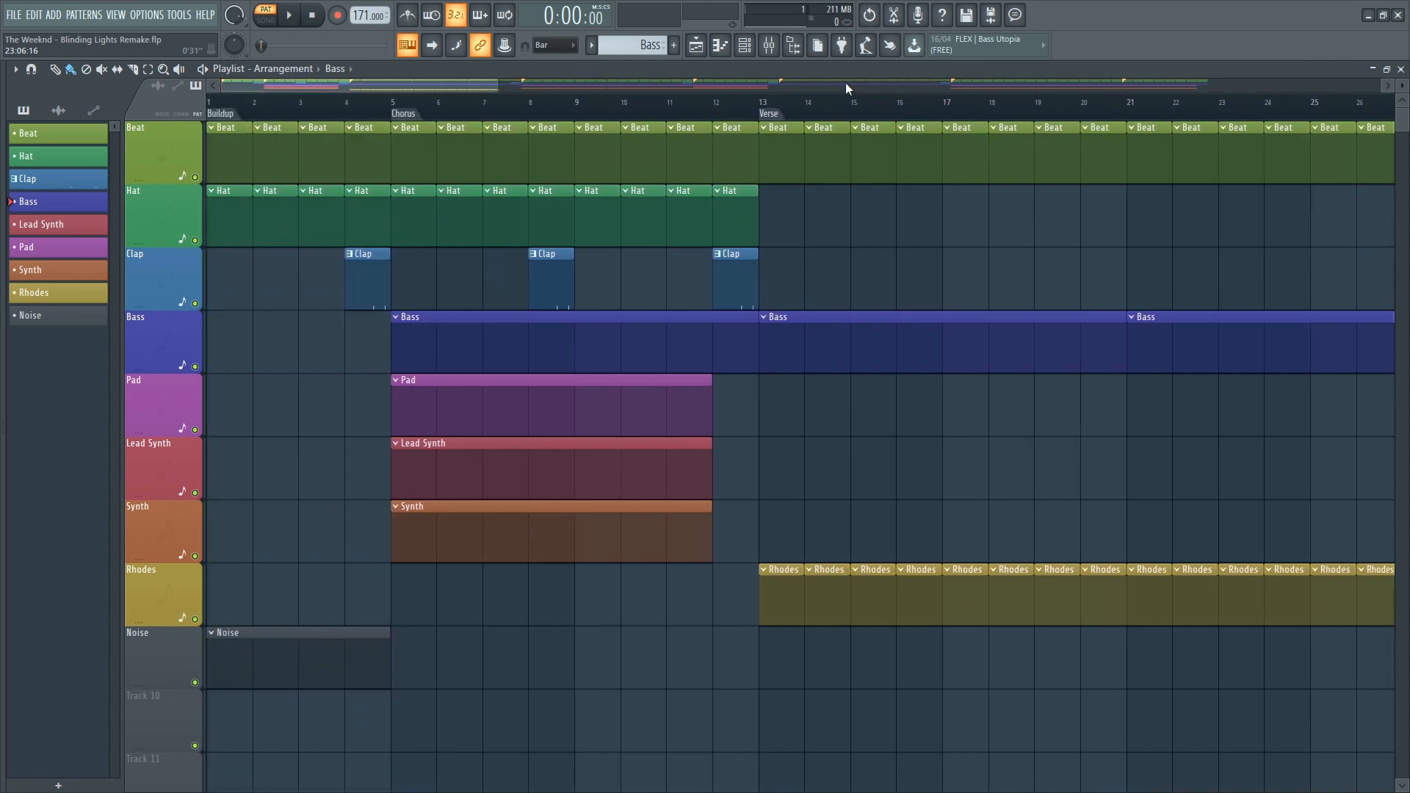
pyautogui.doubleClick(221, 146)
pyautogui.moveTo(1028, 293); pyautogui.dragTo(814, 301)
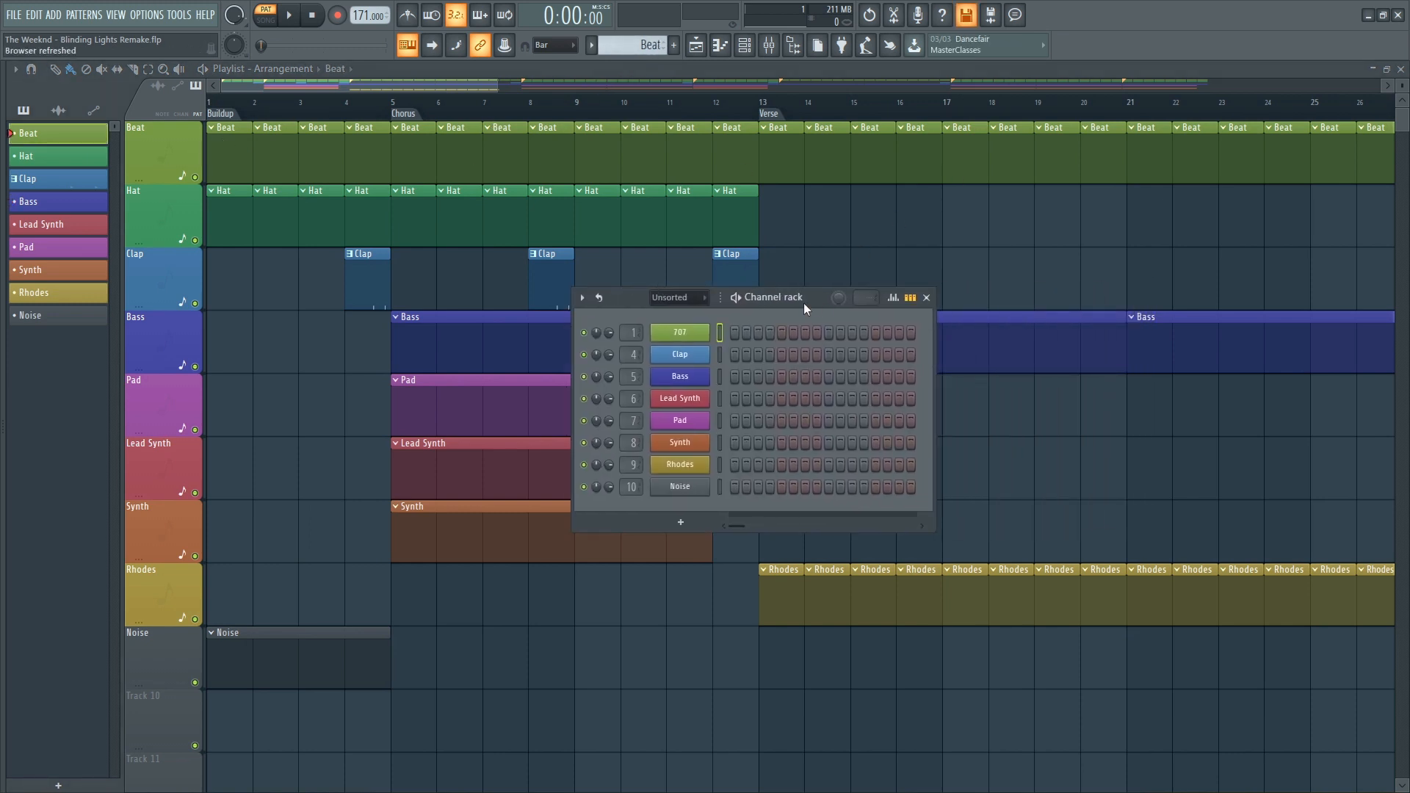
# Examine the instruments loaded on the Clap, Bass, Lead Synth, Pad, Synth, Rhodes and Noise channels
pyautogui.click(695, 355)
pyautogui.click(692, 377)
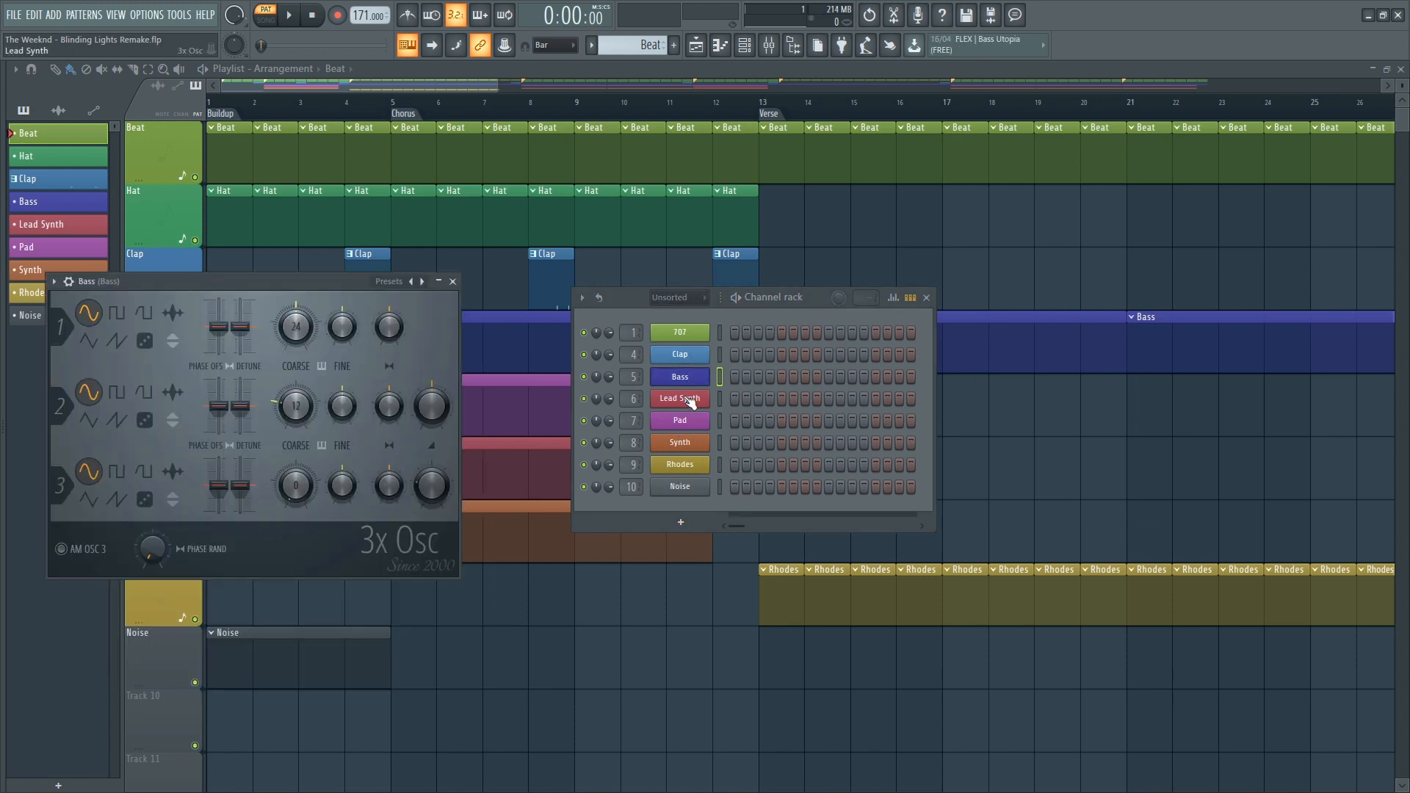
pyautogui.click(695, 399)
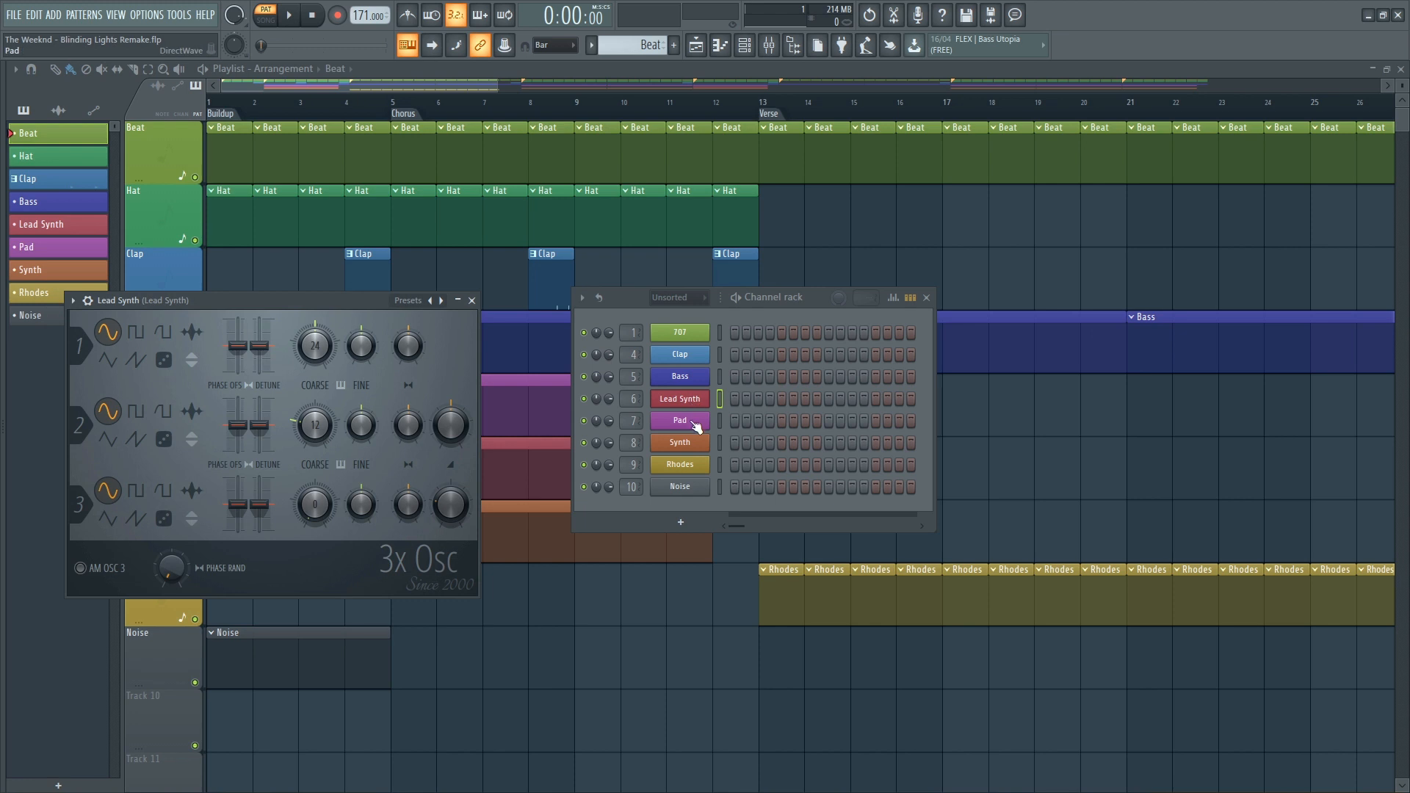
pyautogui.click(699, 419)
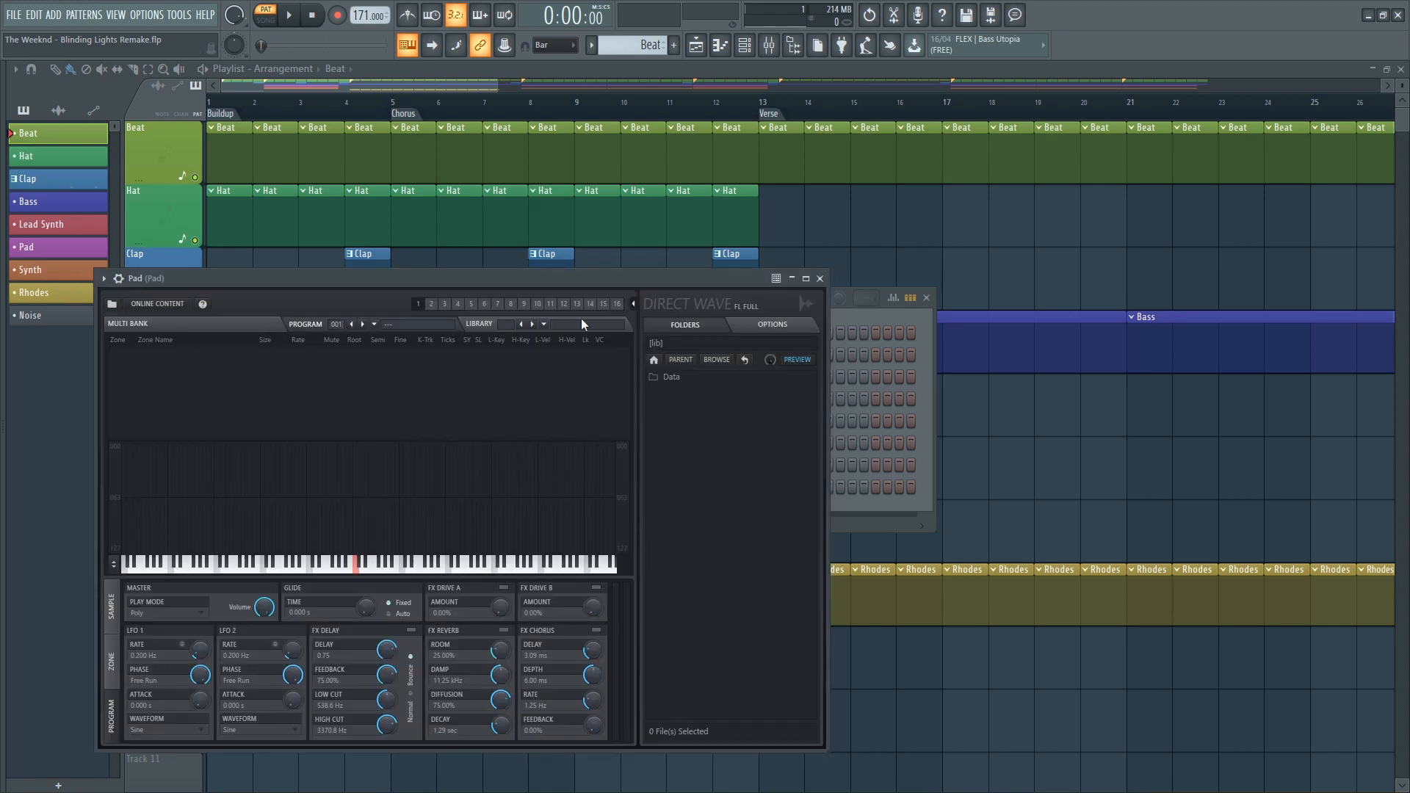
pyautogui.click(820, 279)
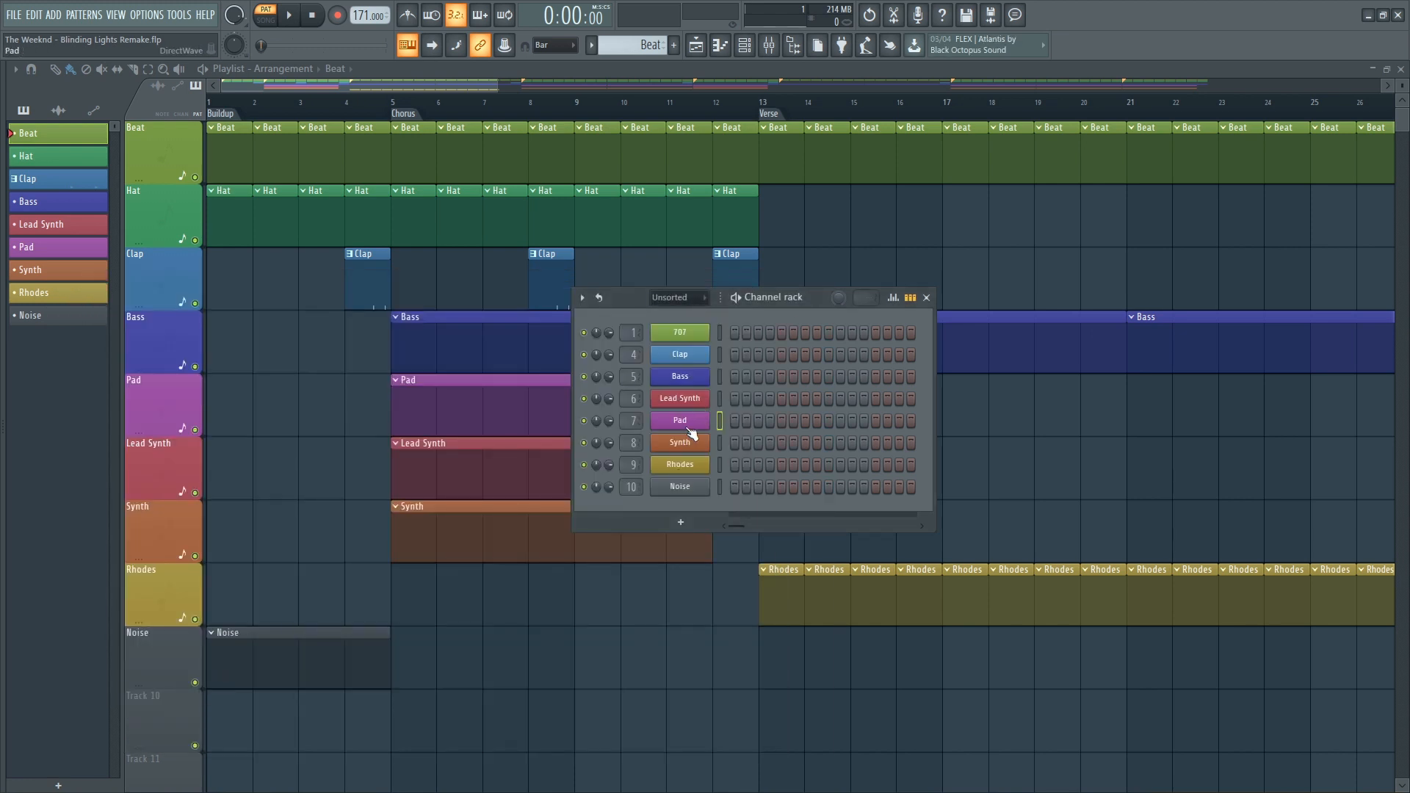
pyautogui.click(687, 426)
pyautogui.click(821, 279)
pyautogui.click(702, 446)
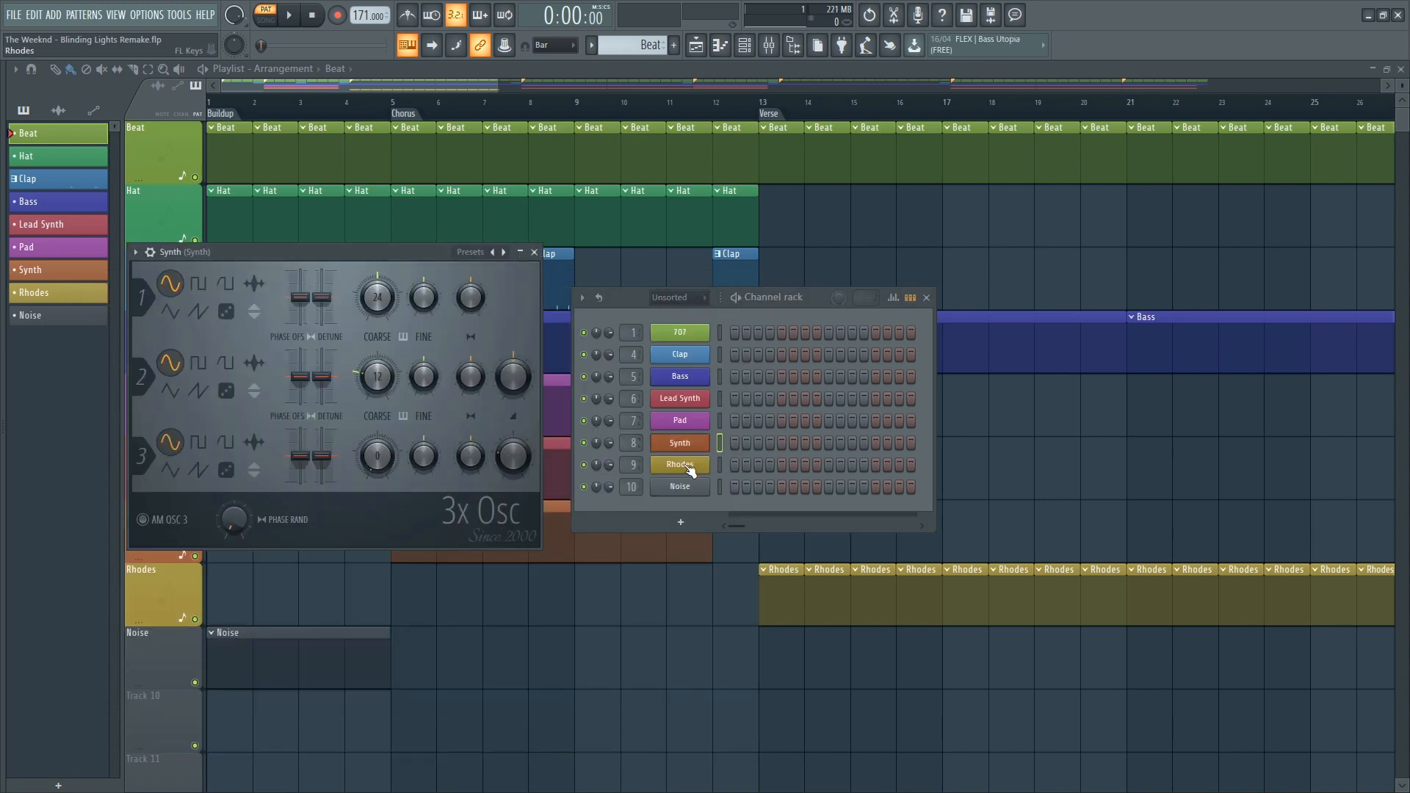
pyautogui.click(696, 465)
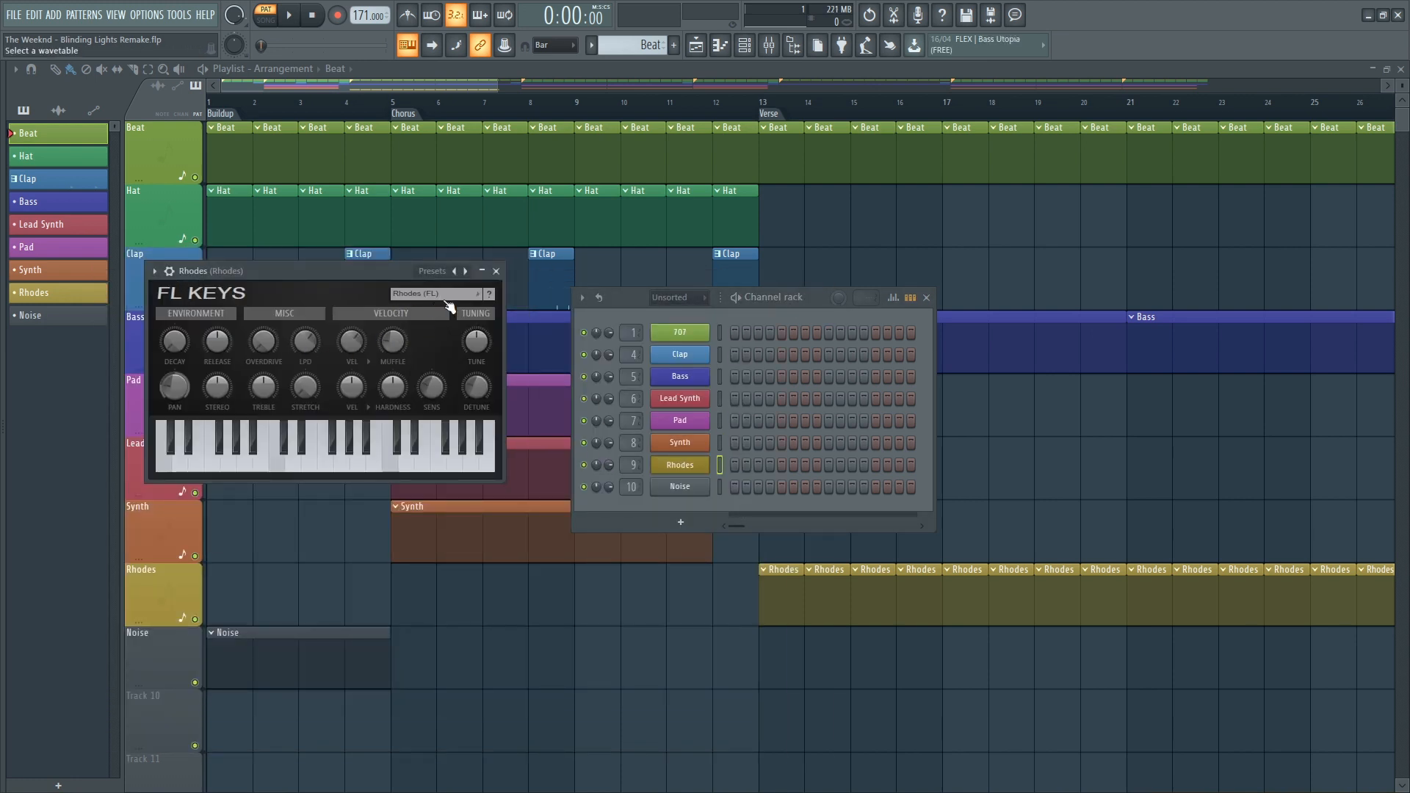
pyautogui.click(680, 487)
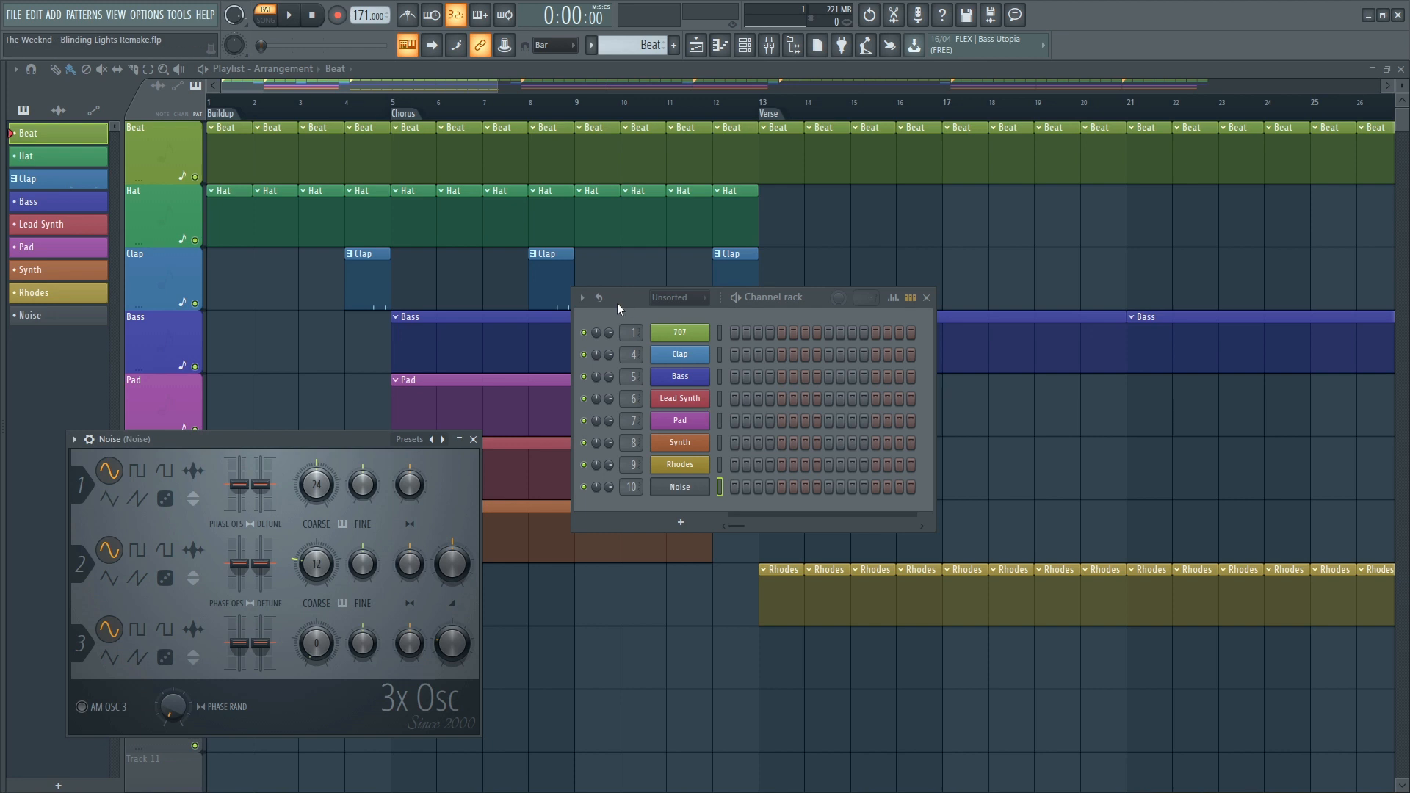
# Record a two-bar kick, snare and closed hat beat on the 707 channel of the Beat pattern
pyautogui.click(720, 334)
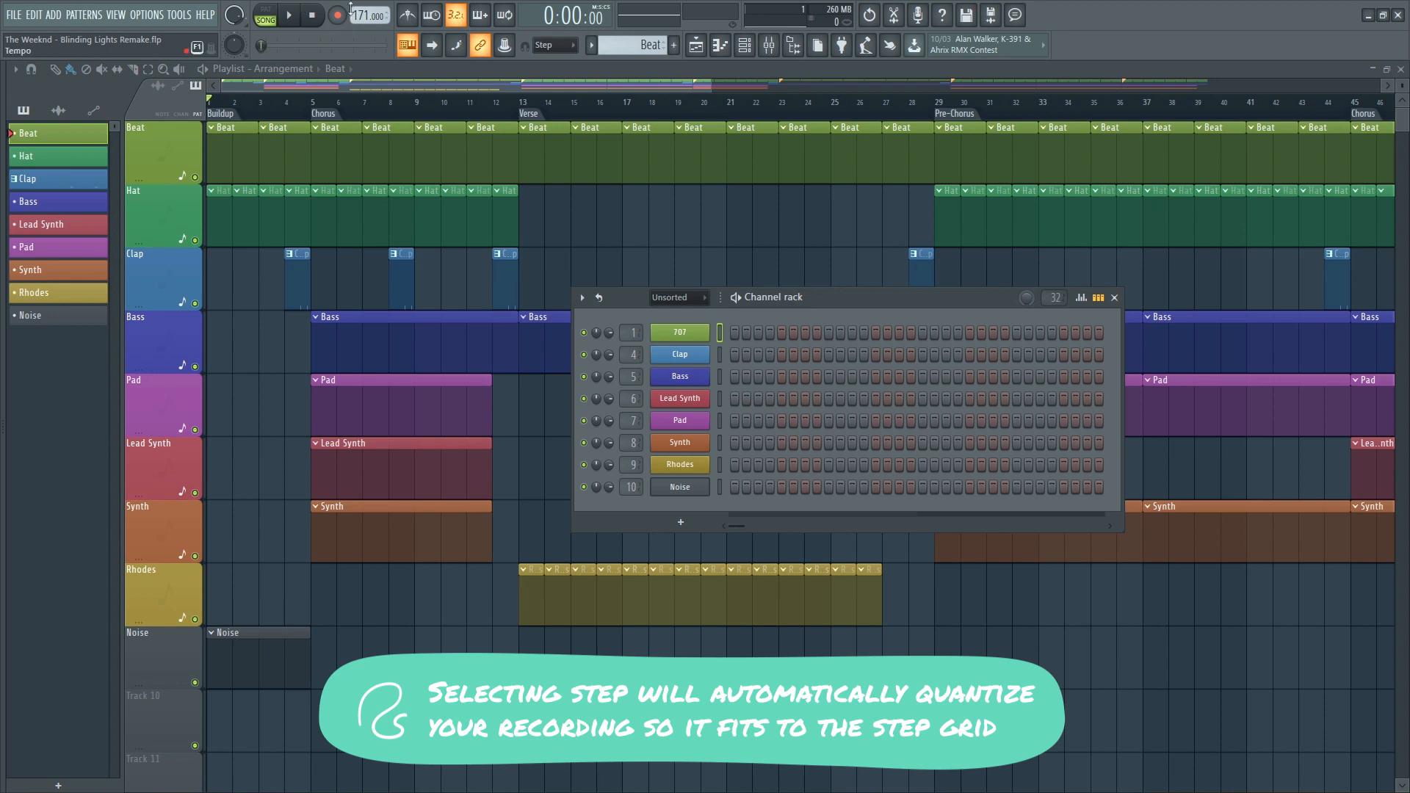
pyautogui.click(292, 16)
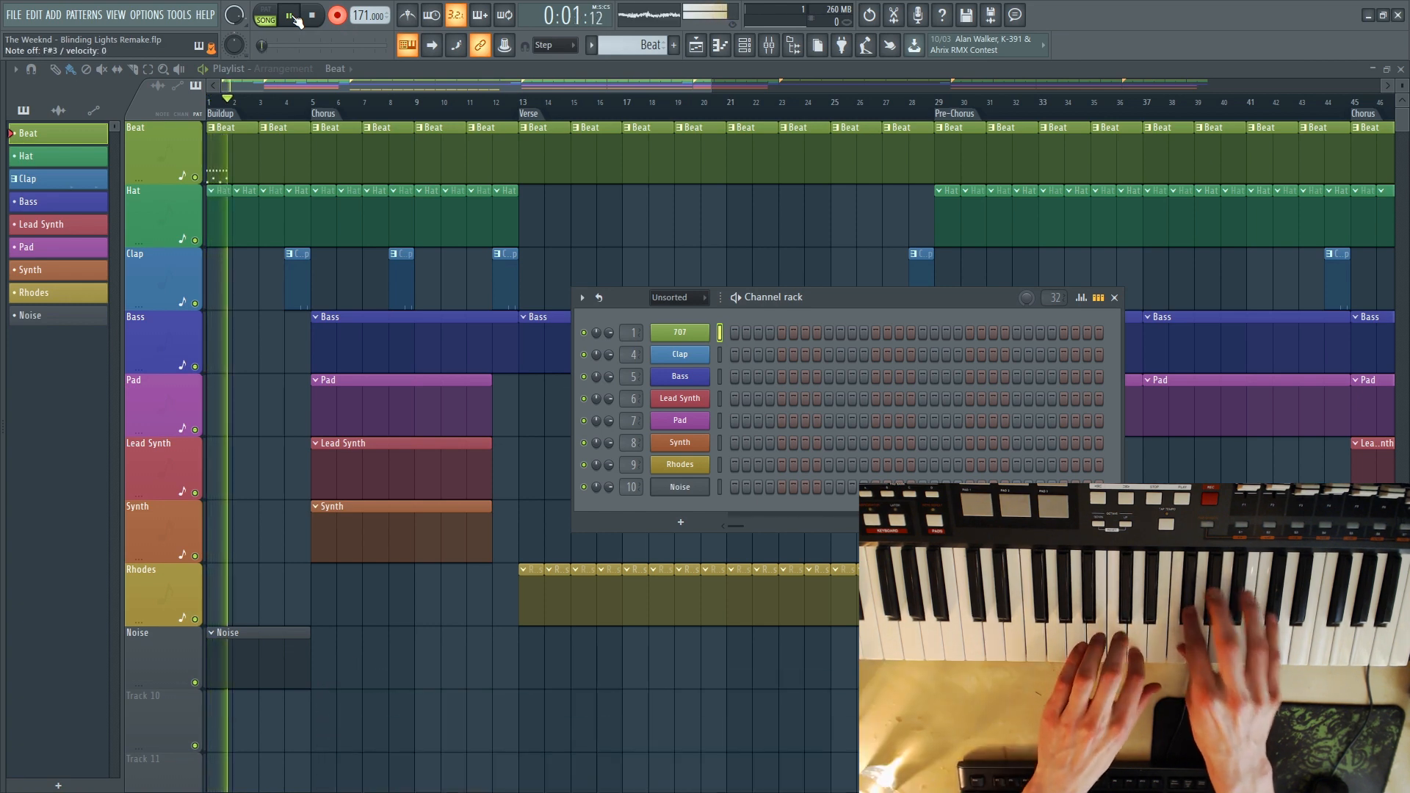
pyautogui.click(295, 18)
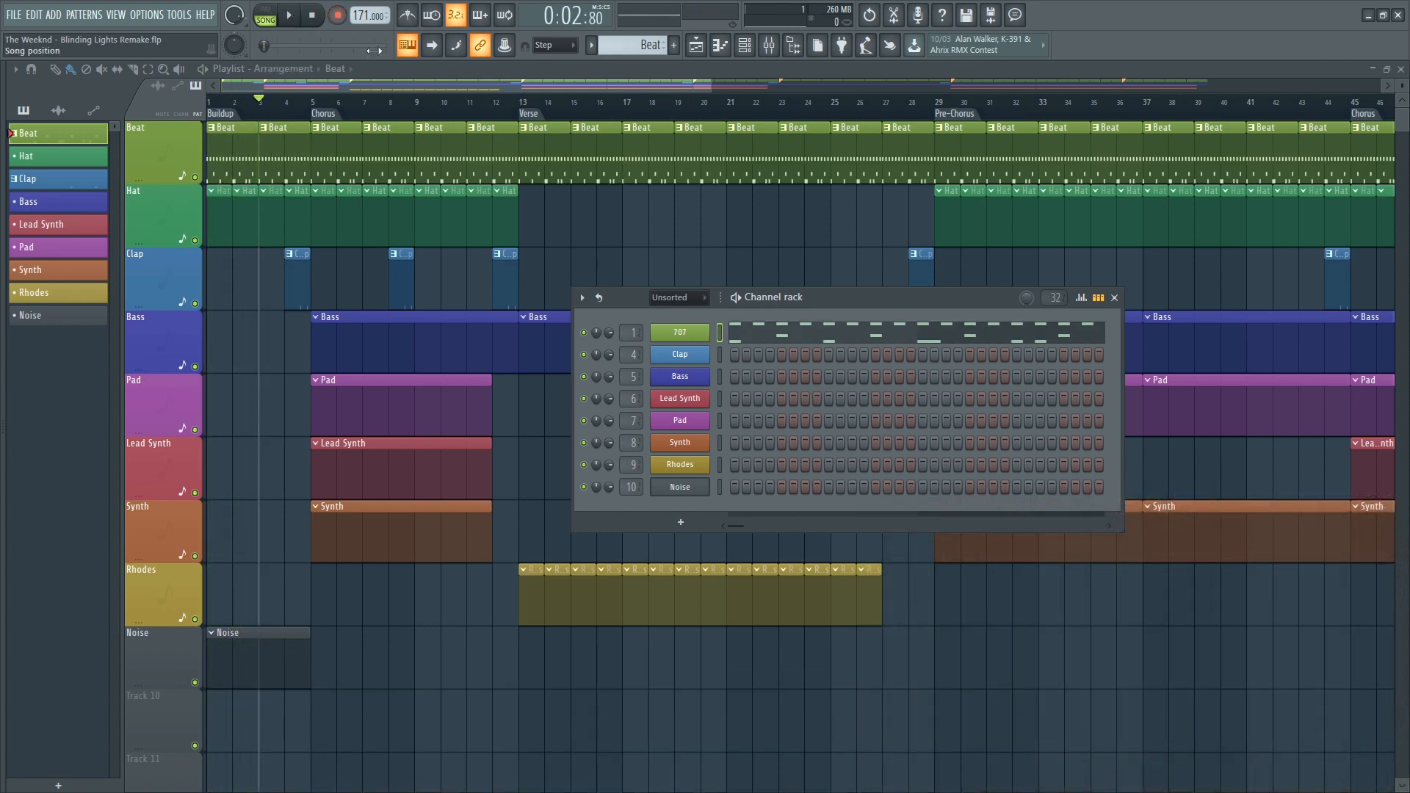
# View the recorded beat in the 707 piano roll and play it back in pattern mode
pyautogui.click(827, 338)
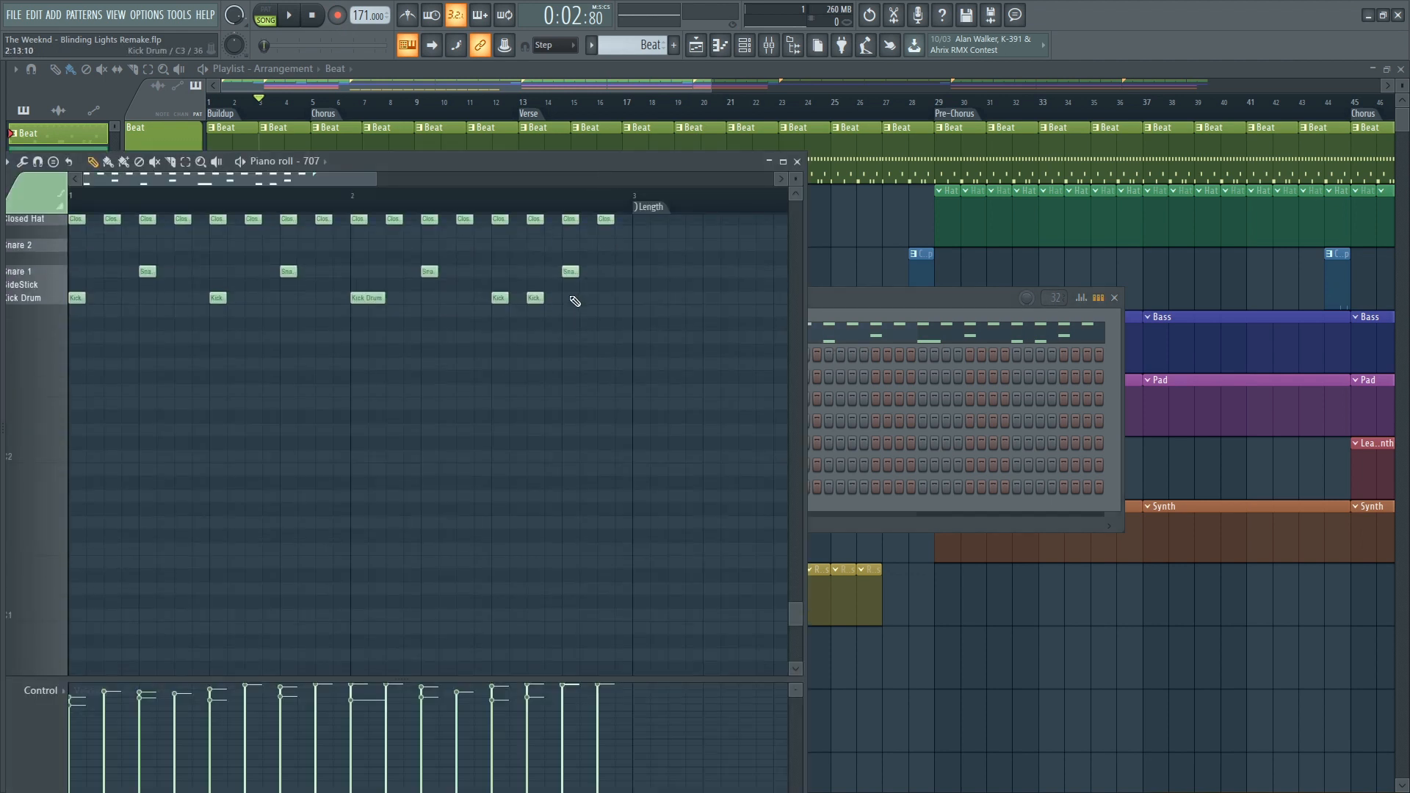
pyautogui.scroll(3, 500, 328)
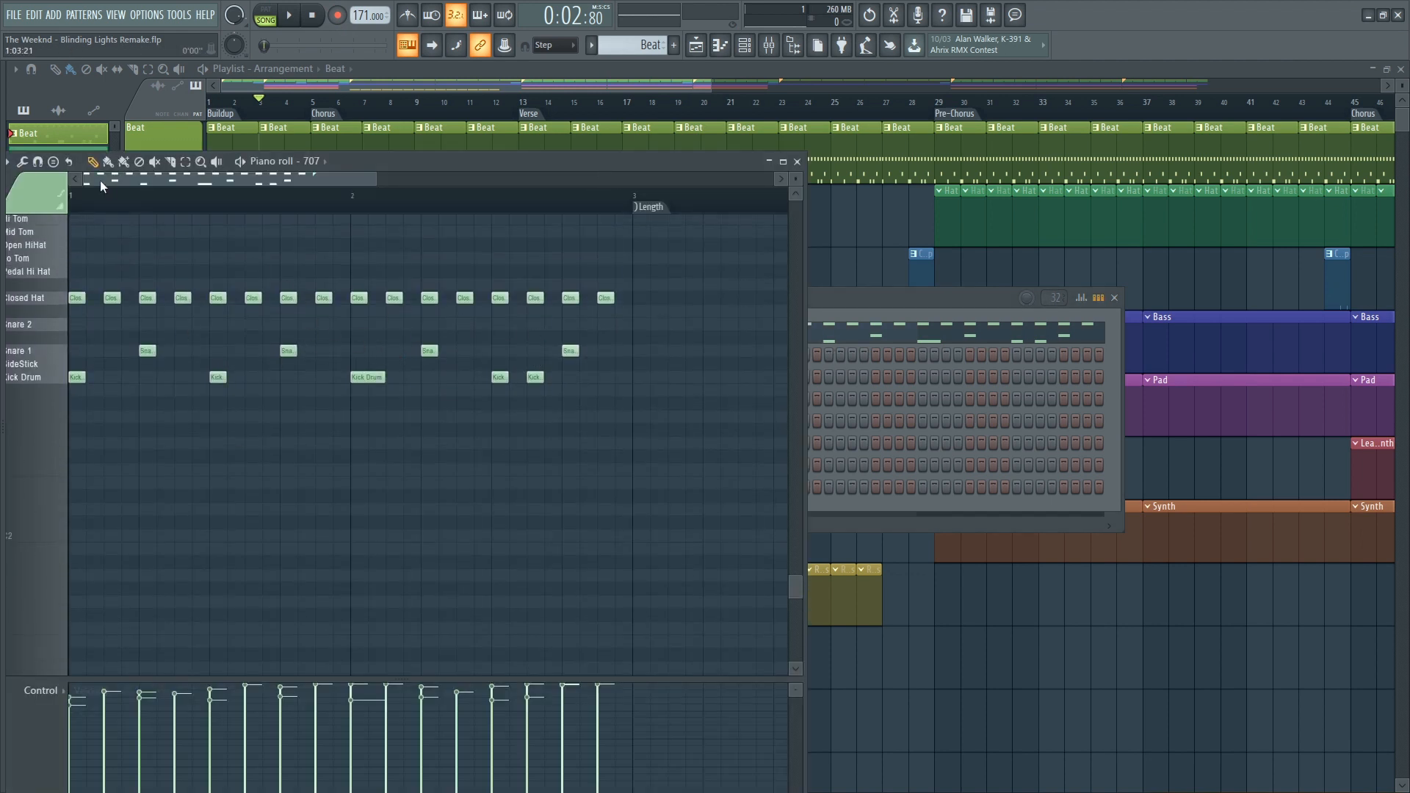
pyautogui.click(275, 15)
pyautogui.press('space')
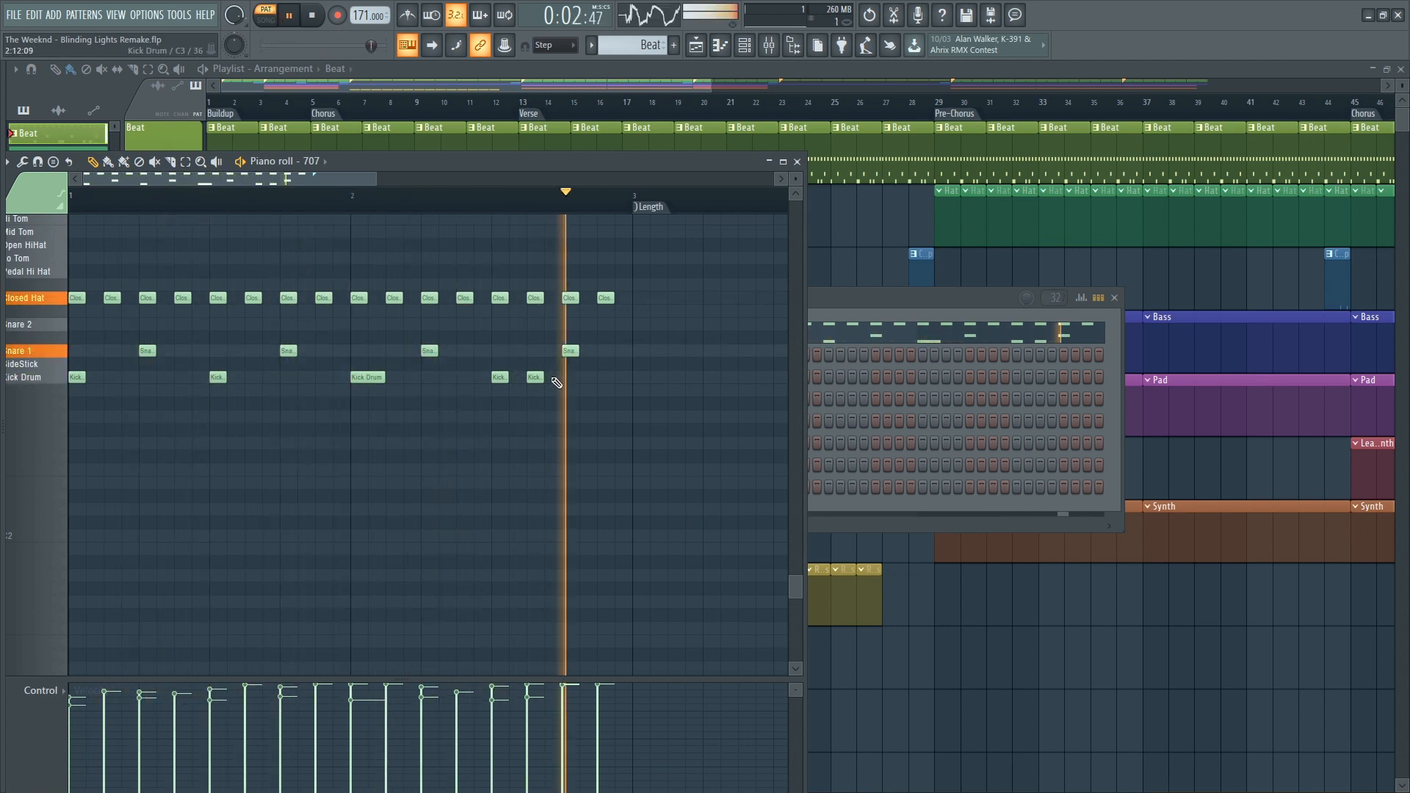
pyautogui.press('space')
# Cut all the Closed Hat notes out of the Beat pattern's 707 piano roll
pyautogui.moveTo(508, 171); pyautogui.dragTo(1010, 158)
pyautogui.moveTo(1158, 240); pyautogui.dragTo(573, 298)
pyautogui.hotkey('ctrl', 'x')
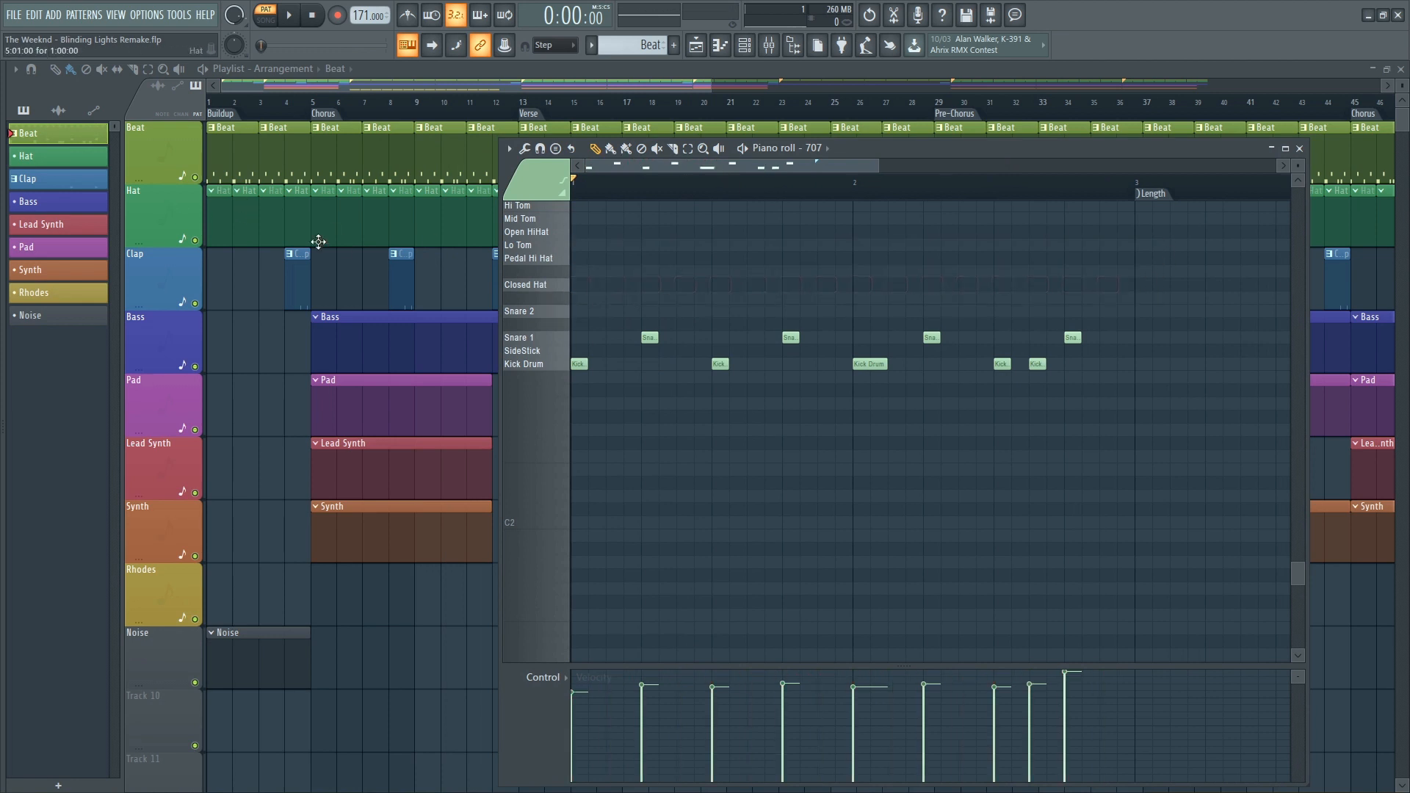
# Paste the cut Closed Hat notes into the 707 channel's piano roll in the Hat pattern
pyautogui.doubleClick(214, 223)
pyautogui.rightClick(704, 332)
pyautogui.click(727, 330)
pyautogui.rightClick(707, 332)
pyautogui.click(727, 330)
pyautogui.hotkey('ctrl', 'v')
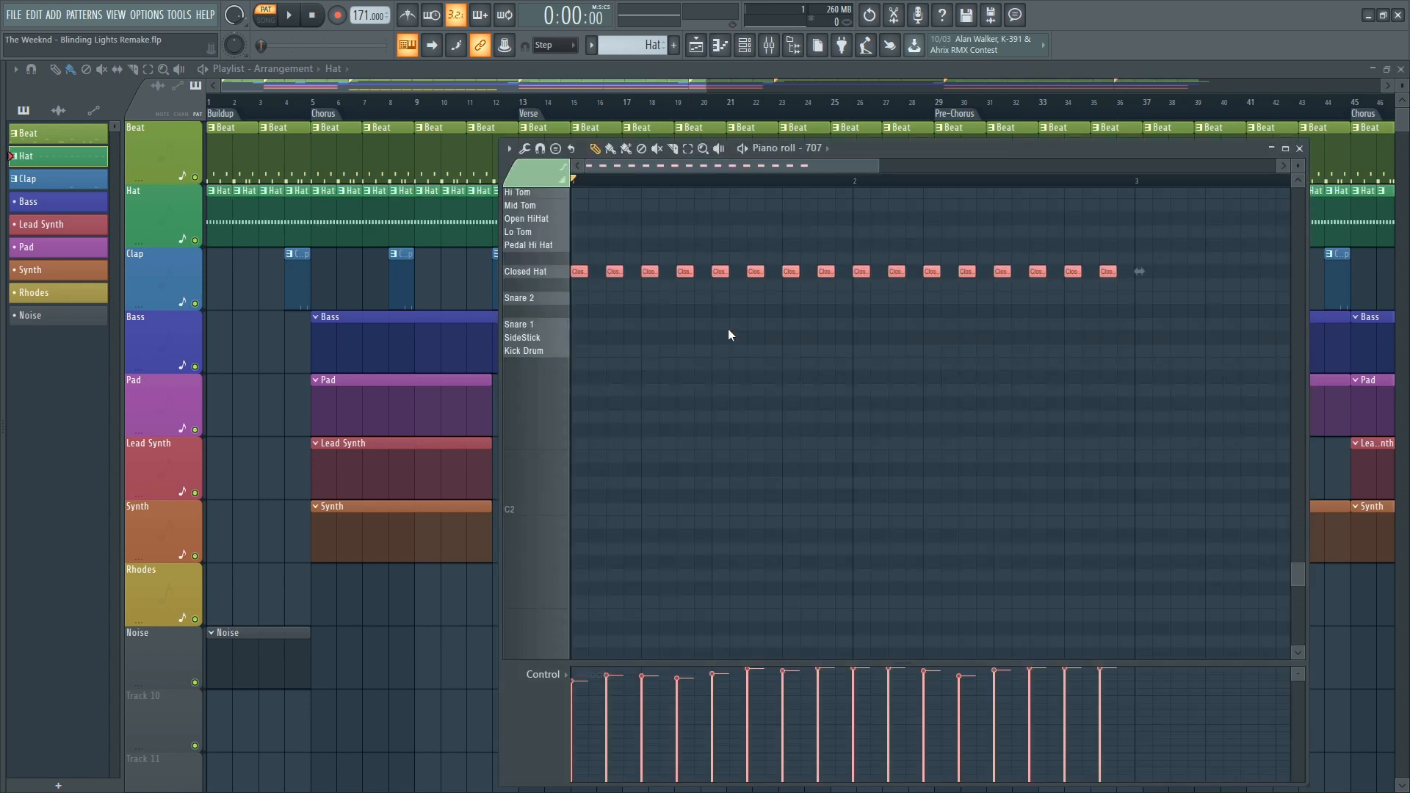
pyautogui.press('F7')
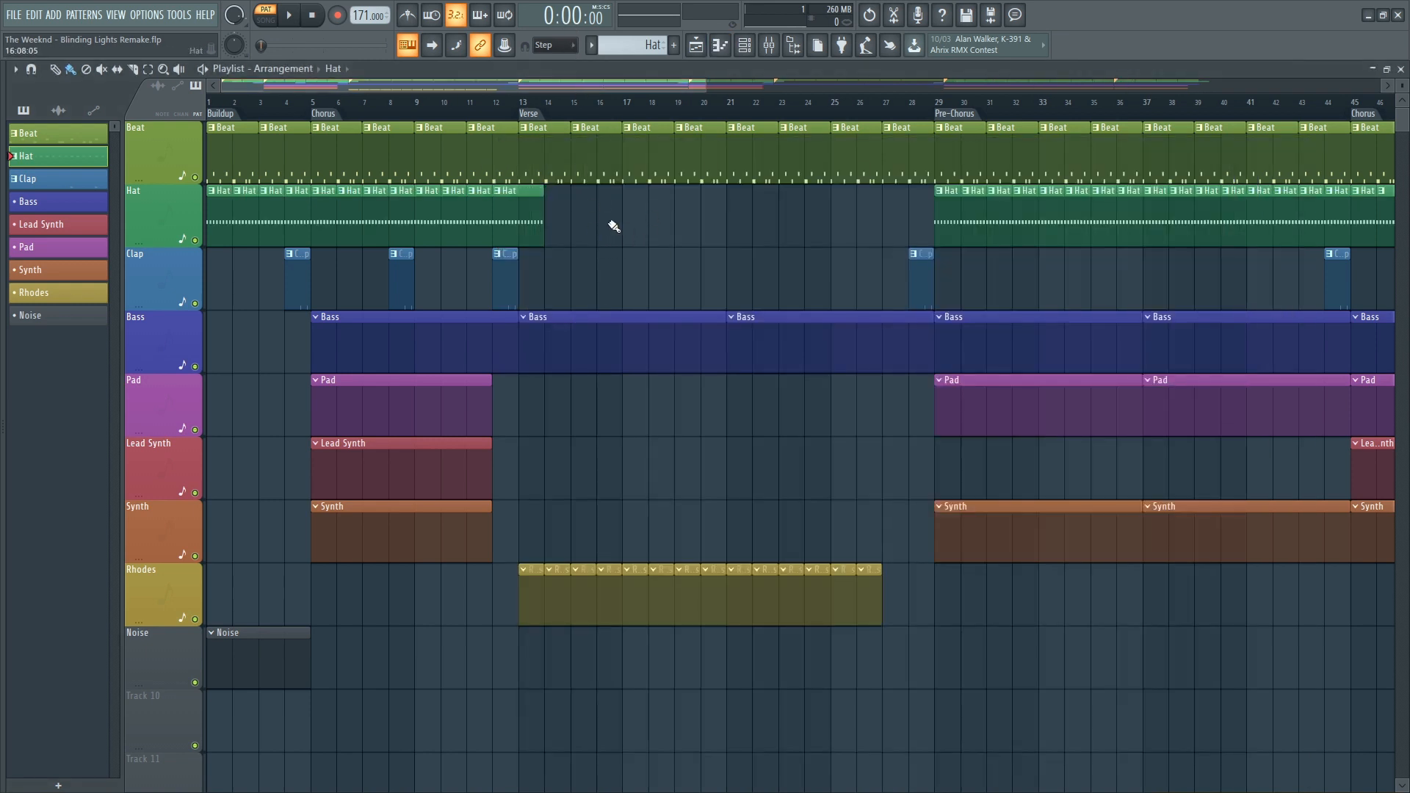
# Delete the Closed Hat notes in the second bar of the Hat pattern, leaving a one-bar loop
pyautogui.doubleClick(522, 234)
pyautogui.scroll(-2, 830, 166)
pyautogui.moveTo(784, 272); pyautogui.dragTo(964, 273)
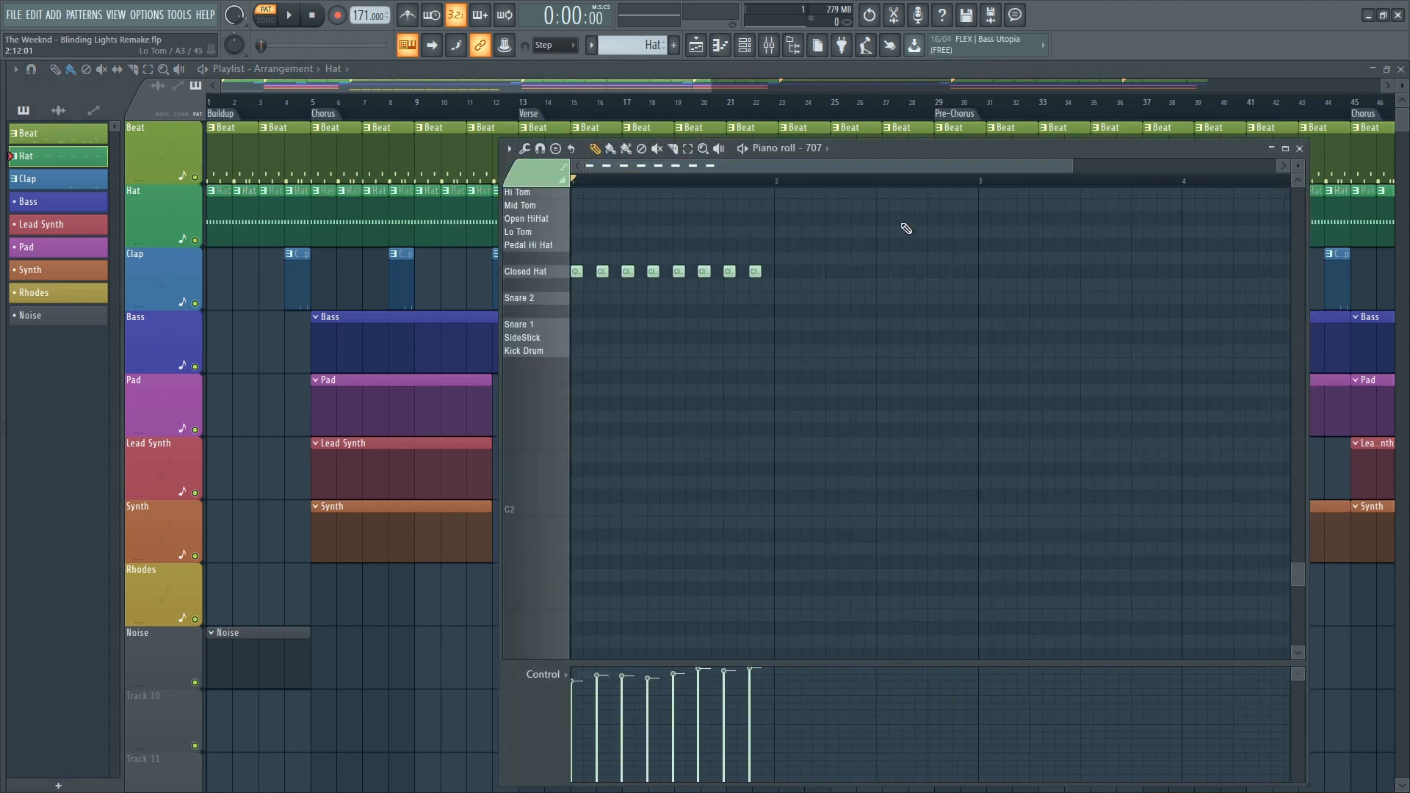
pyautogui.click(702, 91)
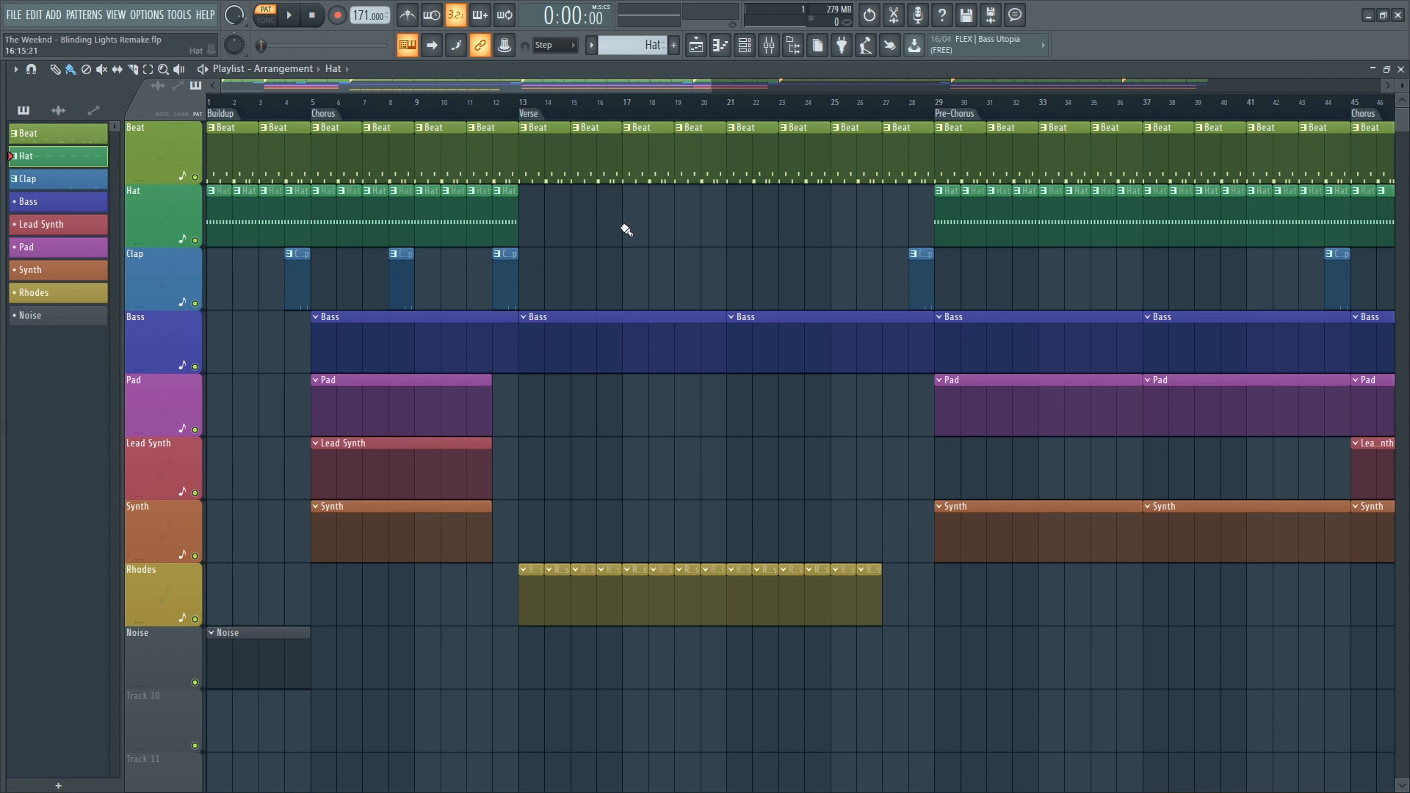
# Switch to song mode and examine the Clap pattern in its piano roll and step sequence
pyautogui.press('l')
pyautogui.click(301, 286)
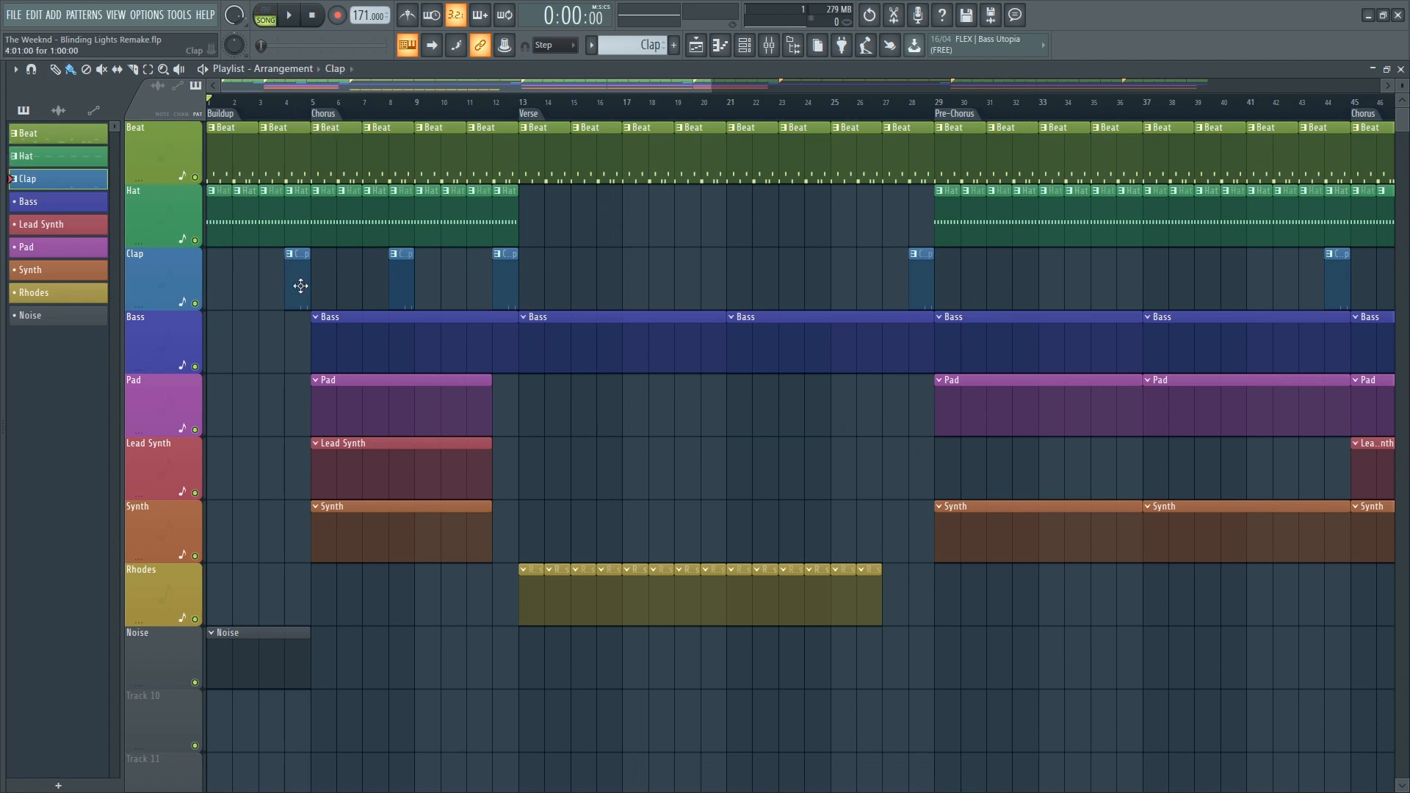
pyautogui.doubleClick(300, 285)
pyautogui.click(744, 45)
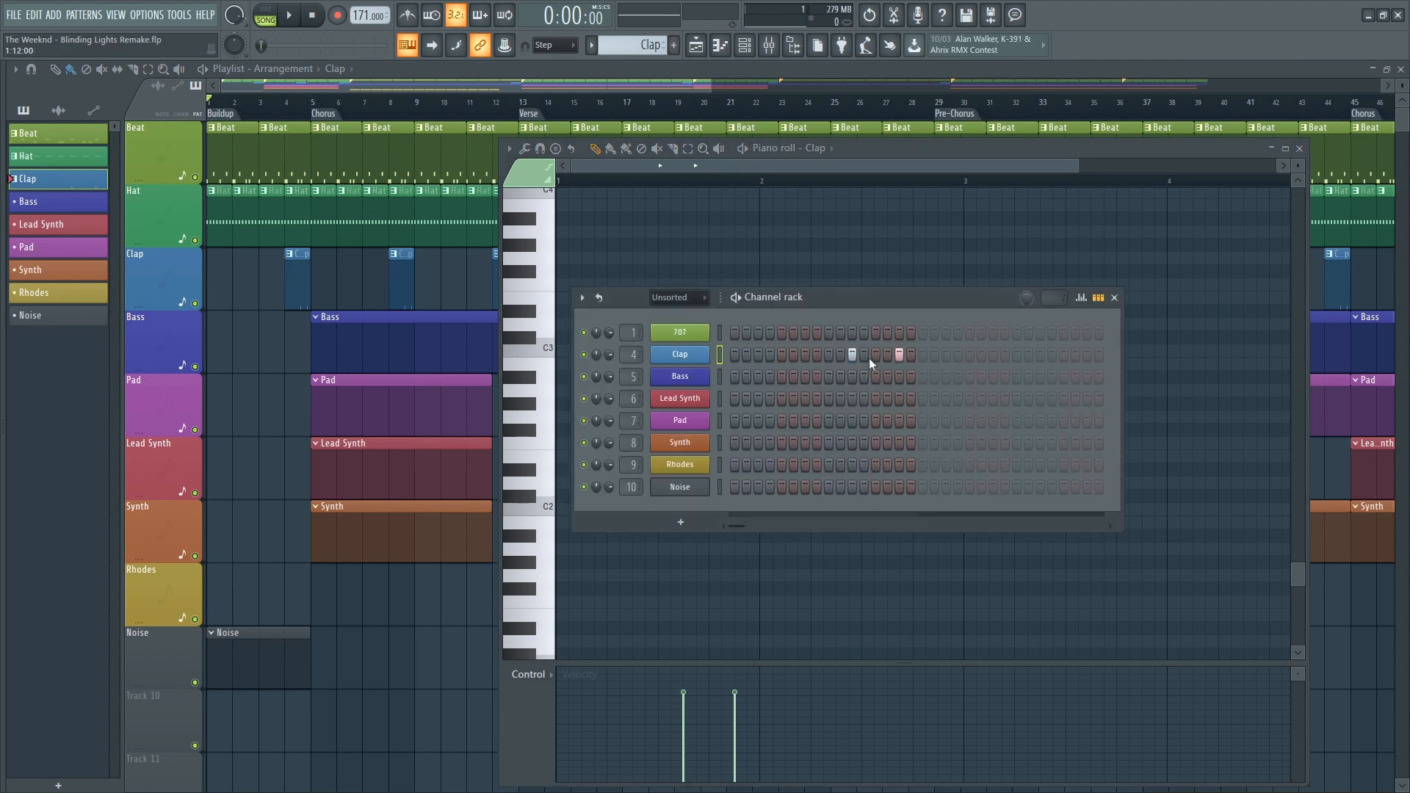
# Play the song from bar 3 through the first clap clip and return the playhead to the start
pyautogui.moveTo(316, 118); pyautogui.dragTo(264, 106)
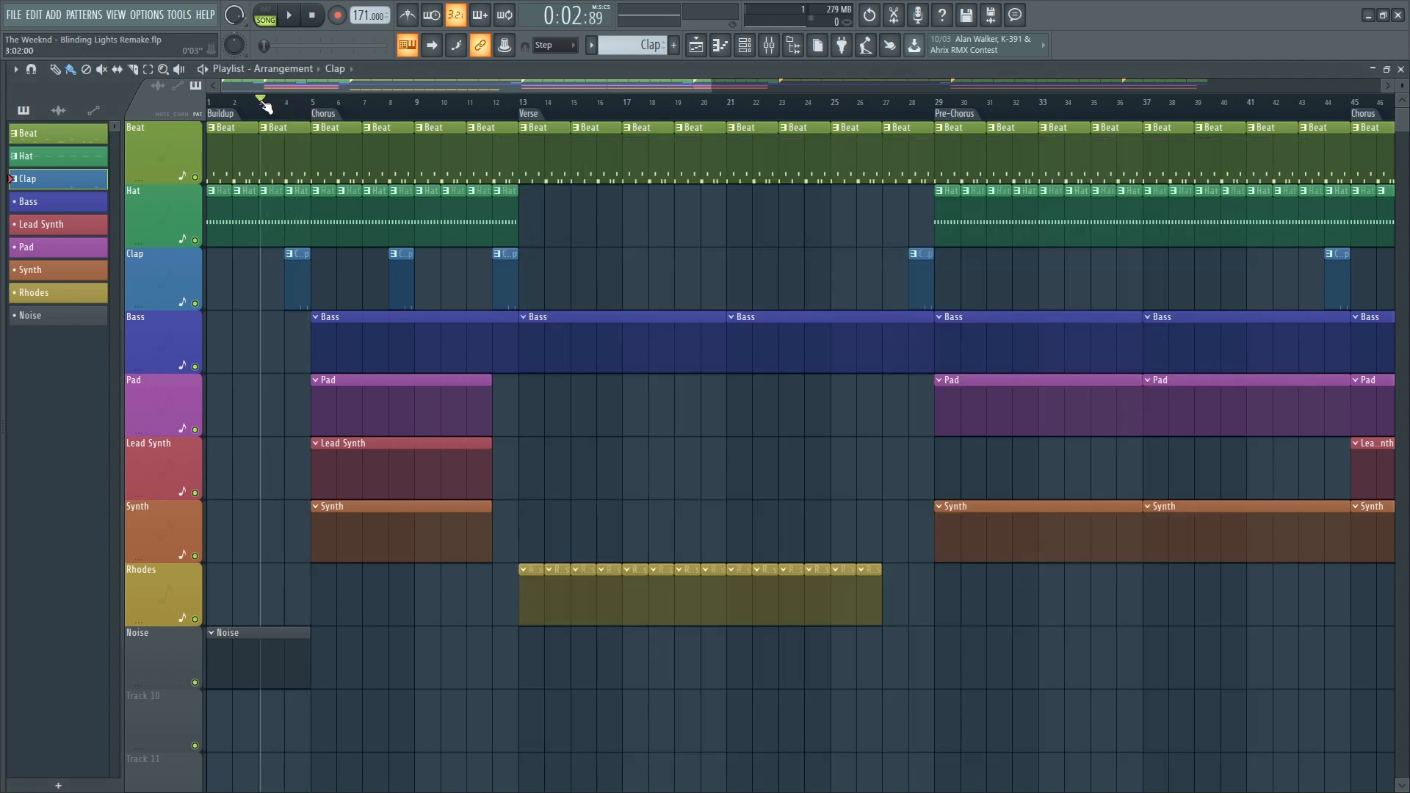
pyautogui.press('space')
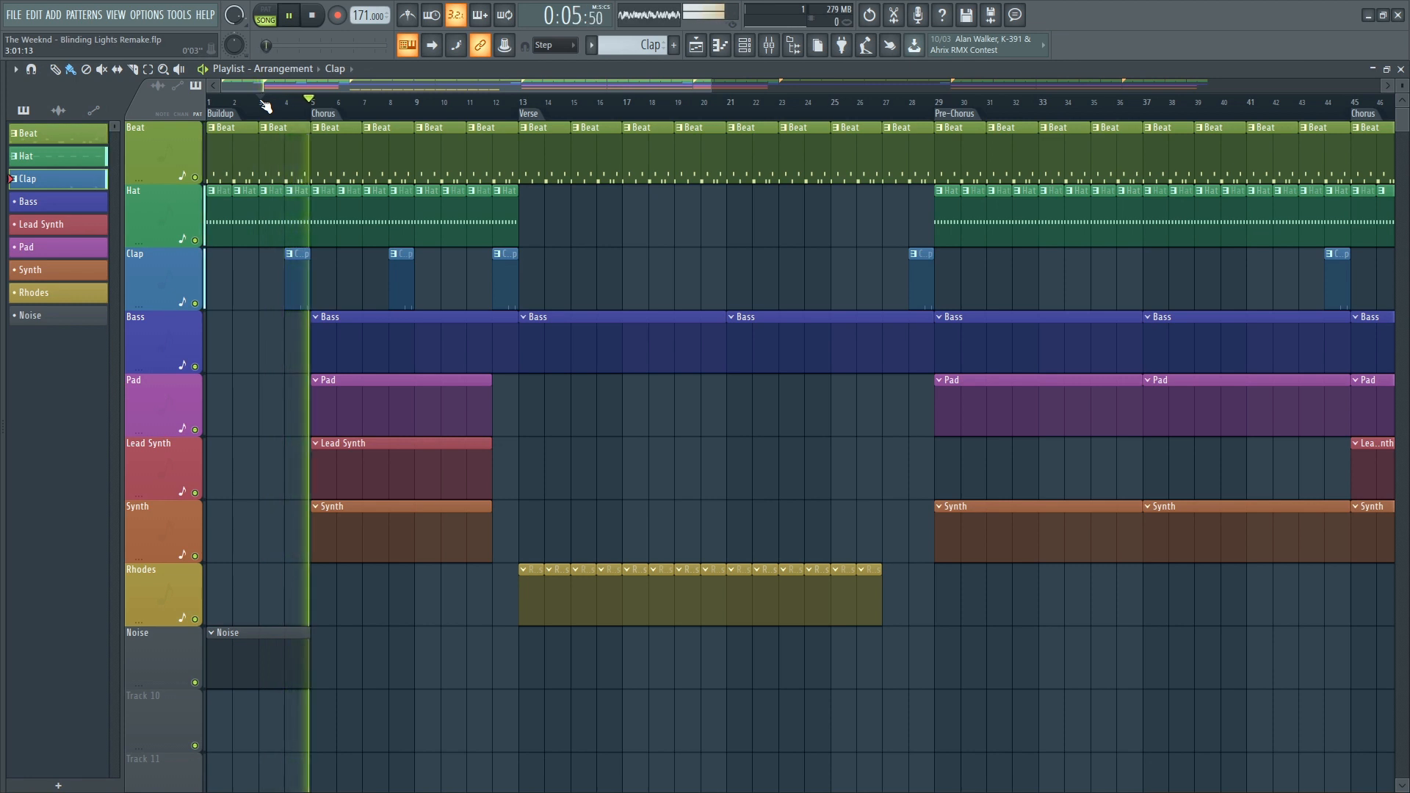
pyautogui.press('space')
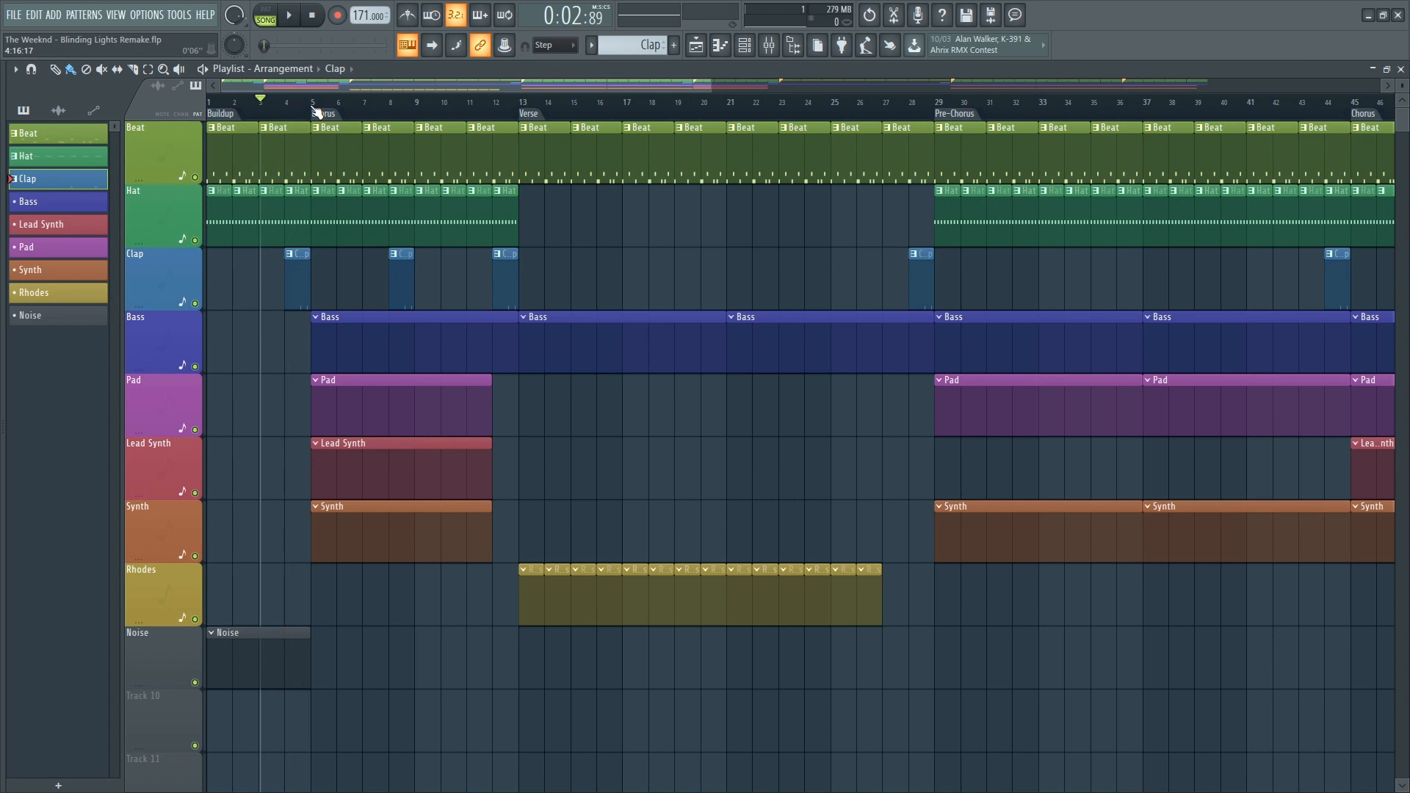
pyautogui.moveTo(272, 105); pyautogui.dragTo(203, 110)
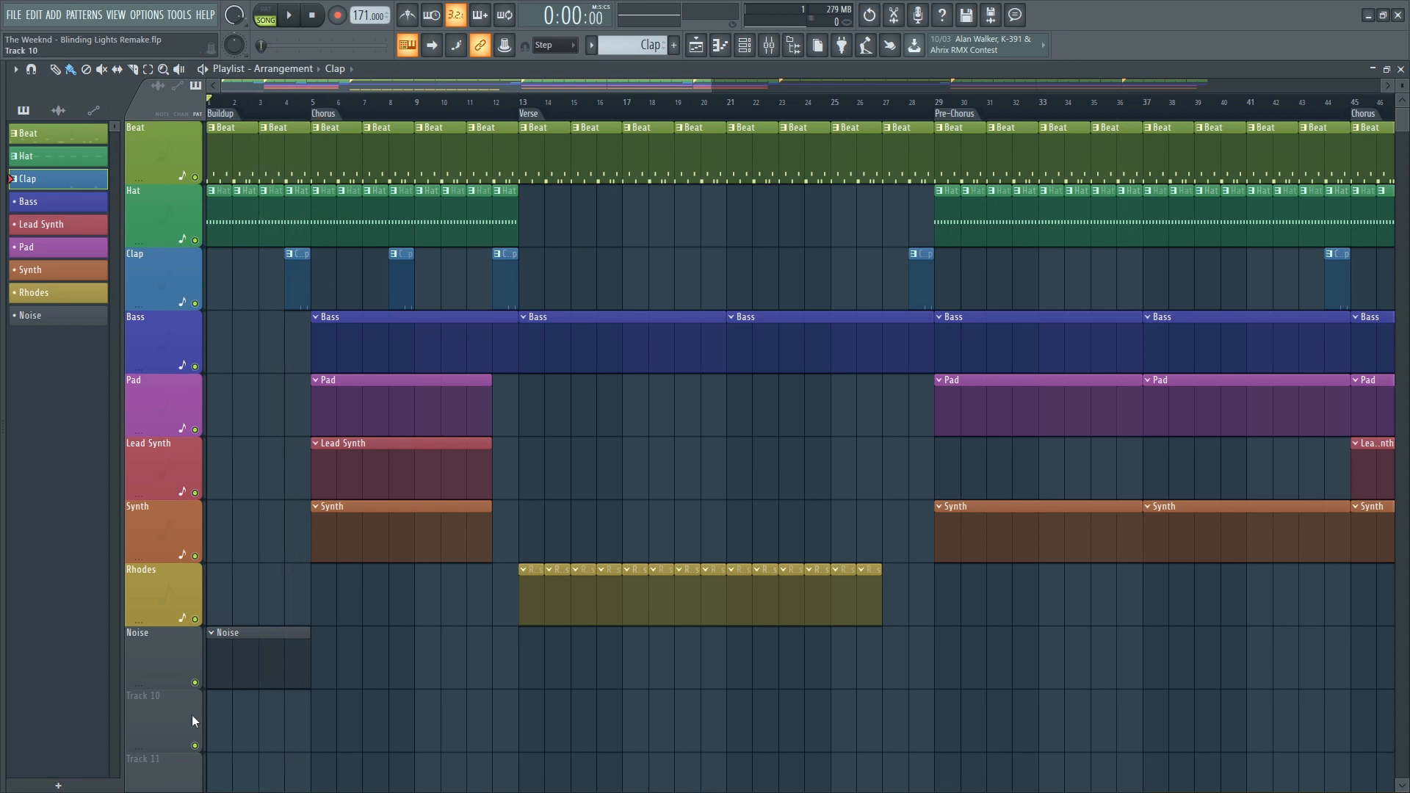
# Set oscillator 1 of the Noise channel's 3x Osc to the noise waveform
pyautogui.click(746, 45)
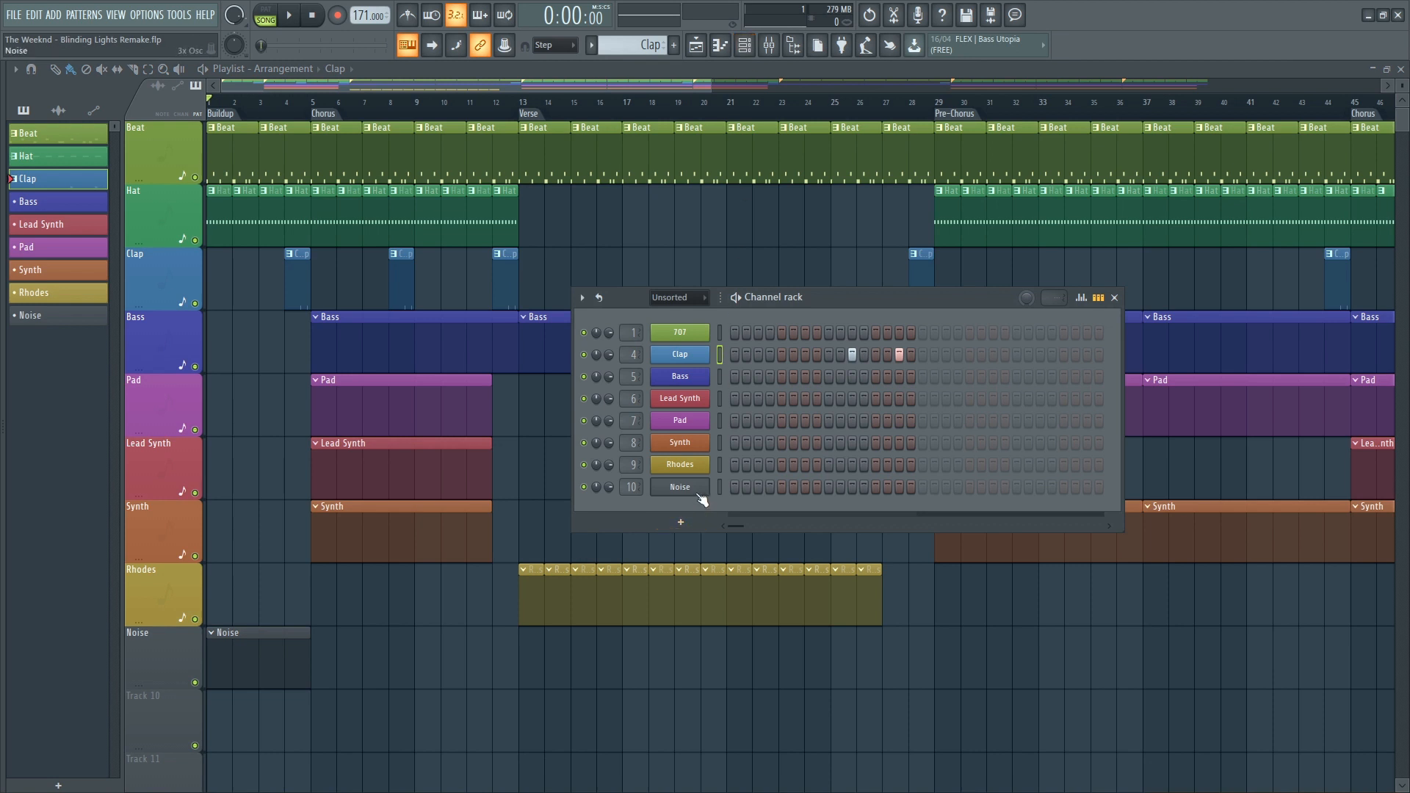
pyautogui.click(695, 492)
pyautogui.moveTo(351, 436); pyautogui.dragTo(533, 319)
pyautogui.click(345, 373)
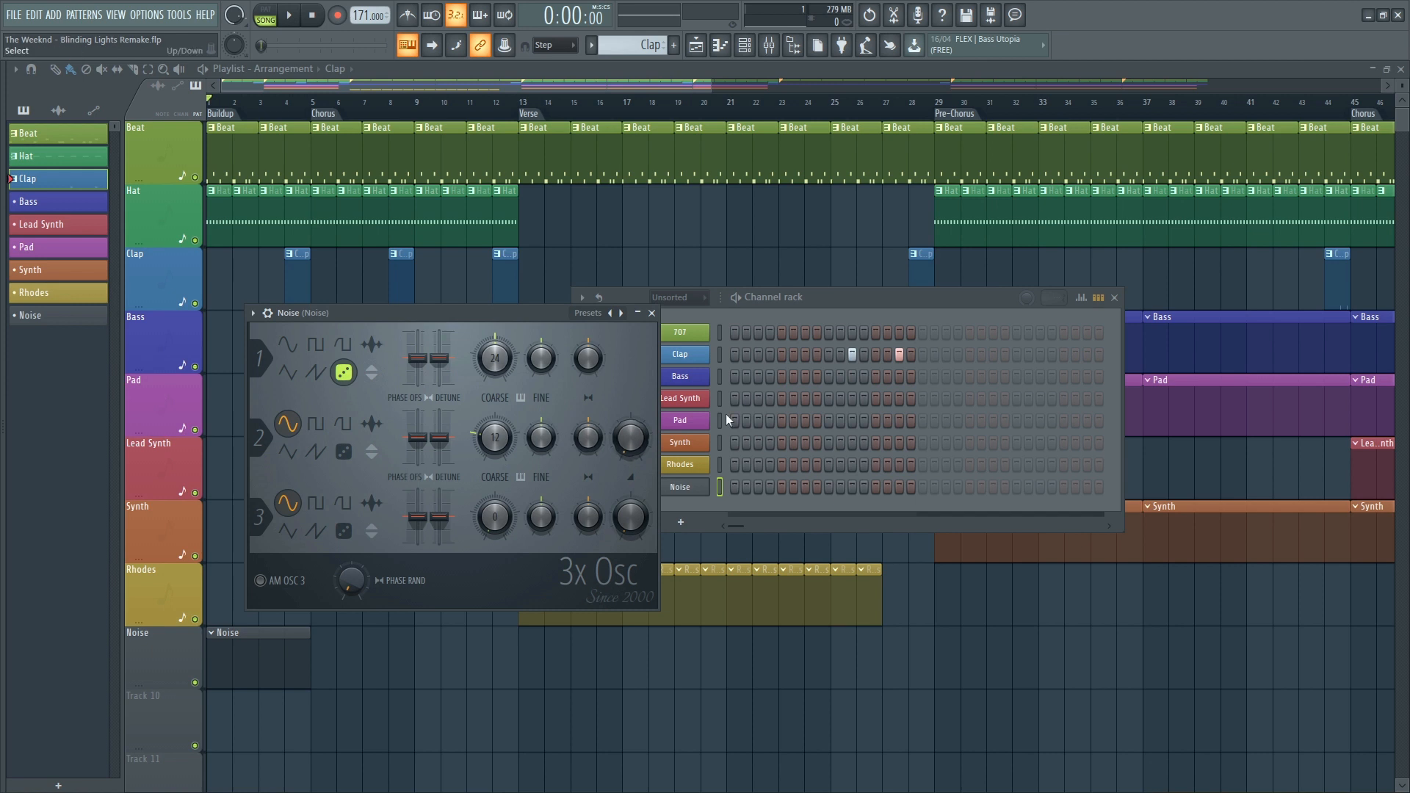
# Enlarge the mixer to show all instrument tracks and lower the Noise track's volume to about -12 dB
pyautogui.click(770, 46)
pyautogui.moveTo(529, 168); pyautogui.dragTo(757, 141)
pyautogui.moveTo(819, 202); pyautogui.dragTo(1201, 202)
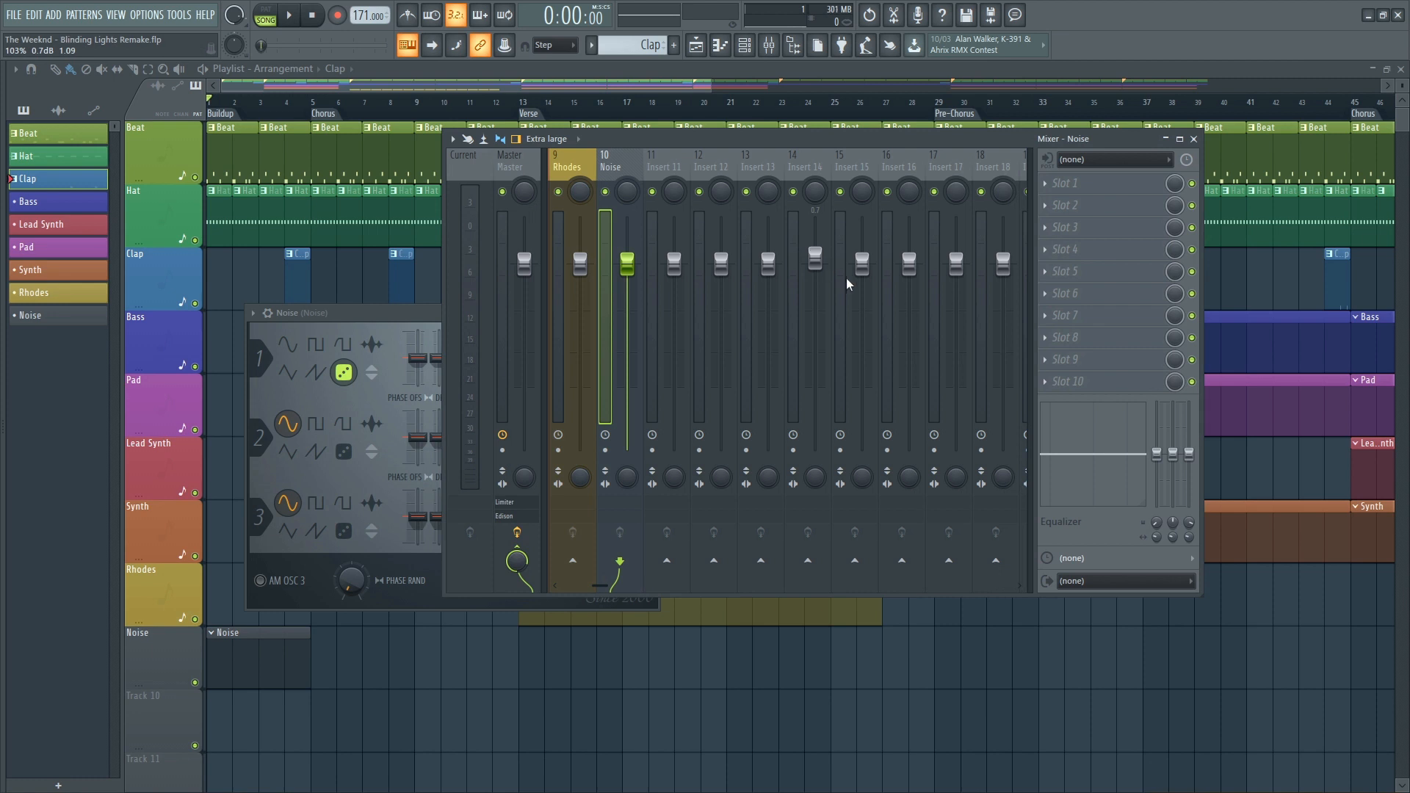
pyautogui.scroll(3, 800, 170)
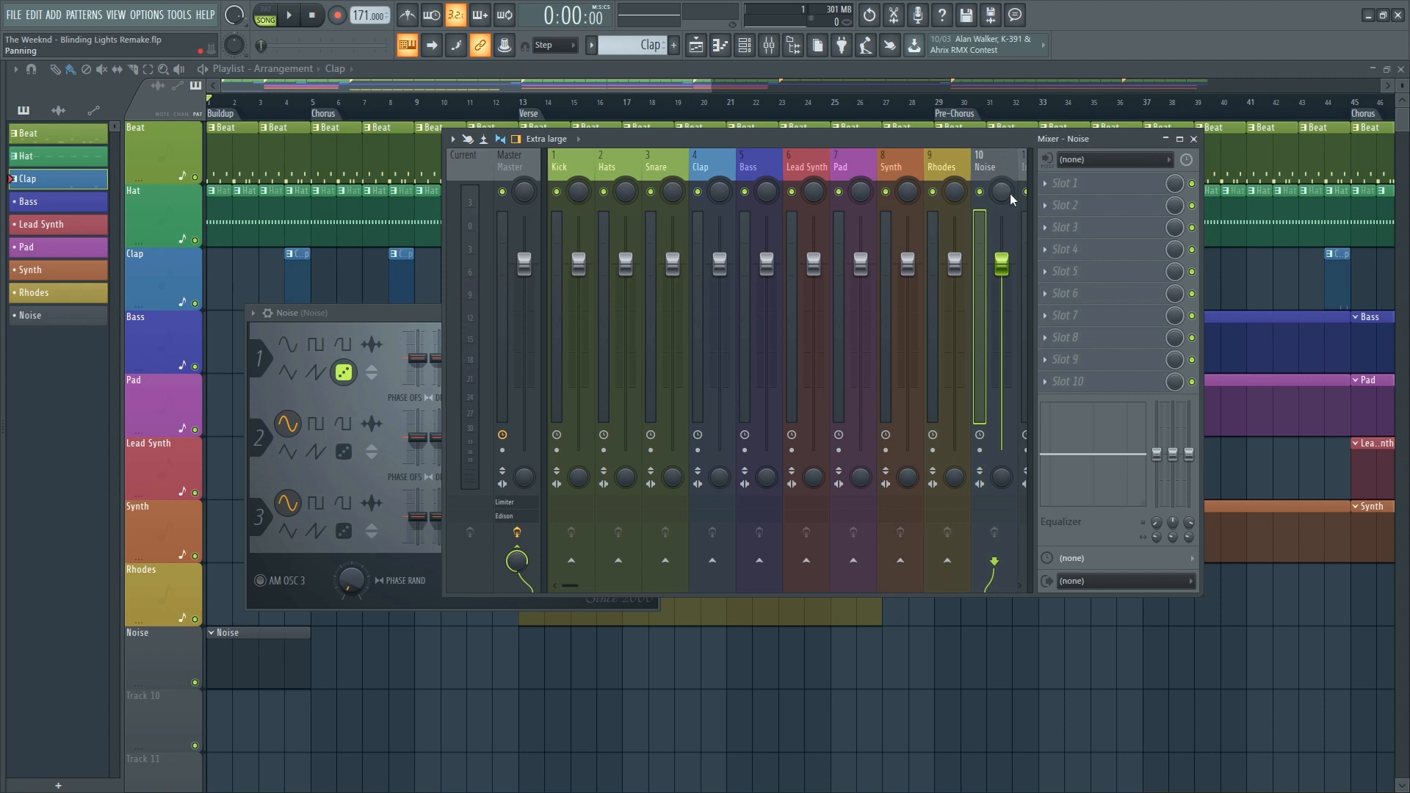
pyautogui.moveTo(1008, 279); pyautogui.dragTo(1008, 365)
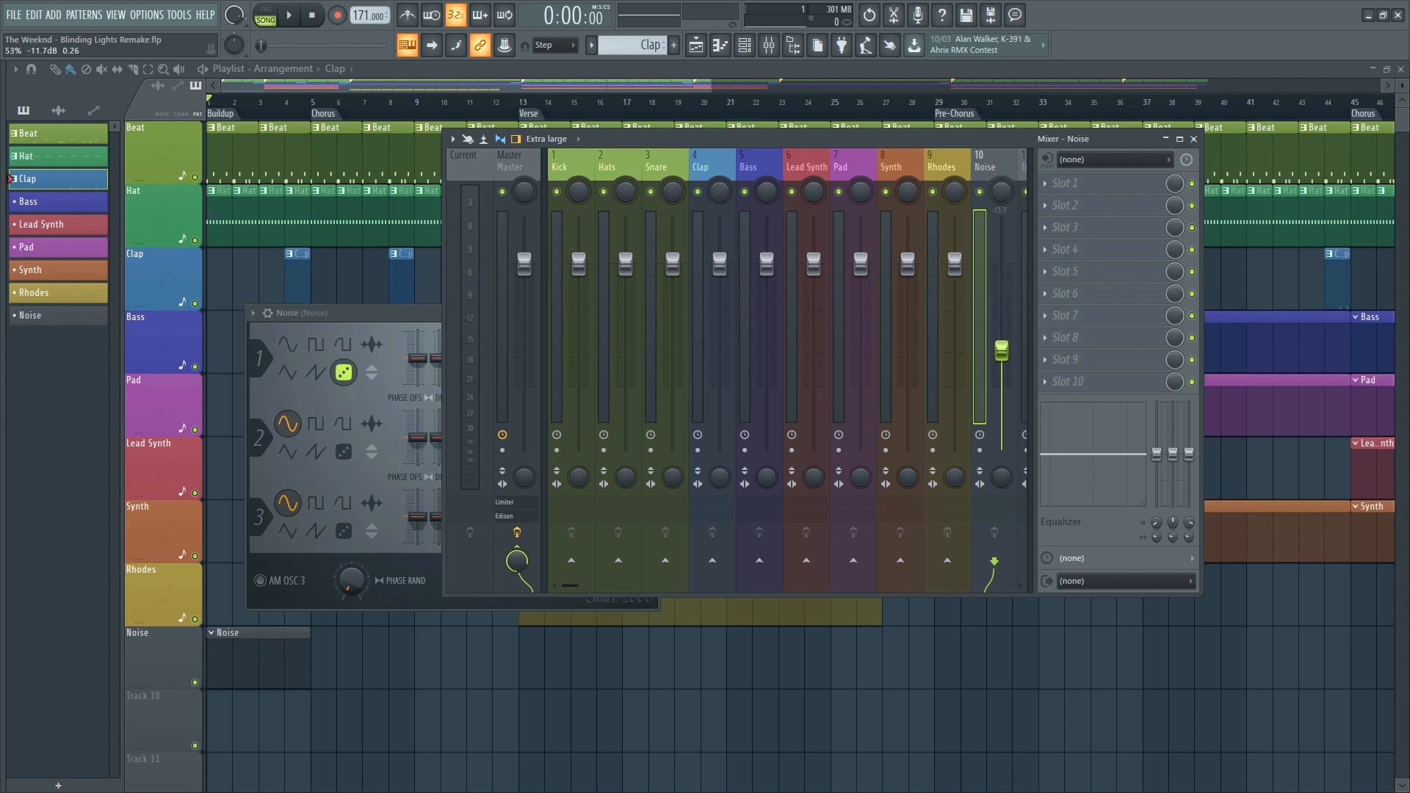
# Add Fruity parametric EQ 2 to slot 4 of the Noise mixer track and load the 20Hz + 18kHz cut preset
pyautogui.click(355, 328)
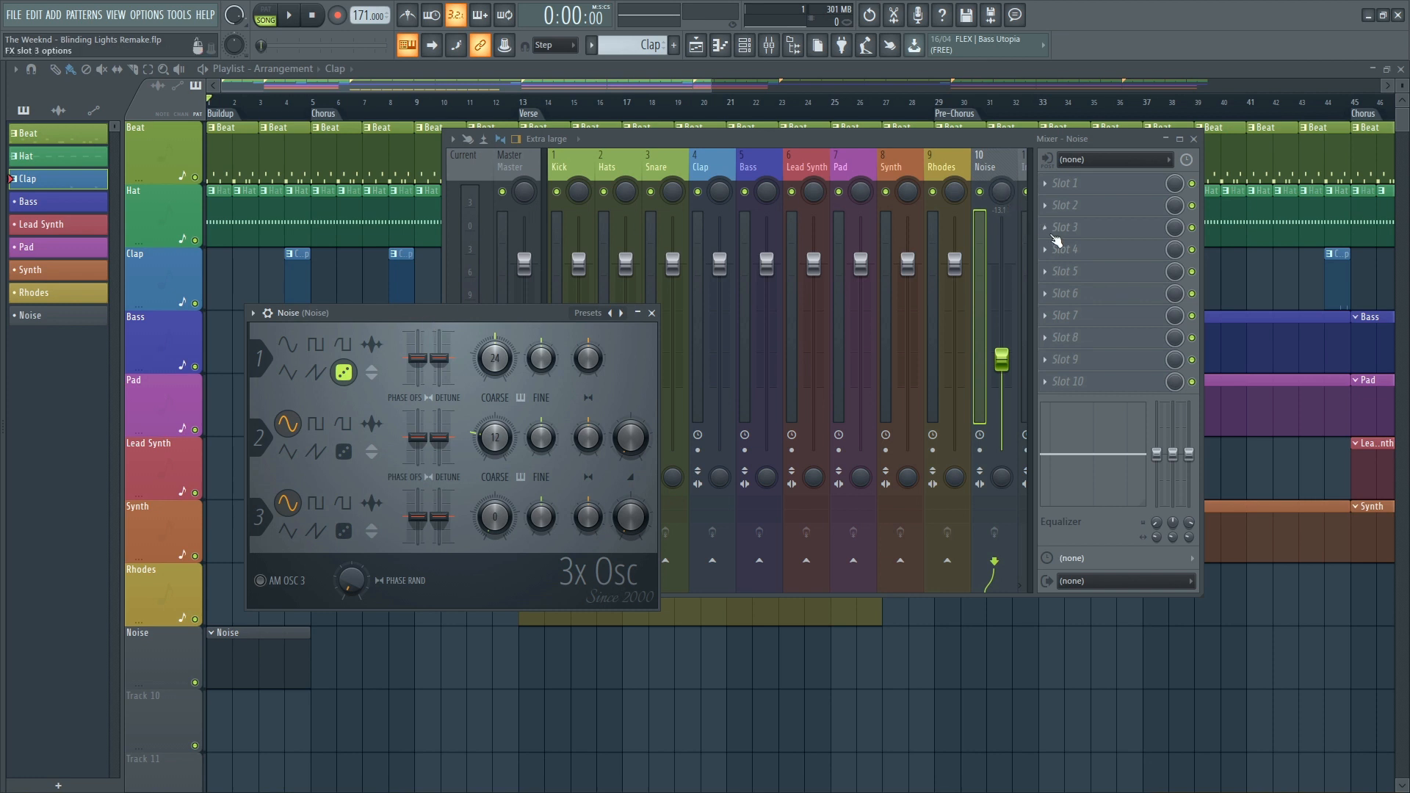
pyautogui.click(1058, 248)
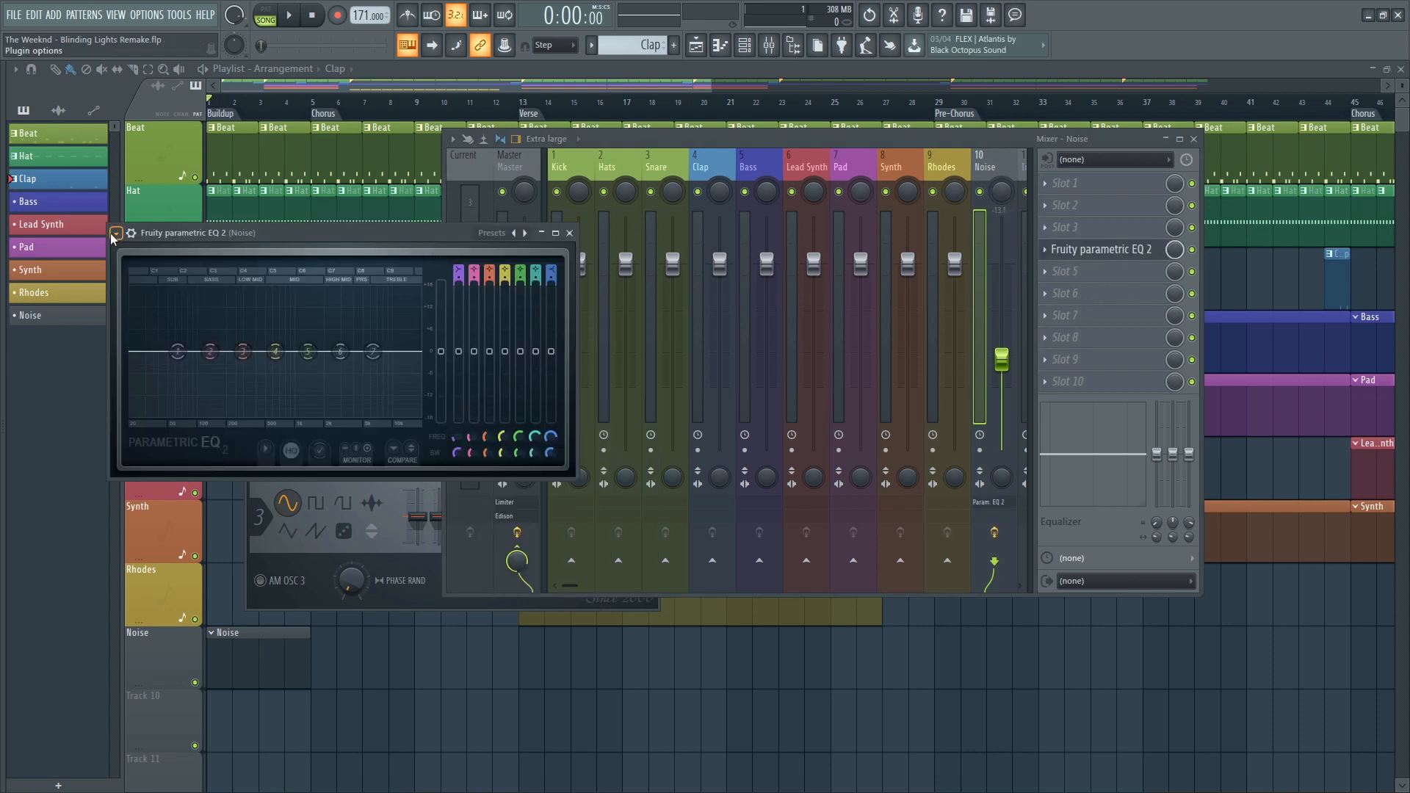
pyautogui.click(332, 315)
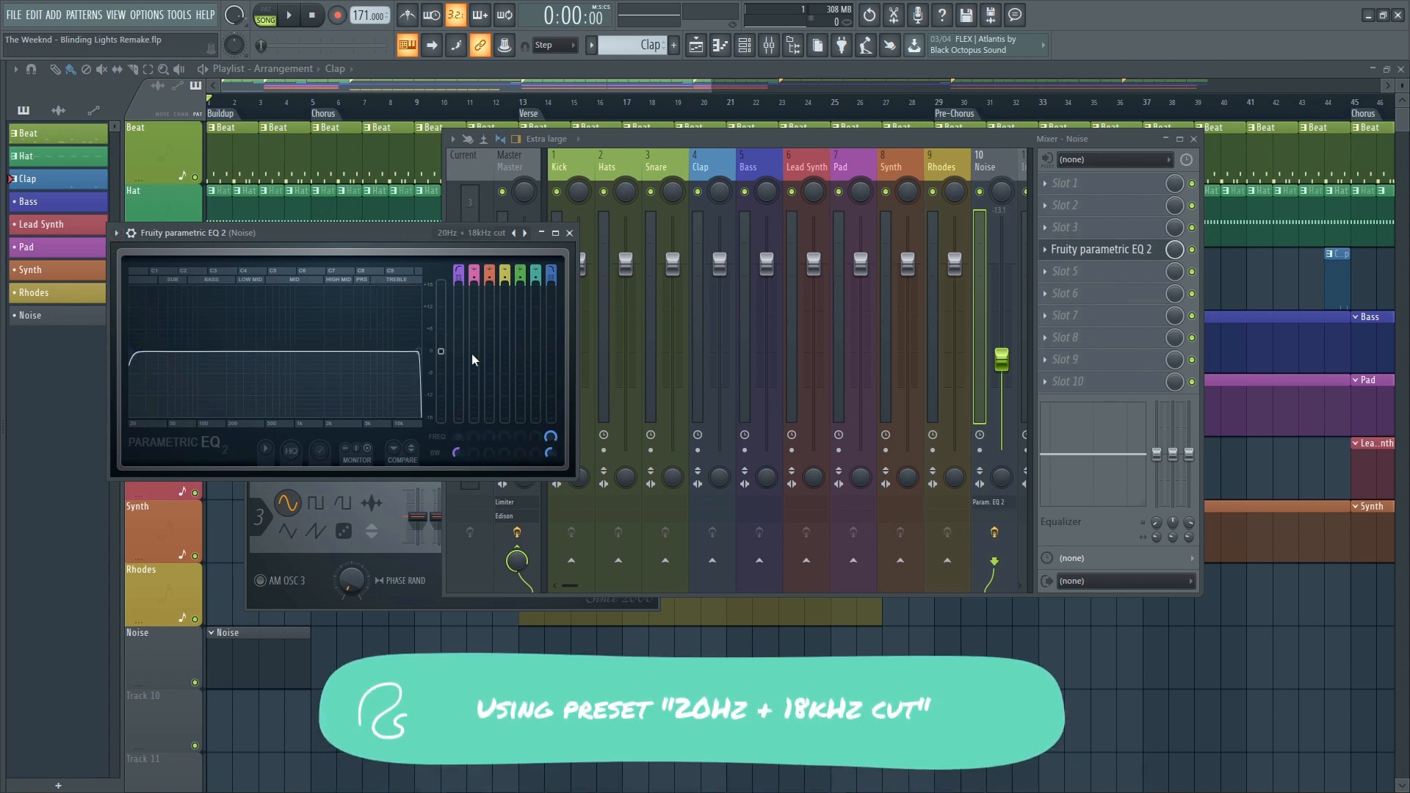
# Add a sustained C5 note from bar 1 to bar 5 in the Noise pattern's piano roll and play the song
pyautogui.doubleClick(298, 636)
pyautogui.press('F7')
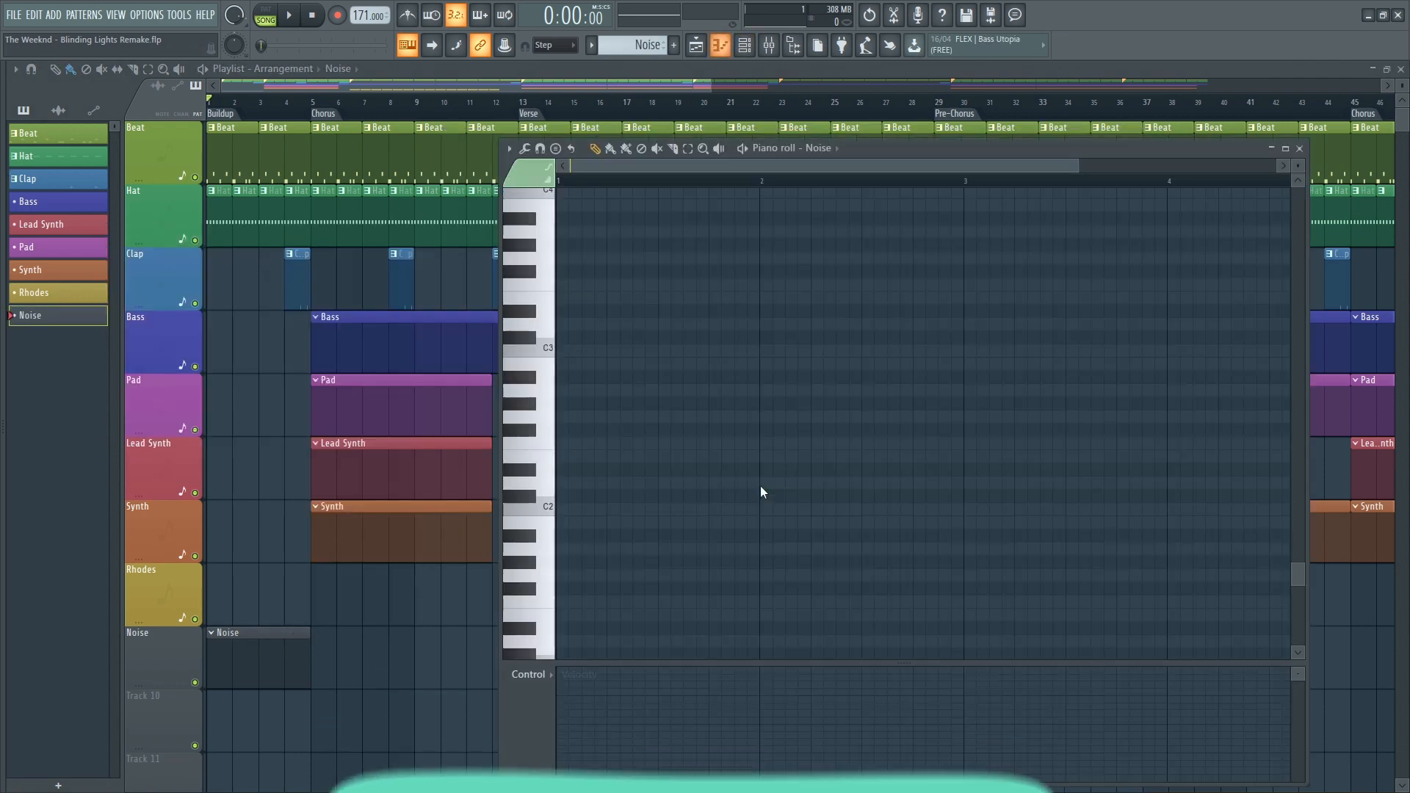
pyautogui.scroll(3, 615, 382)
pyautogui.click(567, 272)
pyautogui.moveTo(577, 271); pyautogui.dragTo(1152, 268)
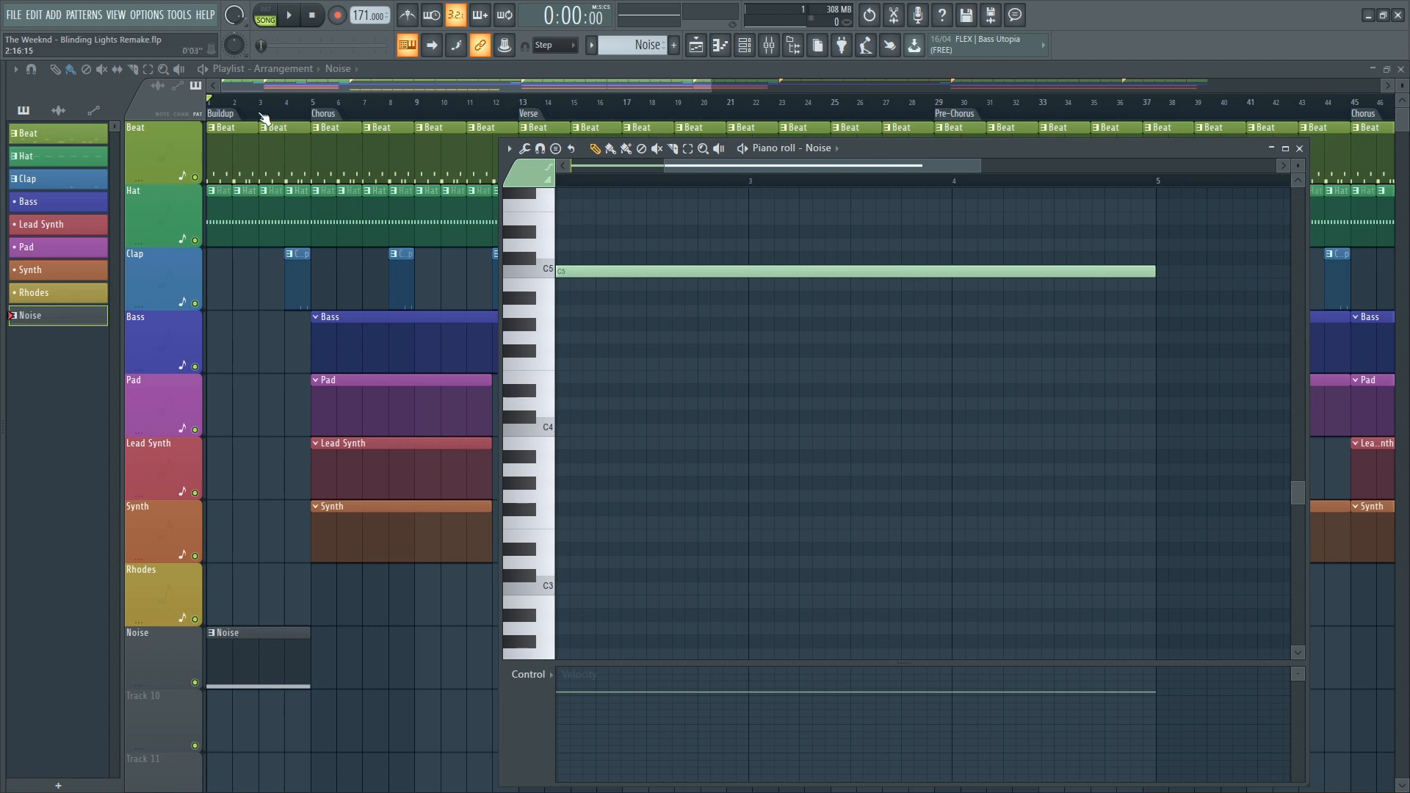
pyautogui.press('F7')
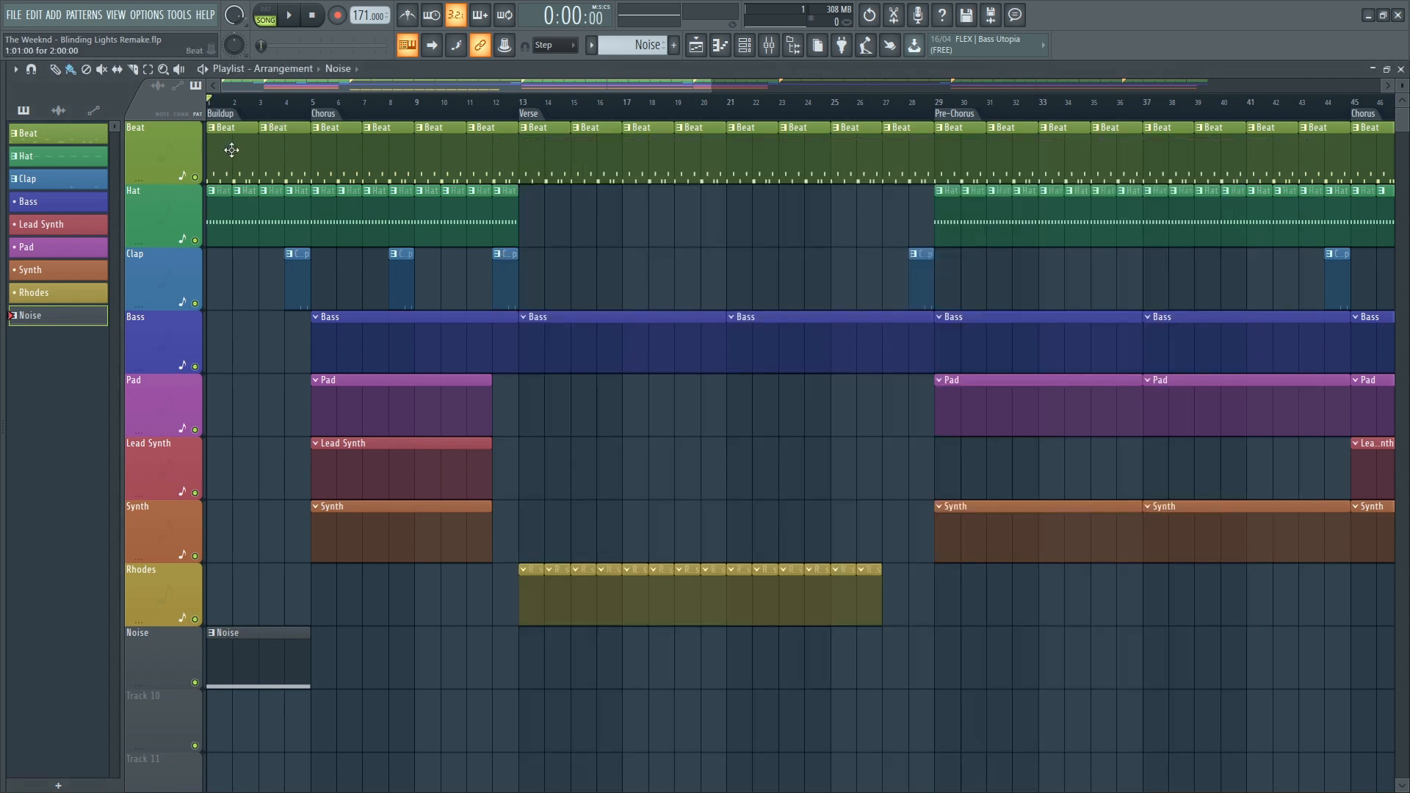
pyautogui.press('space')
pyautogui.press('space')
# Select the Buildup section and raise the band 7 frequency of the Noise track's EQ to fully open the high cut, checking it in playback
pyautogui.click(768, 44)
pyautogui.click(1120, 250)
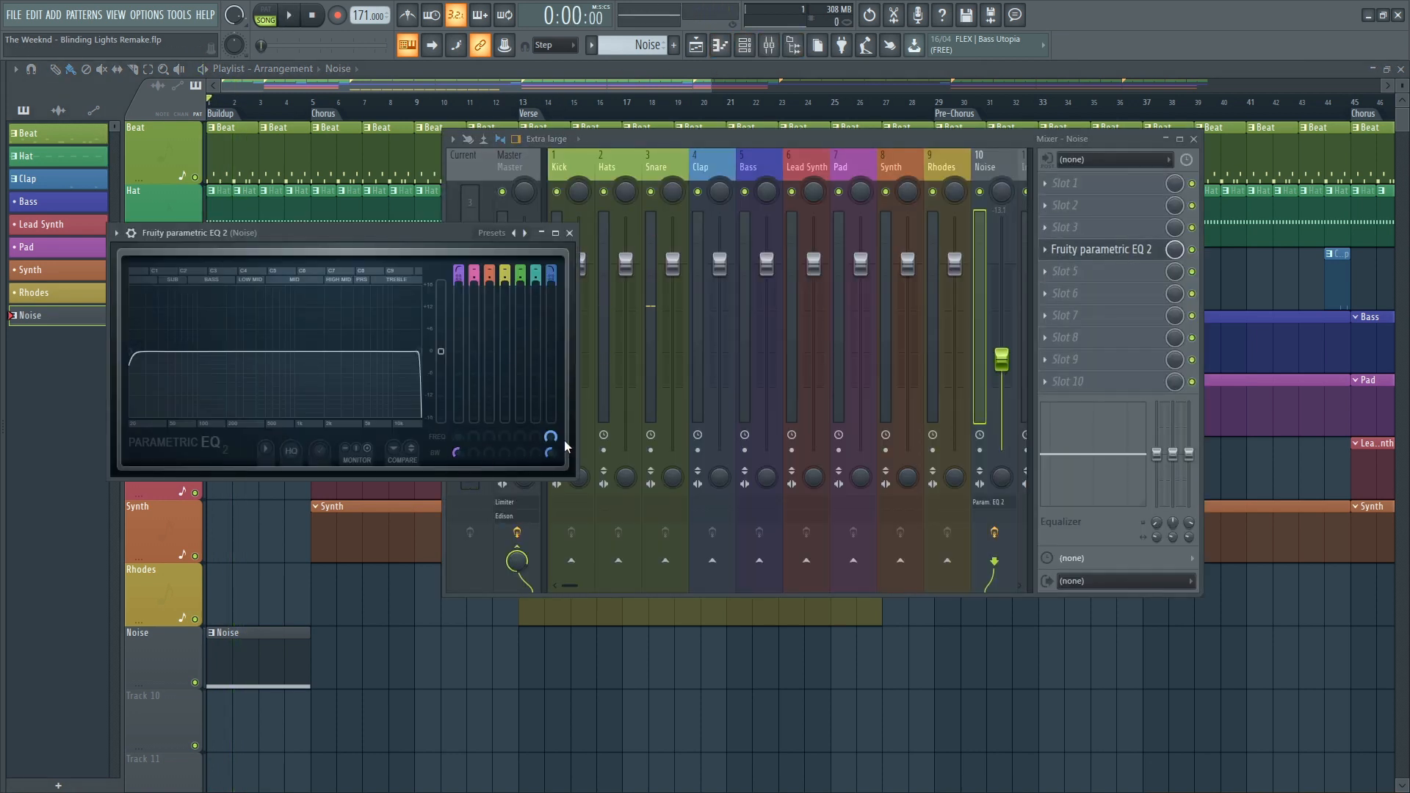
pyautogui.doubleClick(229, 115)
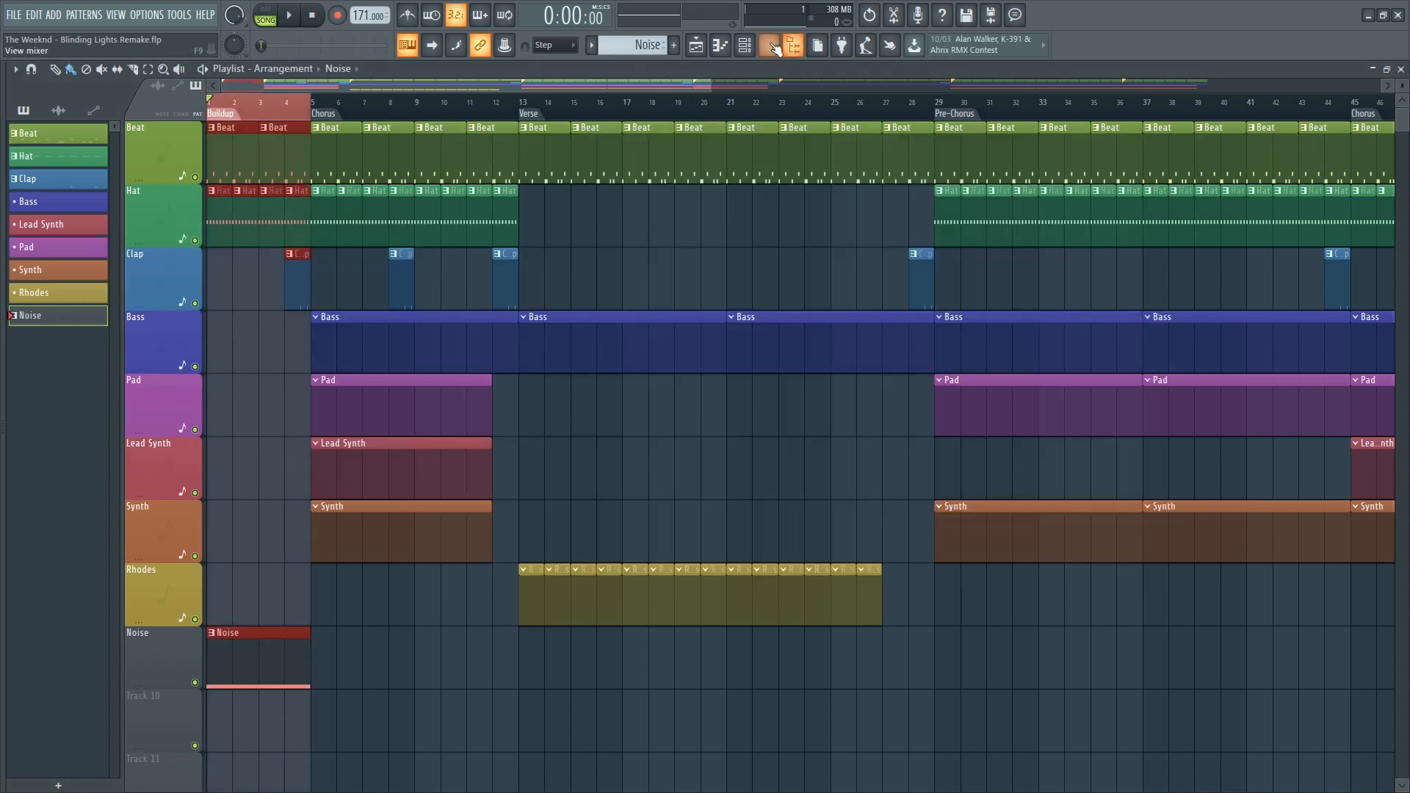
pyautogui.click(781, 47)
pyautogui.click(1094, 249)
pyautogui.moveTo(553, 436)
pyautogui.mouseDown()
pyautogui.moveTo(552, 539)
pyautogui.moveTo(552, 439)
pyautogui.mouseUp()
pyautogui.press('space')
pyautogui.press('space')
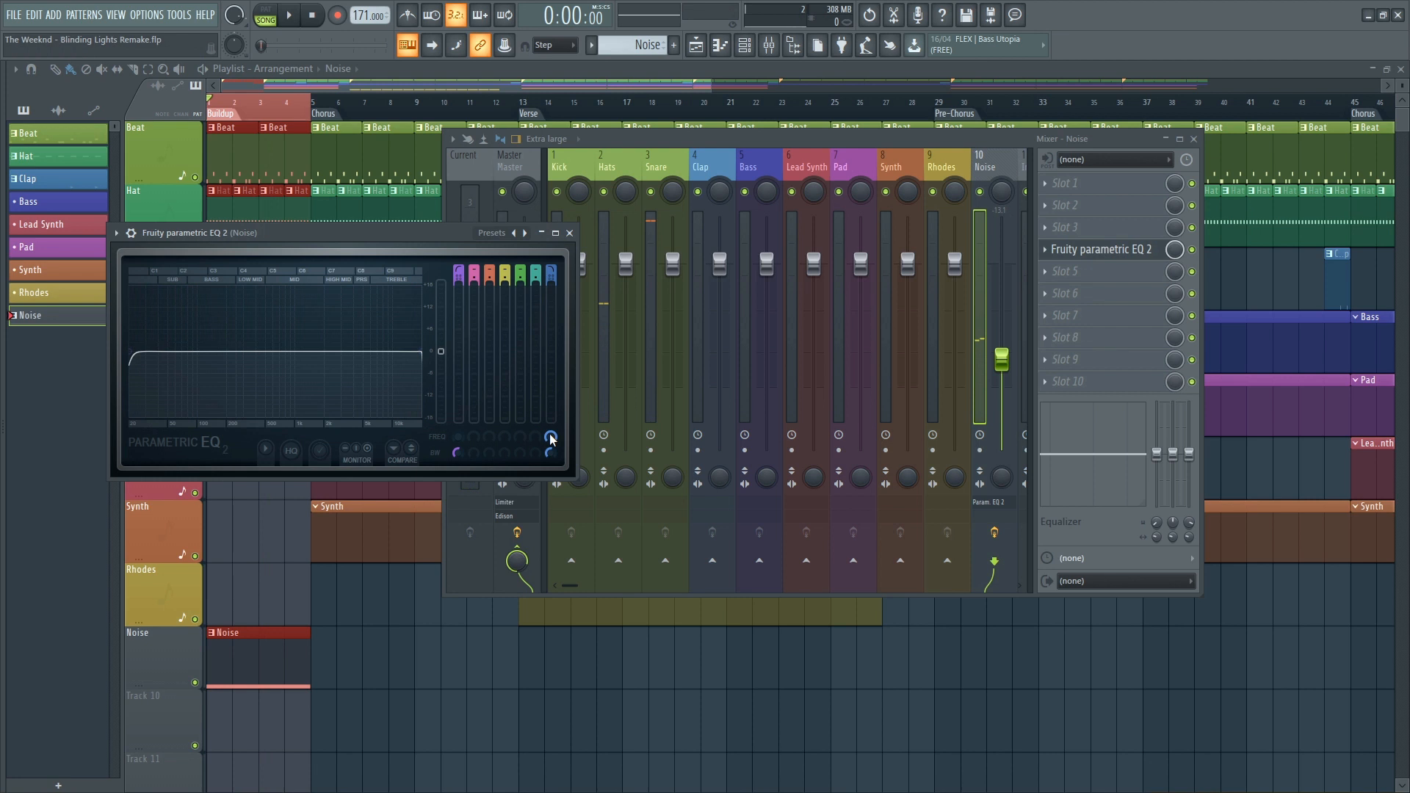
# Create an automation clip for the Noise EQ's band 7 frequency, place it on Track 10 and lower its start point into a rising ramp
pyautogui.rightClick(553, 443)
pyautogui.click(587, 470)
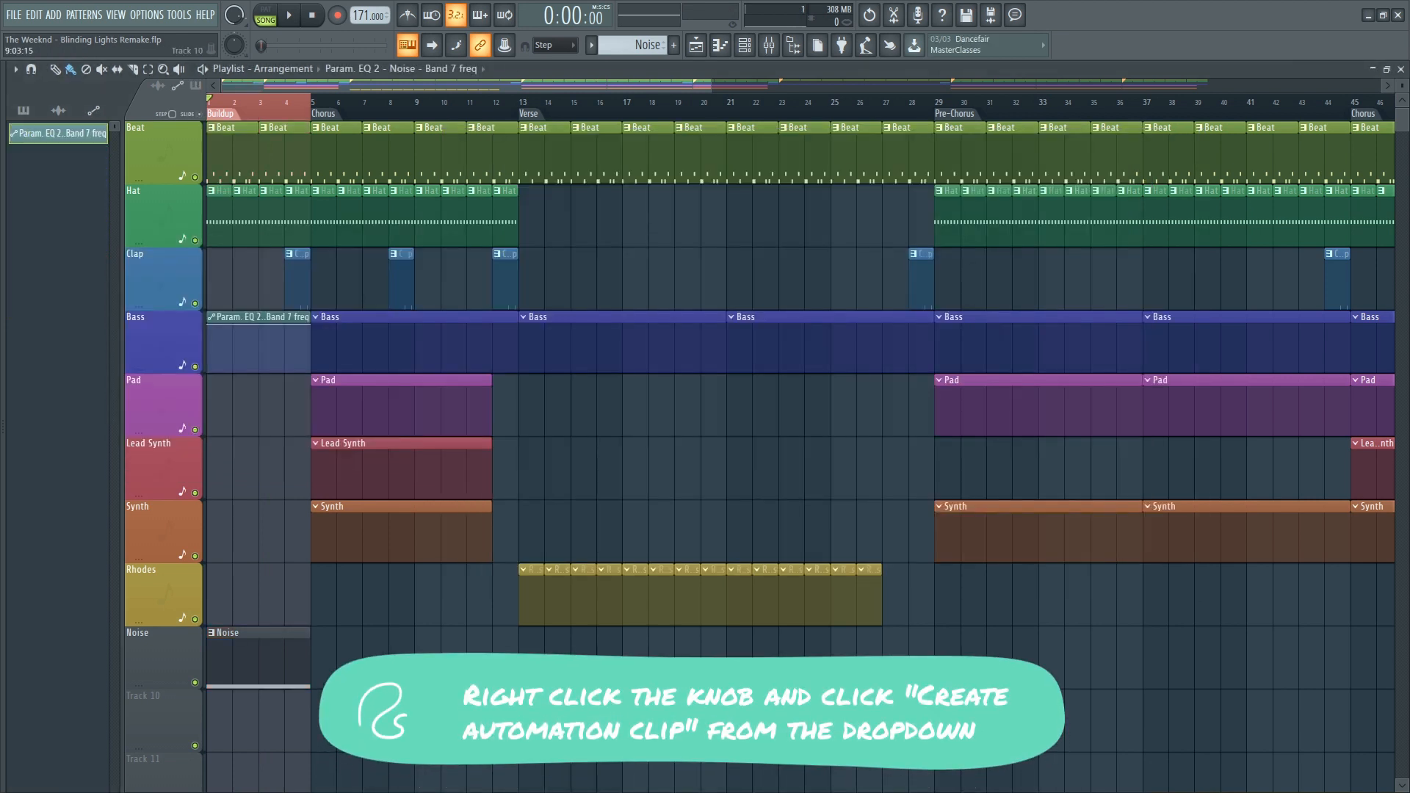
pyautogui.moveTo(211, 336); pyautogui.dragTo(210, 713)
pyautogui.scroll(-2, 210, 714)
pyautogui.moveTo(209, 579); pyautogui.dragTo(204, 617)
pyautogui.press('space')
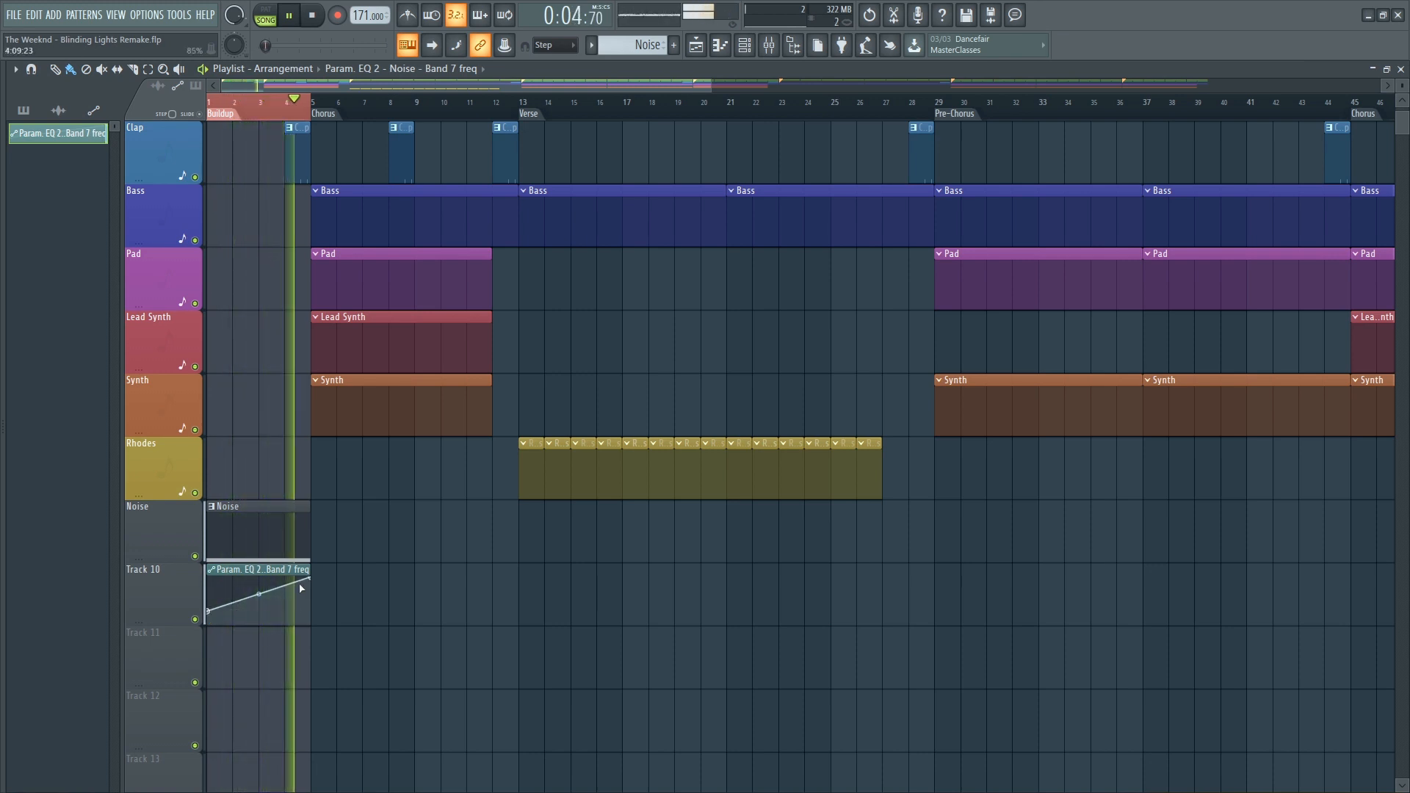
pyautogui.press('space')
pyautogui.scroll(2, 373, 525)
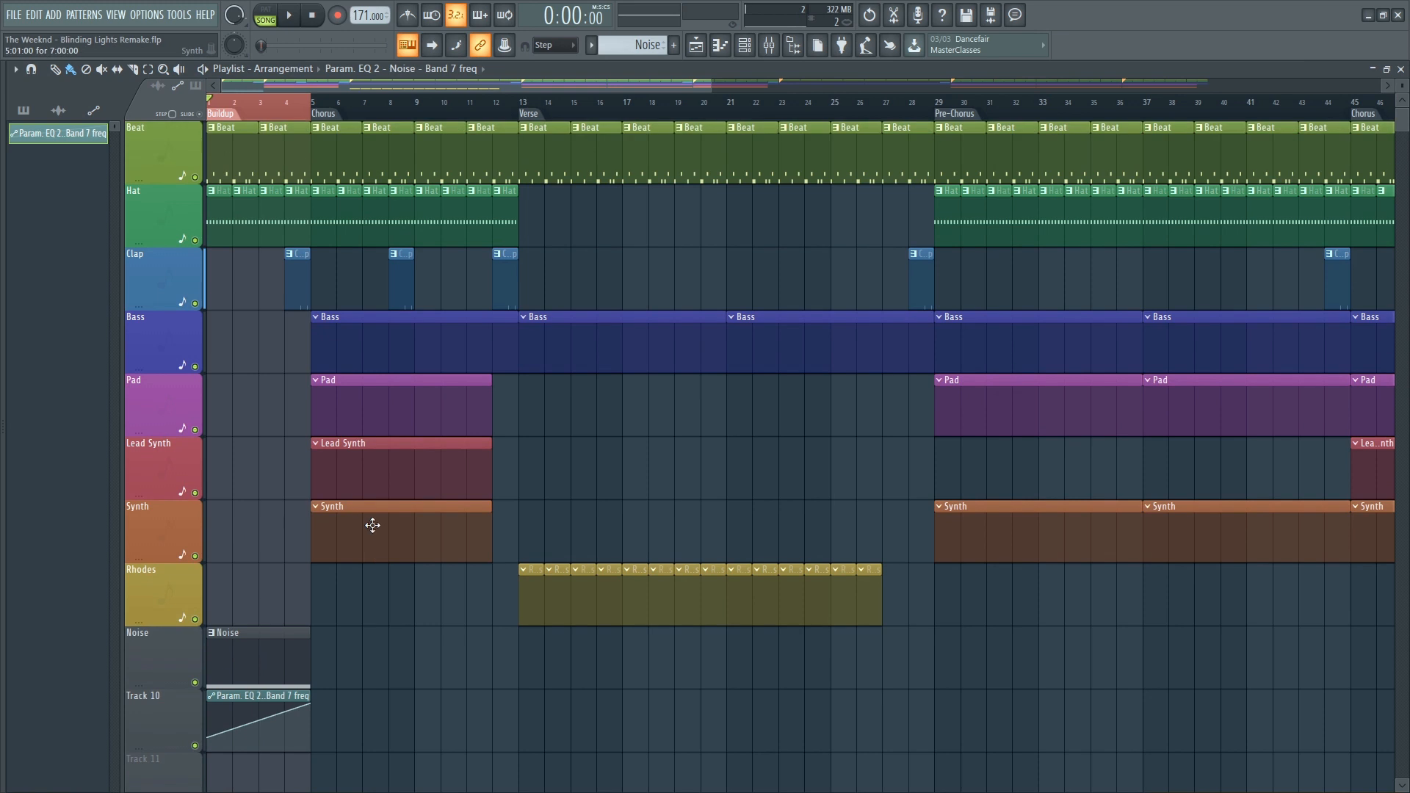
# Add Fruity Reeverb 2 to slot 3 of the Clap mixer track and set its stereo separation to about 67%
pyautogui.doubleClick(301, 282)
pyautogui.click(769, 46)
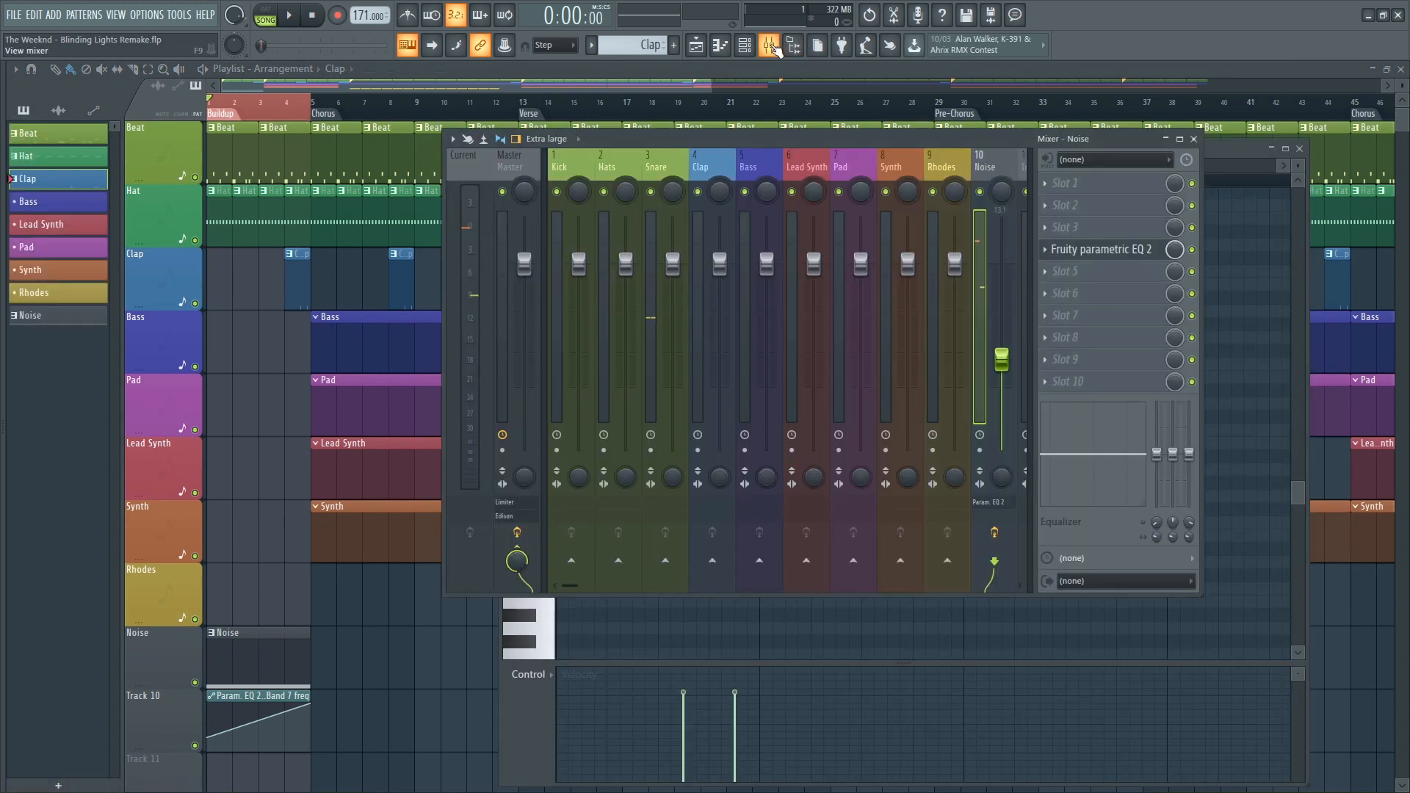
pyautogui.click(719, 169)
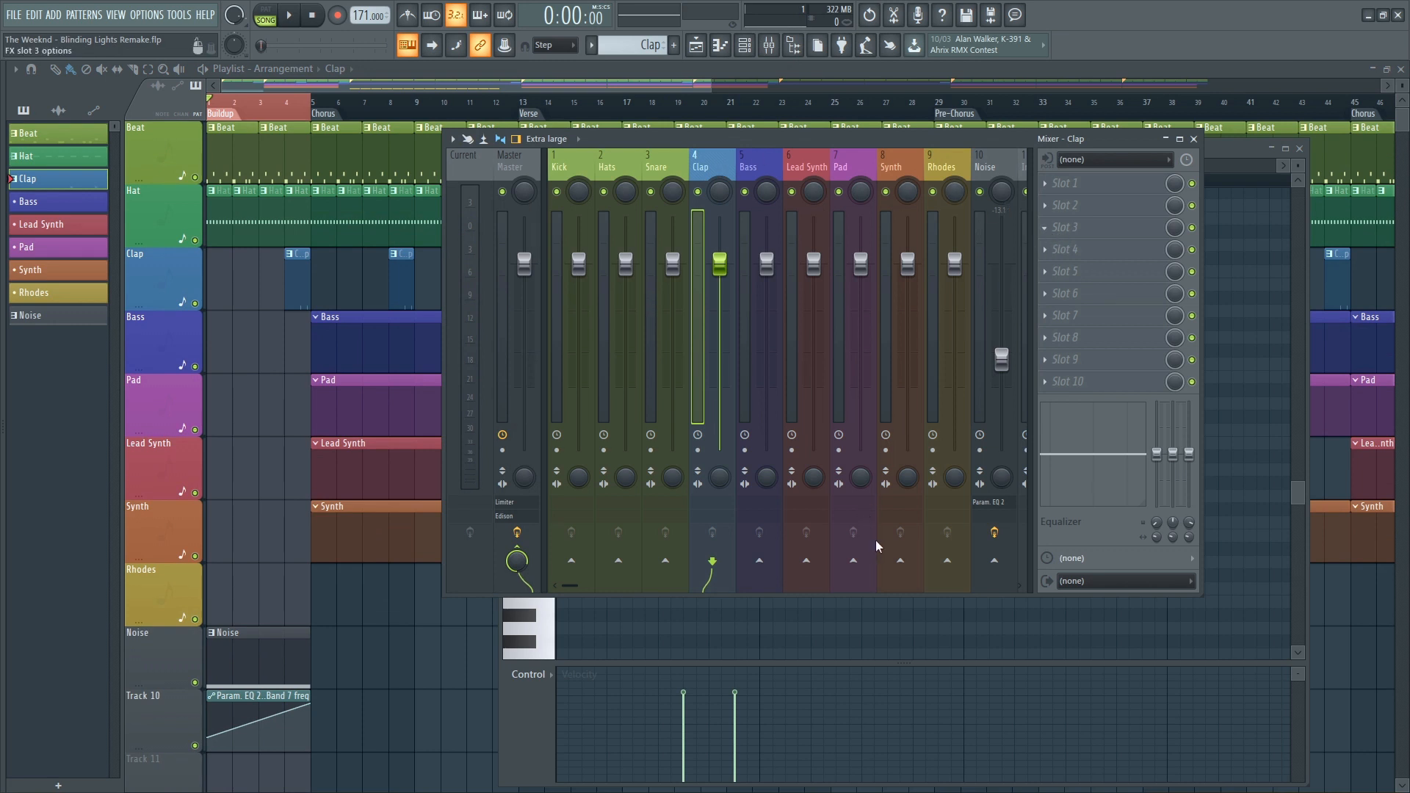
pyautogui.press('space')
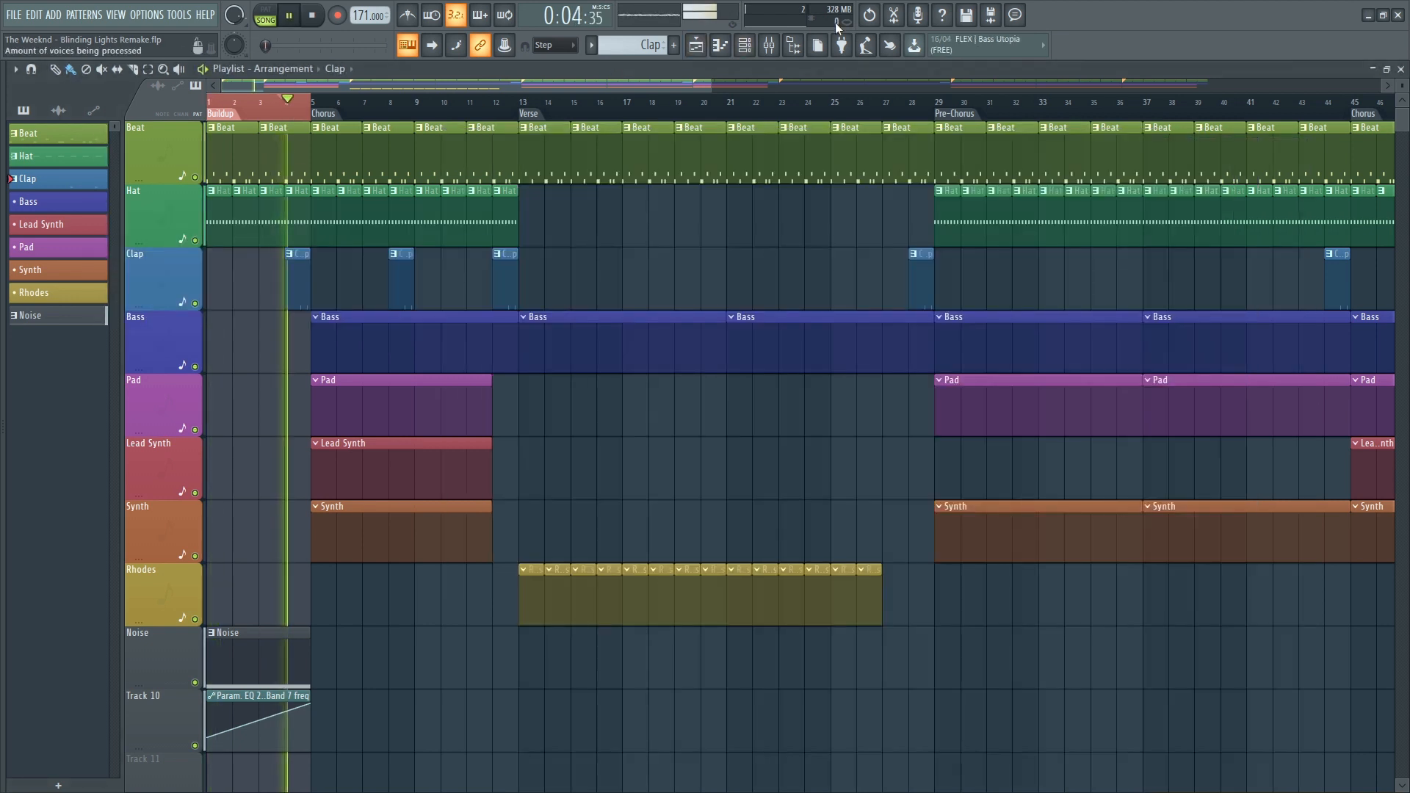
pyautogui.press('space')
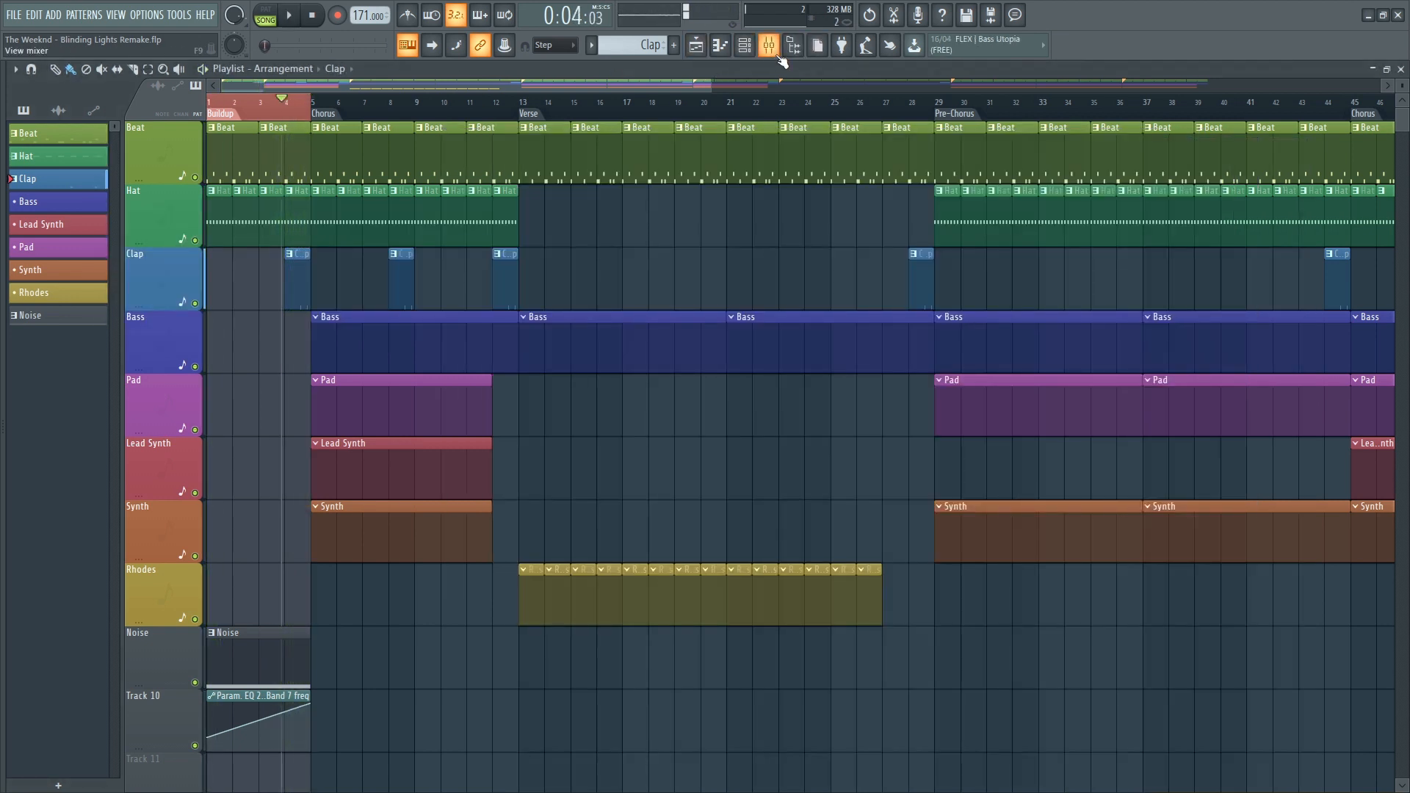
pyautogui.click(769, 45)
pyautogui.click(1087, 227)
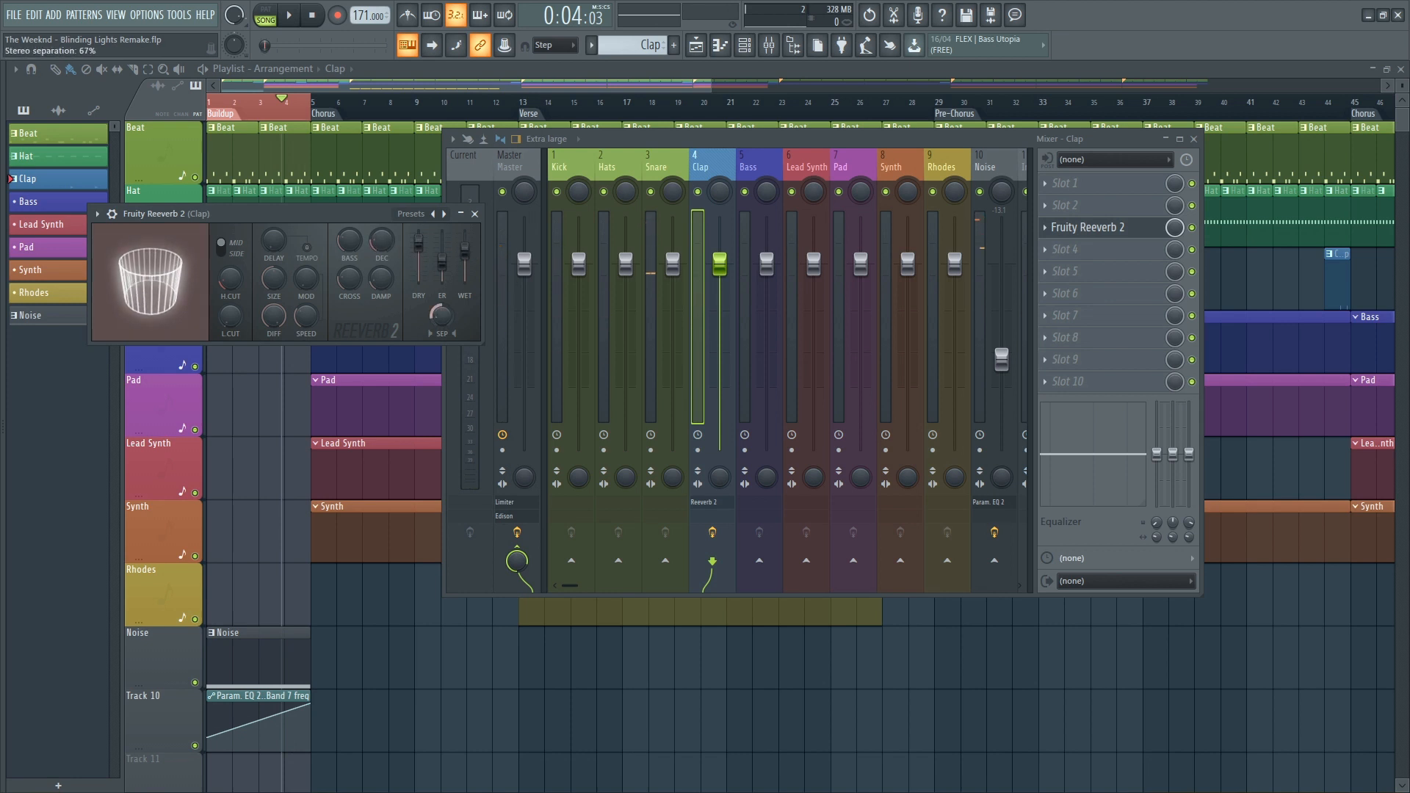
# Extend the playback selection from the Buildup to the end of bar 7 and listen to the clap's reverb
pyautogui.press('space')
pyautogui.rightClick(385, 108)
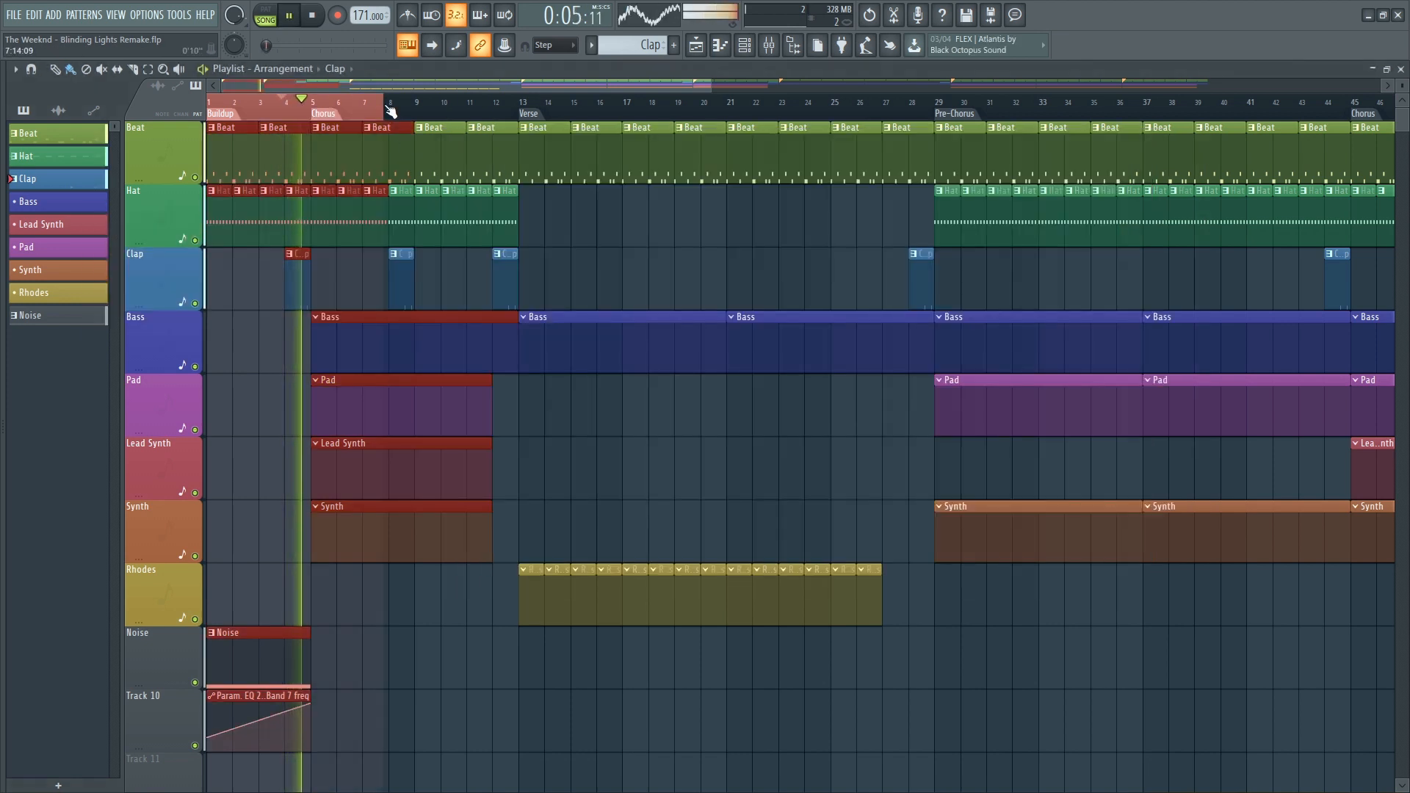
pyautogui.press('space')
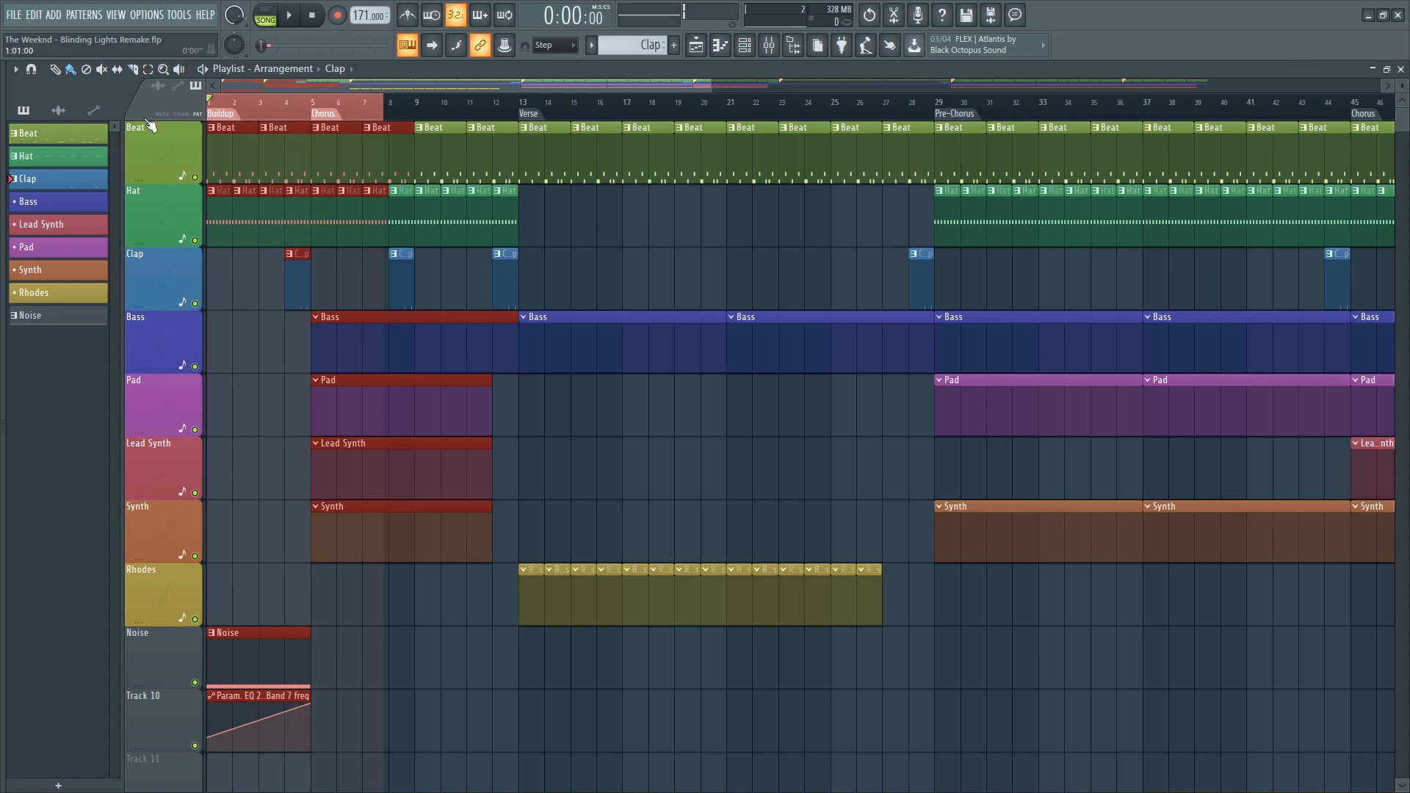
# Pan the Hats mixer track 42% left and check it in playback
pyautogui.click(768, 45)
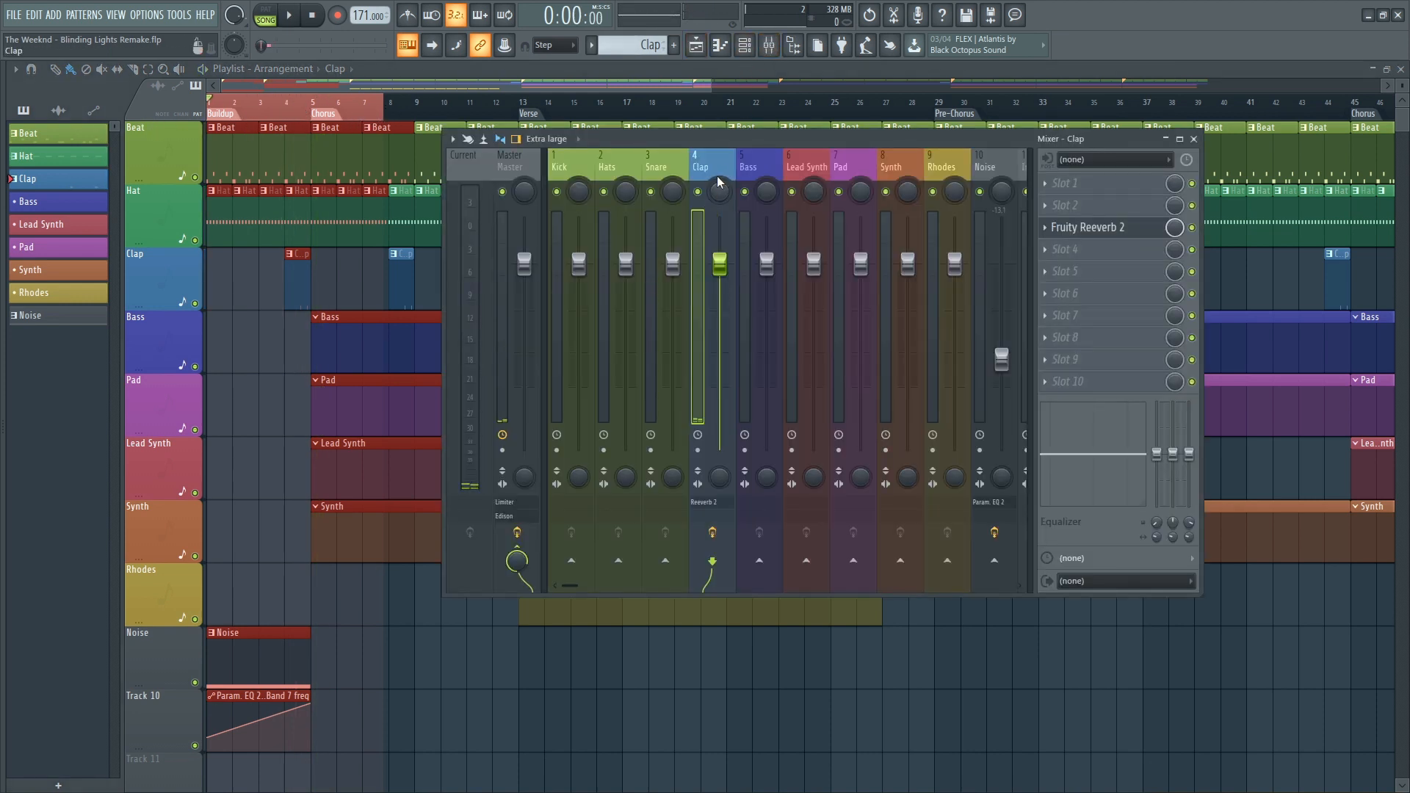
pyautogui.click(632, 162)
pyautogui.moveTo(625, 192); pyautogui.dragTo(625, 213)
pyautogui.press('space')
pyautogui.press('space')
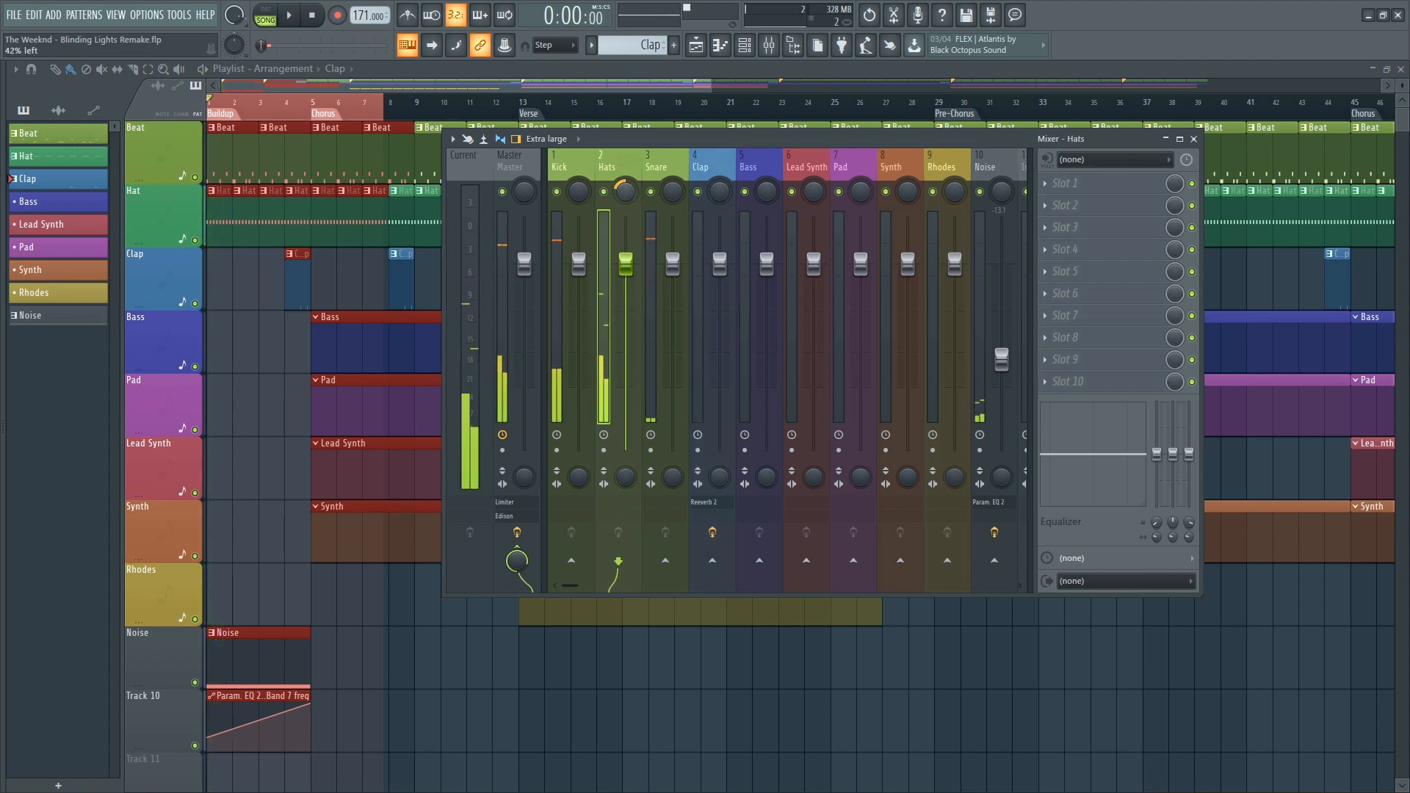
pyautogui.press('space')
pyautogui.press('space')
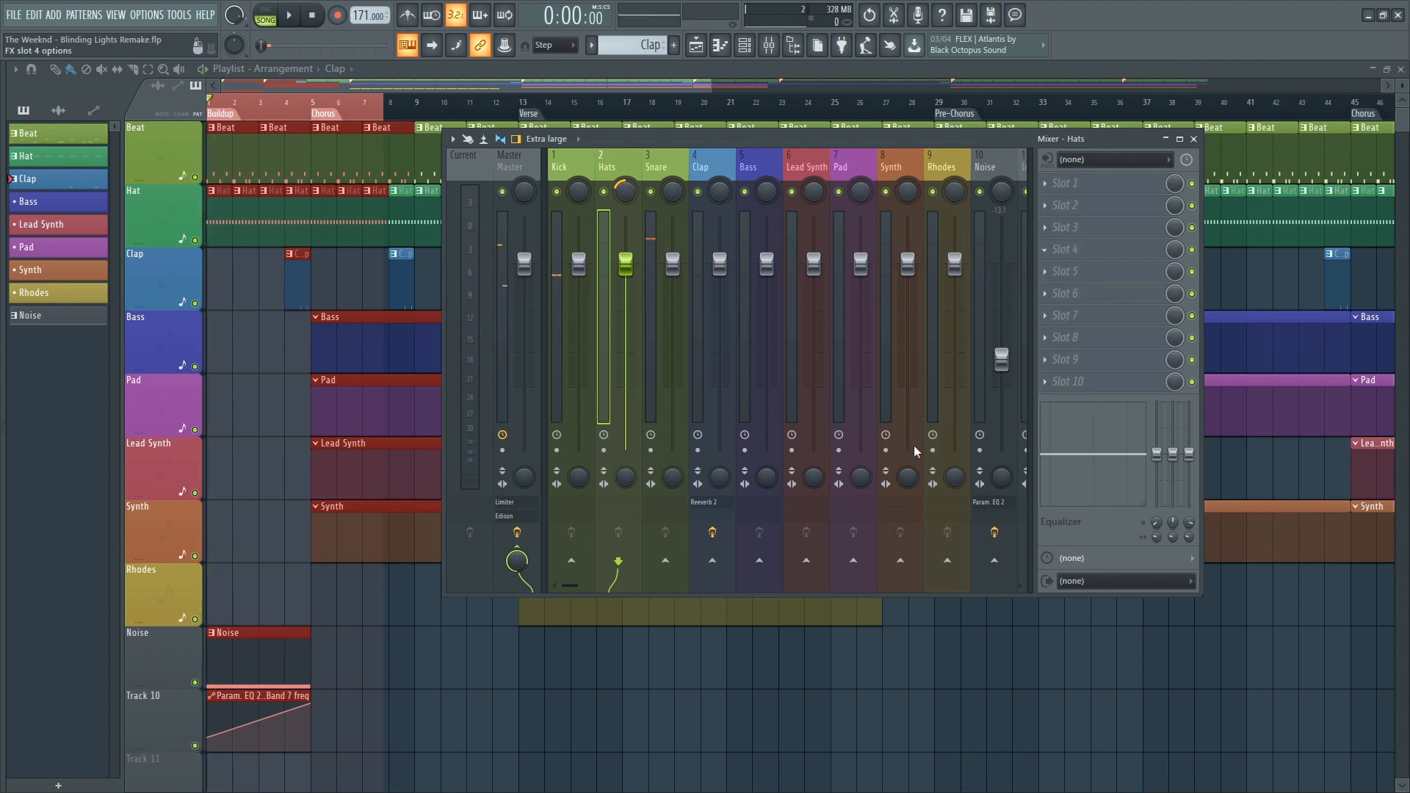
# Add Fruity parametric EQ 2 with the 20Hz + 18kHz cut preset to slot 4 of the Hats track and lower its high-cut frequency
pyautogui.click(909, 502)
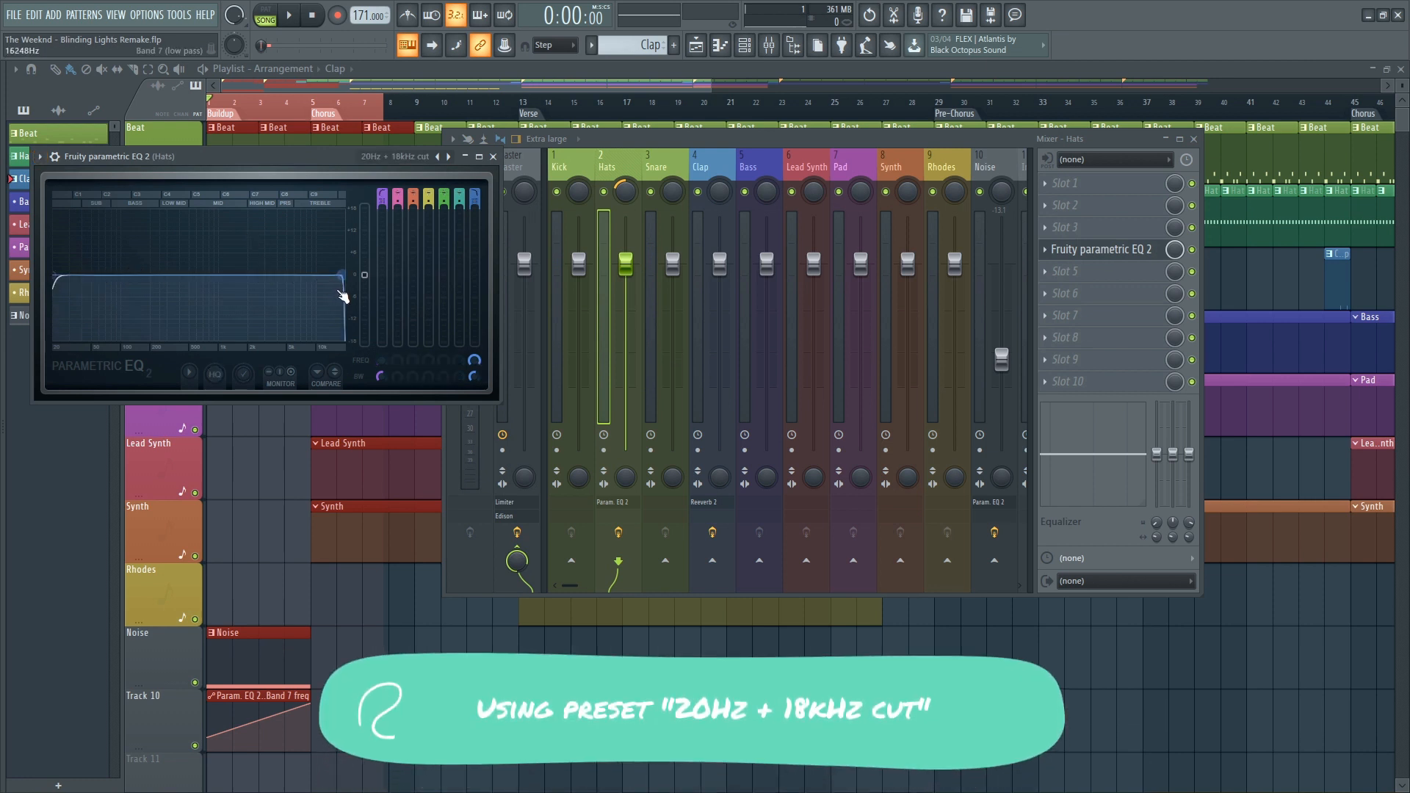
pyautogui.moveTo(343, 275); pyautogui.dragTo(314, 276)
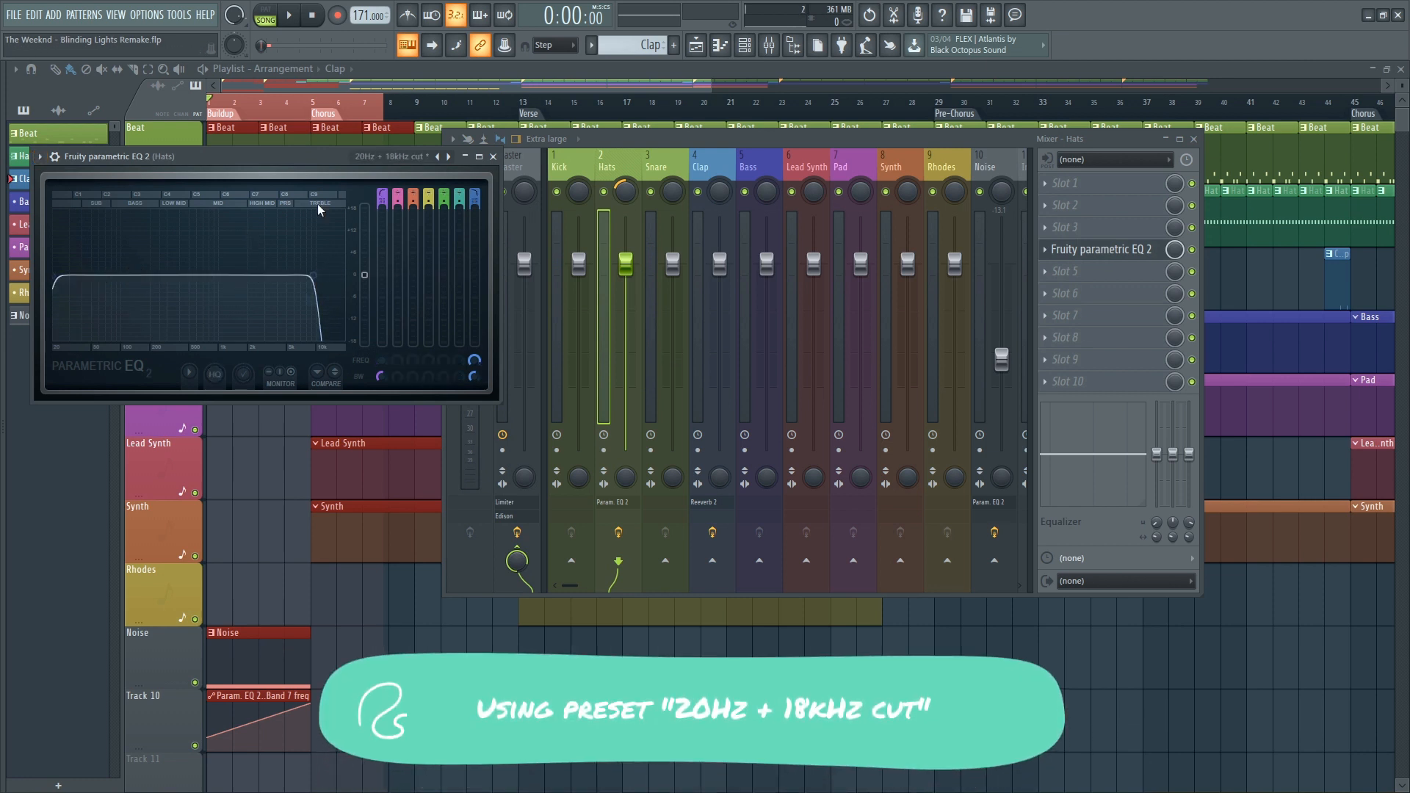
# Add Fruity parametric EQ 2 to slot 5 of the Snare track, boosting band 6 about 4.8 dB near 3036 Hz and lowering band 7
pyautogui.click(682, 160)
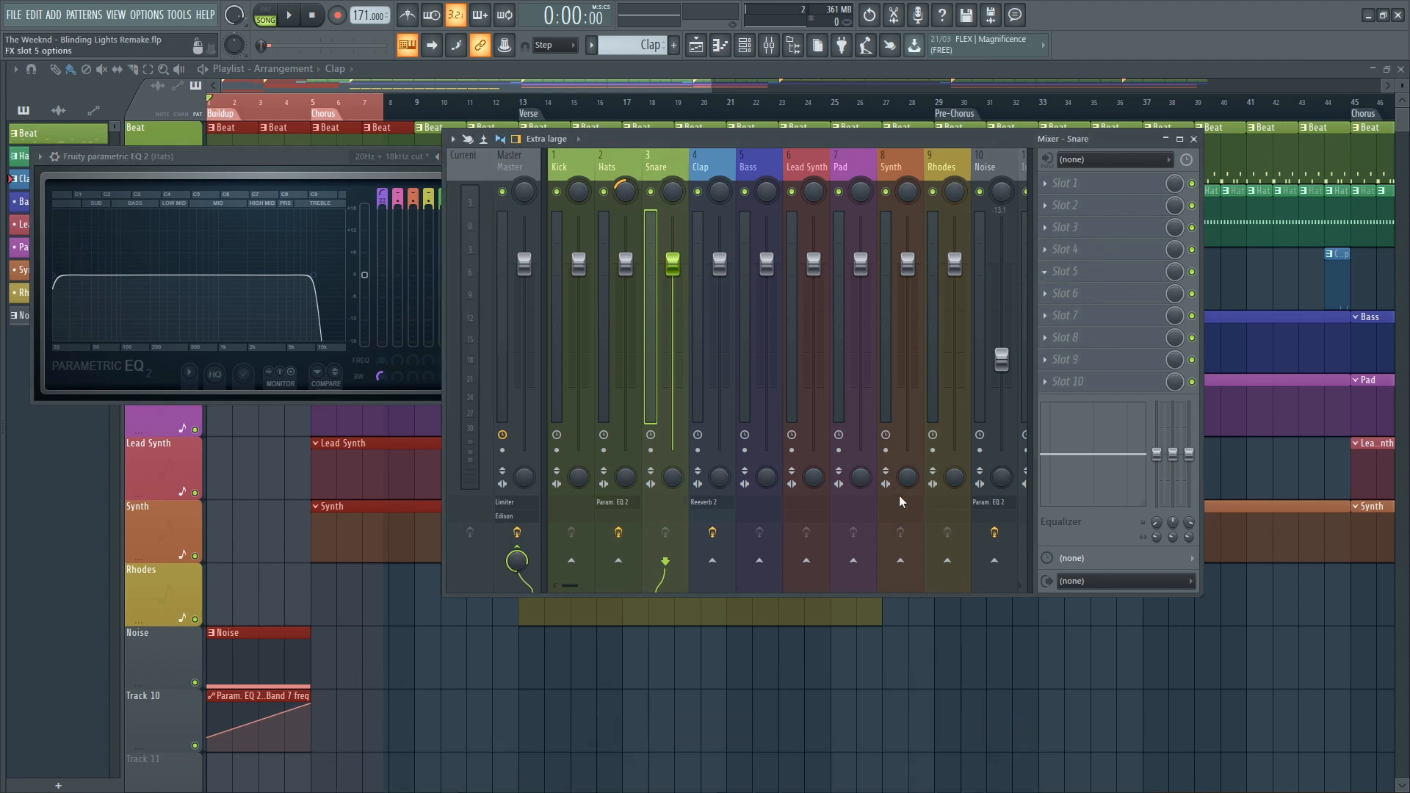
pyautogui.press('space')
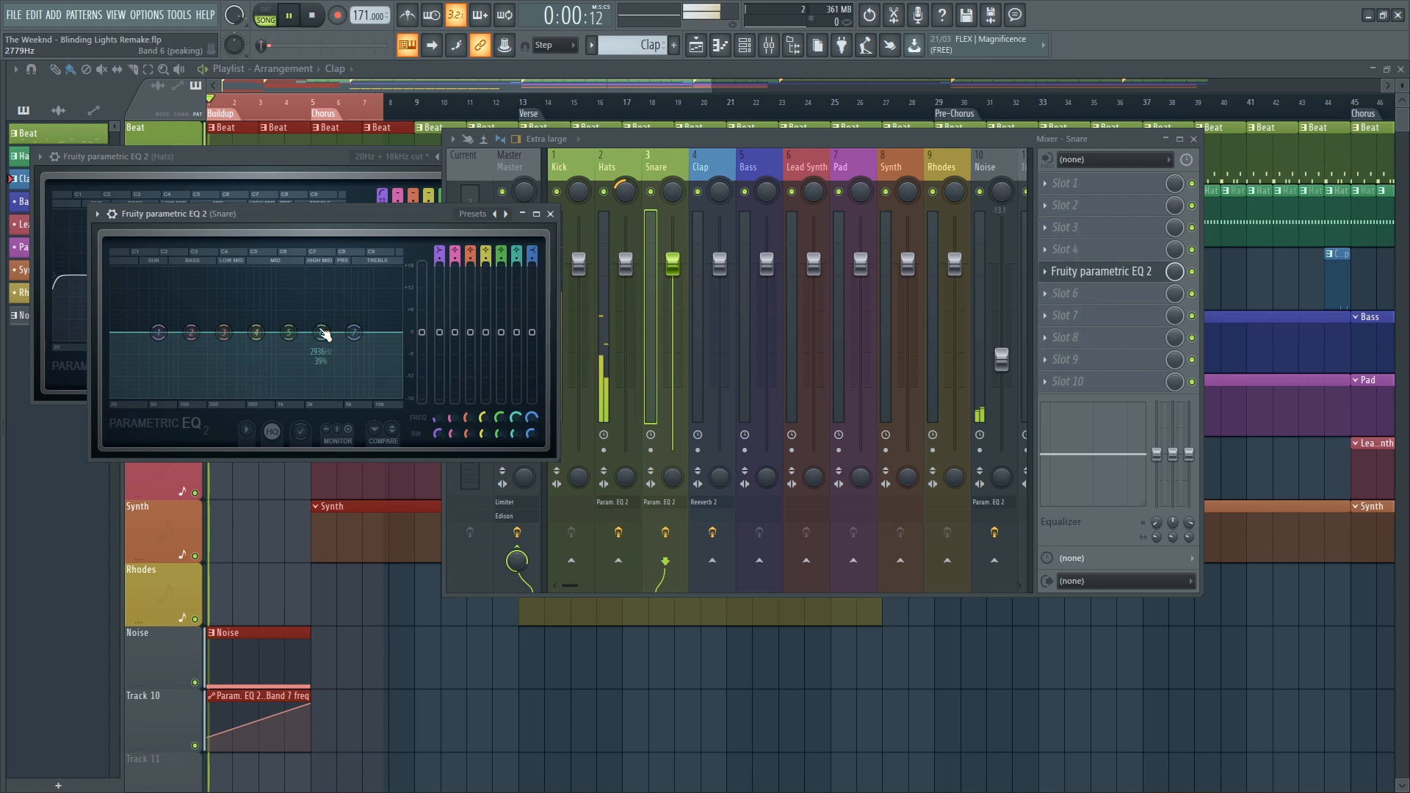
pyautogui.moveTo(320, 323)
pyautogui.mouseDown()
pyautogui.moveTo(323, 307)
pyautogui.moveTo(245, 306)
pyautogui.moveTo(344, 314)
pyautogui.moveTo(388, 346)
pyautogui.moveTo(322, 315)
pyautogui.mouseUp()
pyautogui.press('space')
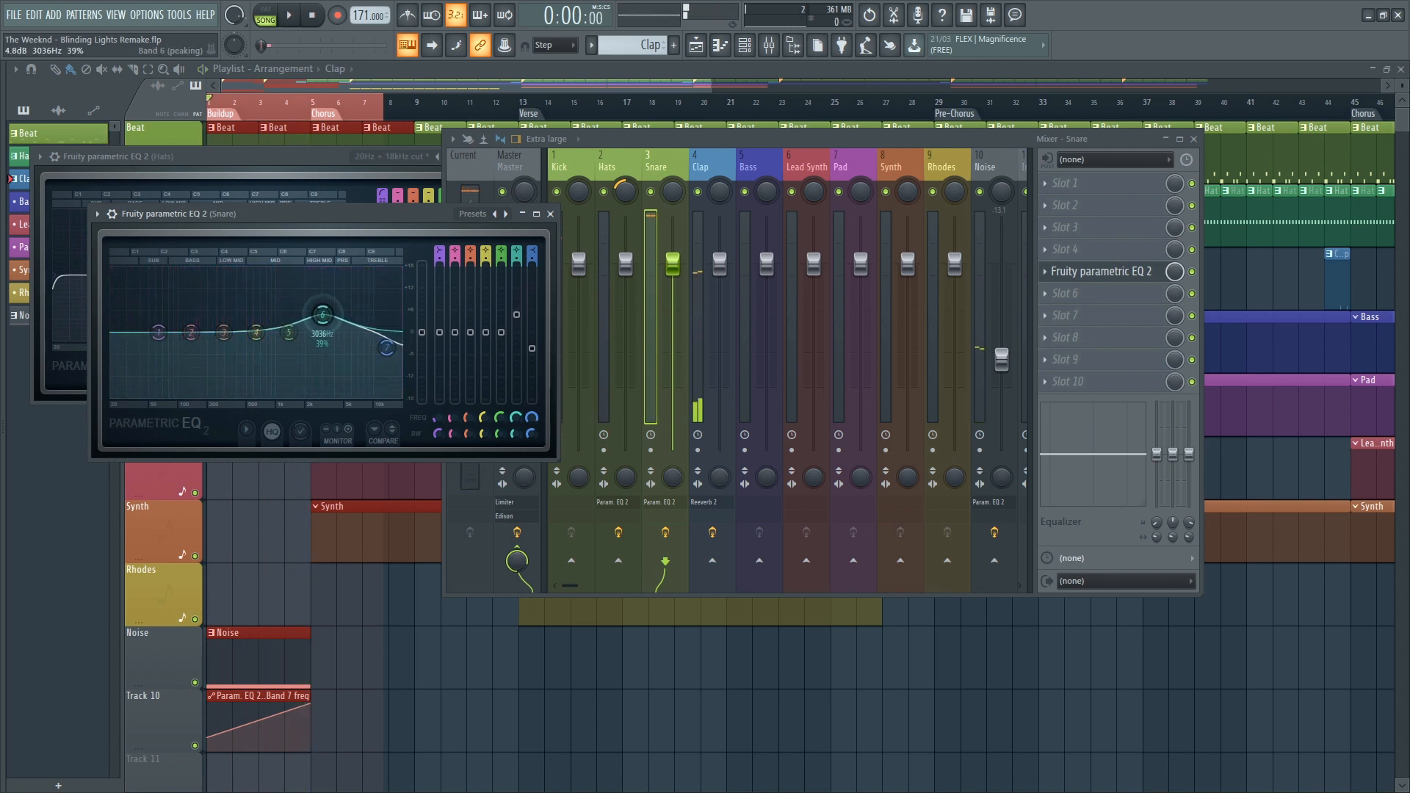
pyautogui.press('F12')
pyautogui.press('space')
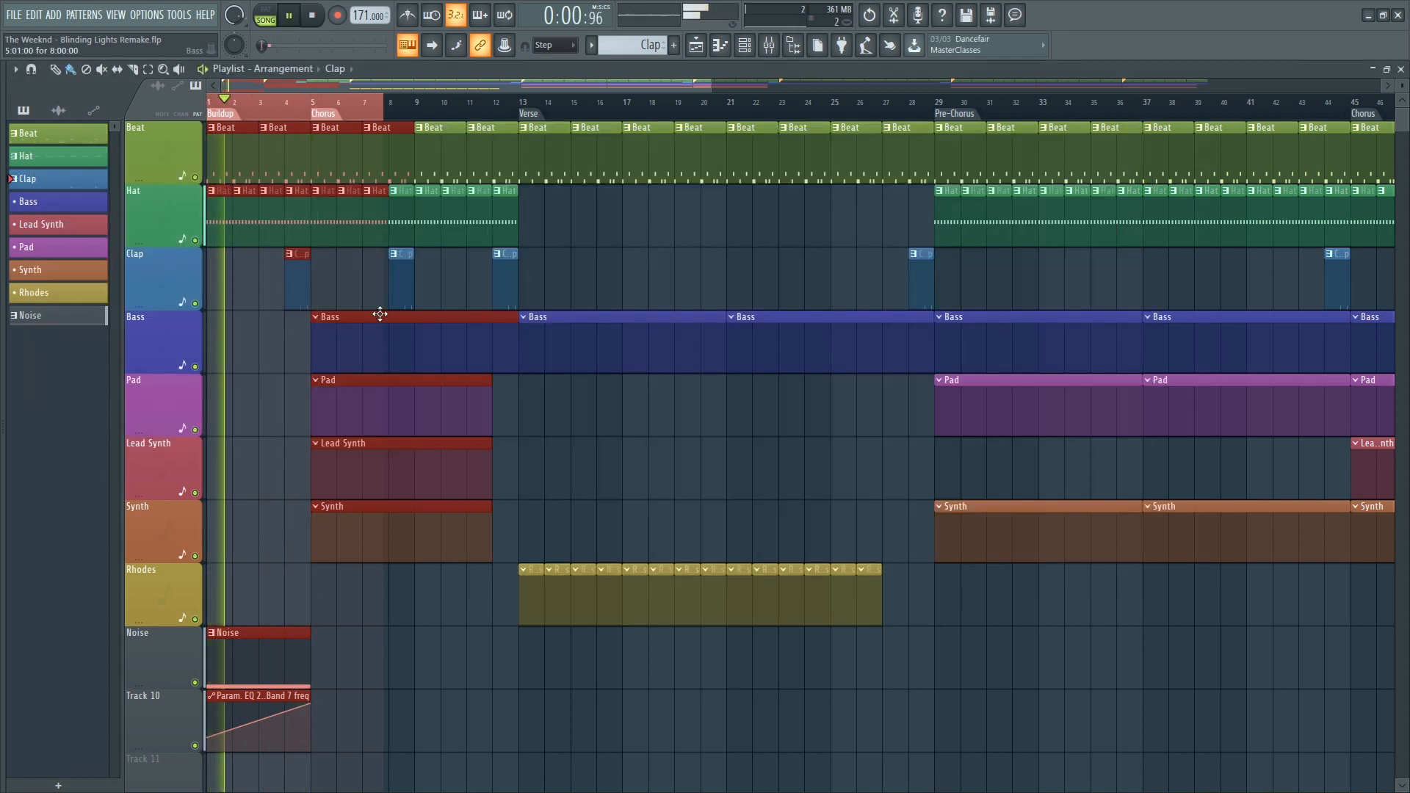
pyautogui.press('space')
# Add Fruity Reeverb 2 to slot 5 of the Hats track and set its wet level to about 23% during playback
pyautogui.click(769, 45)
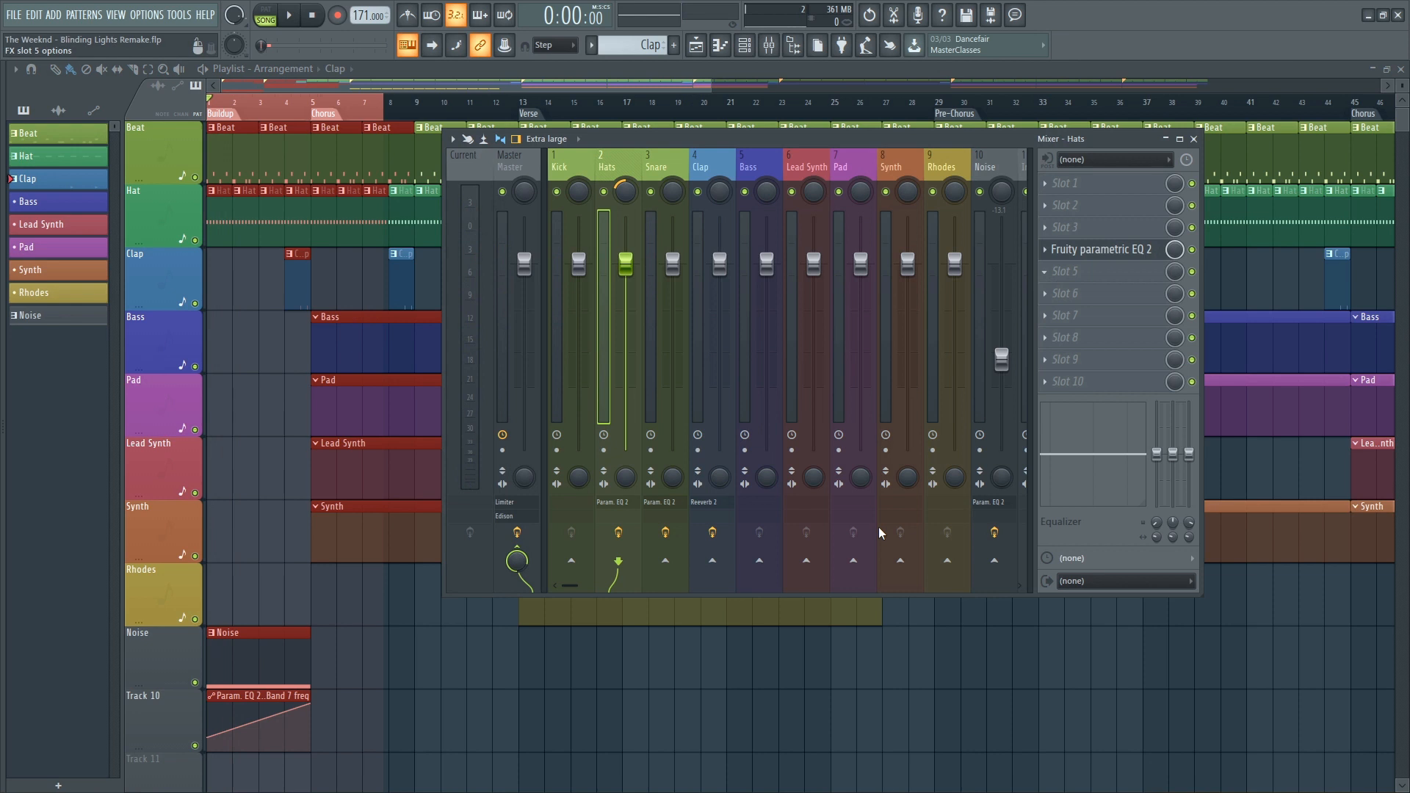
pyautogui.press('space')
pyautogui.moveTo(426, 228); pyautogui.dragTo(427, 234)
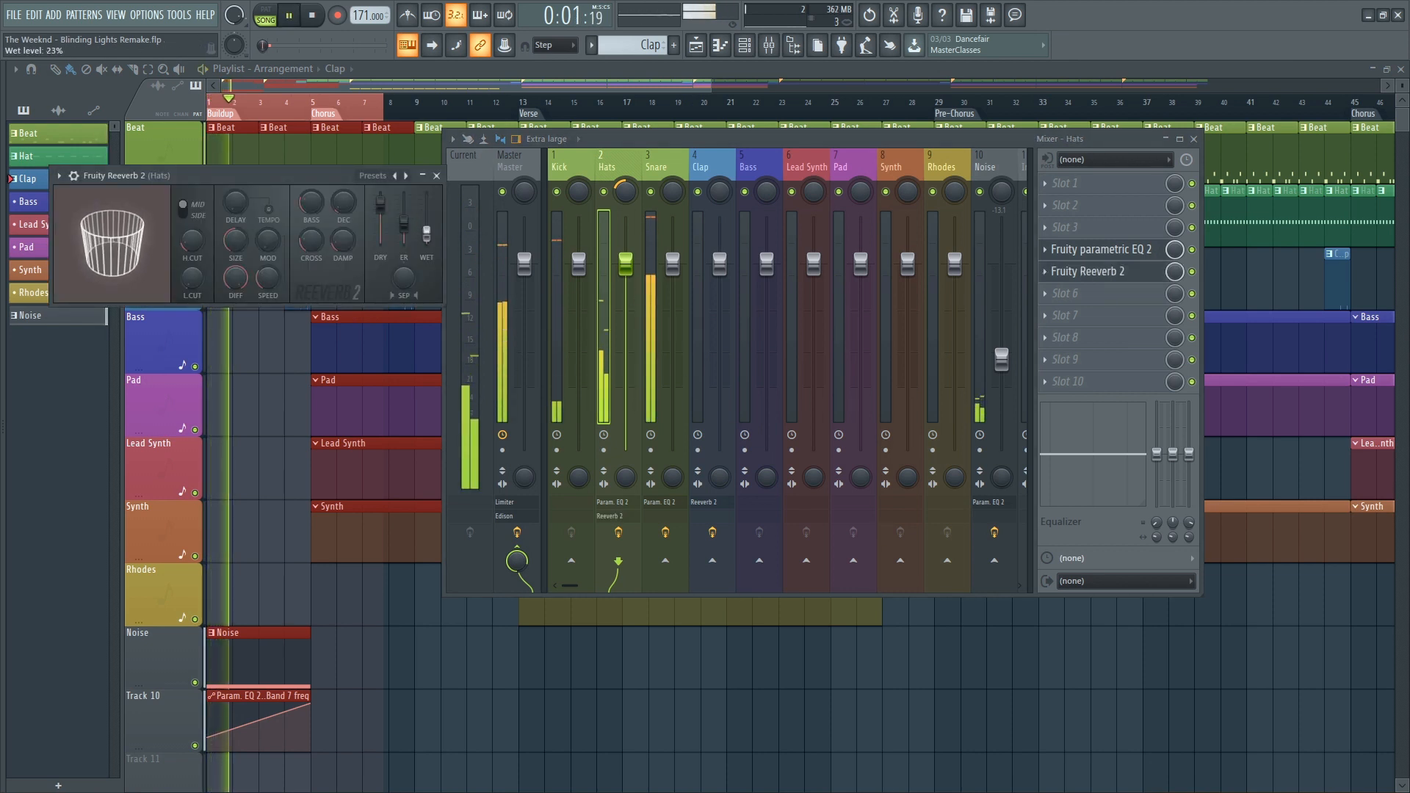
# Lower the Snare mixer track's volume while the song plays
pyautogui.click(672, 165)
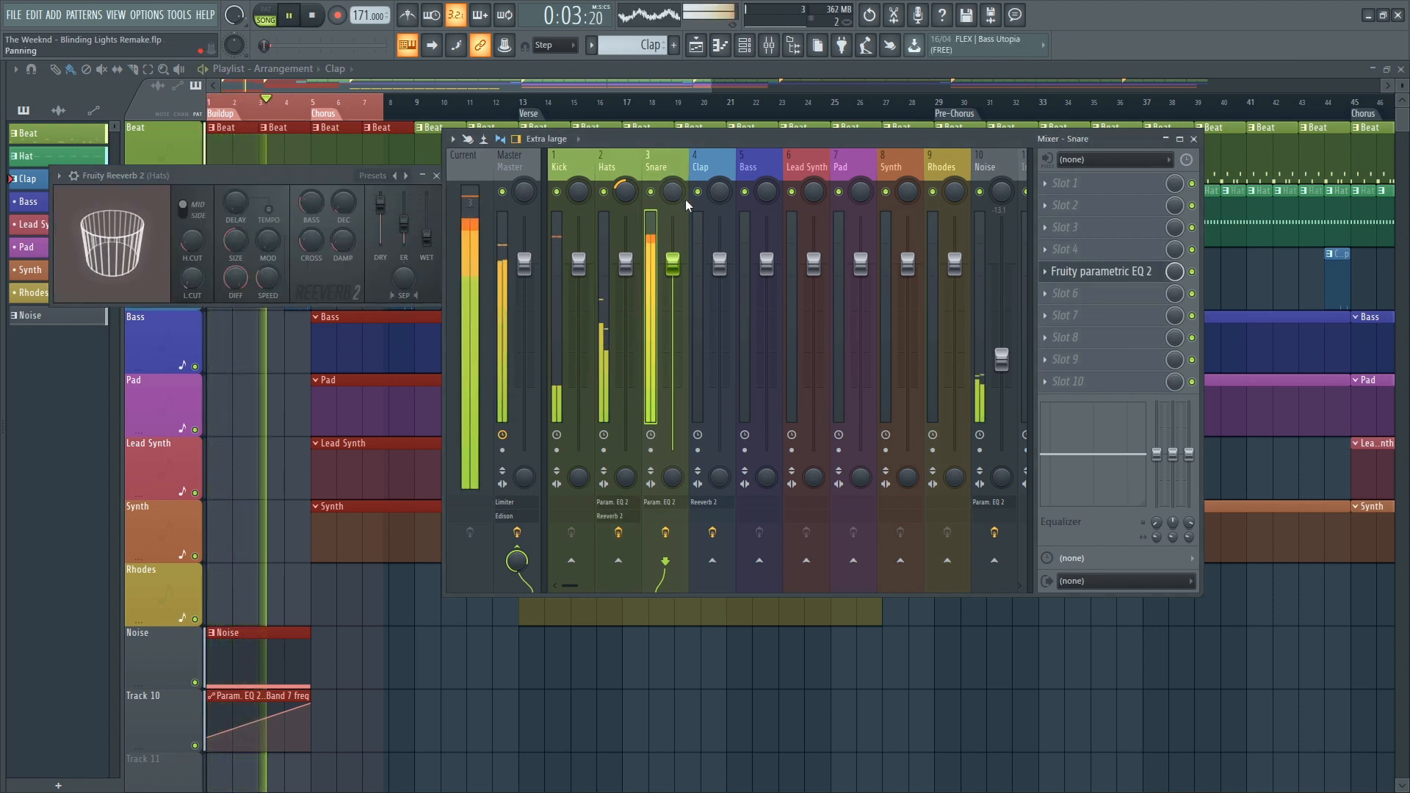
pyautogui.moveTo(673, 263); pyautogui.dragTo(673, 307)
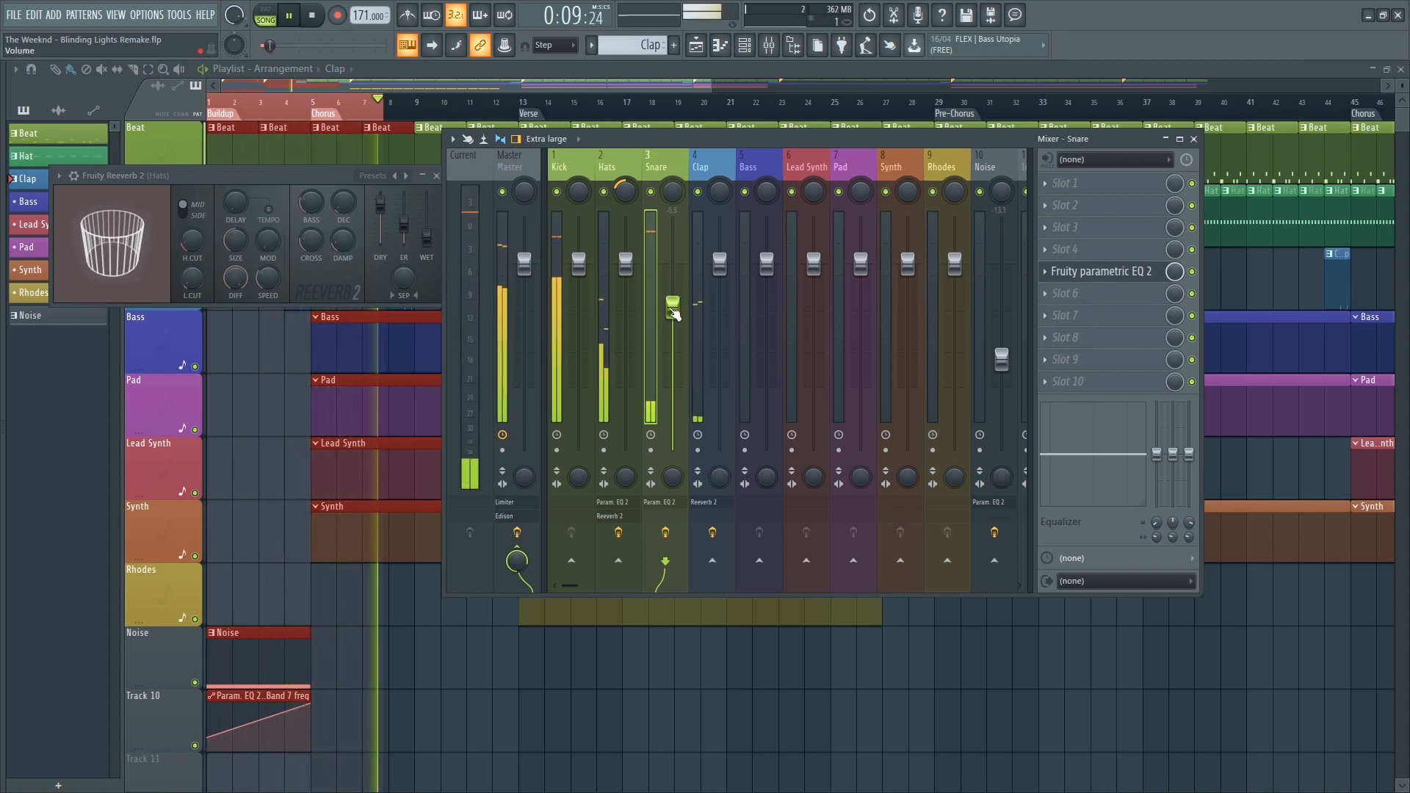
# Add Fruity Reeverb 2 to slot 6 of the Snare track and adjust its wet level and low cut while the song plays
pyautogui.press('space')
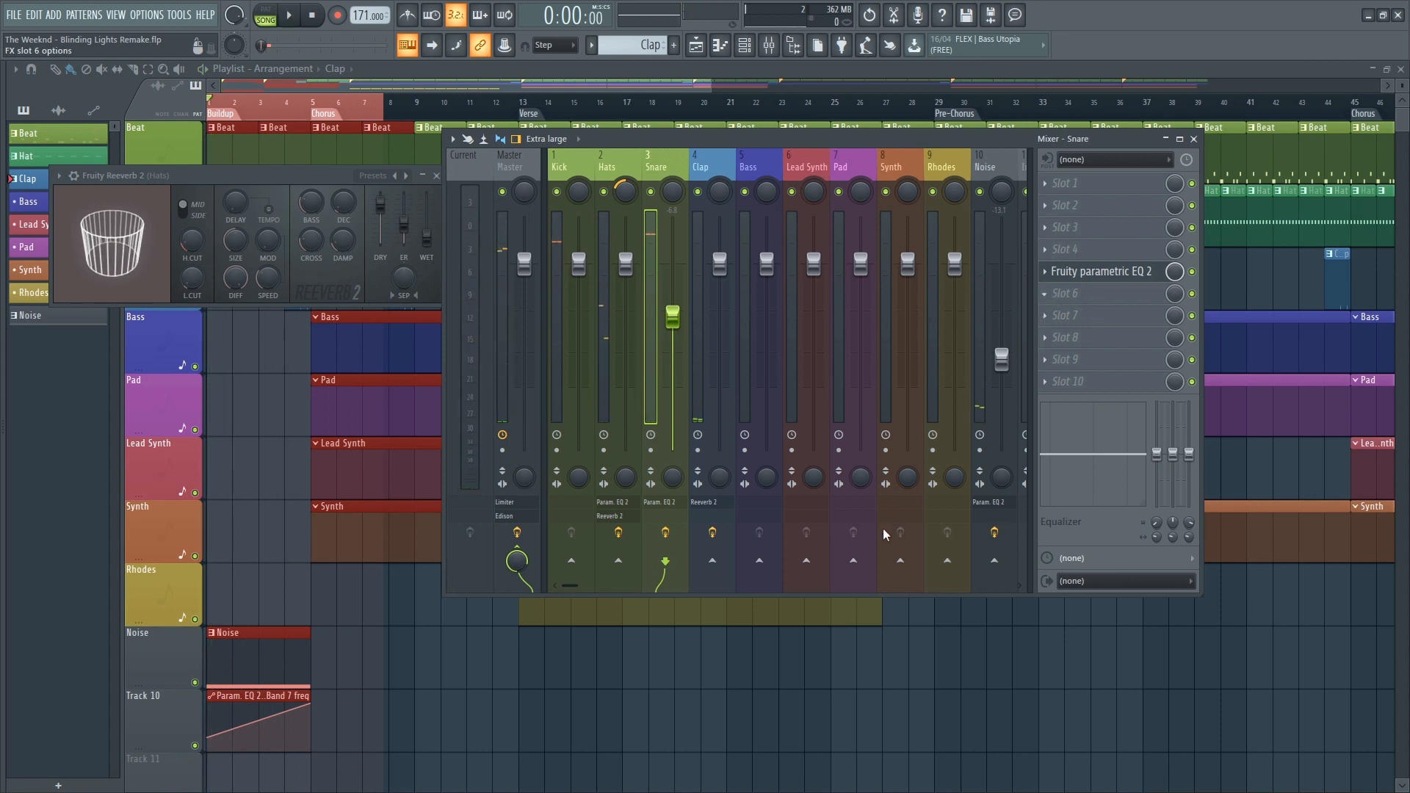
pyautogui.moveTo(484, 294); pyautogui.dragTo(483, 267)
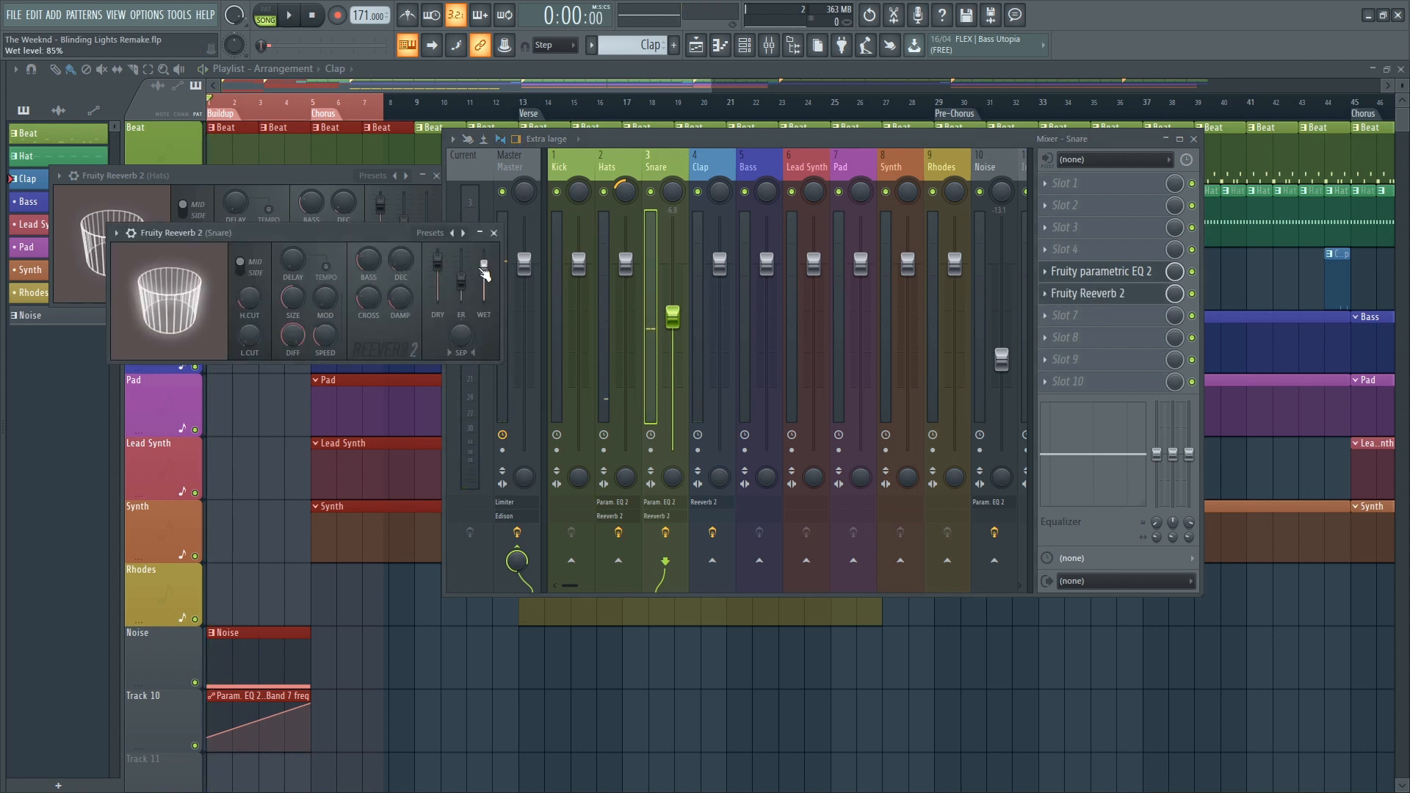
pyautogui.press('space')
pyautogui.moveTo(484, 266); pyautogui.dragTo(484, 293)
pyautogui.moveTo(250, 335); pyautogui.dragTo(249, 308)
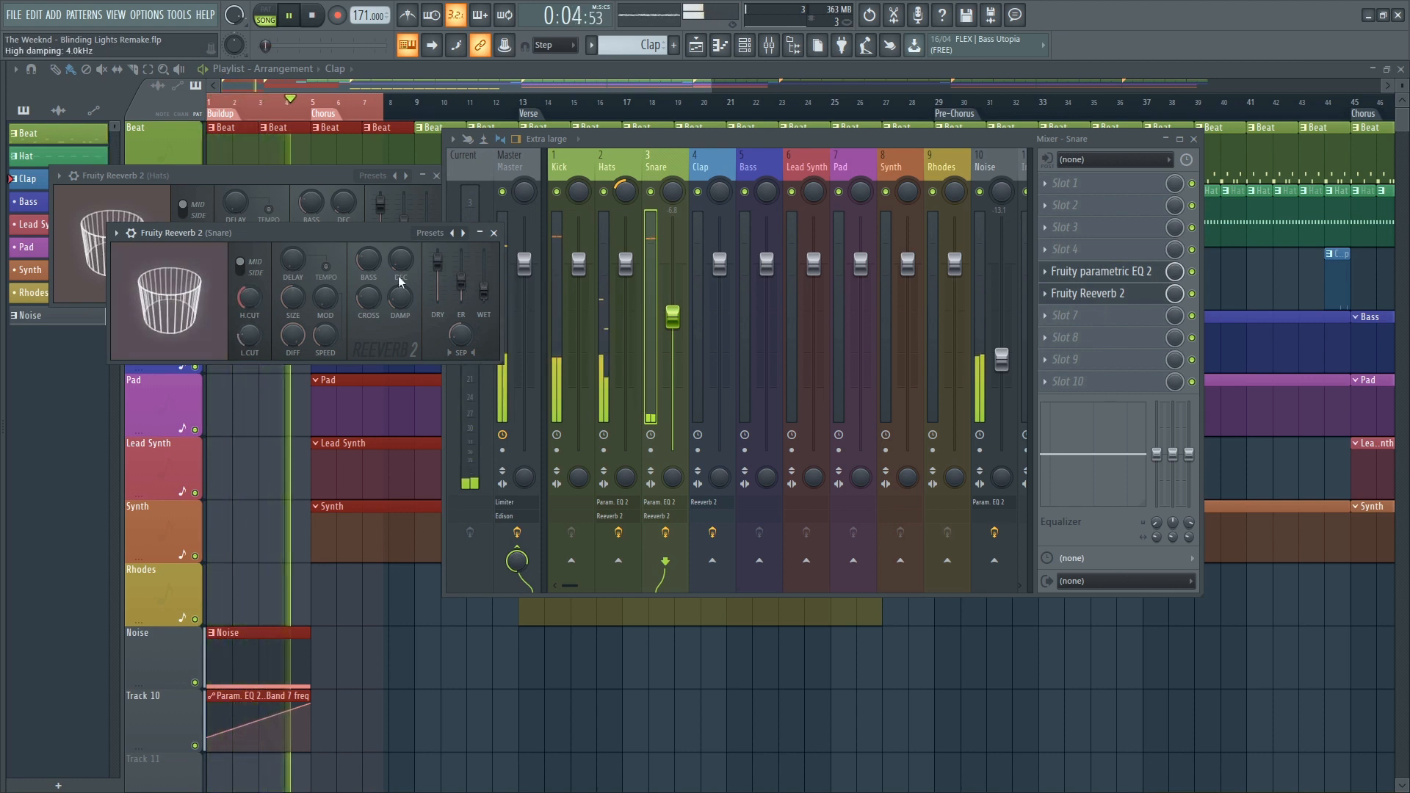
pyautogui.press('space')
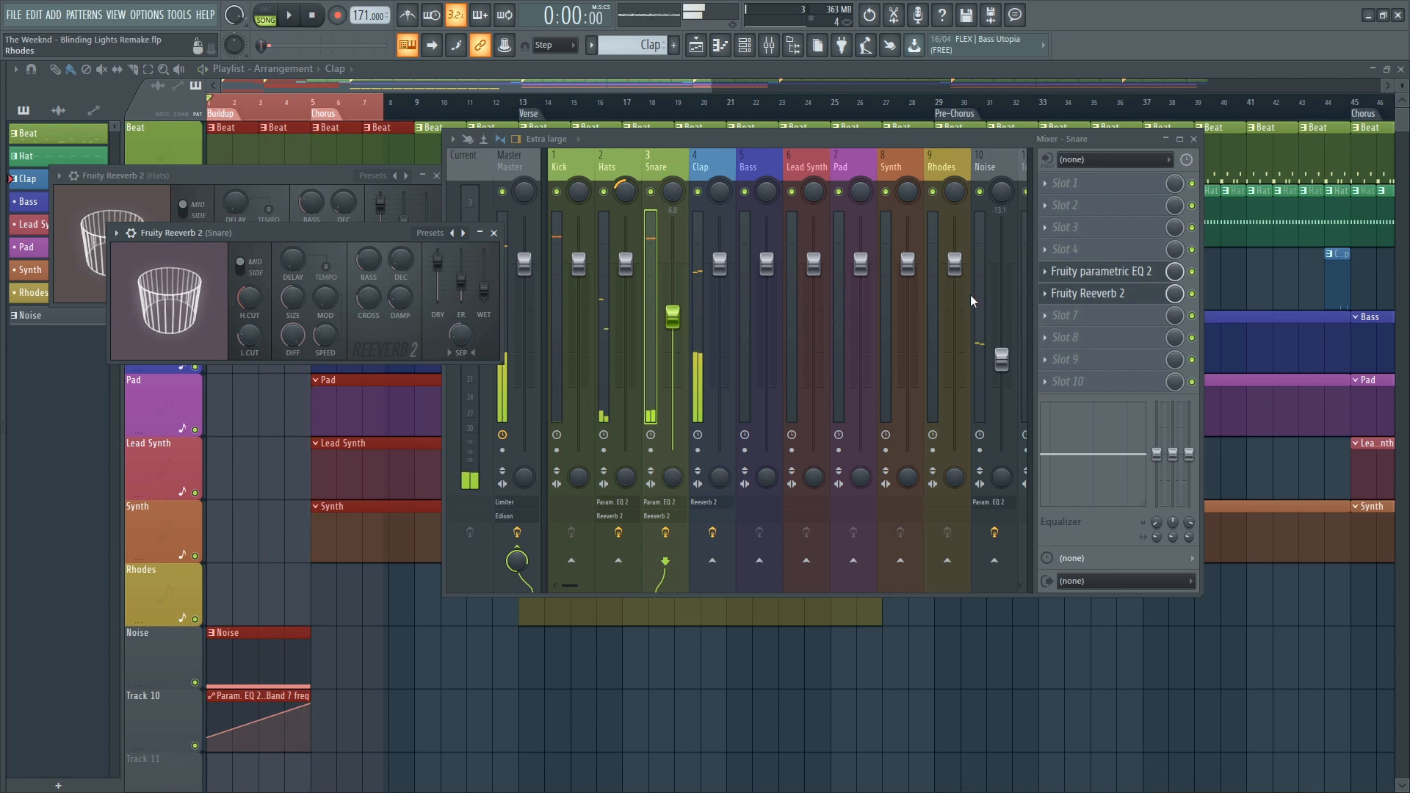
# Lower the Clap mixer track's volume to about -4.3 dB and extend the playlist time selection to the Verse at bar 13
pyautogui.moveTo(719, 272); pyautogui.dragTo(719, 300)
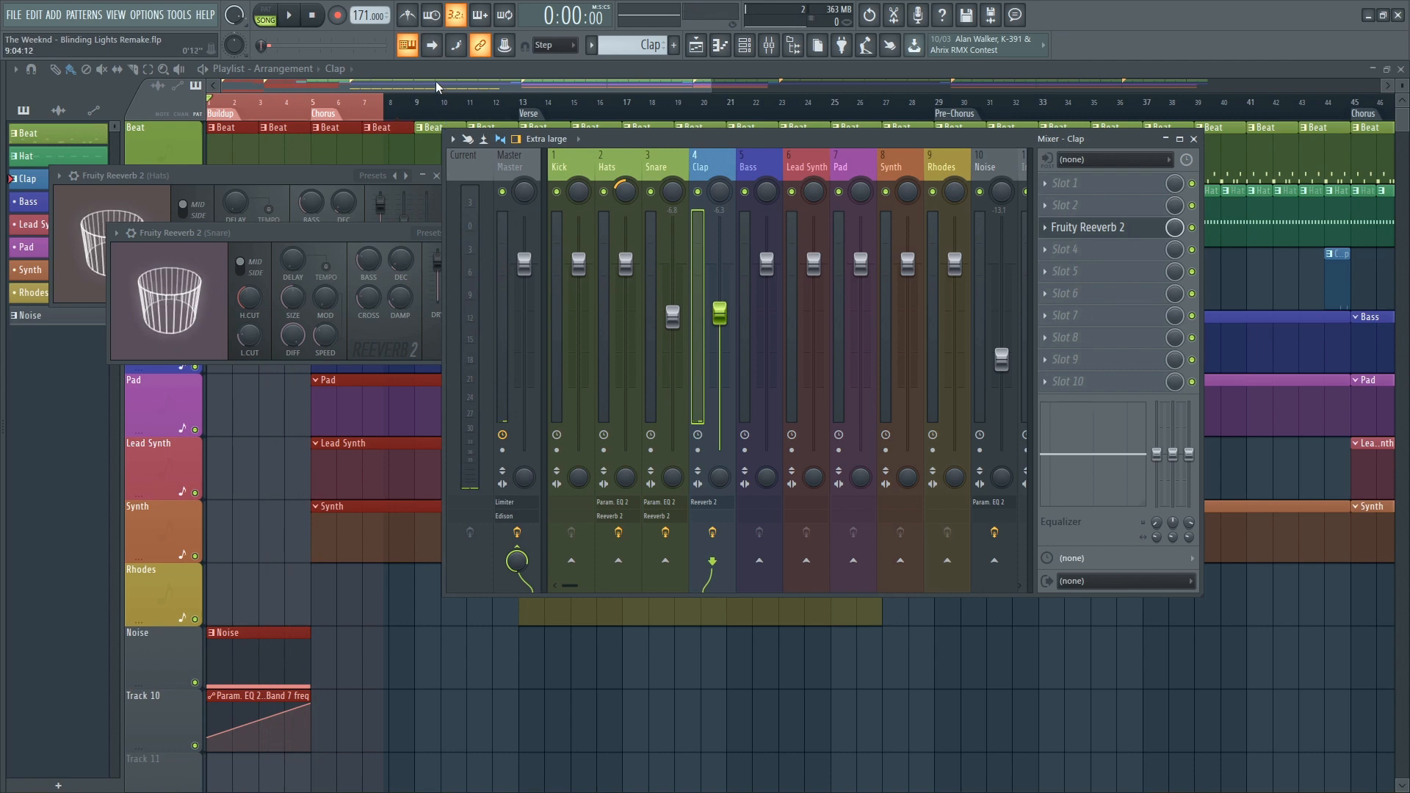
pyautogui.press('F12')
pyautogui.moveTo(387, 108); pyautogui.dragTo(523, 110)
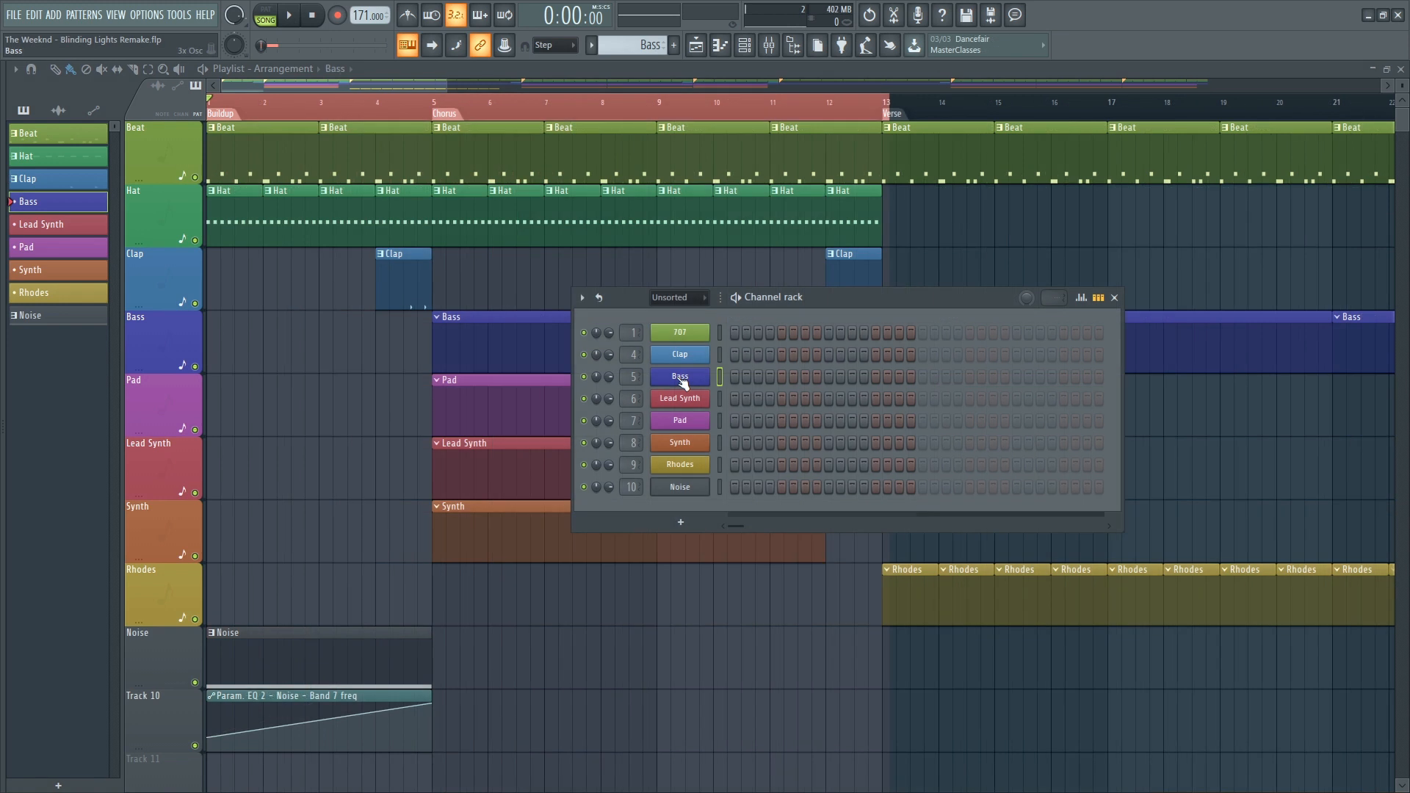
# Set oscillator 1 of the Bass channel's 3x Osc to a square wave with raised detune and a coarse pitch of 0
pyautogui.click(682, 380)
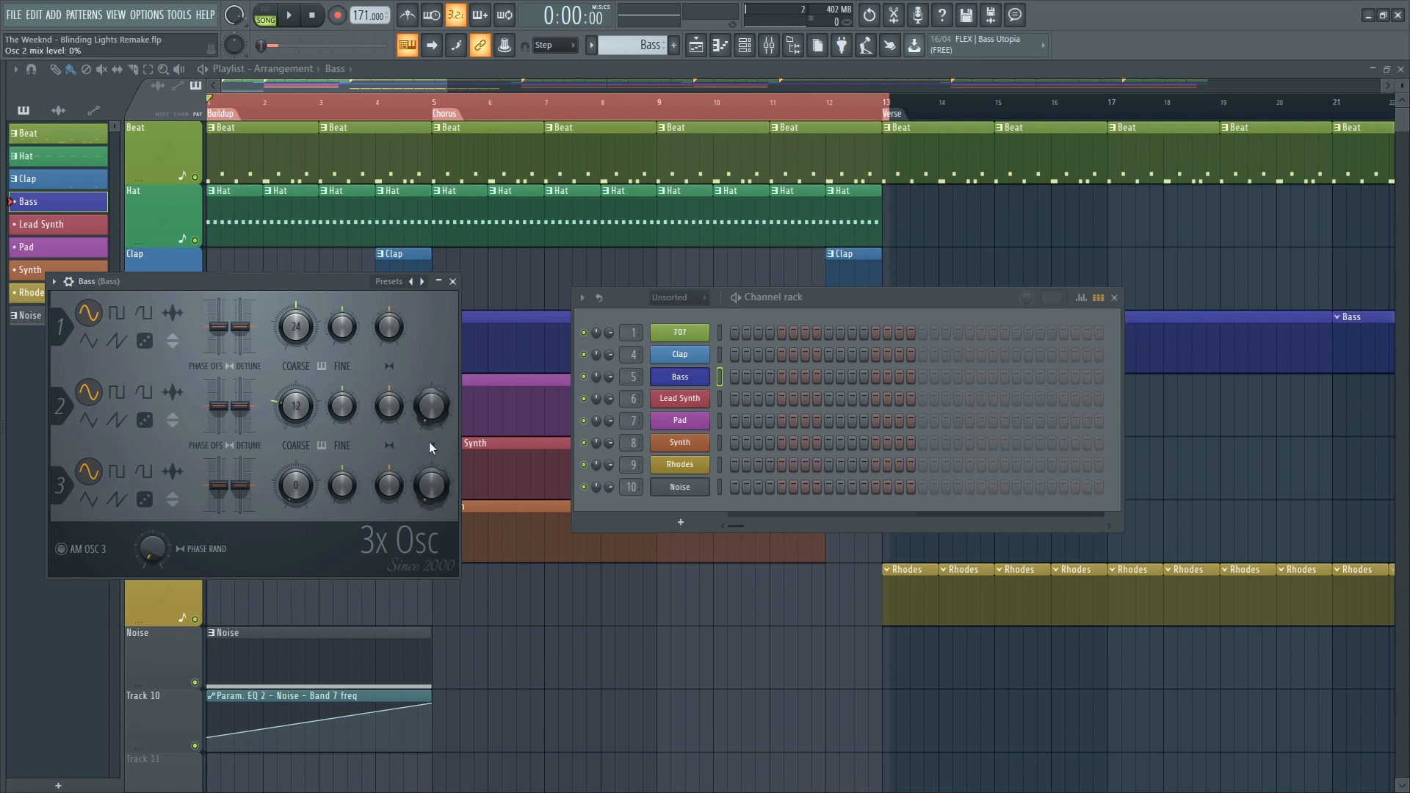
pyautogui.click(117, 340)
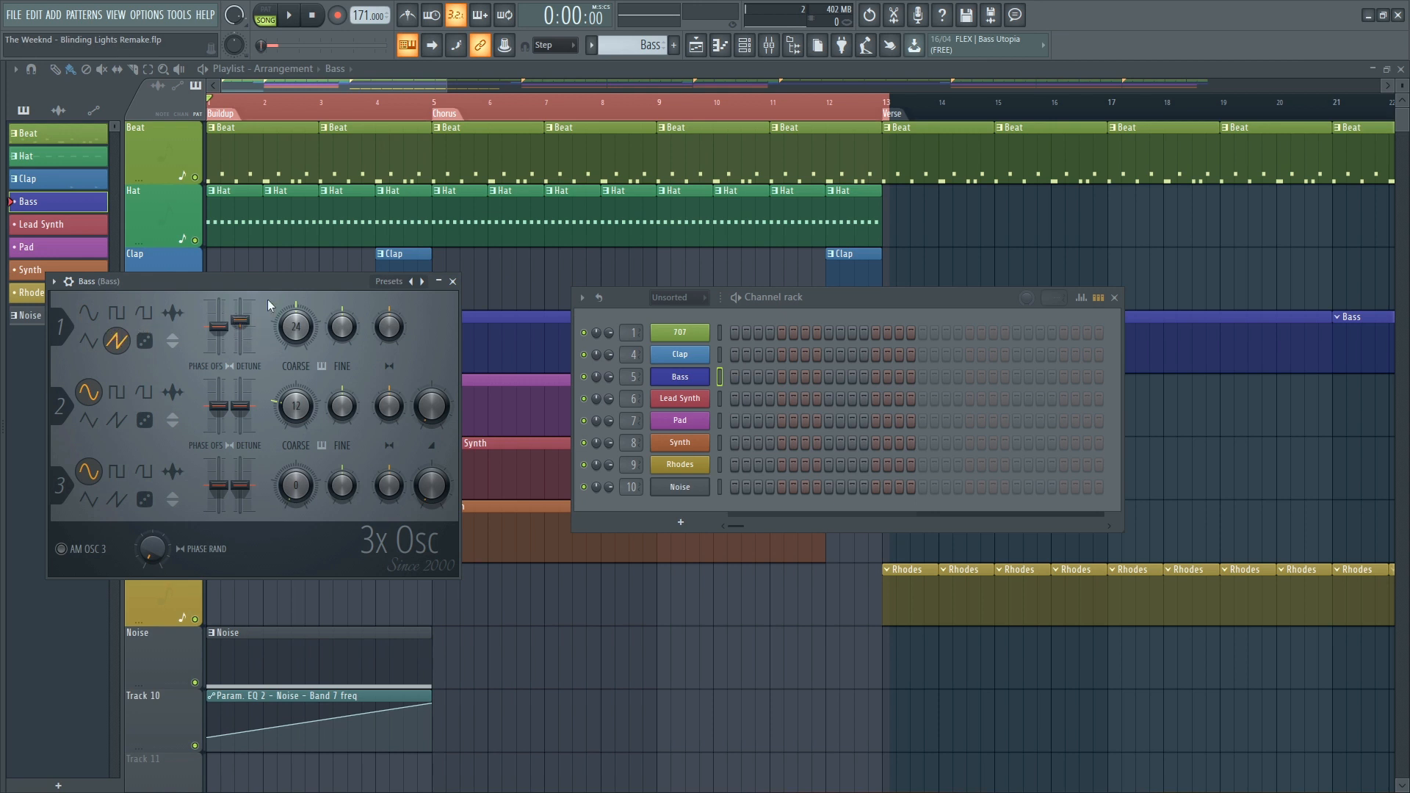
pyautogui.moveTo(245, 318); pyautogui.dragTo(247, 304)
pyautogui.click(145, 314)
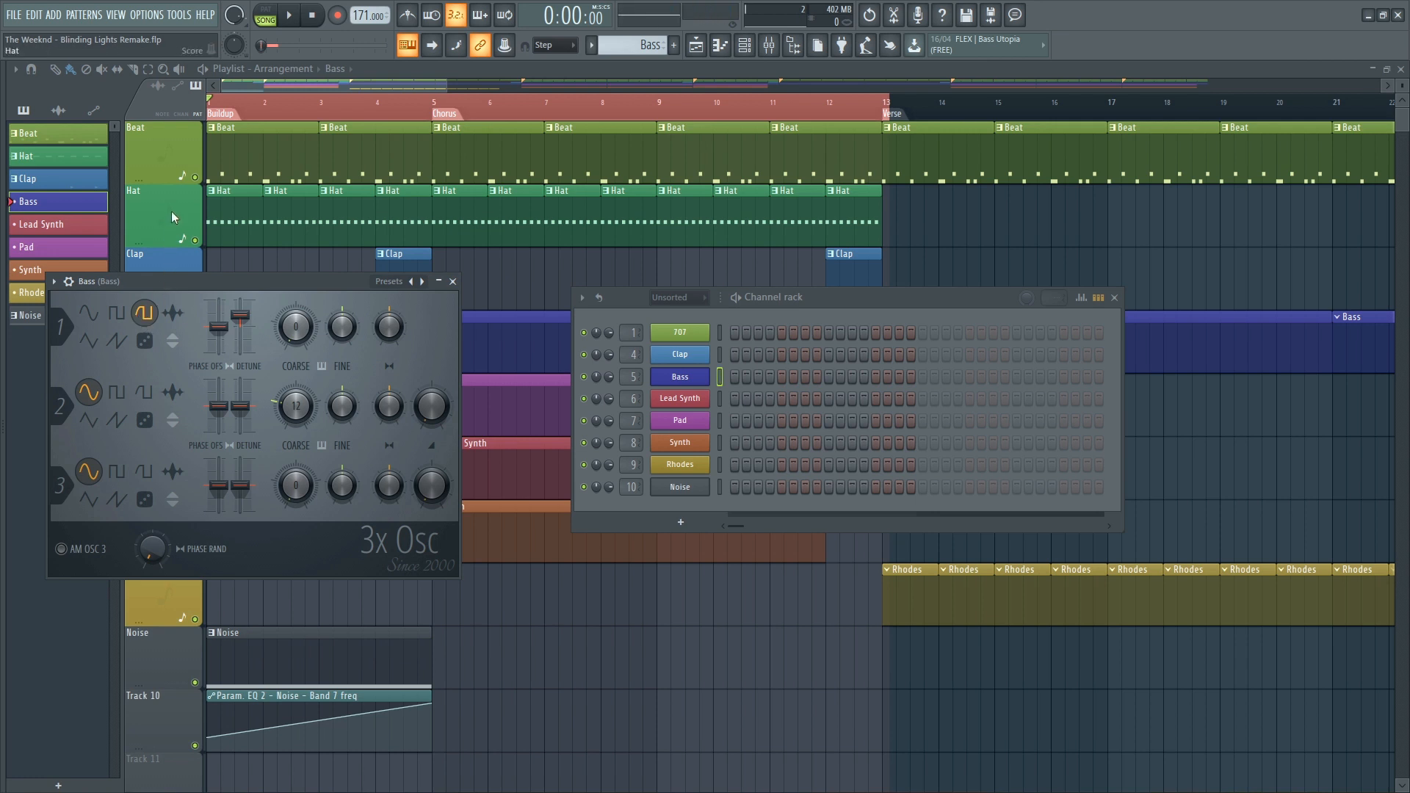
# Record the bass line from the Chorus marker up to the Verse, and return the playhead to the Chorus
pyautogui.click(450, 119)
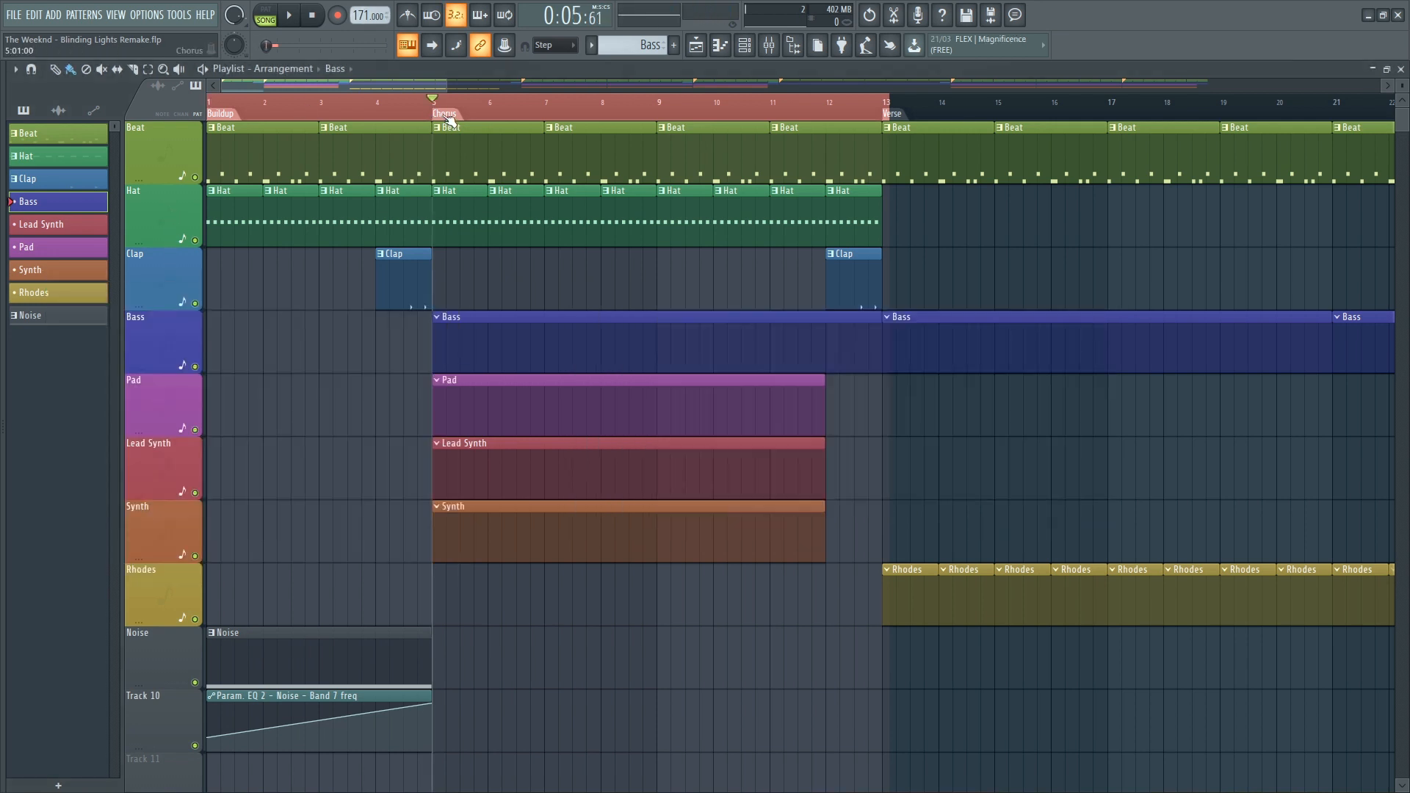
pyautogui.click(289, 15)
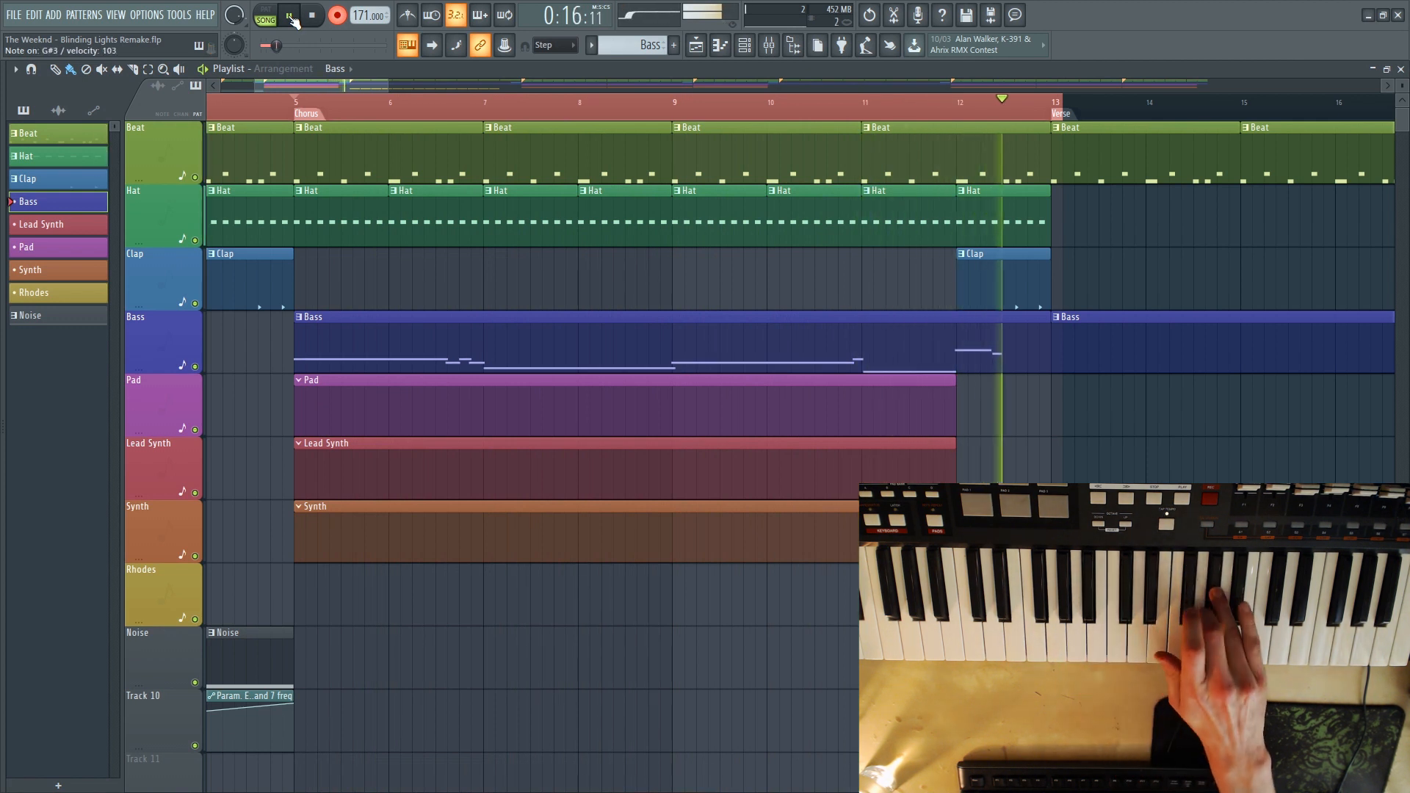
pyautogui.click(290, 16)
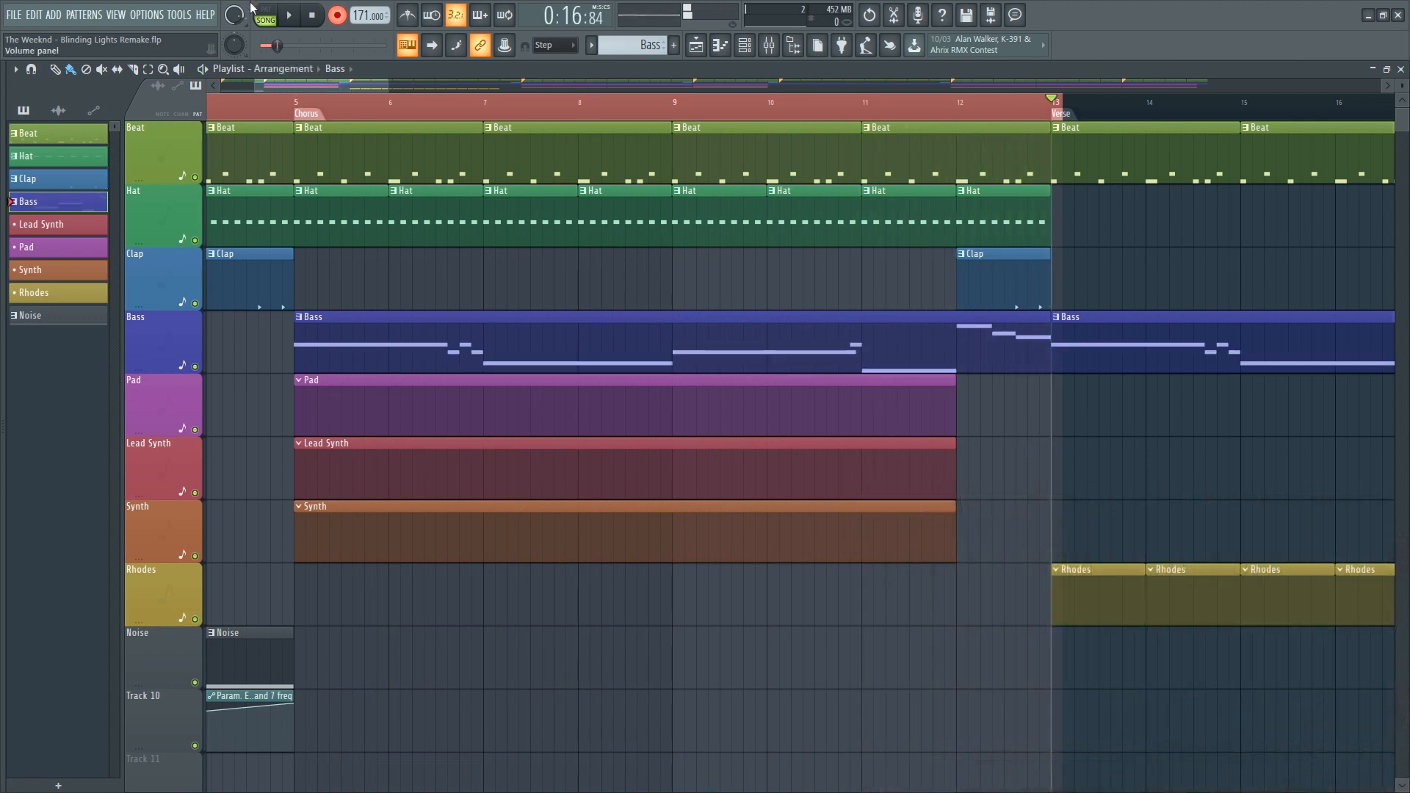
pyautogui.click(320, 111)
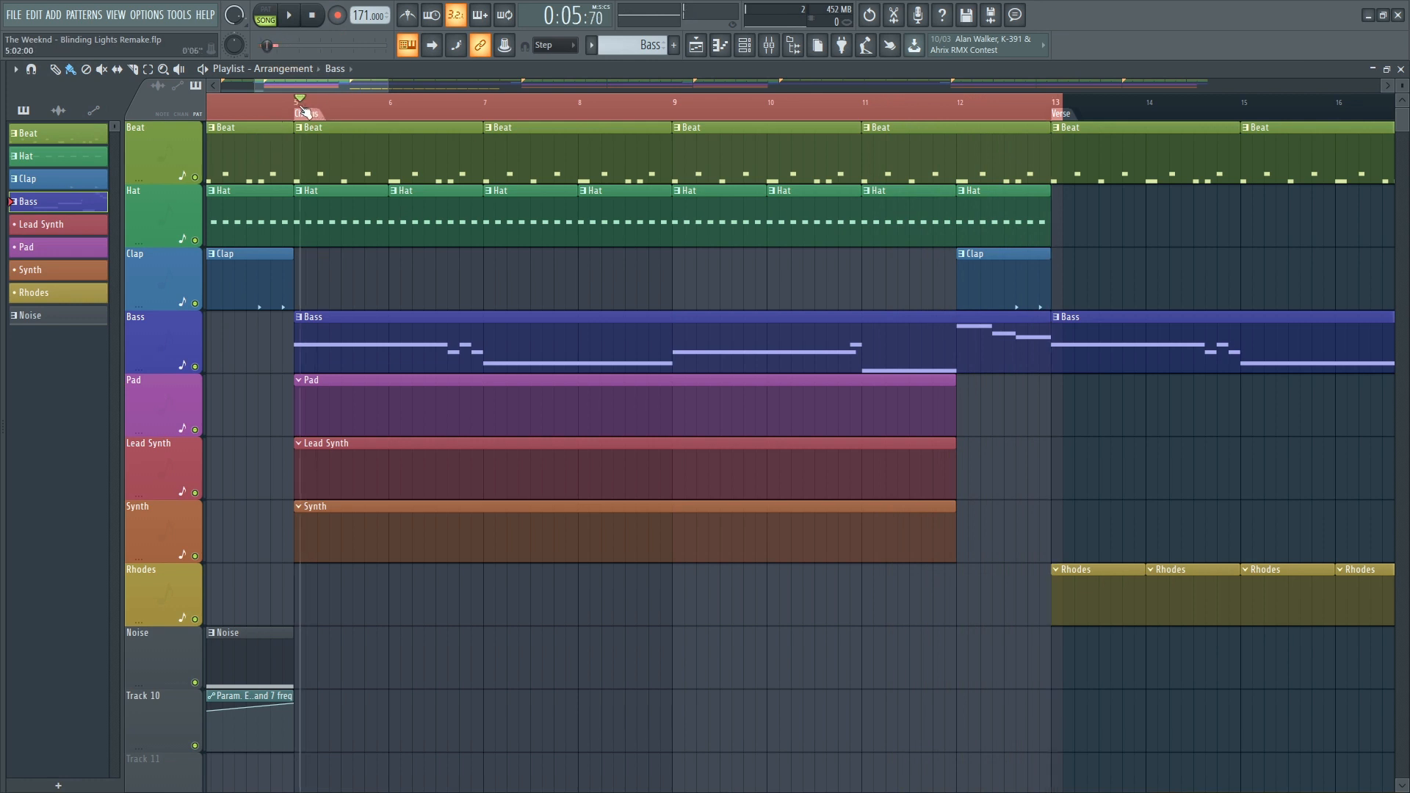
# Add Fruity parametric EQ 2 to slot 4 of the Bass track, cutting the lows with band 1 and lowering band 7 during playback
pyautogui.click(769, 46)
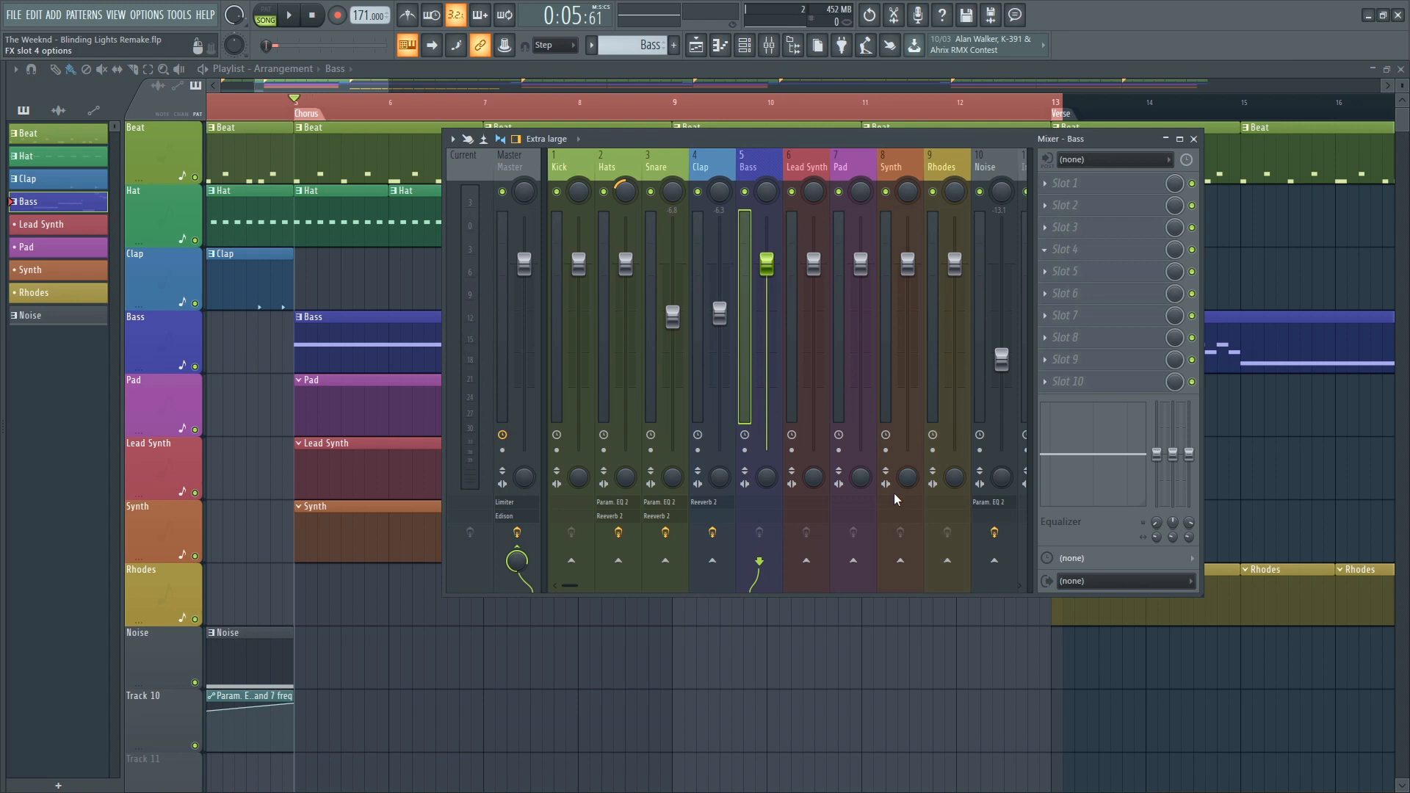
pyautogui.moveTo(215, 389); pyautogui.dragTo(243, 440)
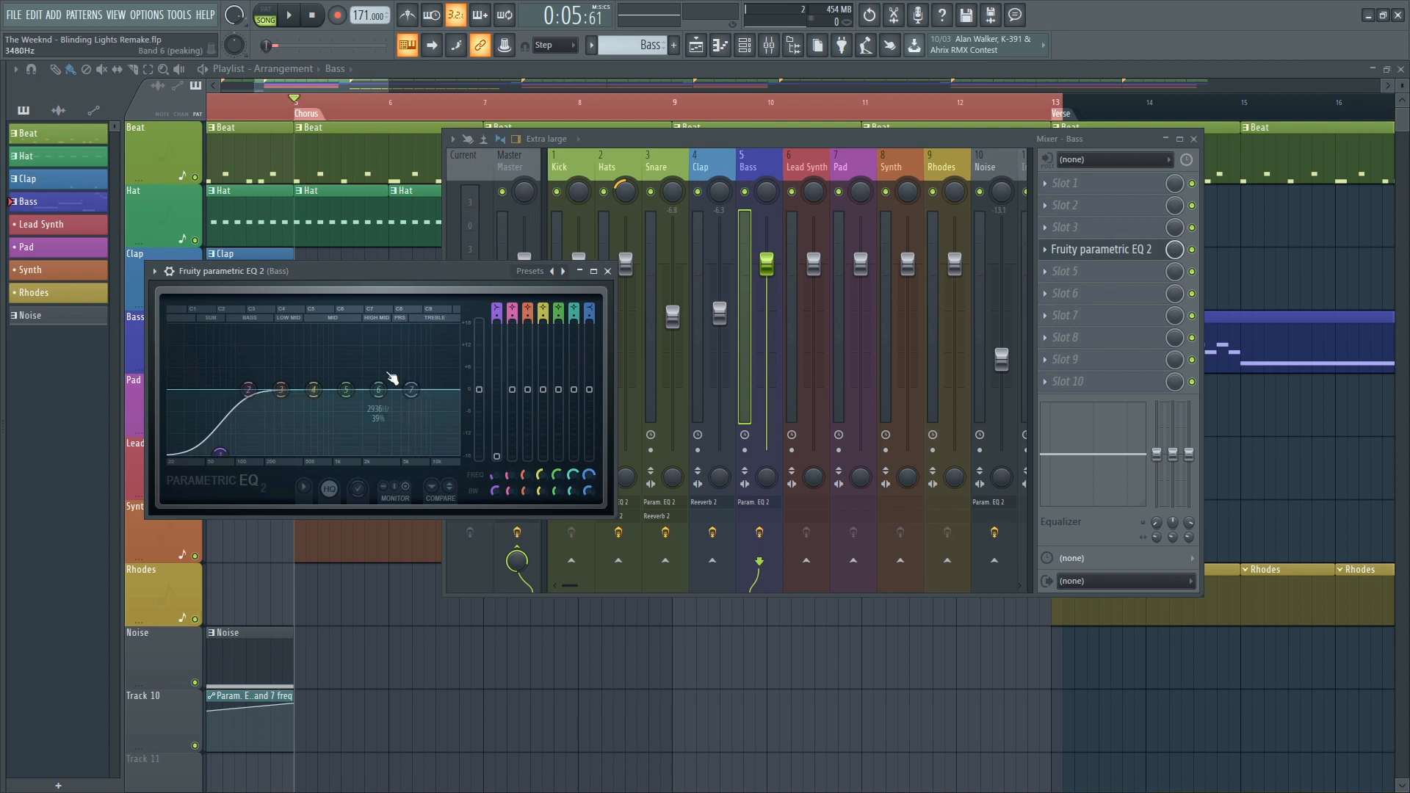
pyautogui.press('space')
pyautogui.moveTo(410, 391); pyautogui.dragTo(409, 441)
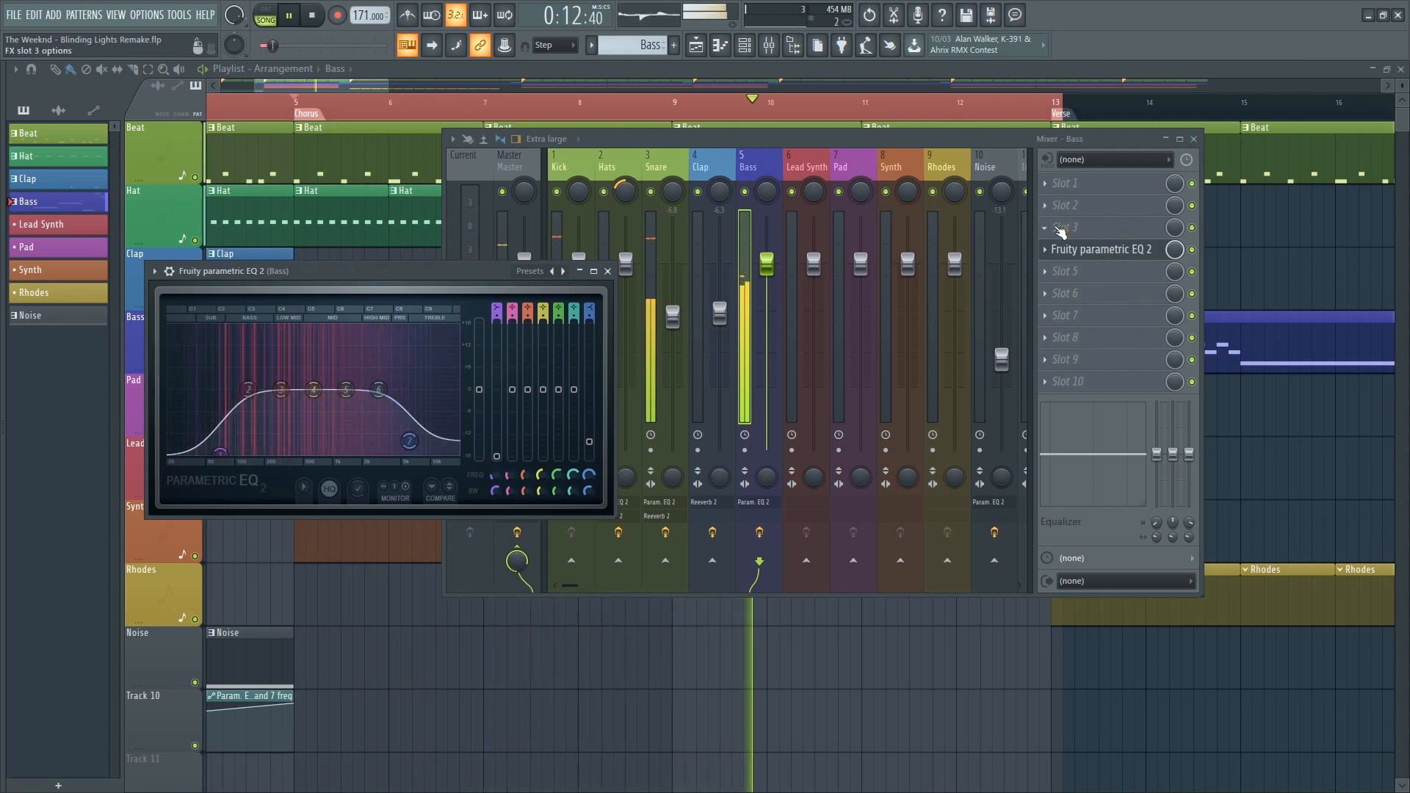
pyautogui.press('space')
# Add Fruity Blood Overdrive to slot 3 of the Bass track, raising the pre amp and trimming the post gain during playback
pyautogui.click(1061, 230)
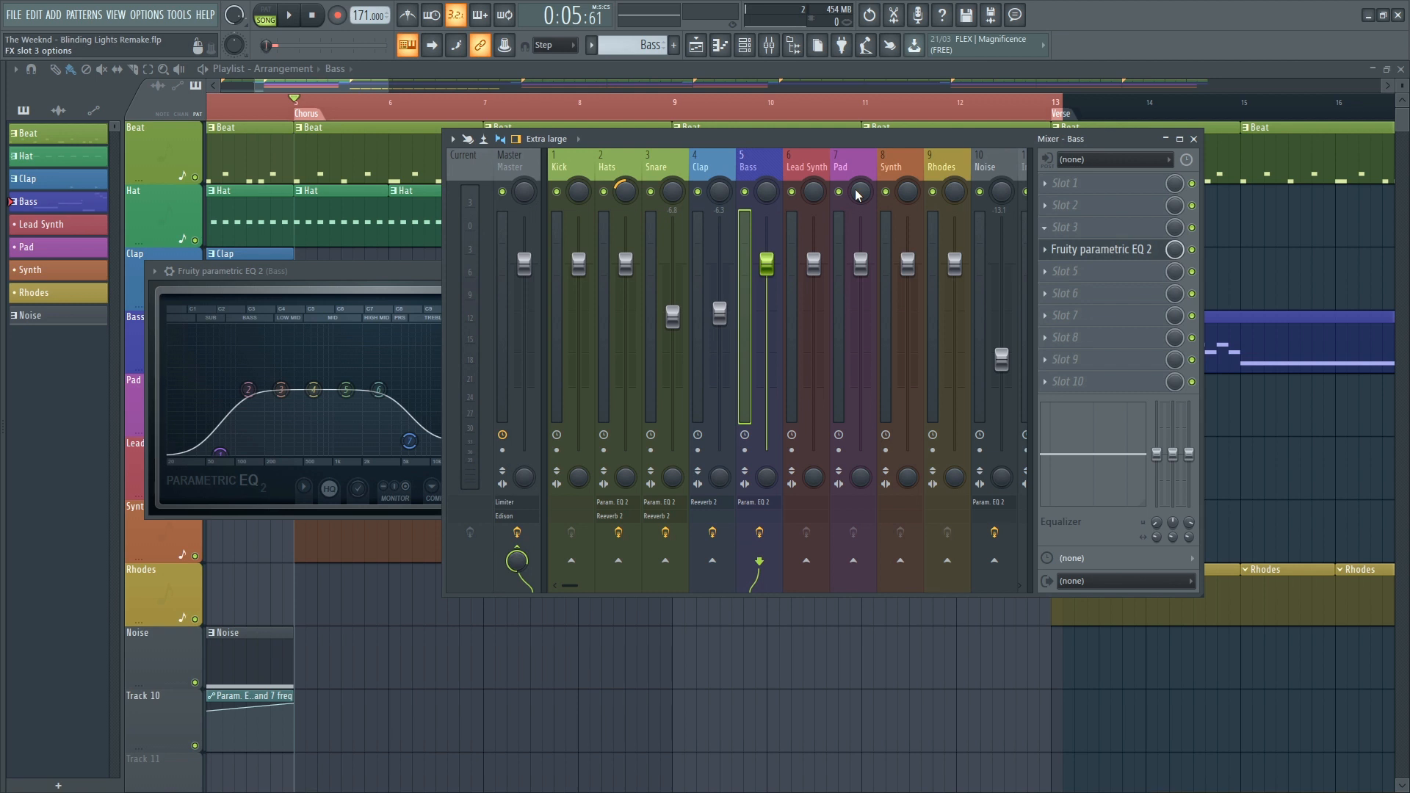
pyautogui.moveTo(306, 316); pyautogui.dragTo(306, 236)
pyautogui.press('space')
pyautogui.moveTo(389, 355); pyautogui.dragTo(389, 367)
pyautogui.press('space')
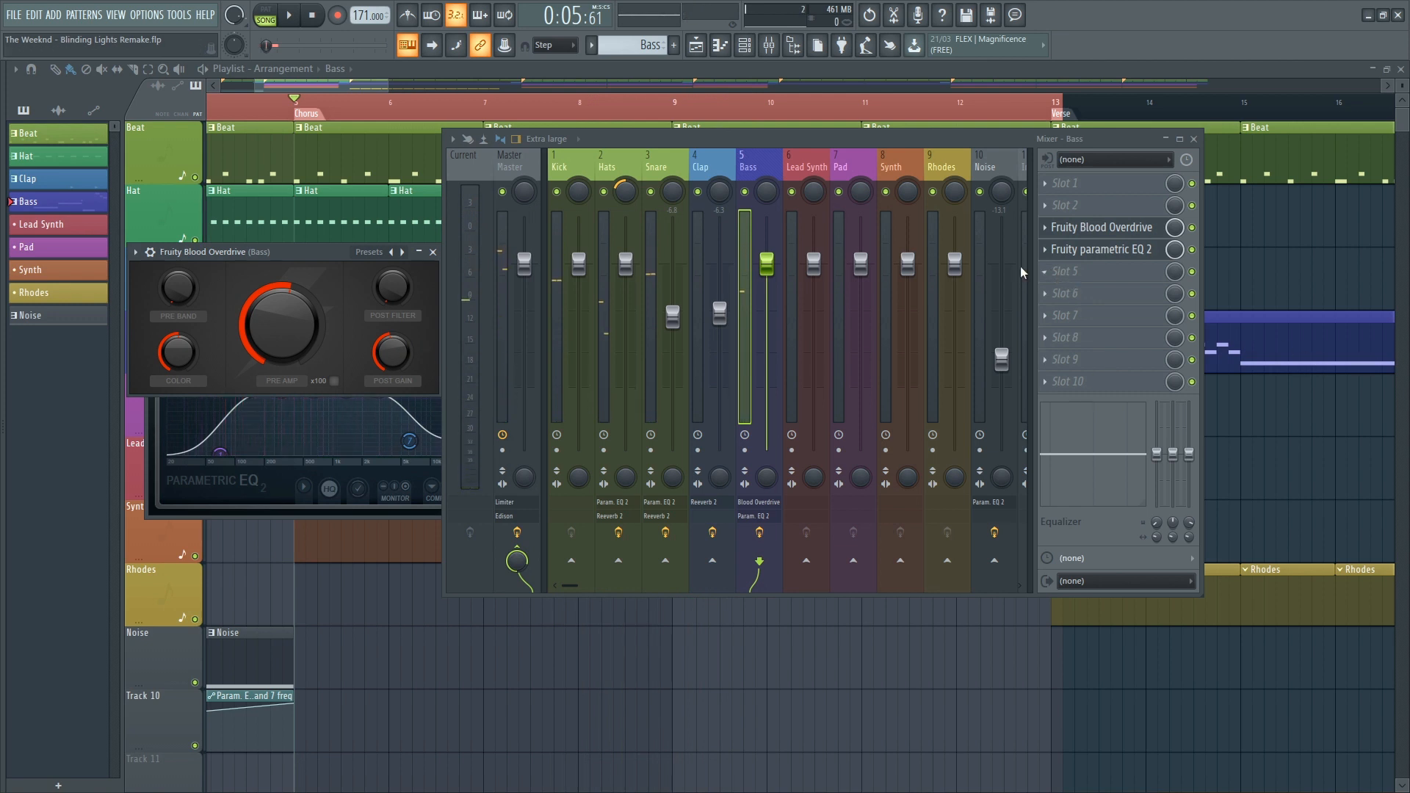
# Shape the Bass channel's Mod X envelope with a high amount, no attack and a short decay, using the SVF LP filter
pyautogui.press('F6')
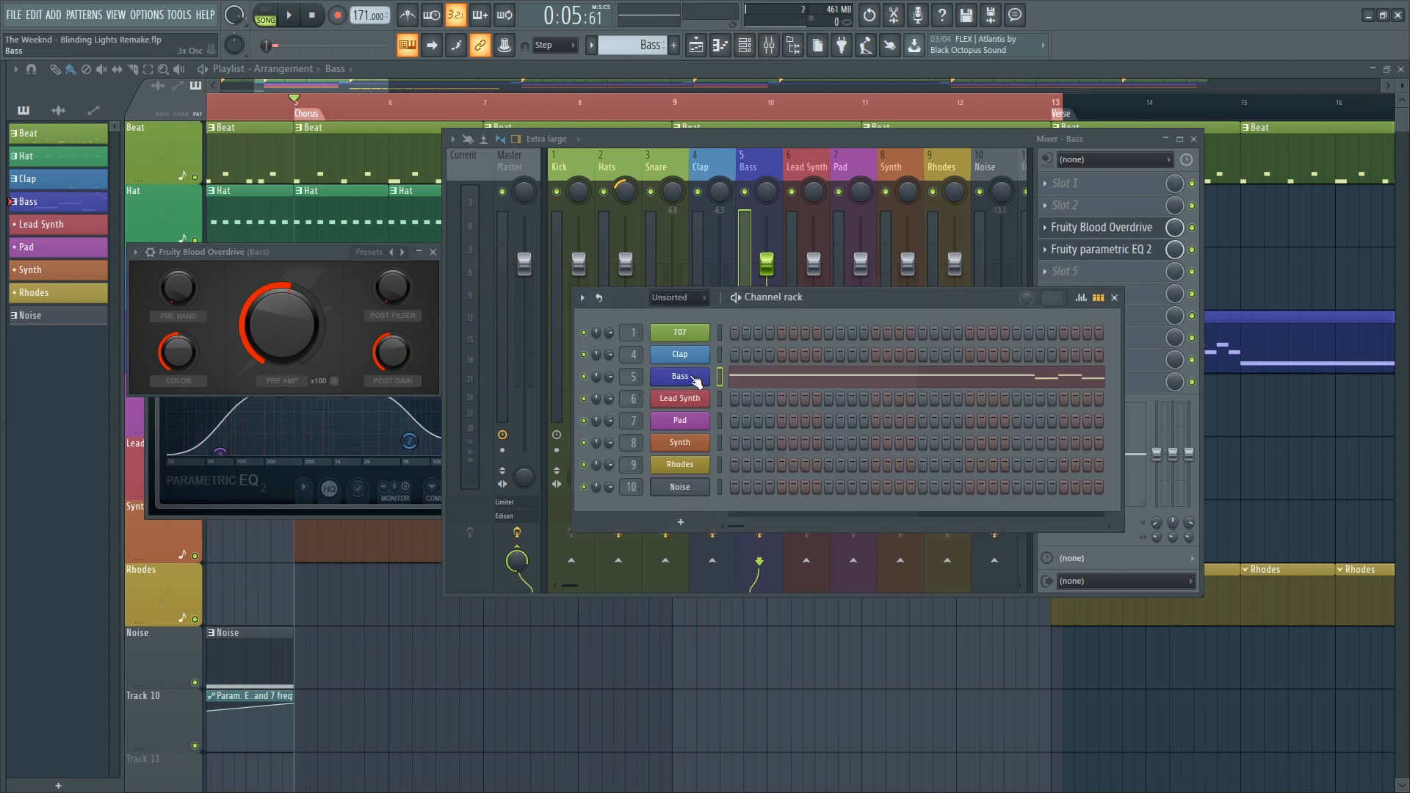
pyautogui.click(695, 379)
pyautogui.click(135, 312)
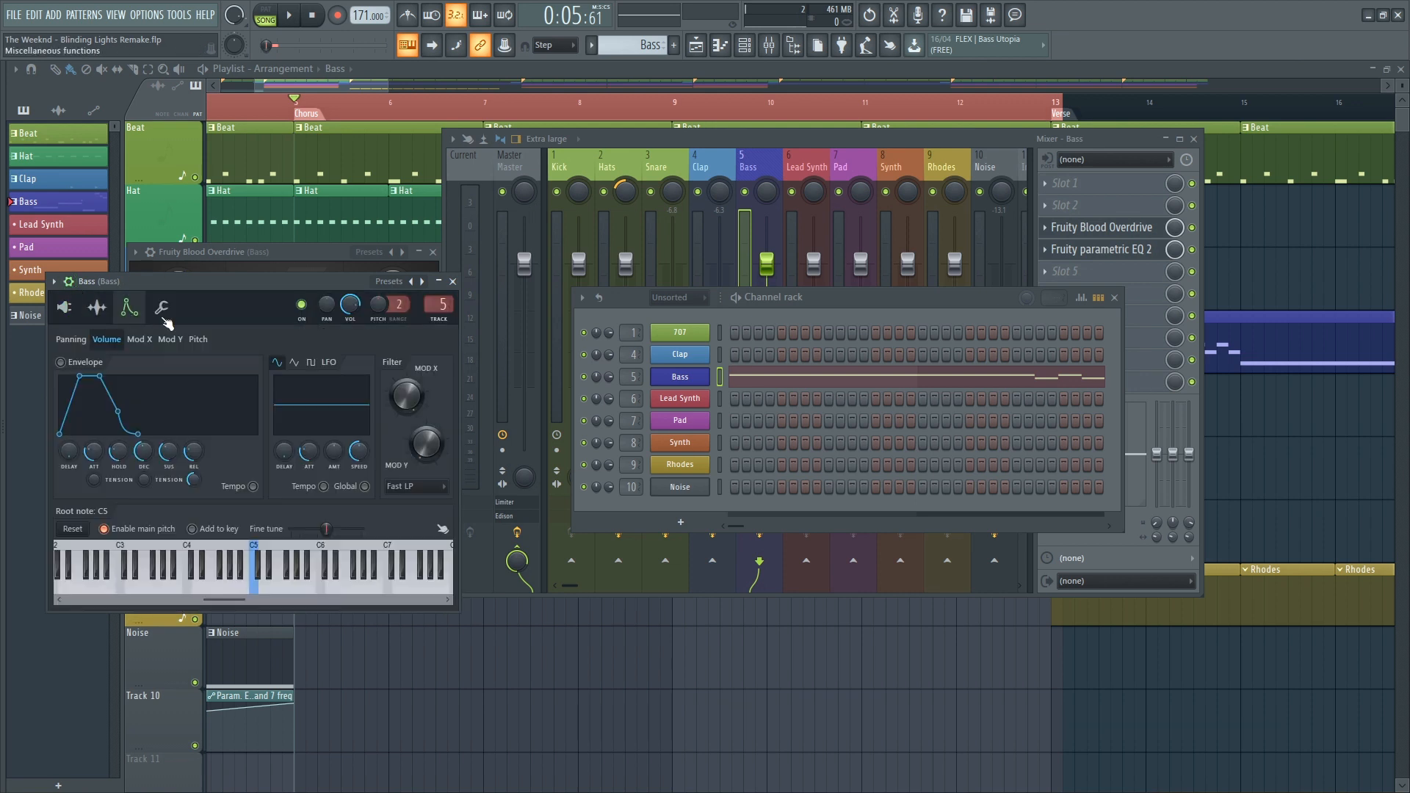
pyautogui.moveTo(184, 281); pyautogui.dragTo(325, 231)
pyautogui.click(280, 290)
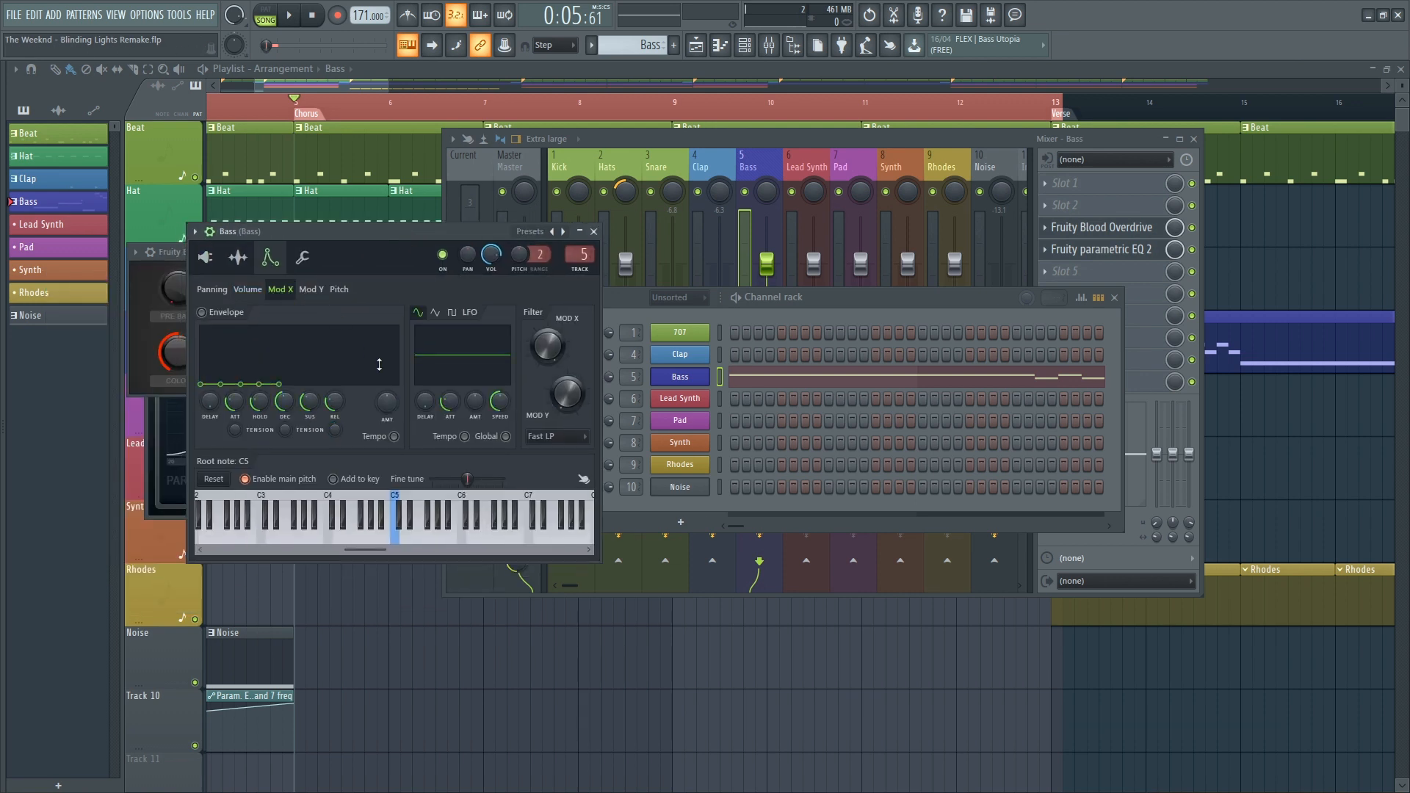
pyautogui.moveTo(395, 408); pyautogui.dragTo(395, 338)
pyautogui.moveTo(239, 403); pyautogui.dragTo(260, 426)
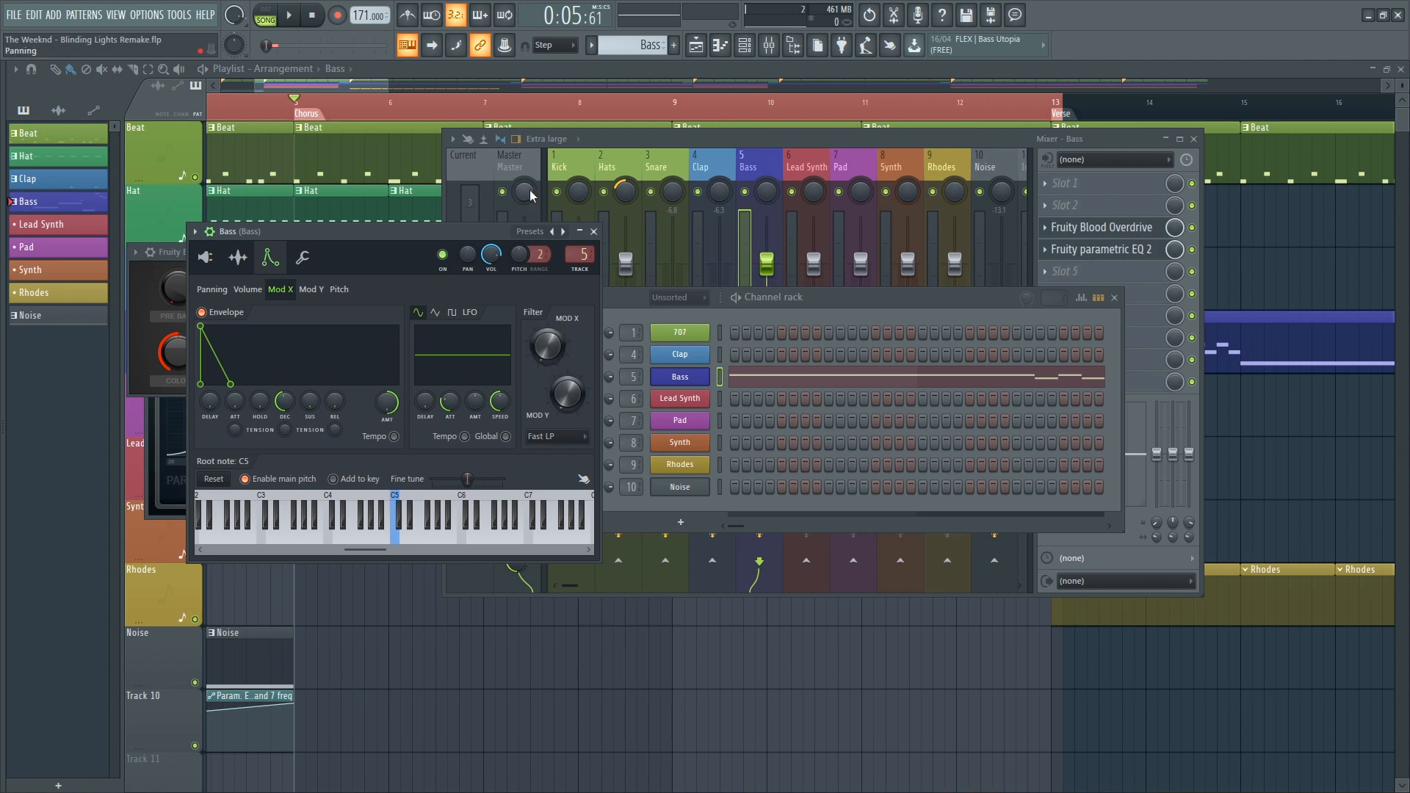
pyautogui.moveTo(285, 402)
pyautogui.mouseDown()
pyautogui.moveTo(285, 432)
pyautogui.moveTo(286, 377)
pyautogui.mouseUp()
pyautogui.moveTo(283, 410); pyautogui.dragTo(283, 422)
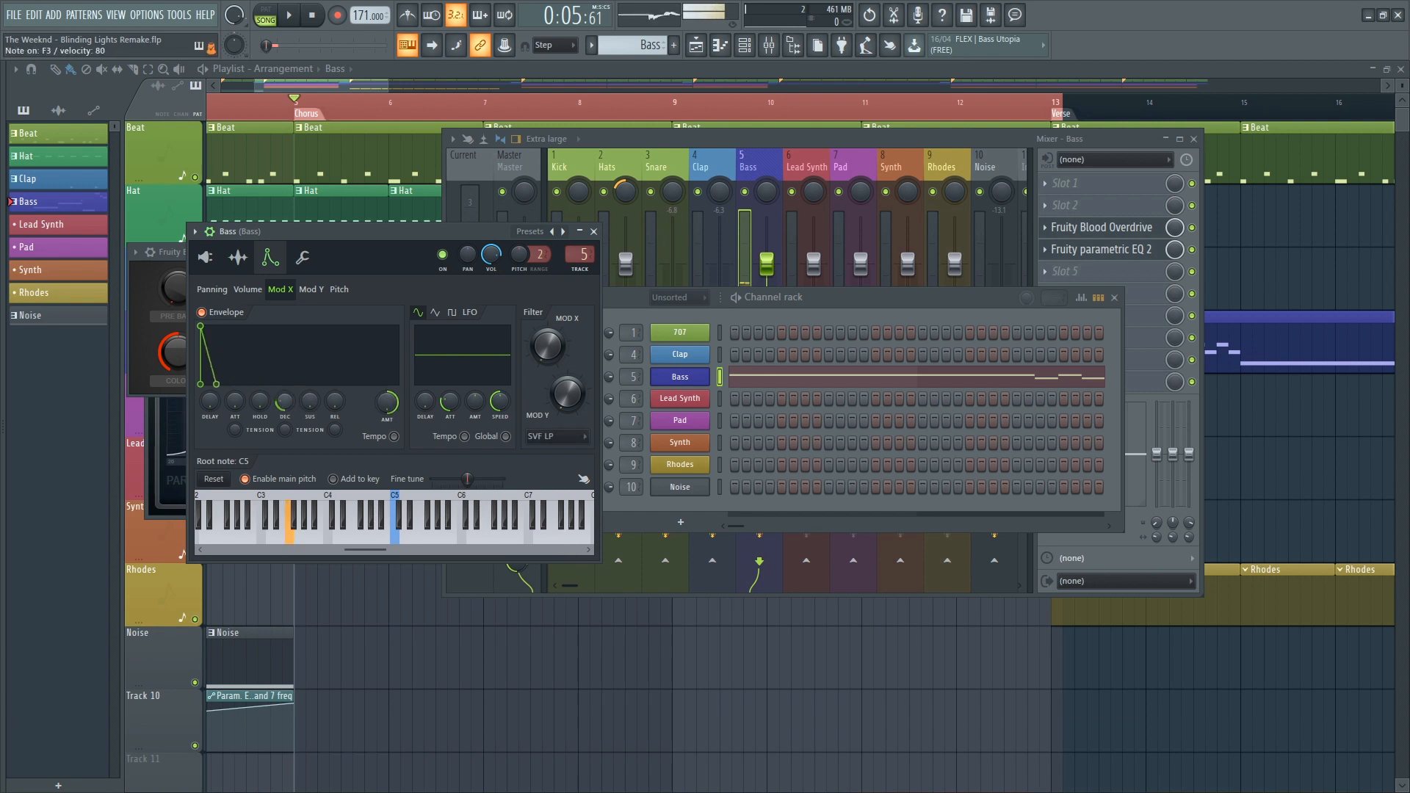
# Raise the sustain, release and decay of the Bass channel's Mod X envelope and adjust the filter's Mod Y
pyautogui.moveTo(339, 407); pyautogui.dragTo(339, 390)
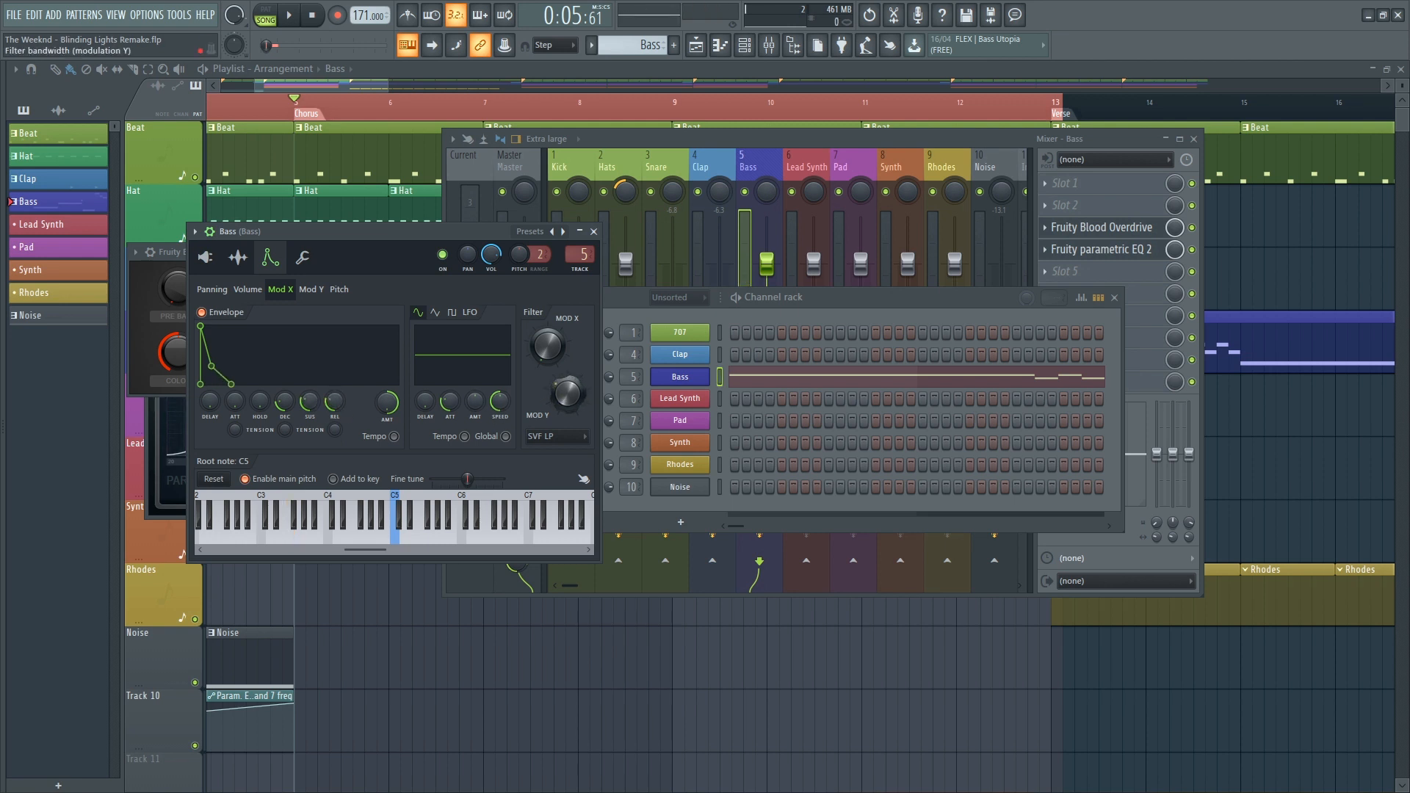
pyautogui.moveTo(581, 400); pyautogui.dragTo(580, 391)
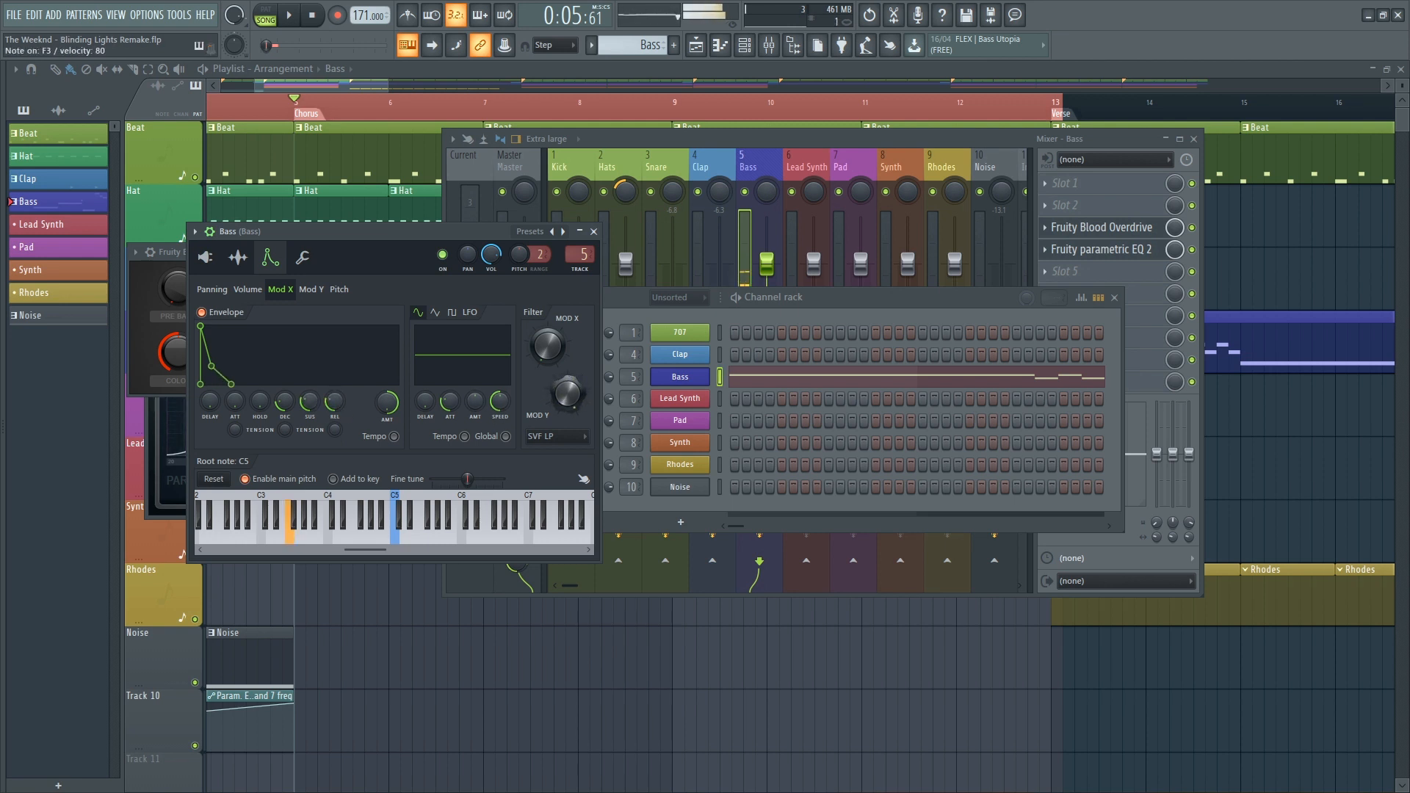
pyautogui.moveTo(285, 401)
pyautogui.mouseDown()
pyautogui.moveTo(285, 389)
pyautogui.moveTo(284, 438)
pyautogui.moveTo(284, 397)
pyautogui.mouseUp()
pyautogui.moveTo(284, 409); pyautogui.dragTo(284, 404)
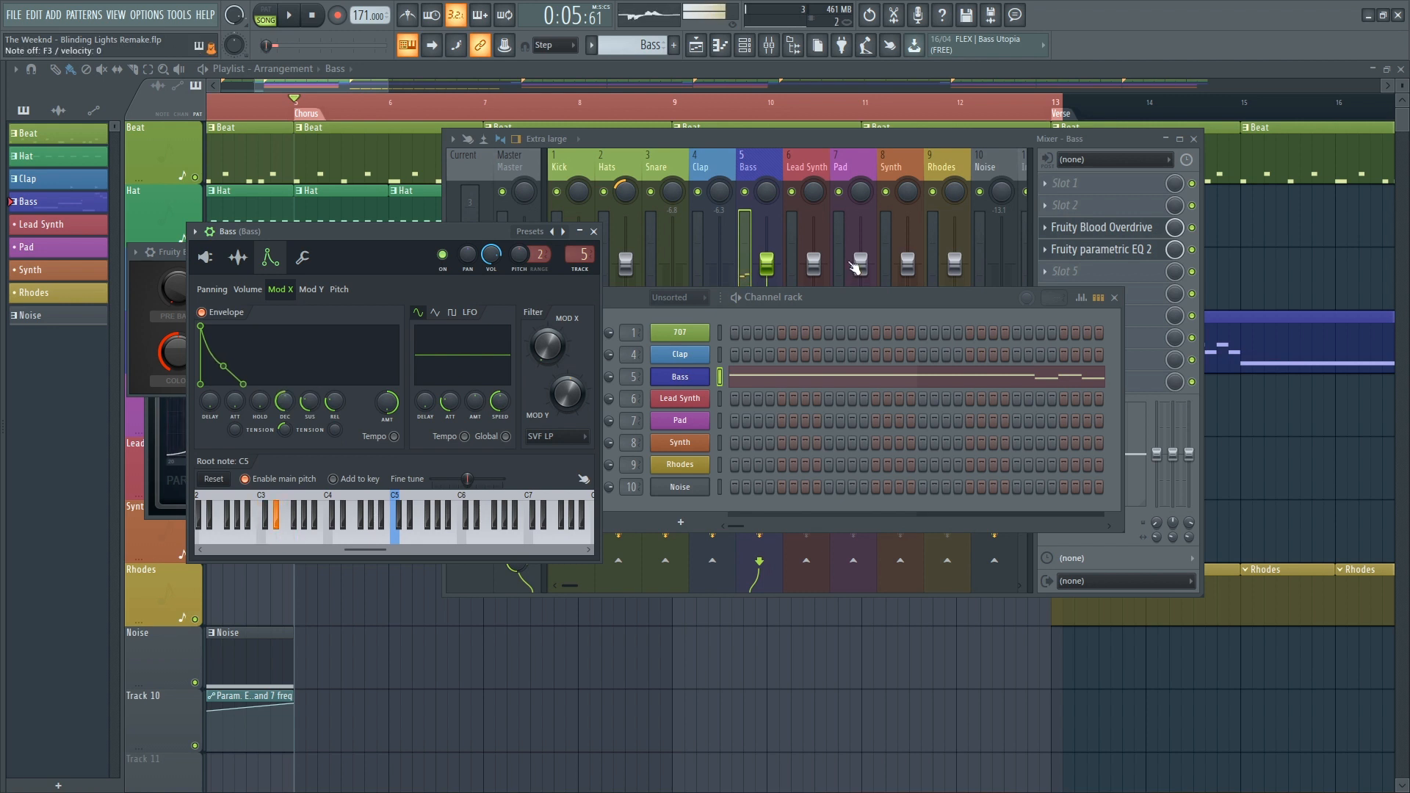
# Add Fruity Chorus to slot 2 of the Bass track and reduce the Bass channel's Mod X envelope amount
pyautogui.click(1050, 209)
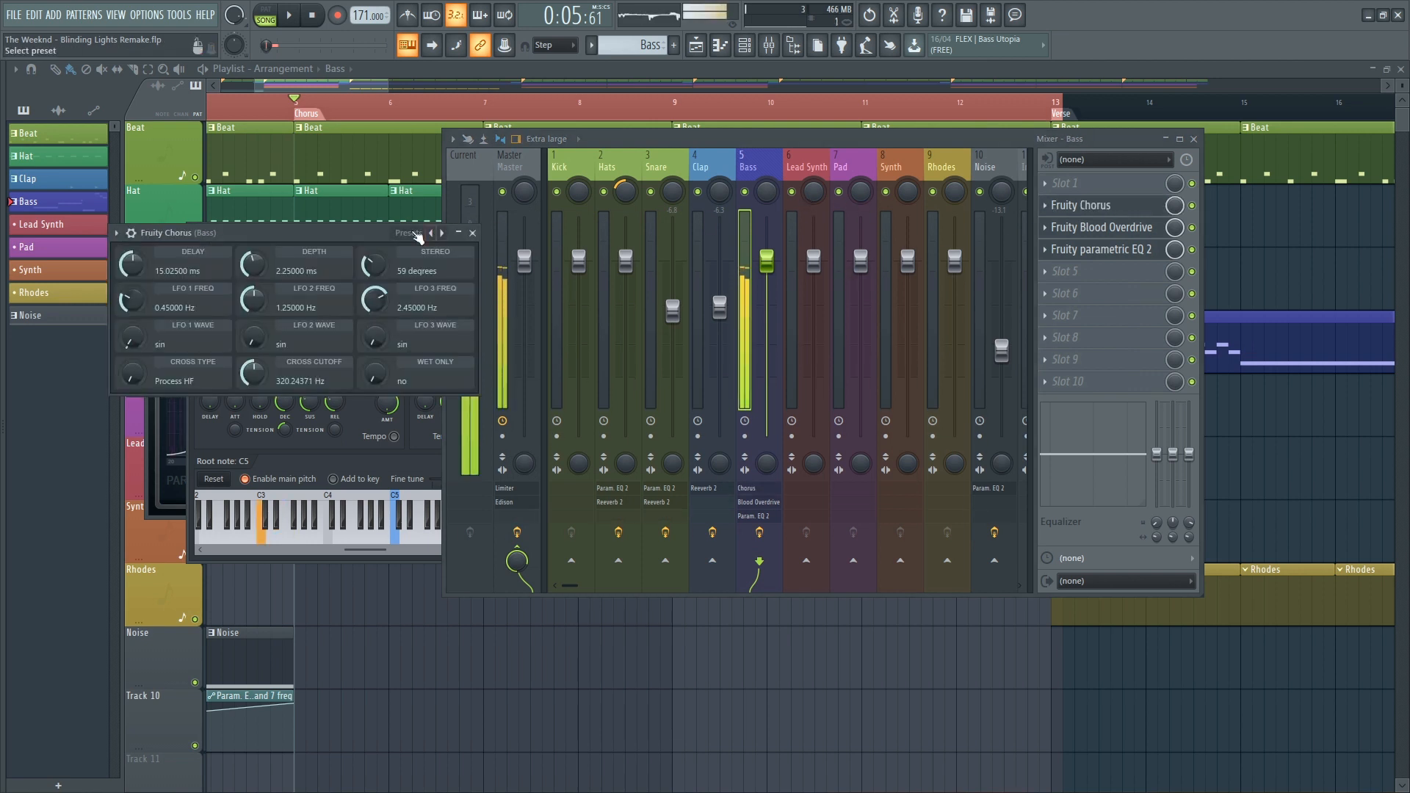
pyautogui.moveTo(368, 243); pyautogui.dragTo(369, 493)
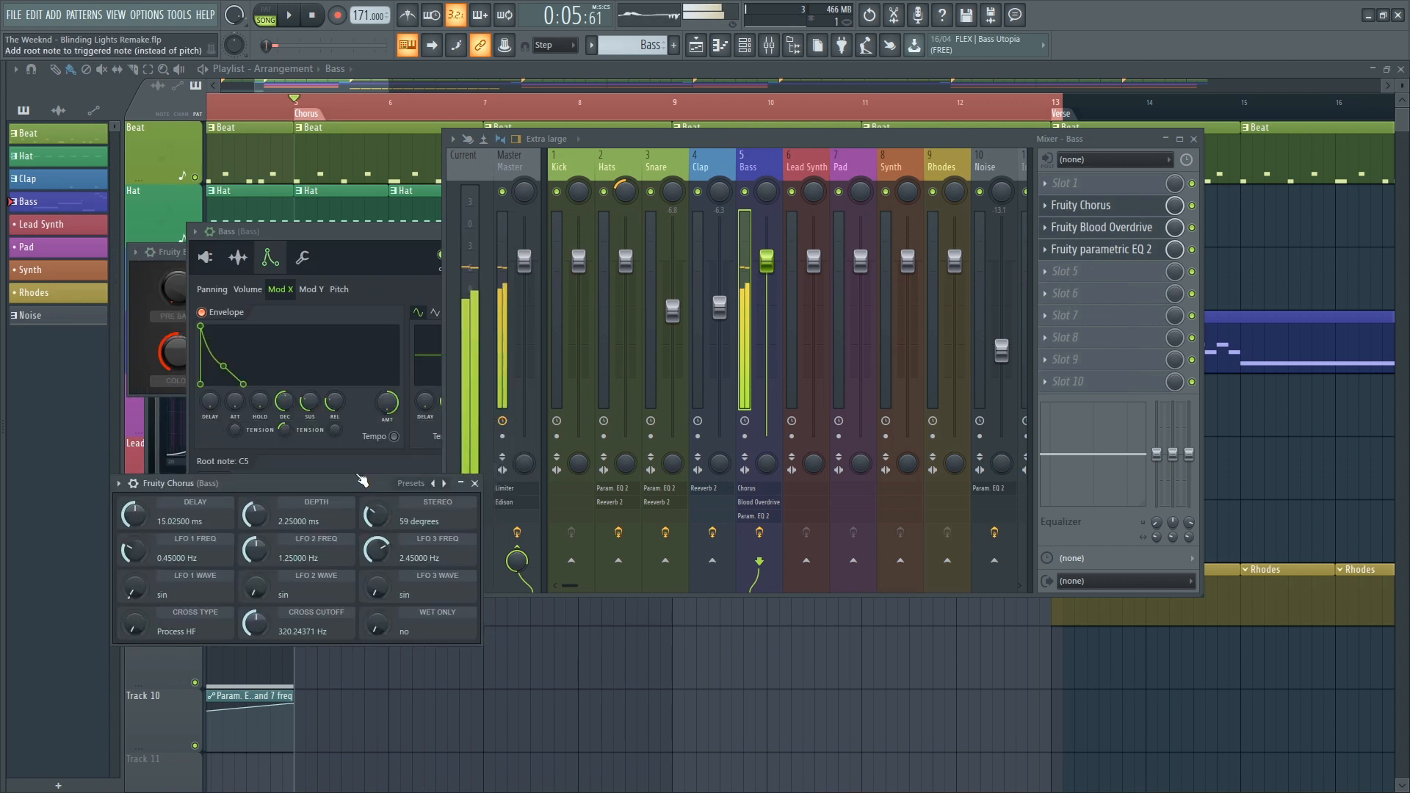
pyautogui.click(380, 373)
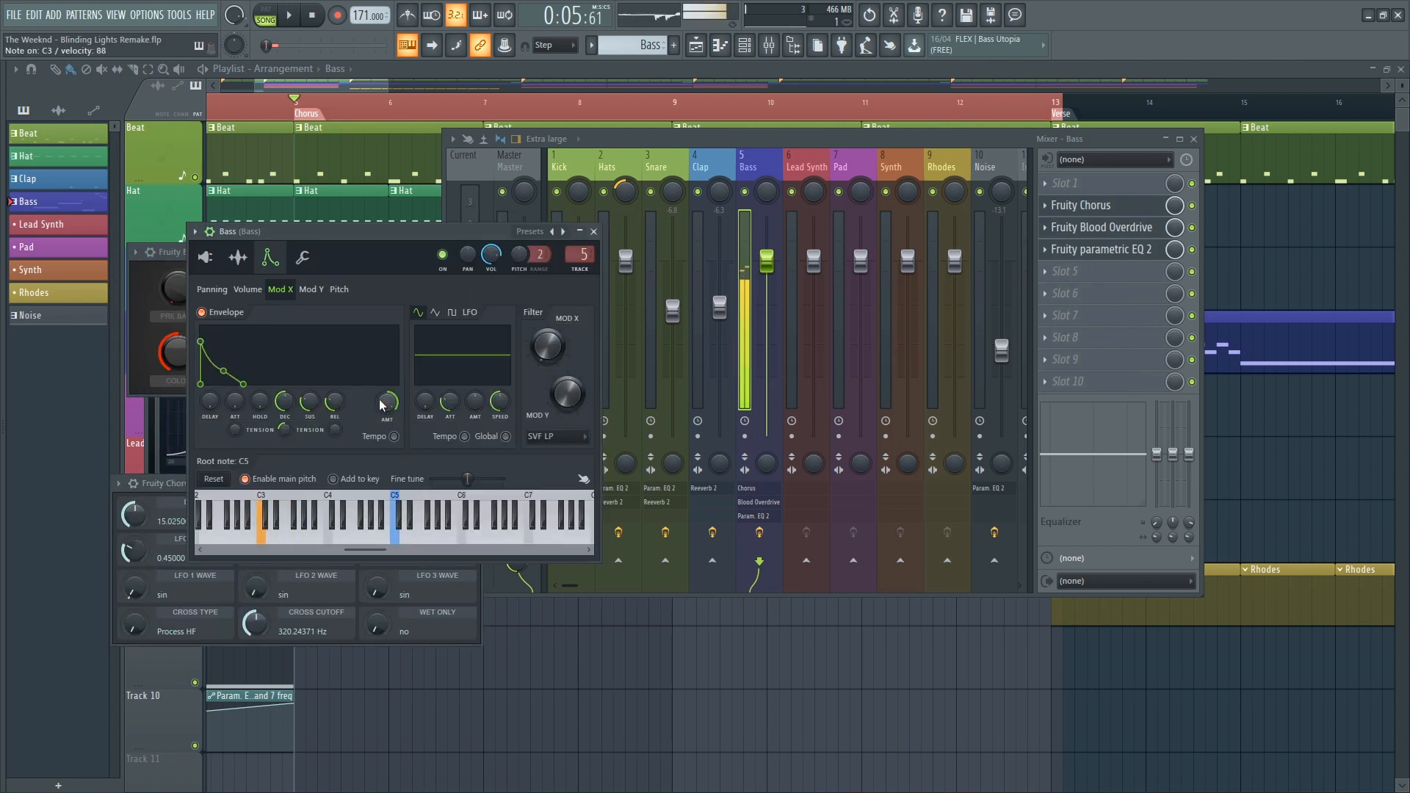
# Lower the Bass track's volume during playback and move band 7 of its EQ to about 1066 Hz at -13.9 dB
pyautogui.press('F12')
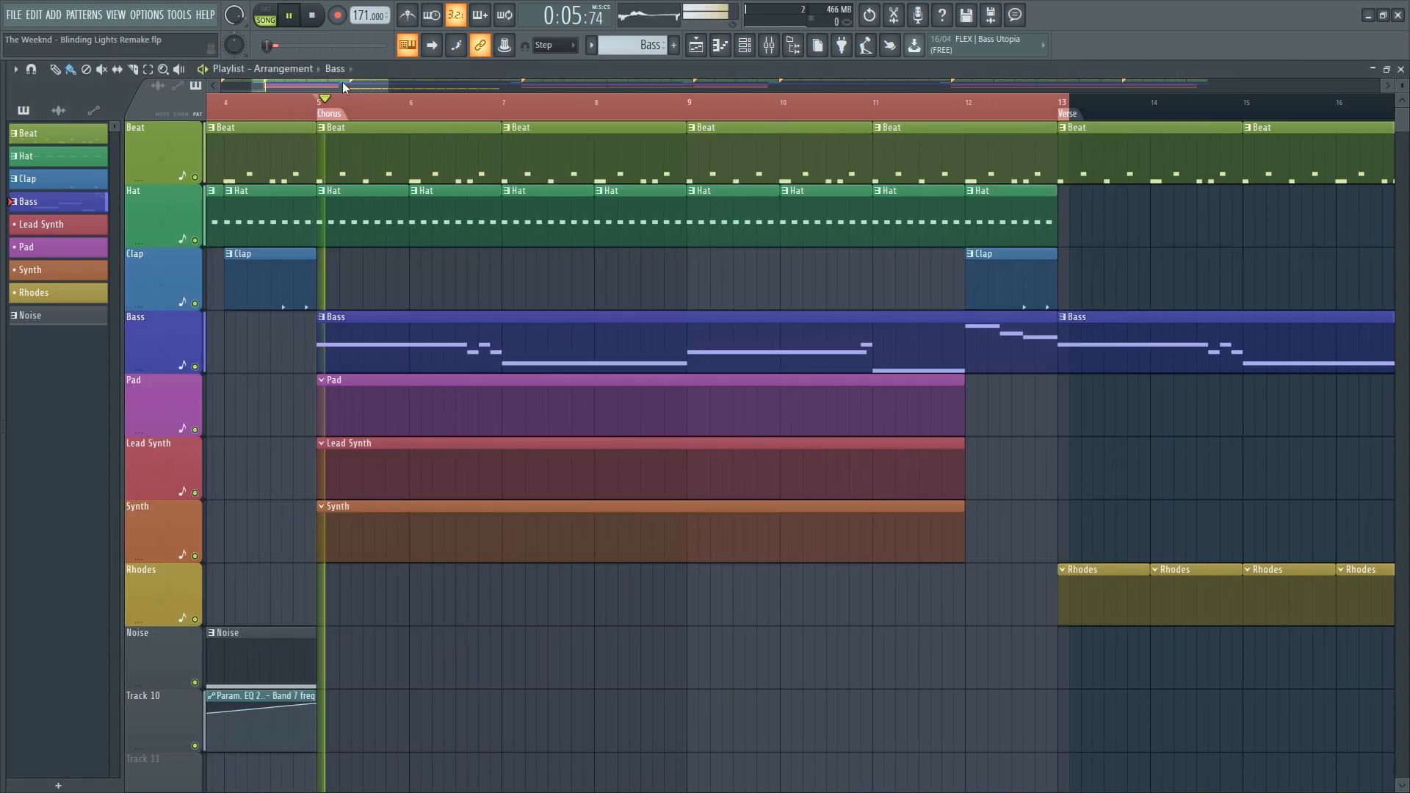
pyautogui.press('F9')
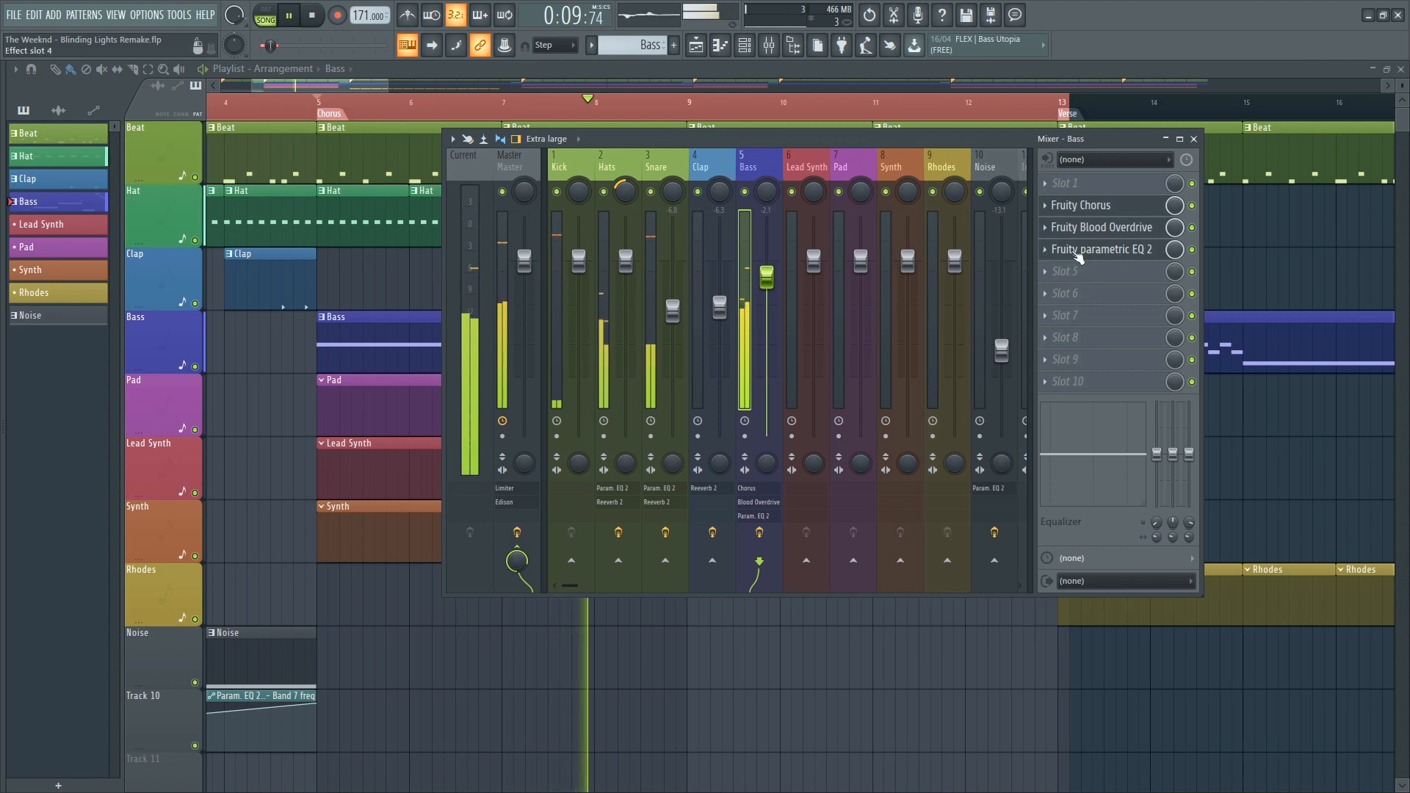
pyautogui.click(1097, 250)
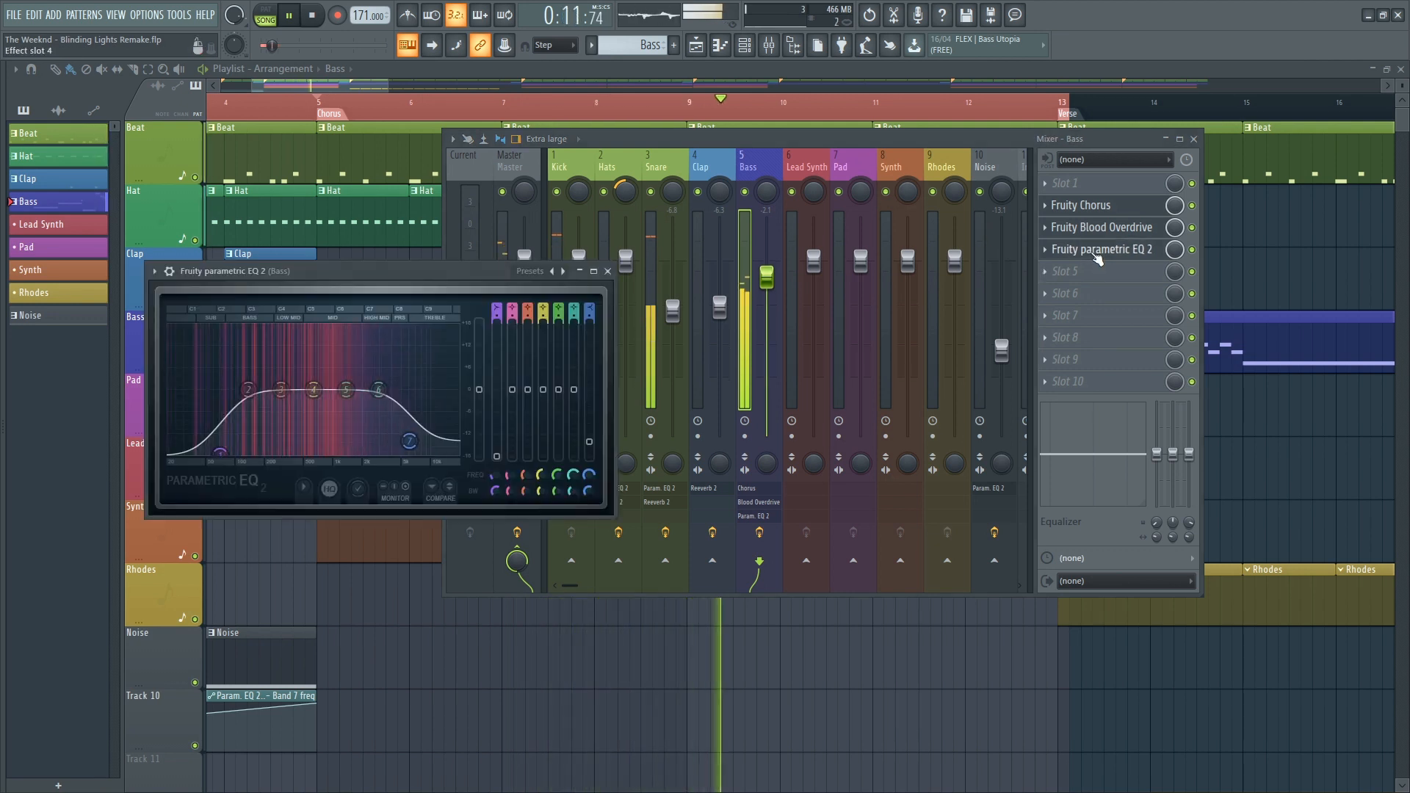
pyautogui.moveTo(424, 449); pyautogui.dragTo(335, 441)
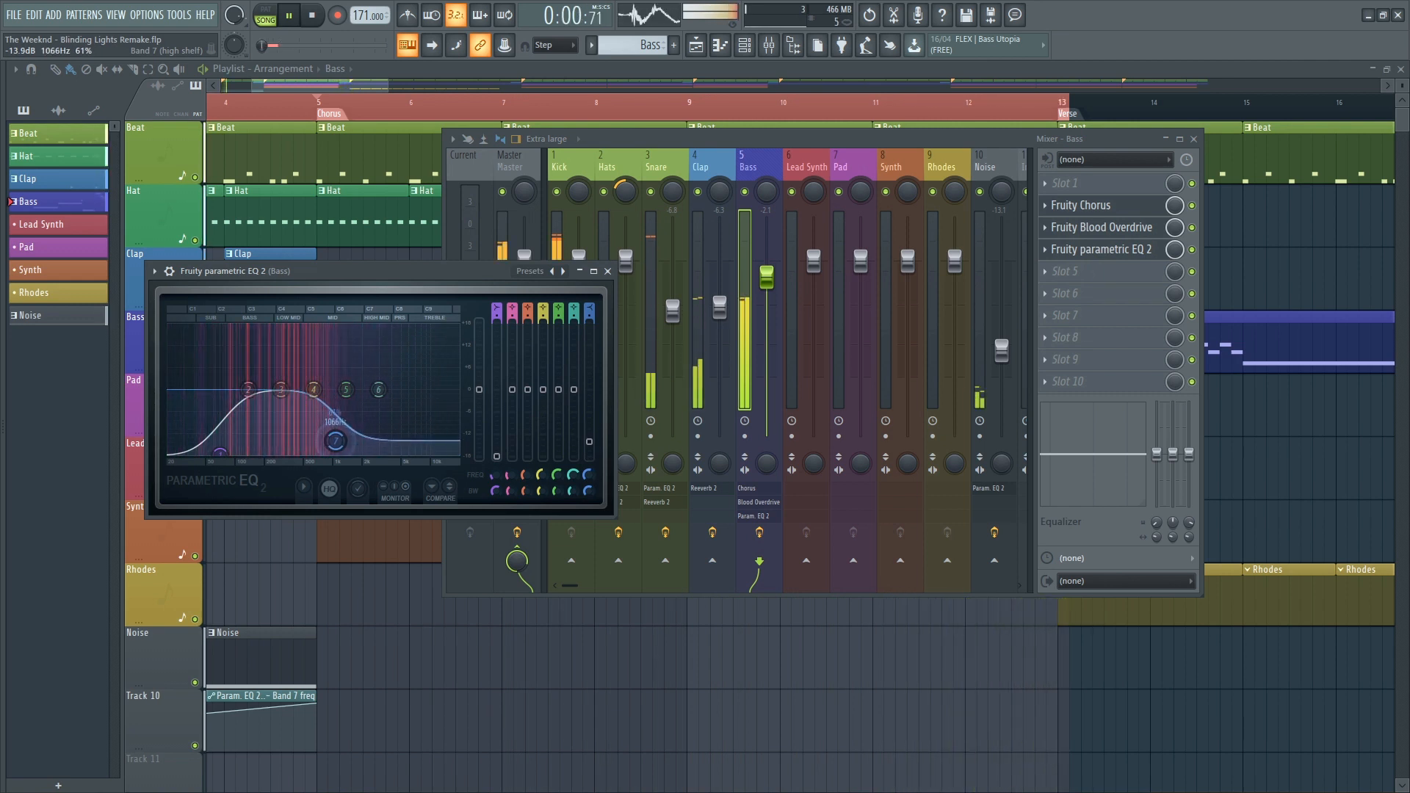
pyautogui.press('space')
# Close the open windows, select the Pad pattern and open the Pad channel's DirectWave instrument together with the mixer
pyautogui.press('F12')
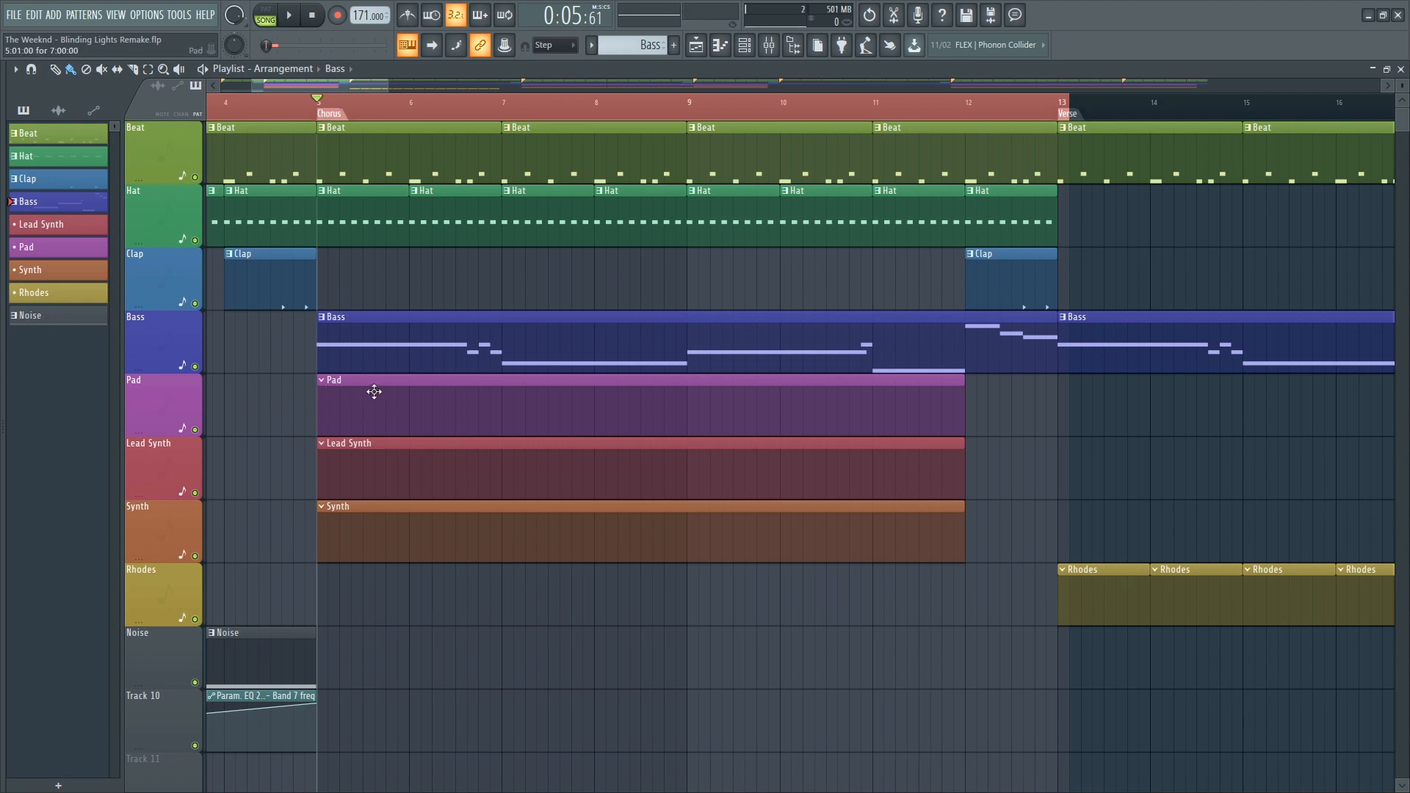
pyautogui.doubleClick(409, 396)
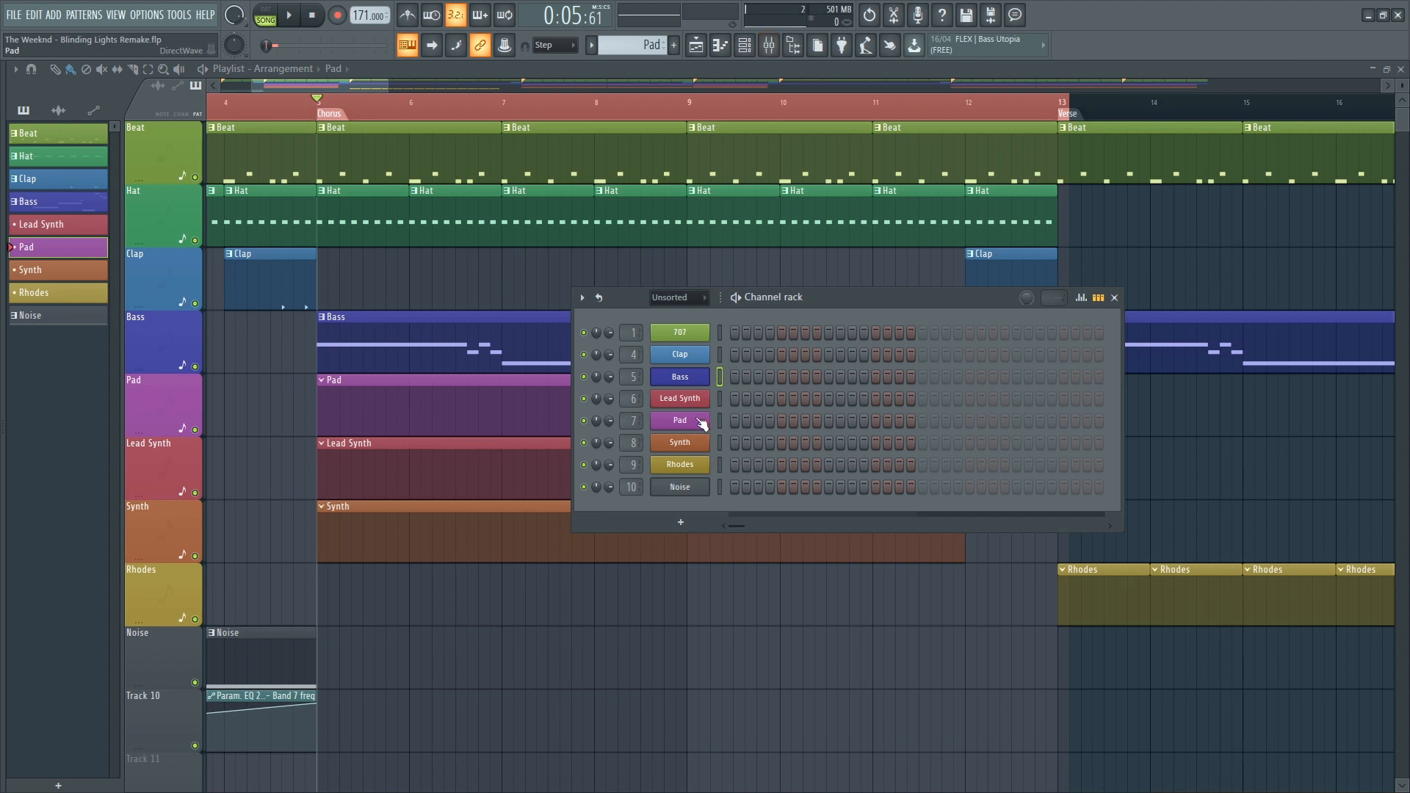
pyautogui.click(690, 424)
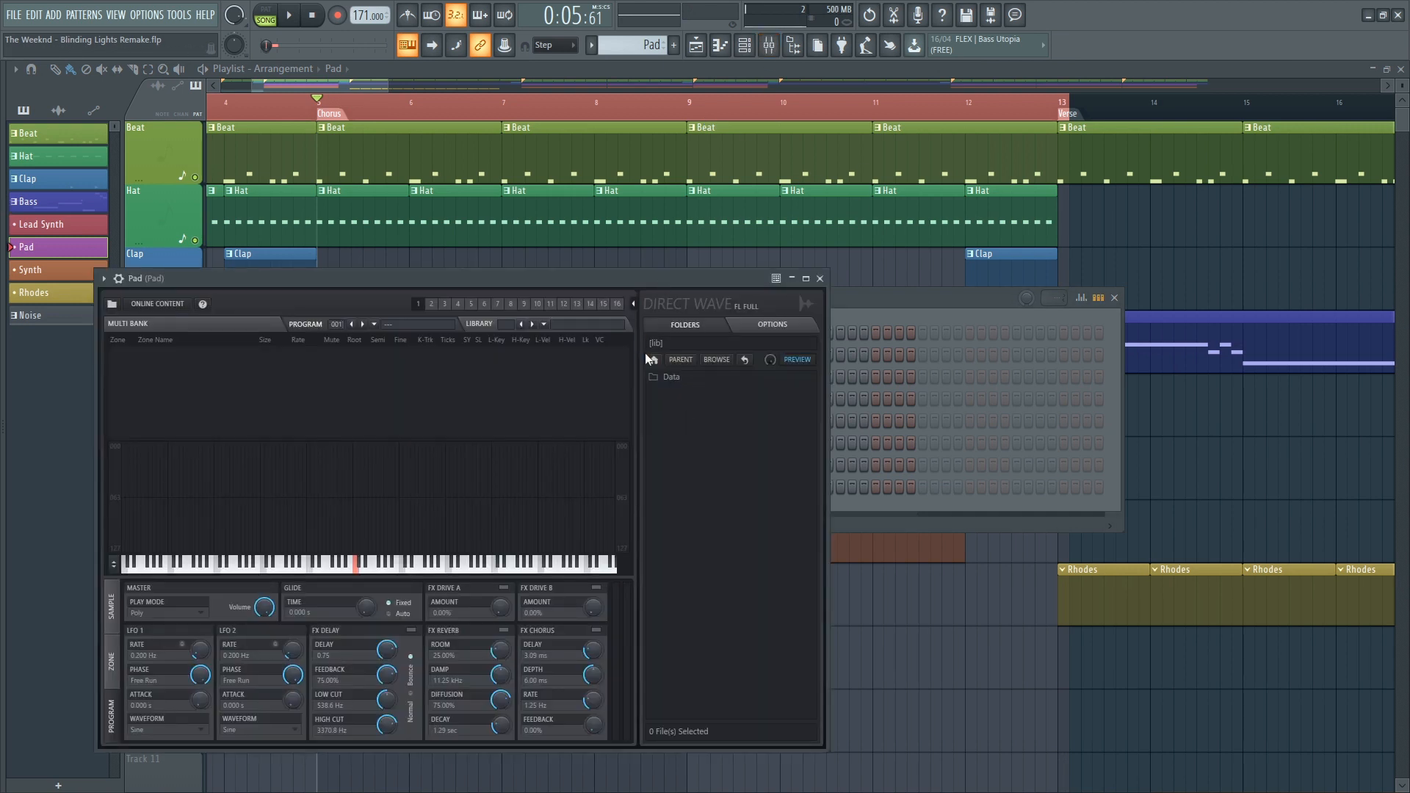
pyautogui.moveTo(644, 273); pyautogui.dragTo(727, 257)
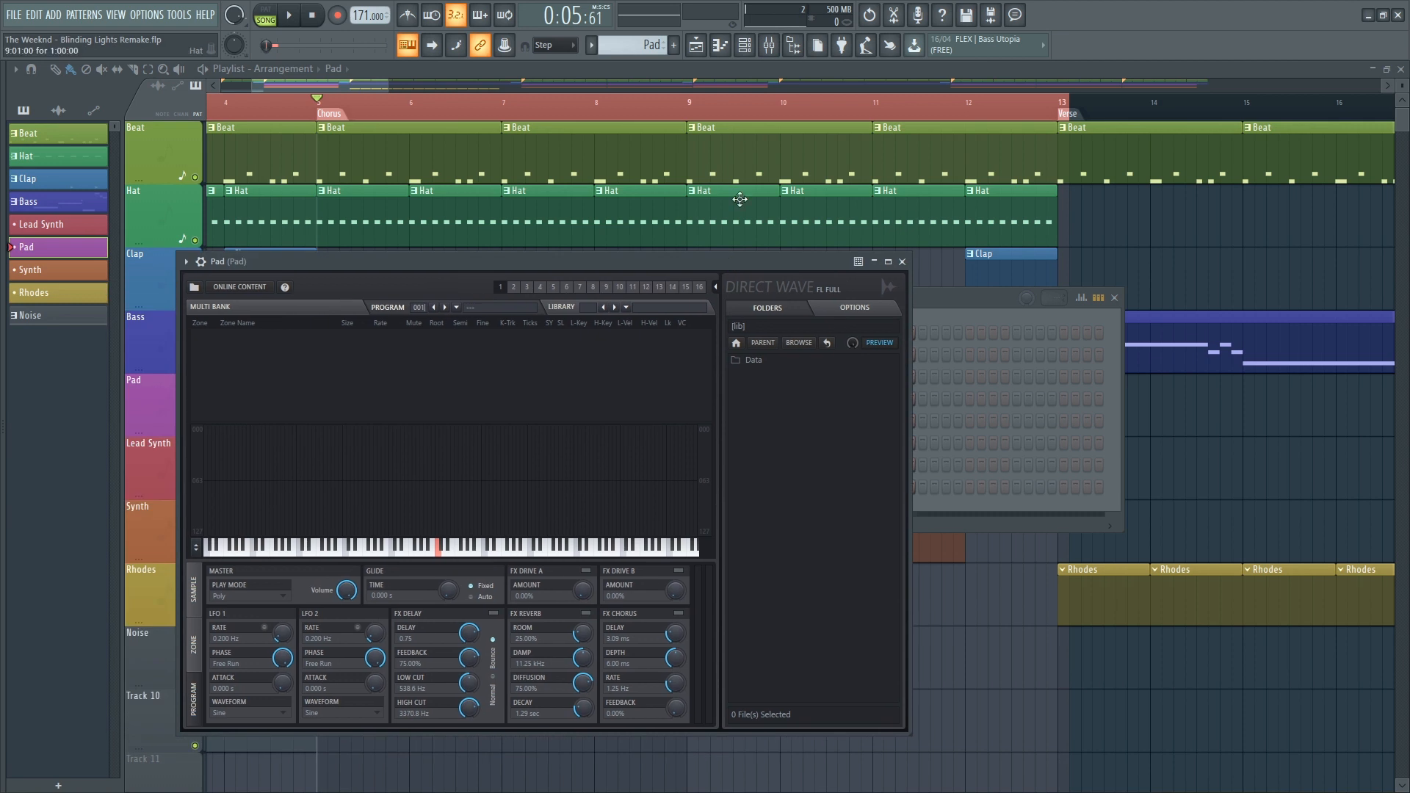
pyautogui.click(769, 44)
# Load the Choir Ahh instrument from the Orchestral folder of the Instruments pack into the Pad channel
pyautogui.moveTo(4, 161); pyautogui.dragTo(229, 160)
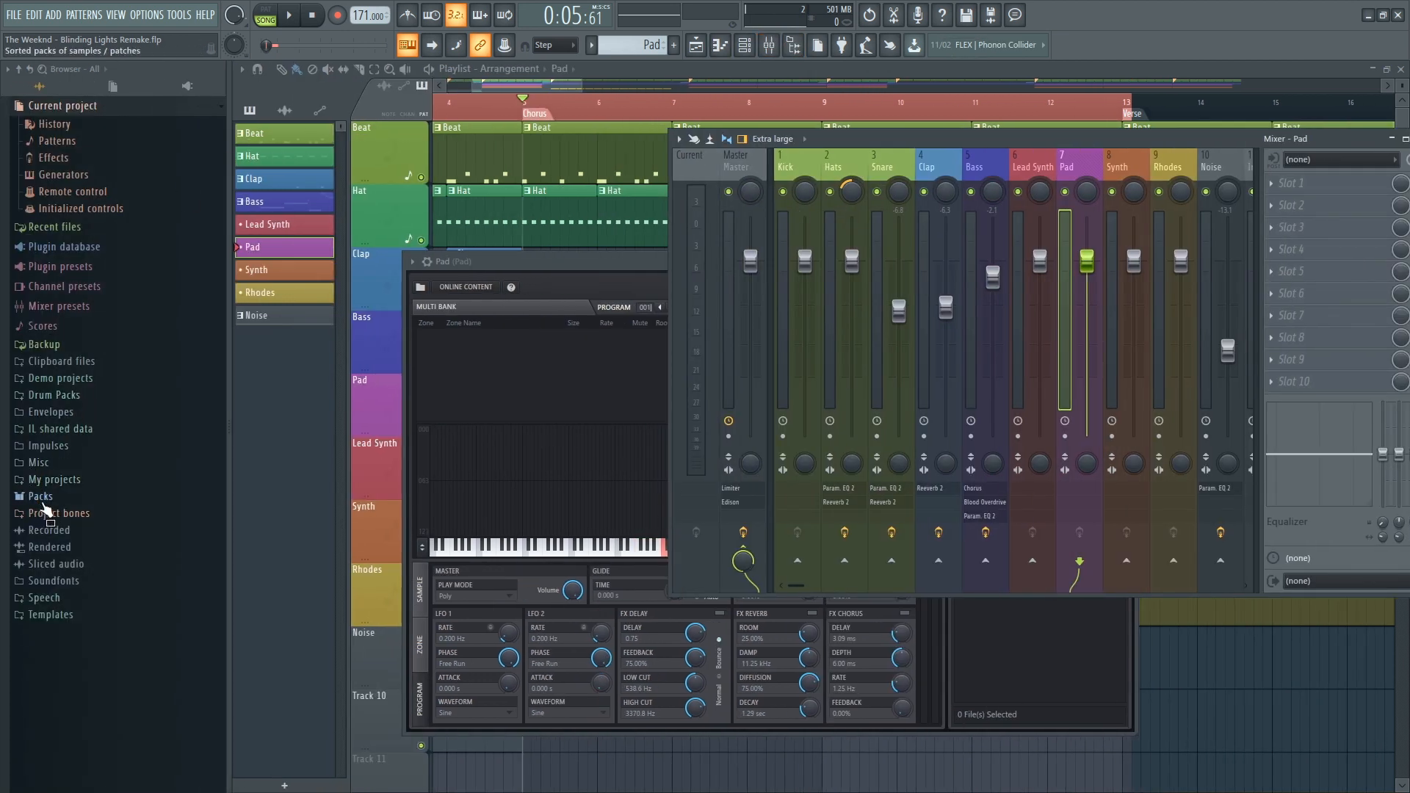
pyautogui.click(40, 497)
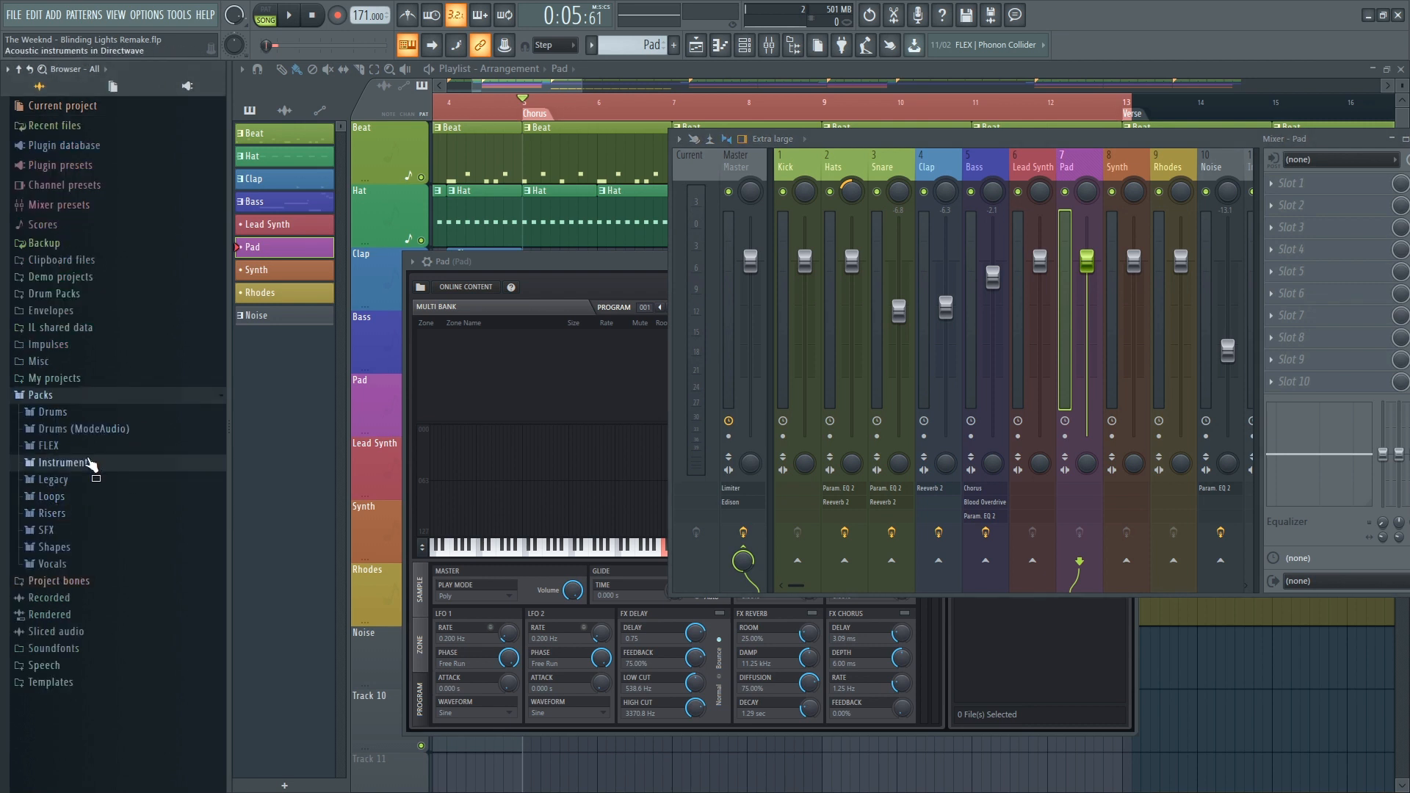
pyautogui.click(86, 464)
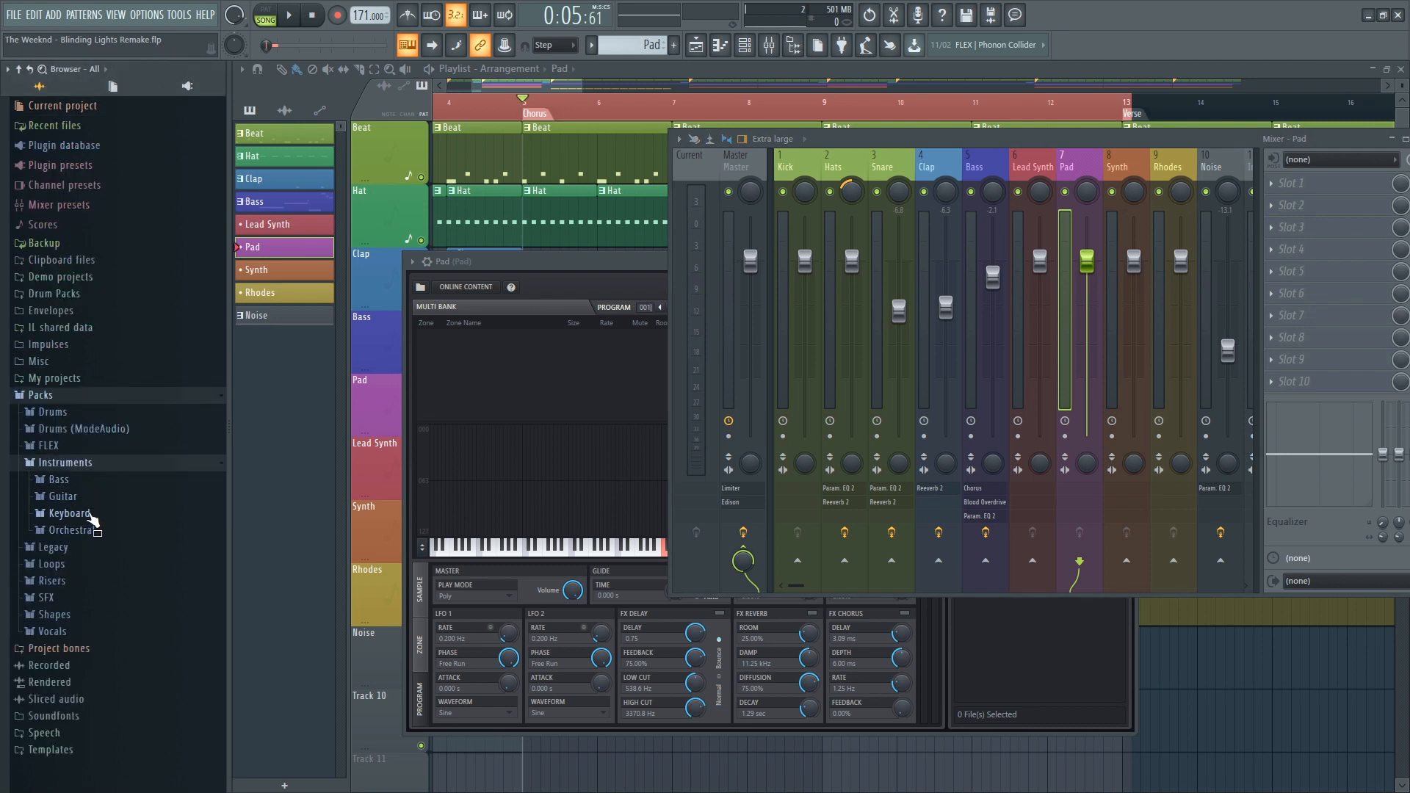
pyautogui.click(92, 531)
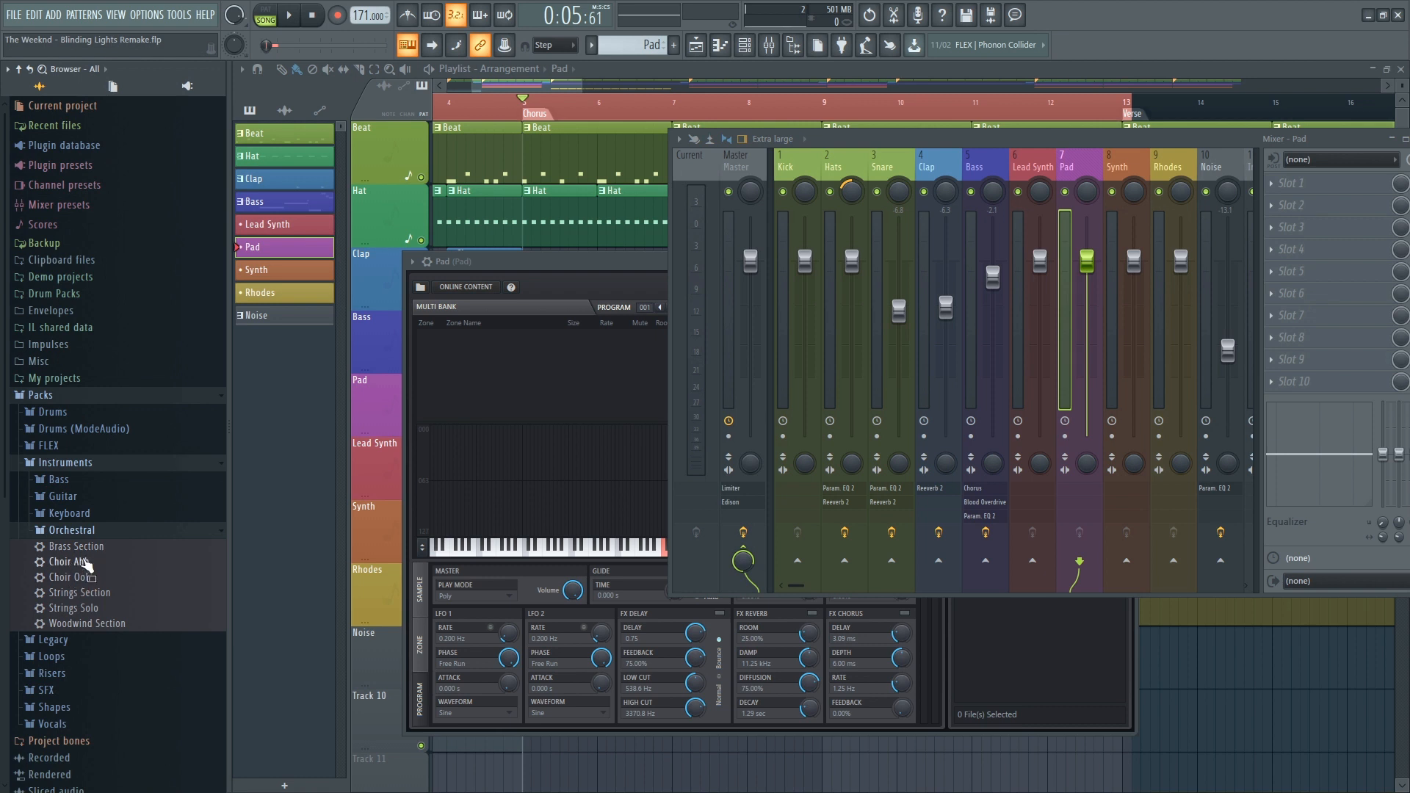
pyautogui.moveTo(84, 563); pyautogui.dragTo(561, 465)
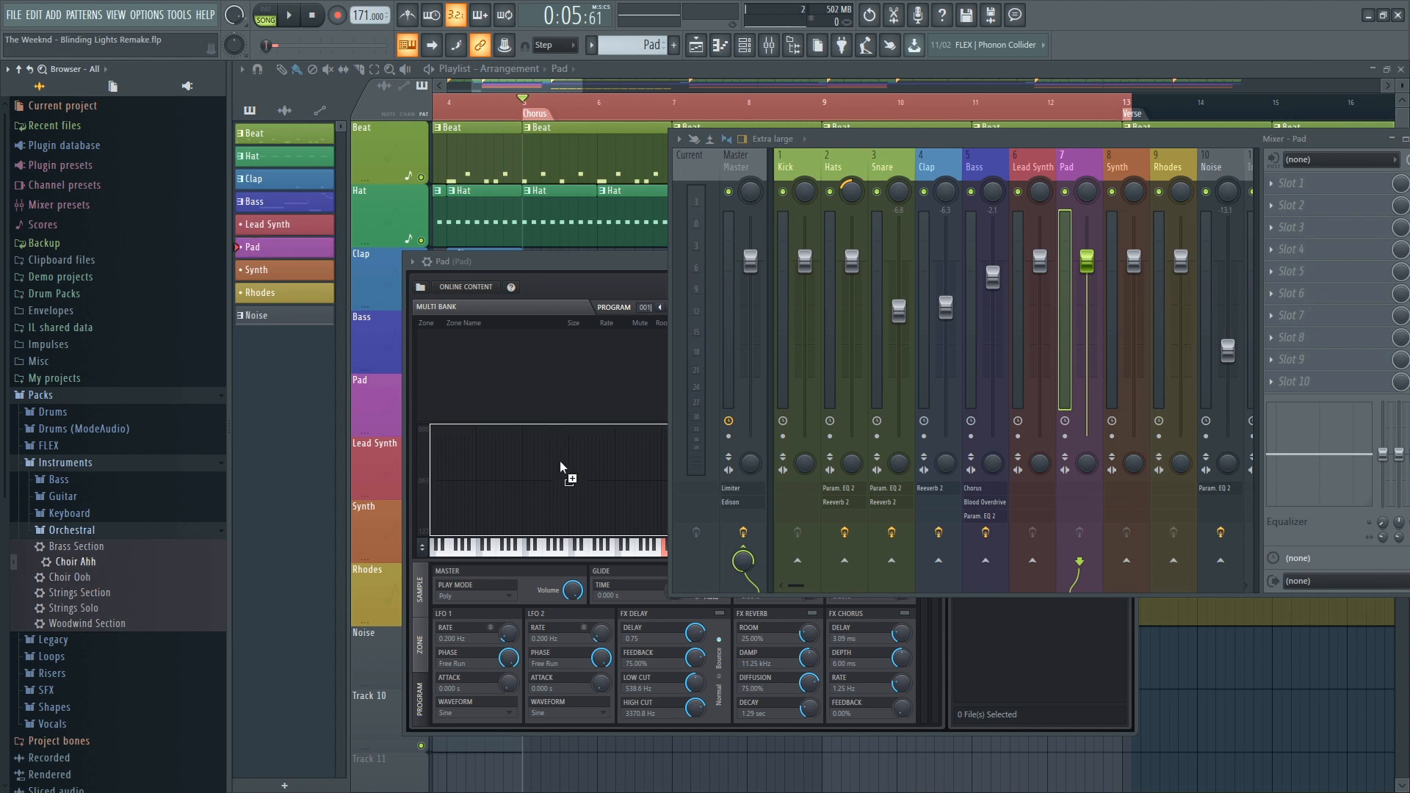
pyautogui.moveTo(619, 262); pyautogui.dragTo(626, 202)
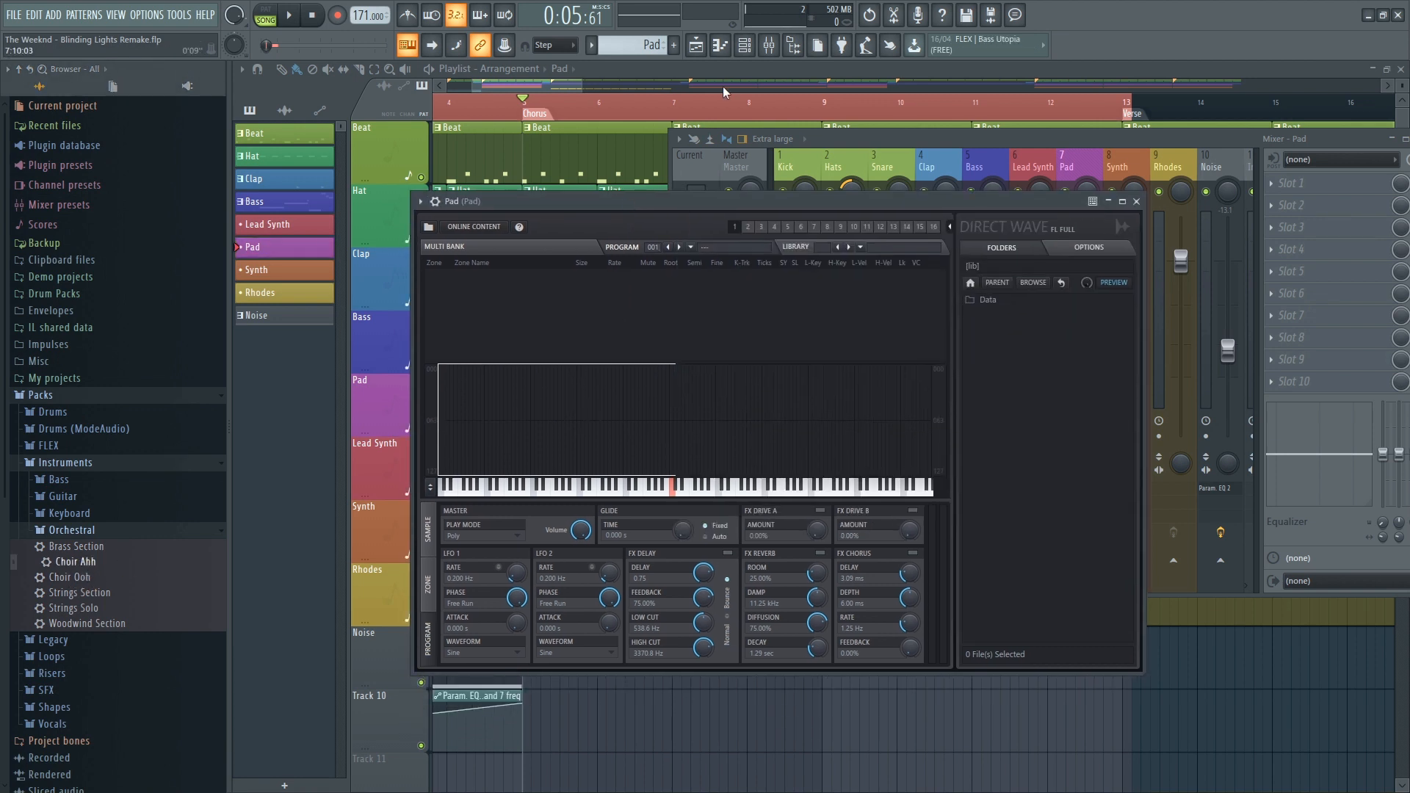
pyautogui.click(746, 47)
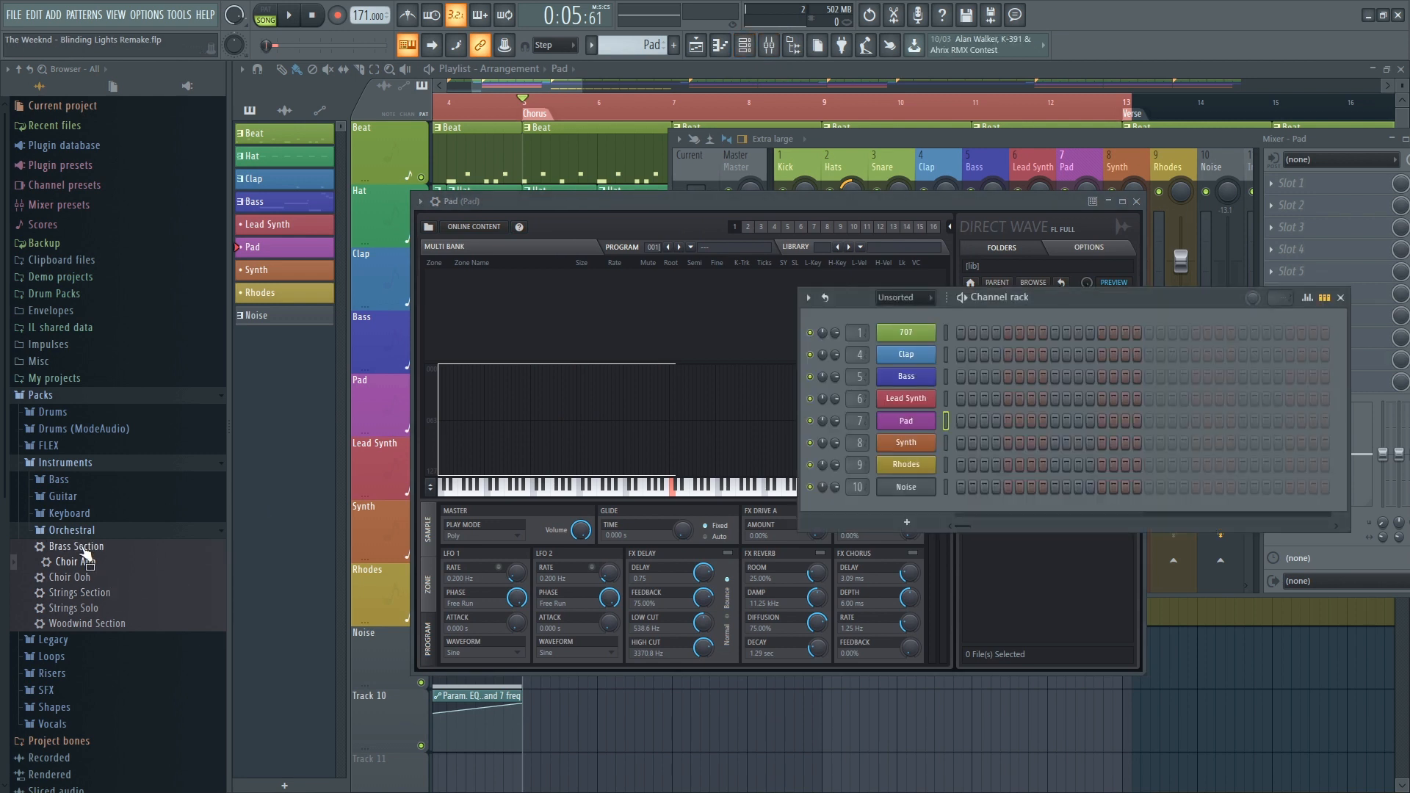
pyautogui.moveTo(92, 572); pyautogui.dragTo(919, 426)
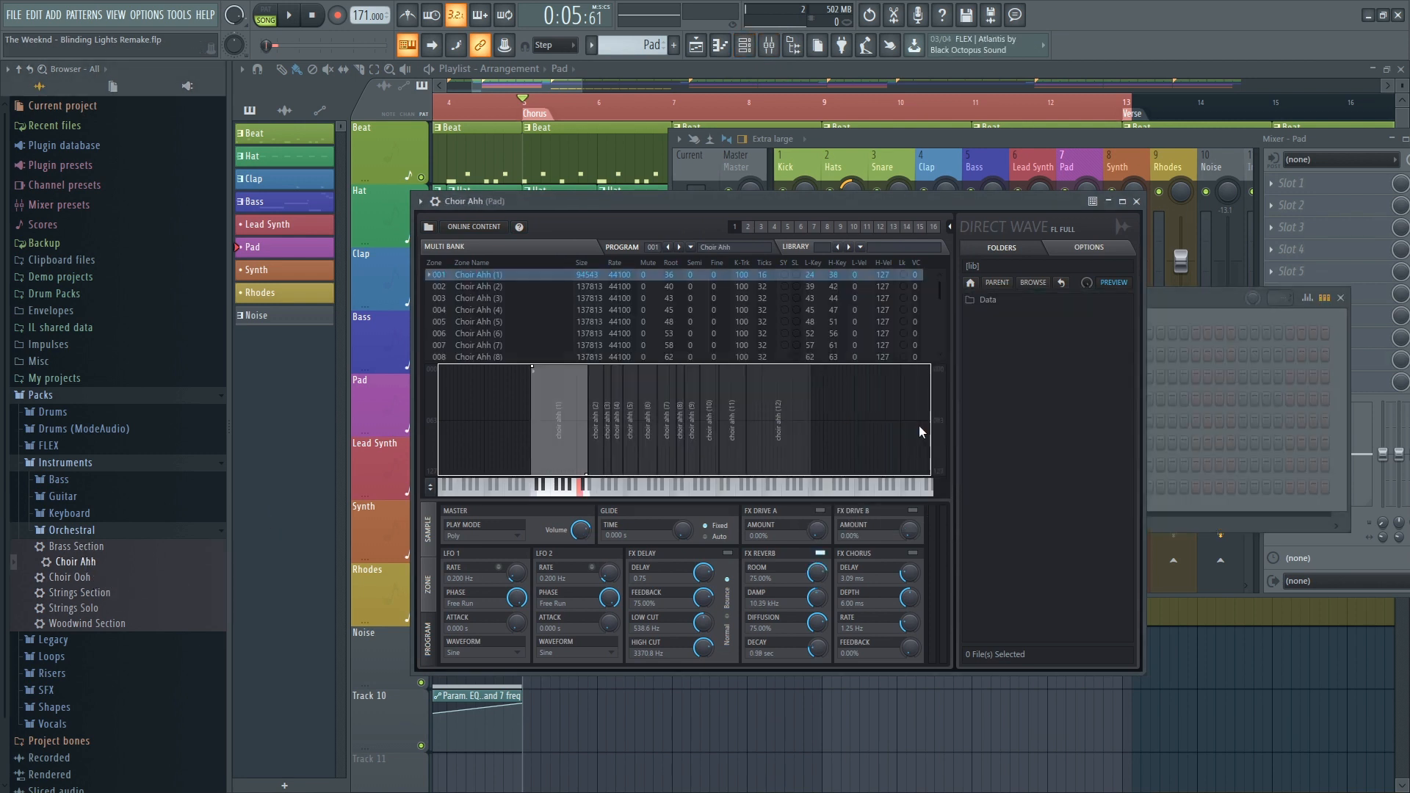
# Record the Pad chords with Choir Ahh over the chorus section
pyautogui.click(1181, 295)
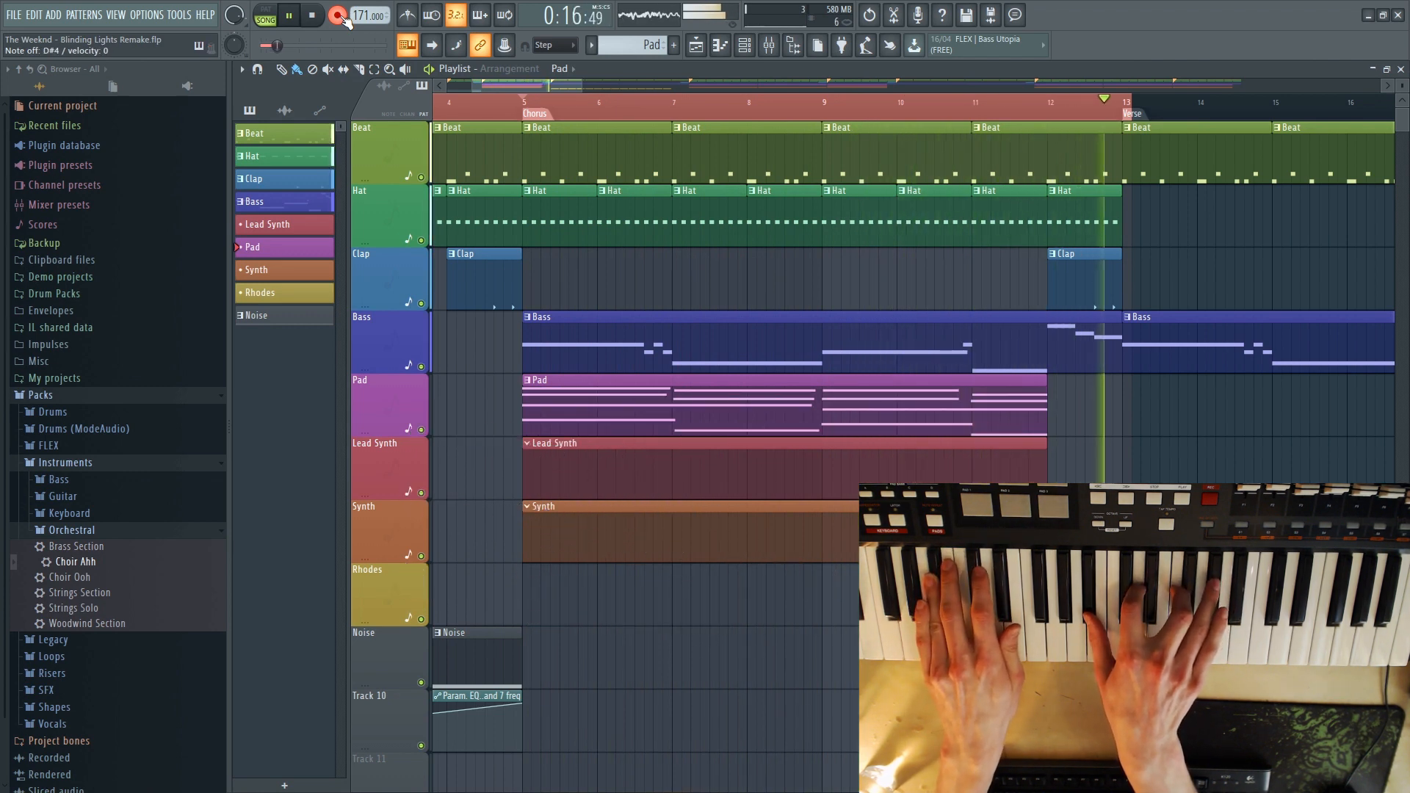
pyautogui.press('space')
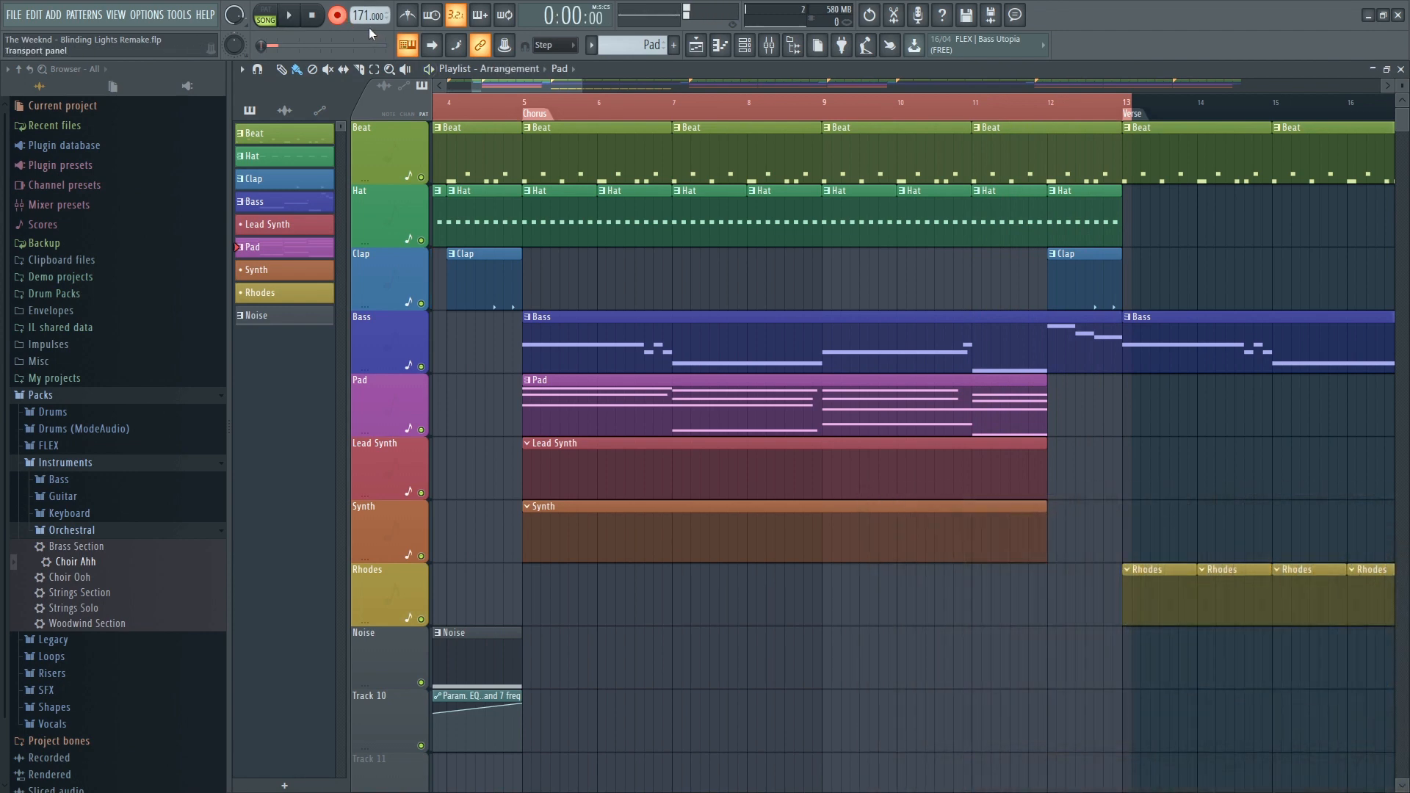
# Extend the recorded Pad notes to the ends of their two-bar chords and add an F4 note across bars 1 and 2
pyautogui.doubleClick(695, 413)
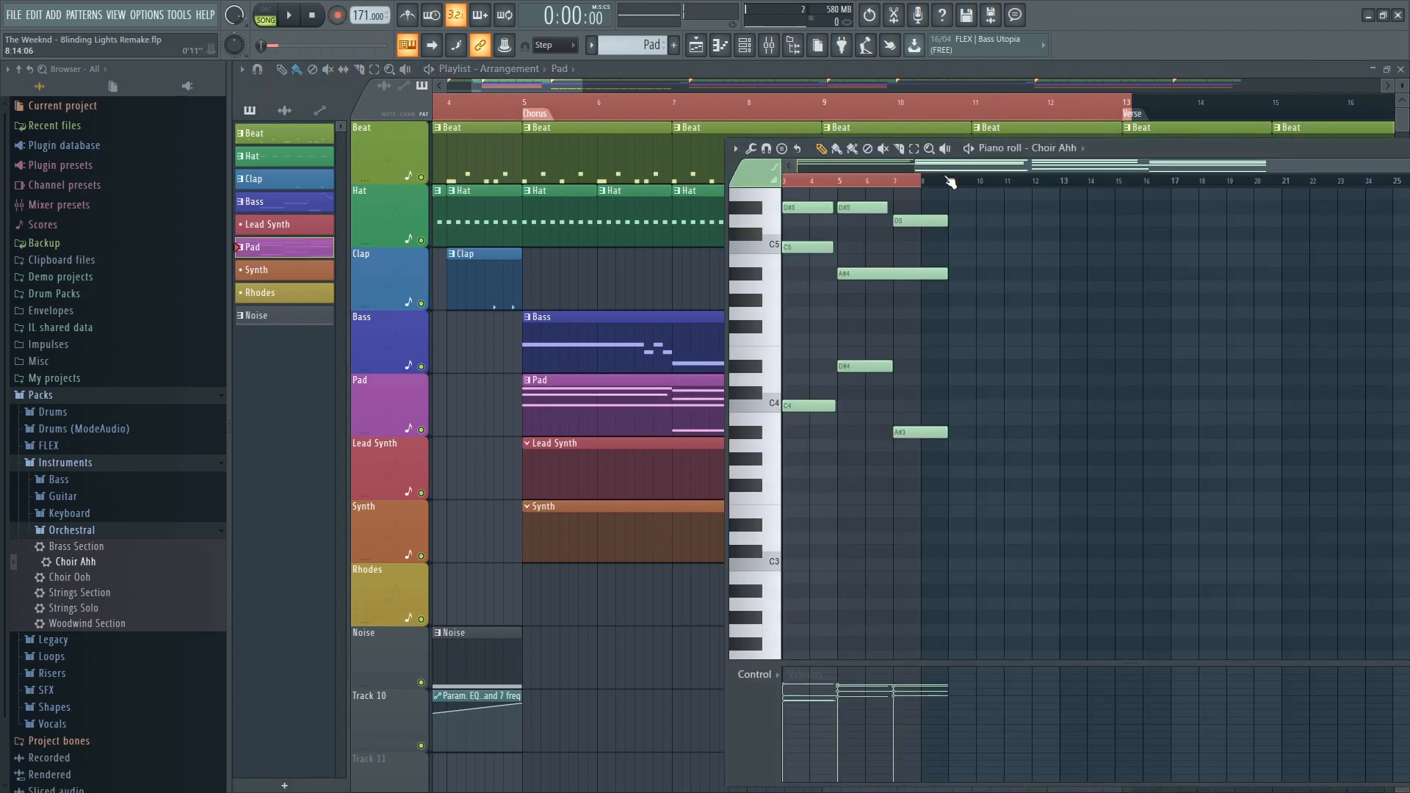
pyautogui.doubleClick(1122, 150)
pyautogui.scroll(5, 635, 85)
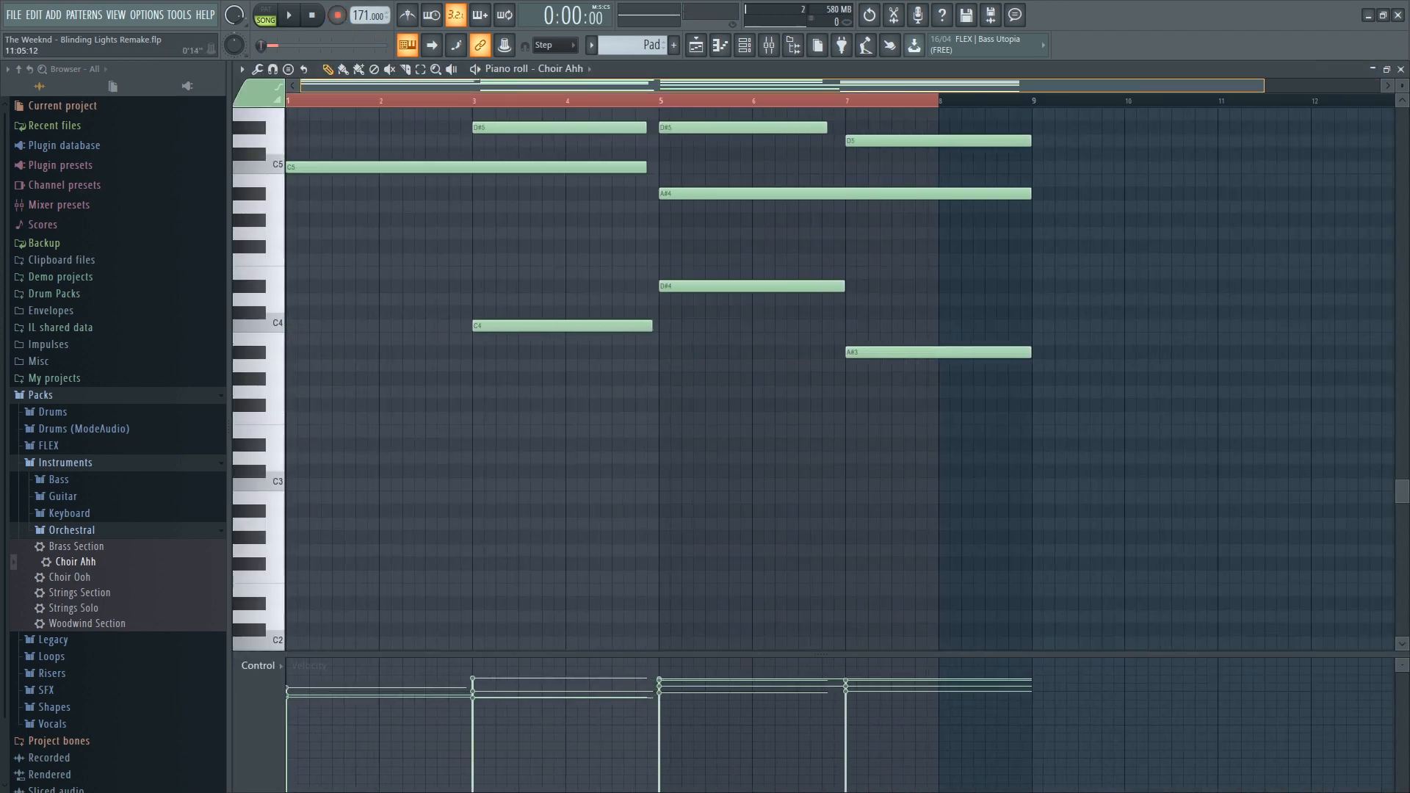
pyautogui.scroll(3, 551, 215)
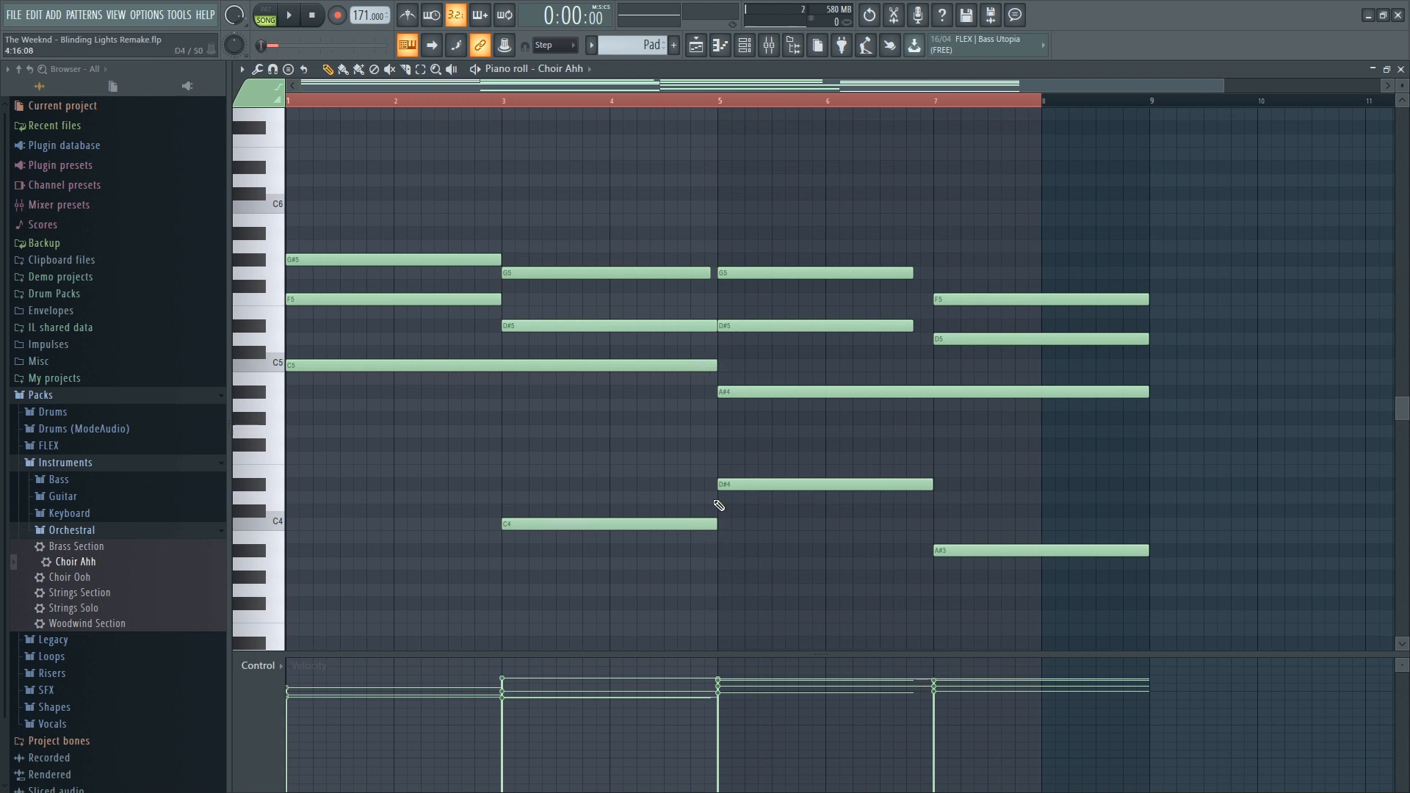
pyautogui.moveTo(934, 239); pyautogui.dragTo(905, 327)
pyautogui.keyDown('ctrl'); pyautogui.click(1037, 170); pyautogui.keyUp('ctrl')
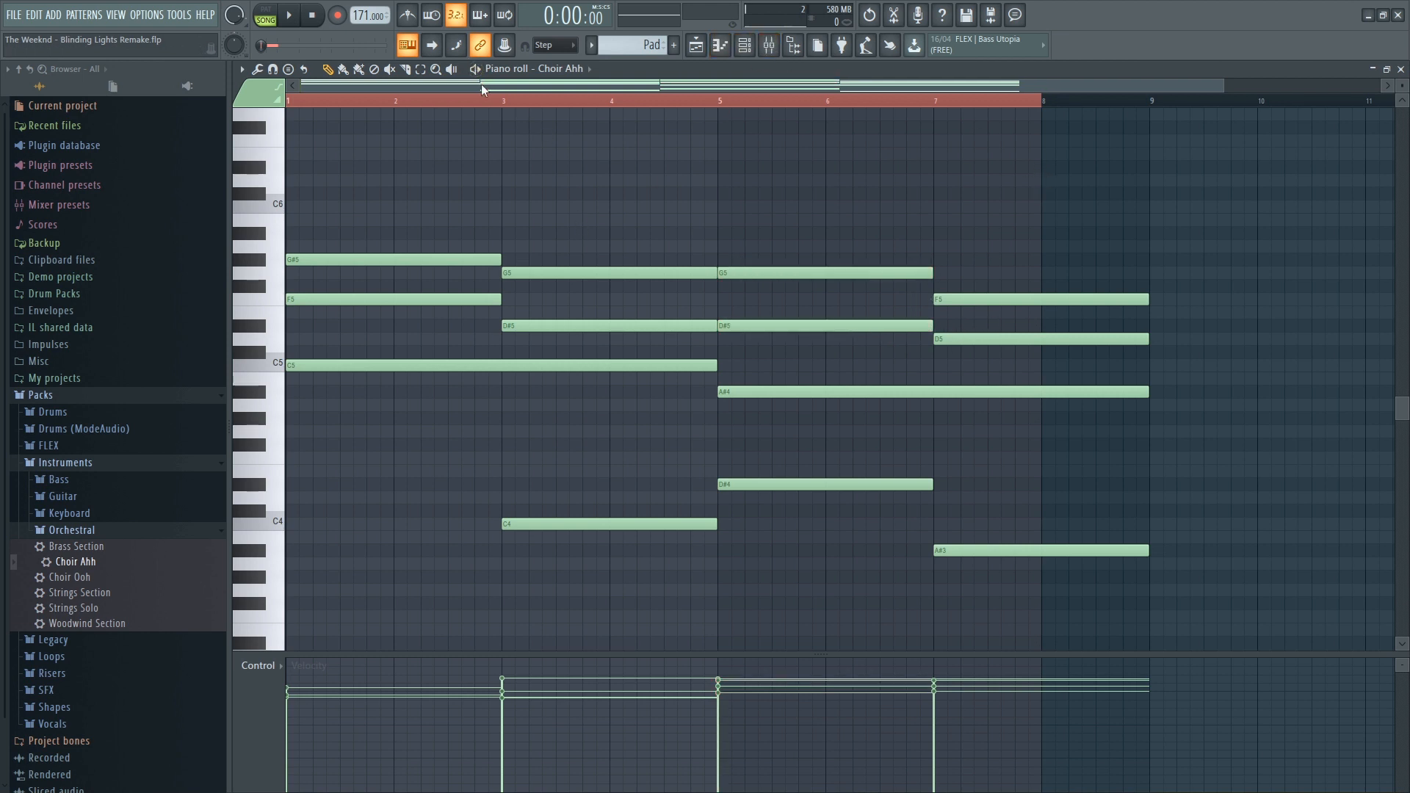
pyautogui.keyDown('ctrl'); pyautogui.scroll(2, 326, 472); pyautogui.keyUp('ctrl')
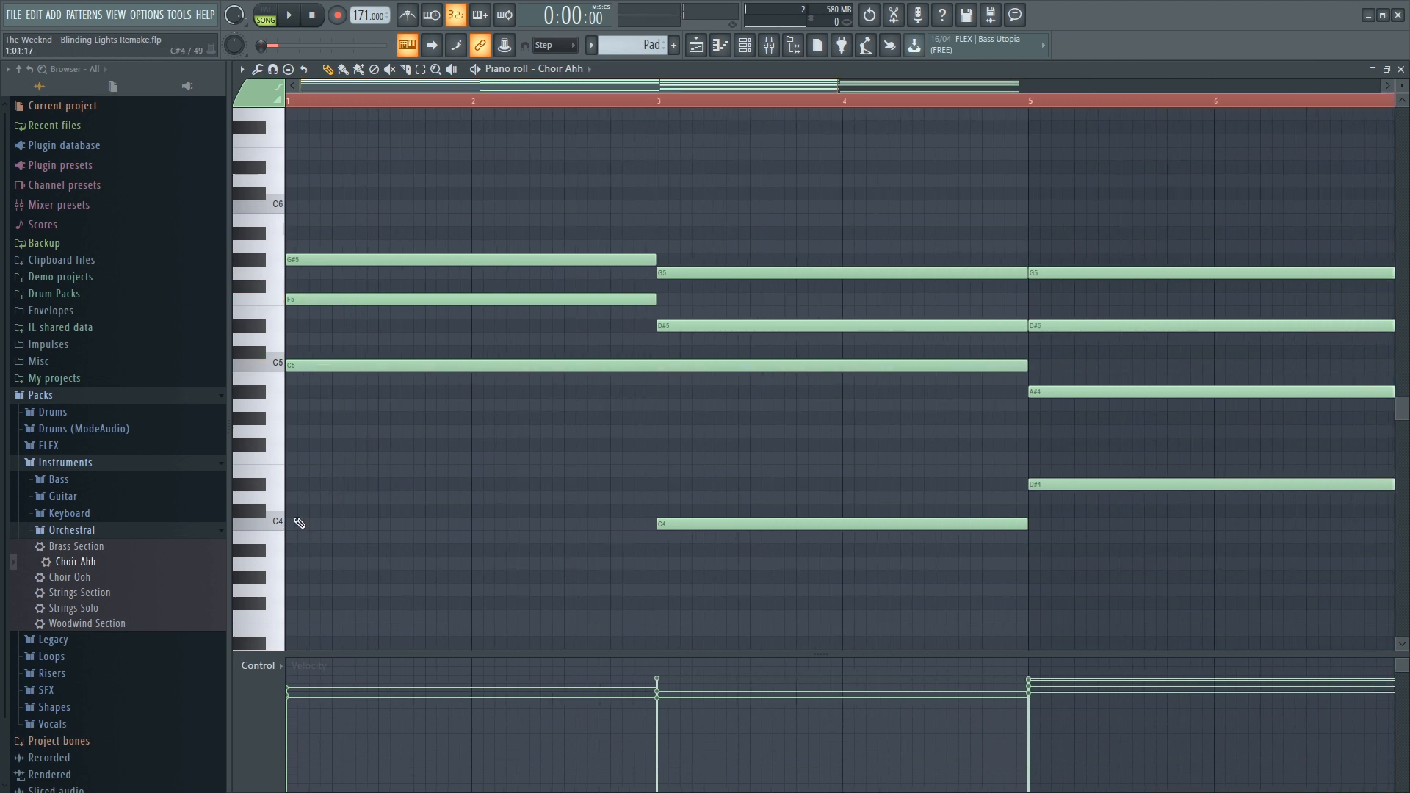
pyautogui.click(309, 457)
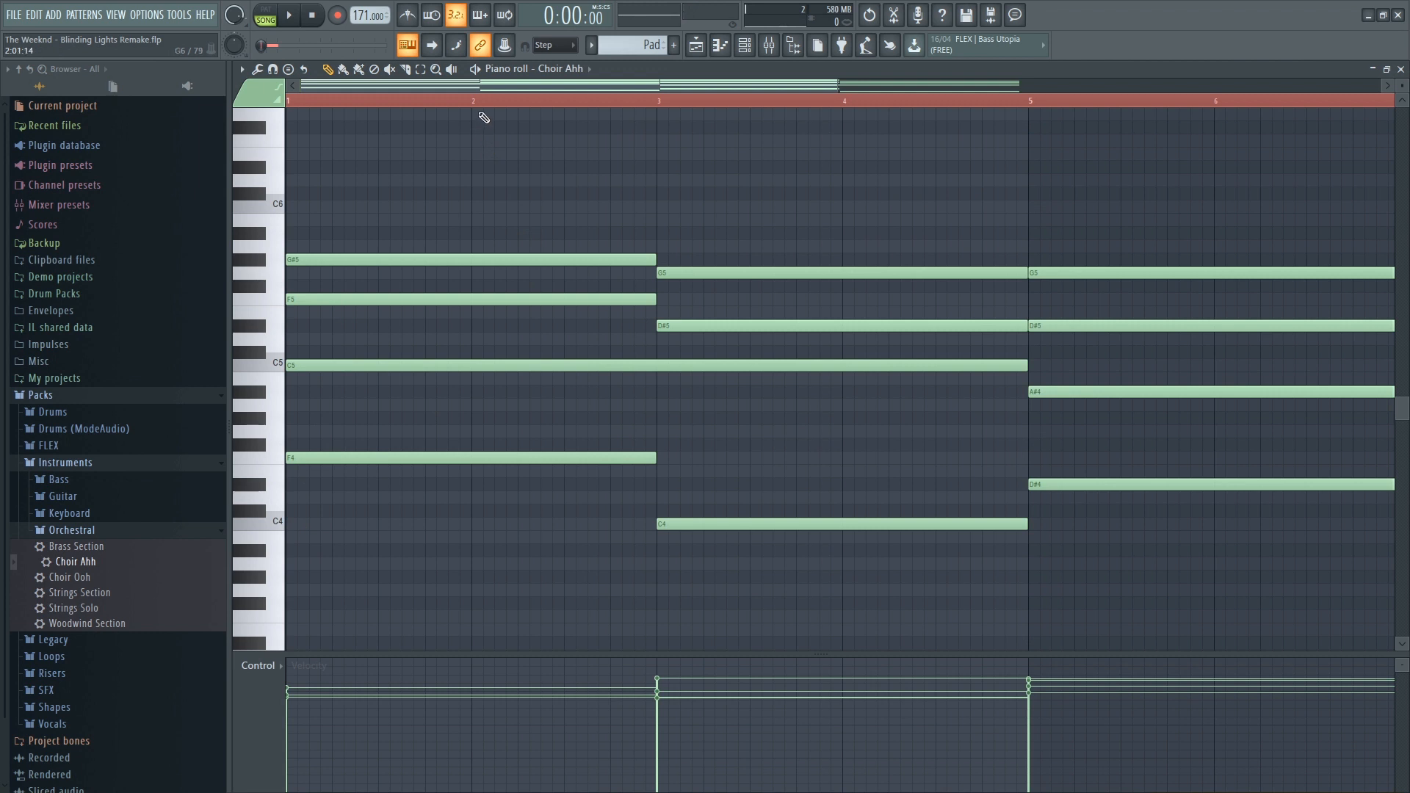
# Add Fruity Reeverb 2 to slot 4 of the Pad mixer track and lower the track's volume to -6.9 dB during playback
pyautogui.click(786, 47)
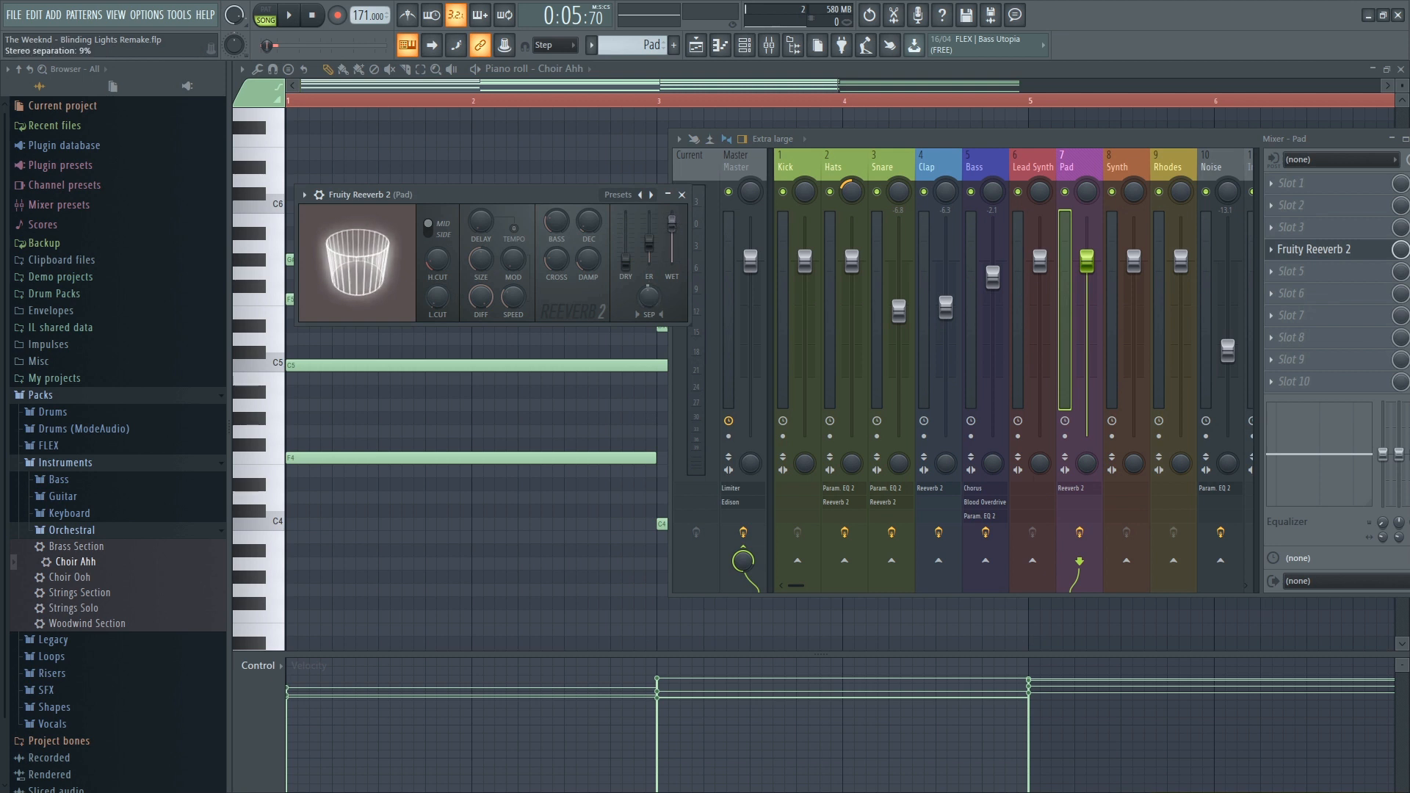
pyautogui.press('space')
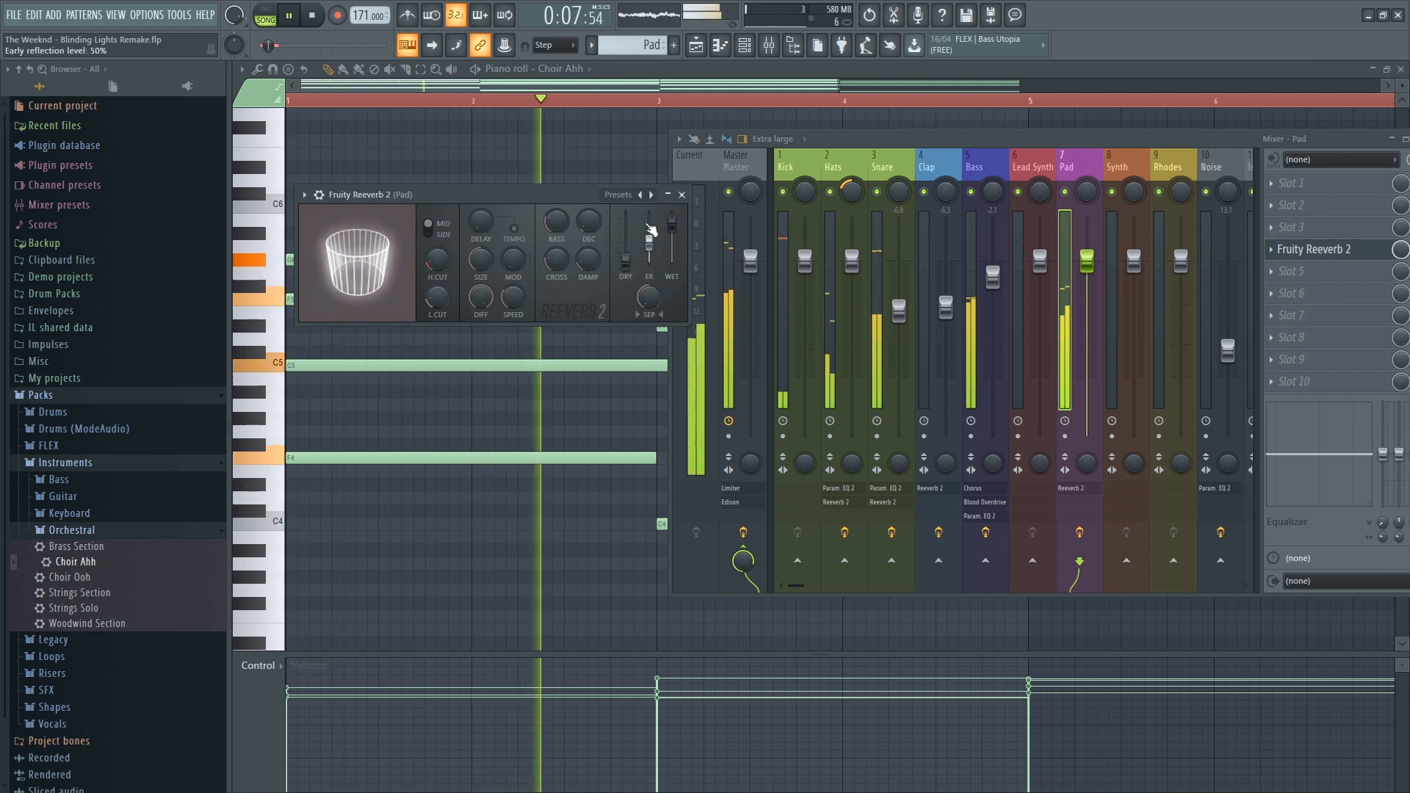
pyautogui.moveTo(1087, 262); pyautogui.dragTo(1087, 311)
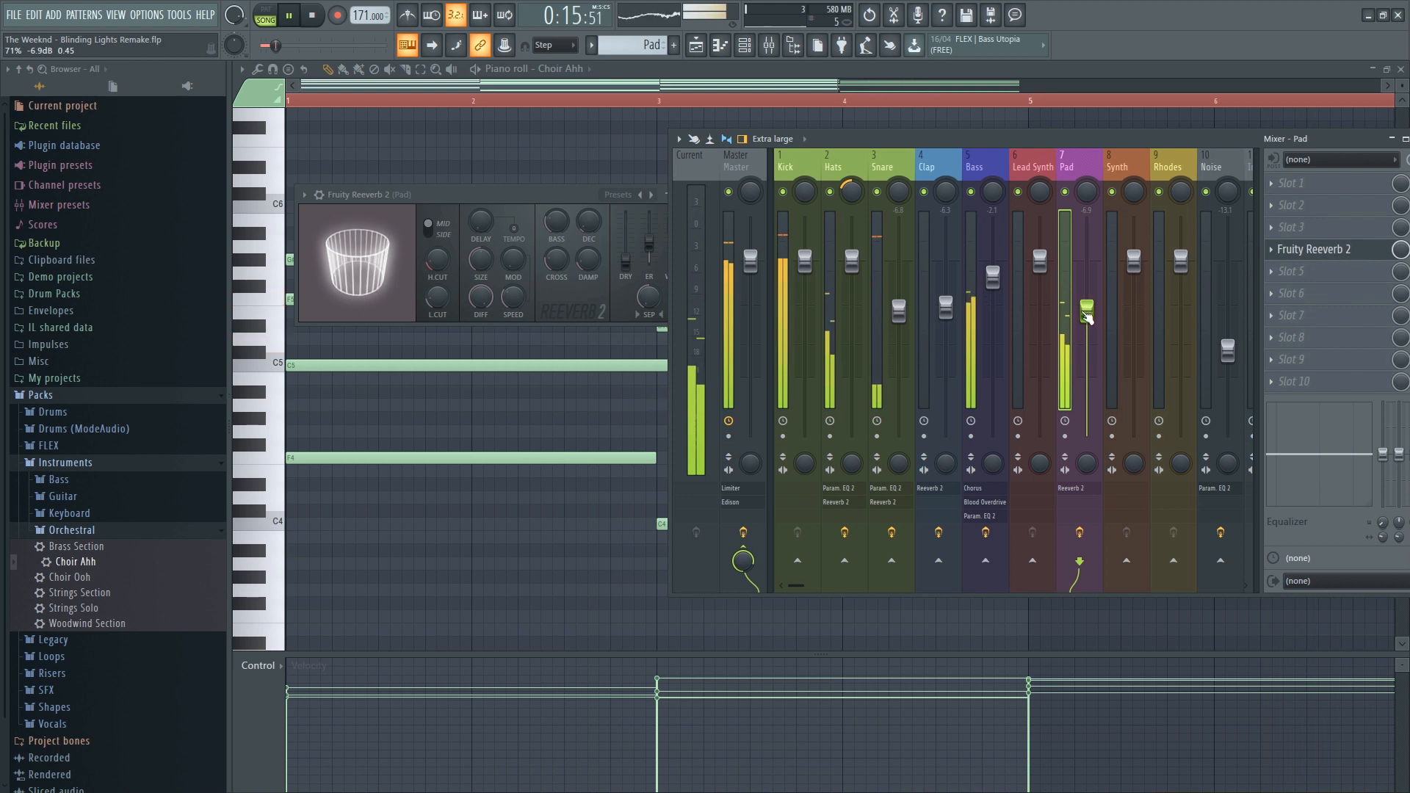
pyautogui.press('space')
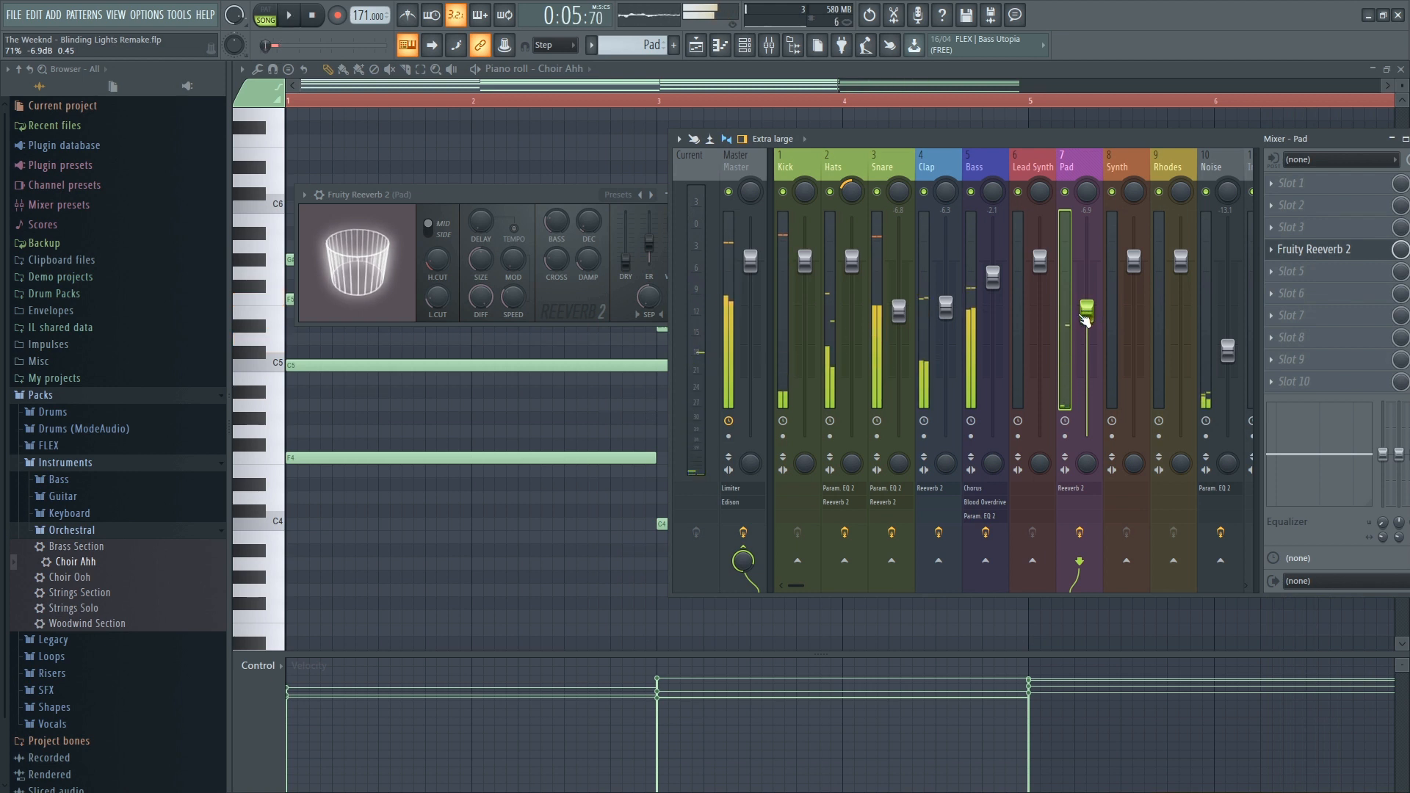
# Select the Lead Synth pattern, open the Lead Synth channel's 3x Osc and set oscillator 1 to a saw wave
pyautogui.click(695, 46)
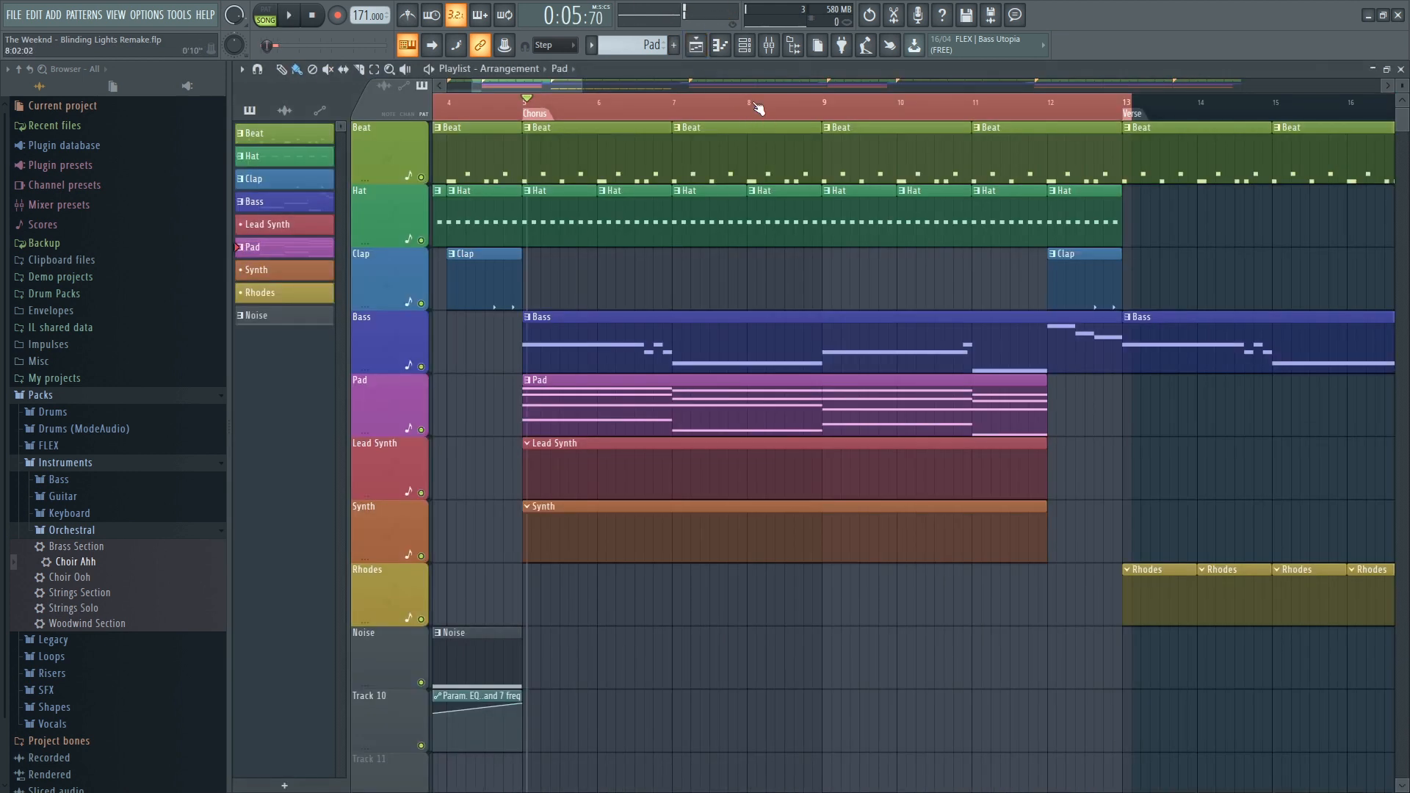
pyautogui.moveTo(758, 84); pyautogui.dragTo(758, 57)
pyautogui.click(655, 472)
pyautogui.press('F6')
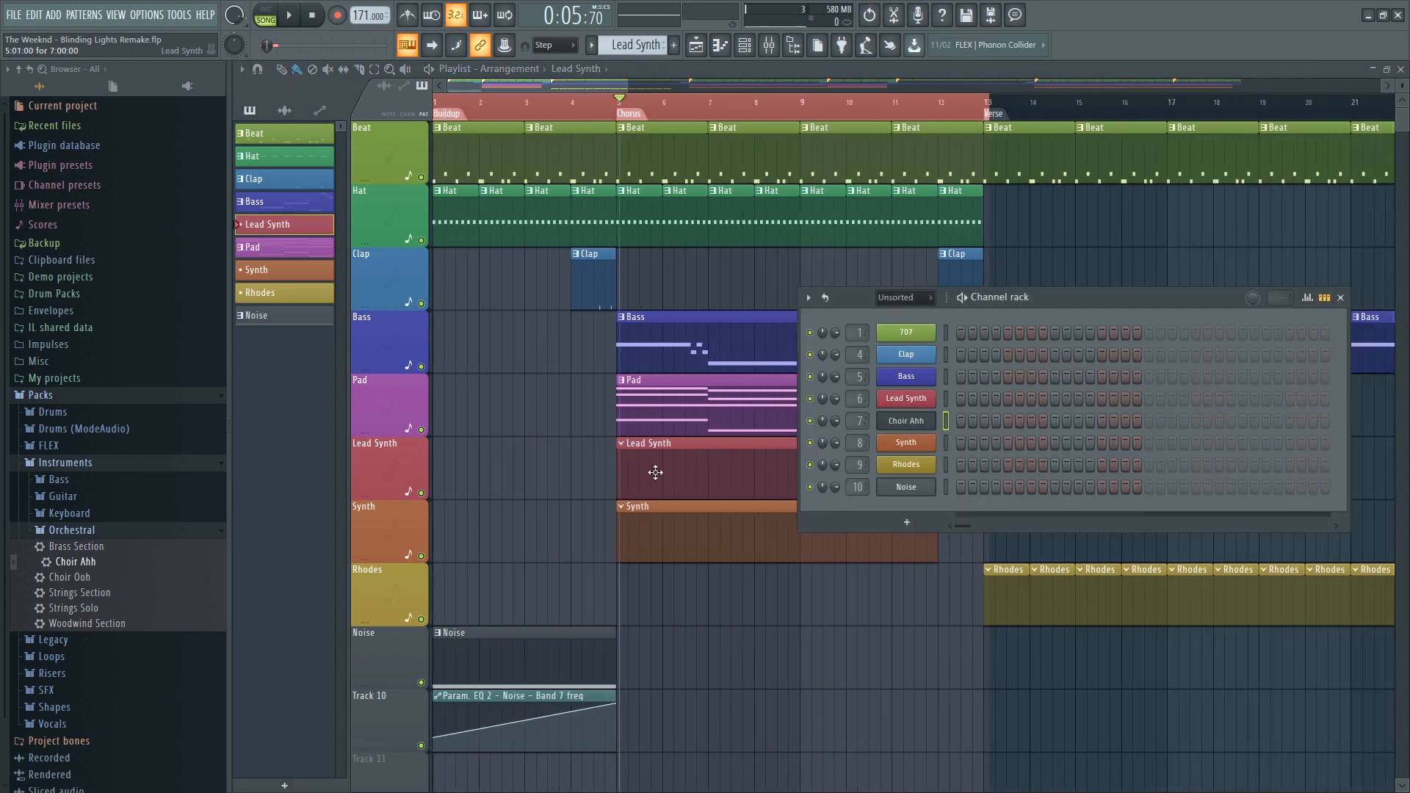
pyautogui.click(926, 403)
pyautogui.press('v')
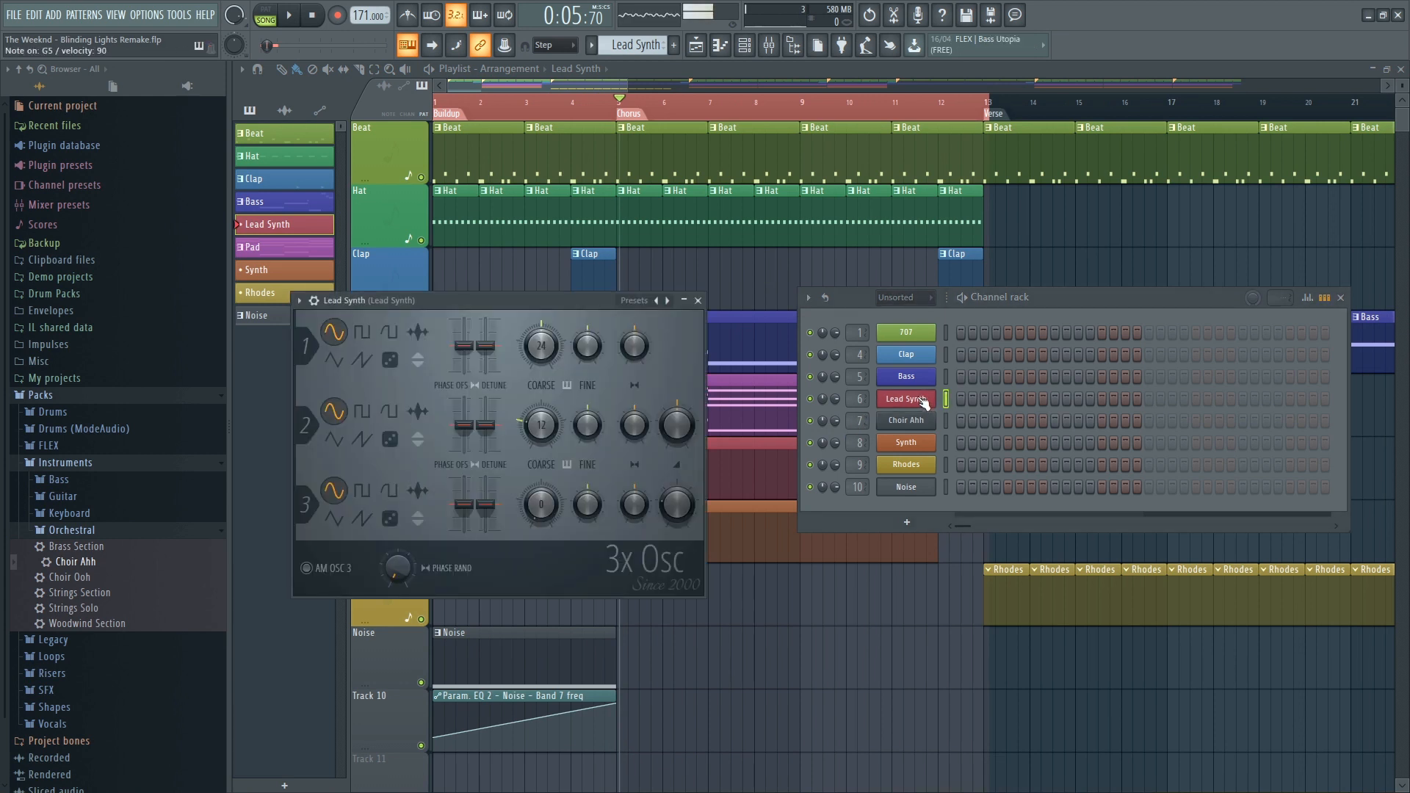
pyautogui.press('d')
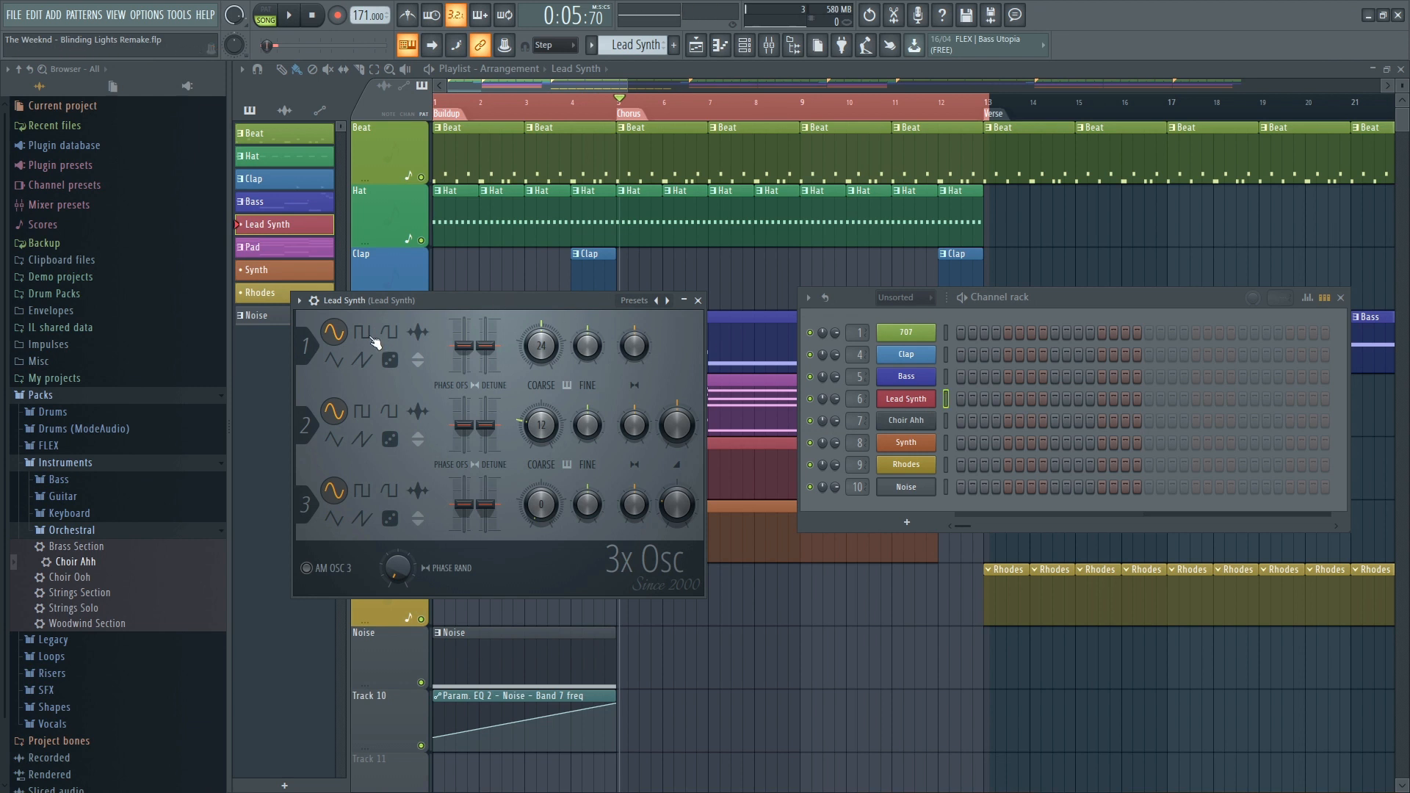
pyautogui.click(363, 362)
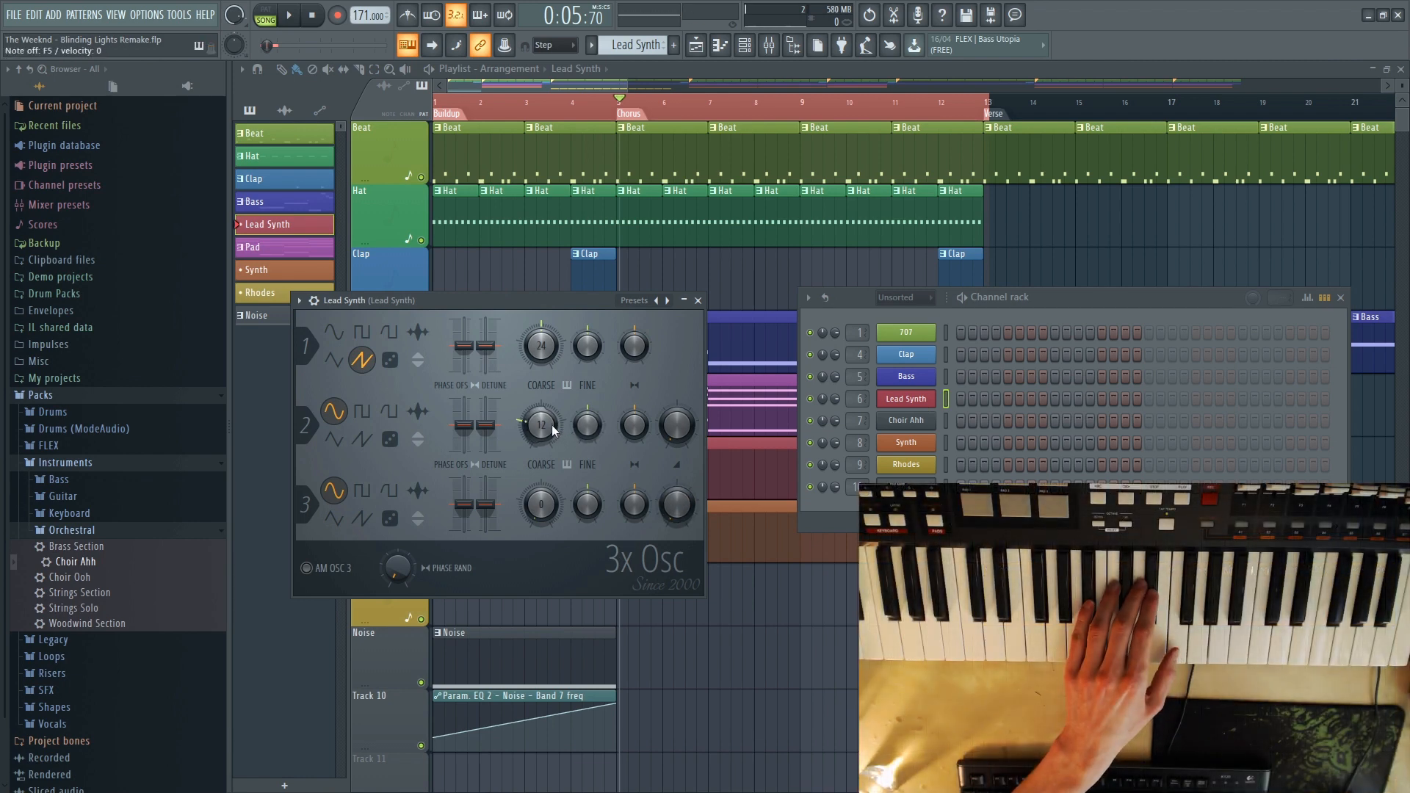
# Enable the Lead Synth channel's Mod X envelope with a high amount and no attack, hold, sustain or release
pyautogui.click(344, 302)
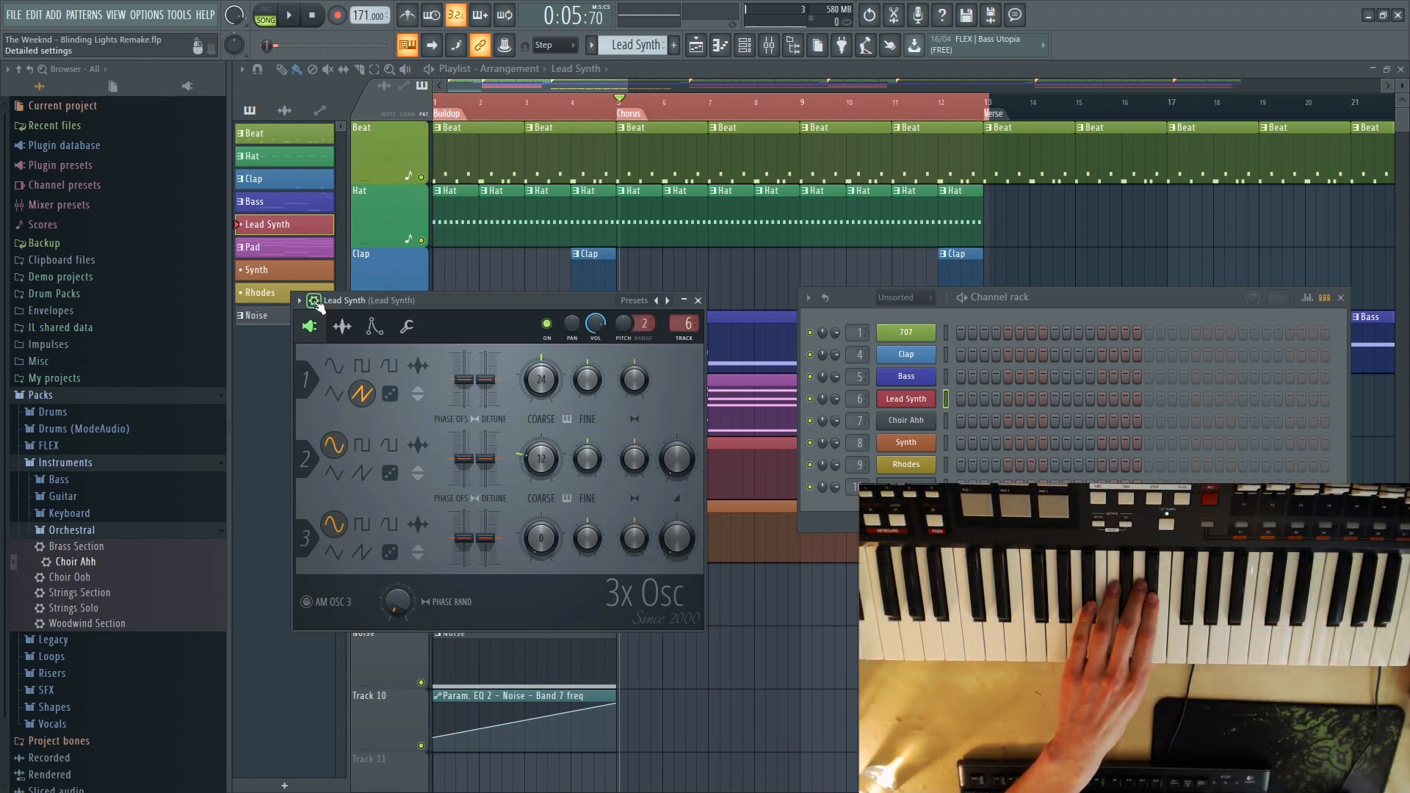
pyautogui.click(374, 327)
pyautogui.click(306, 381)
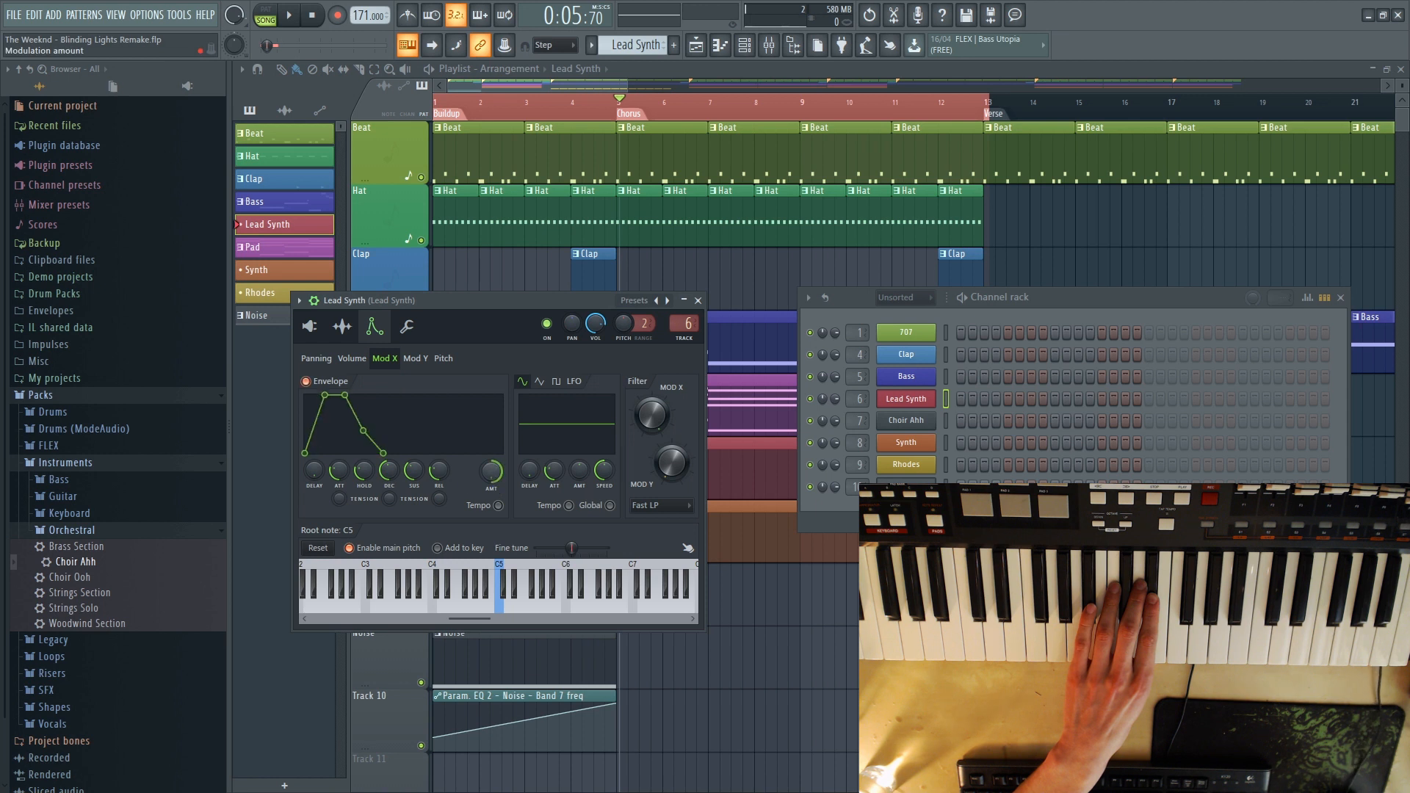
pyautogui.scroll(-5, 334, 482)
pyautogui.scroll(-5, 371, 478)
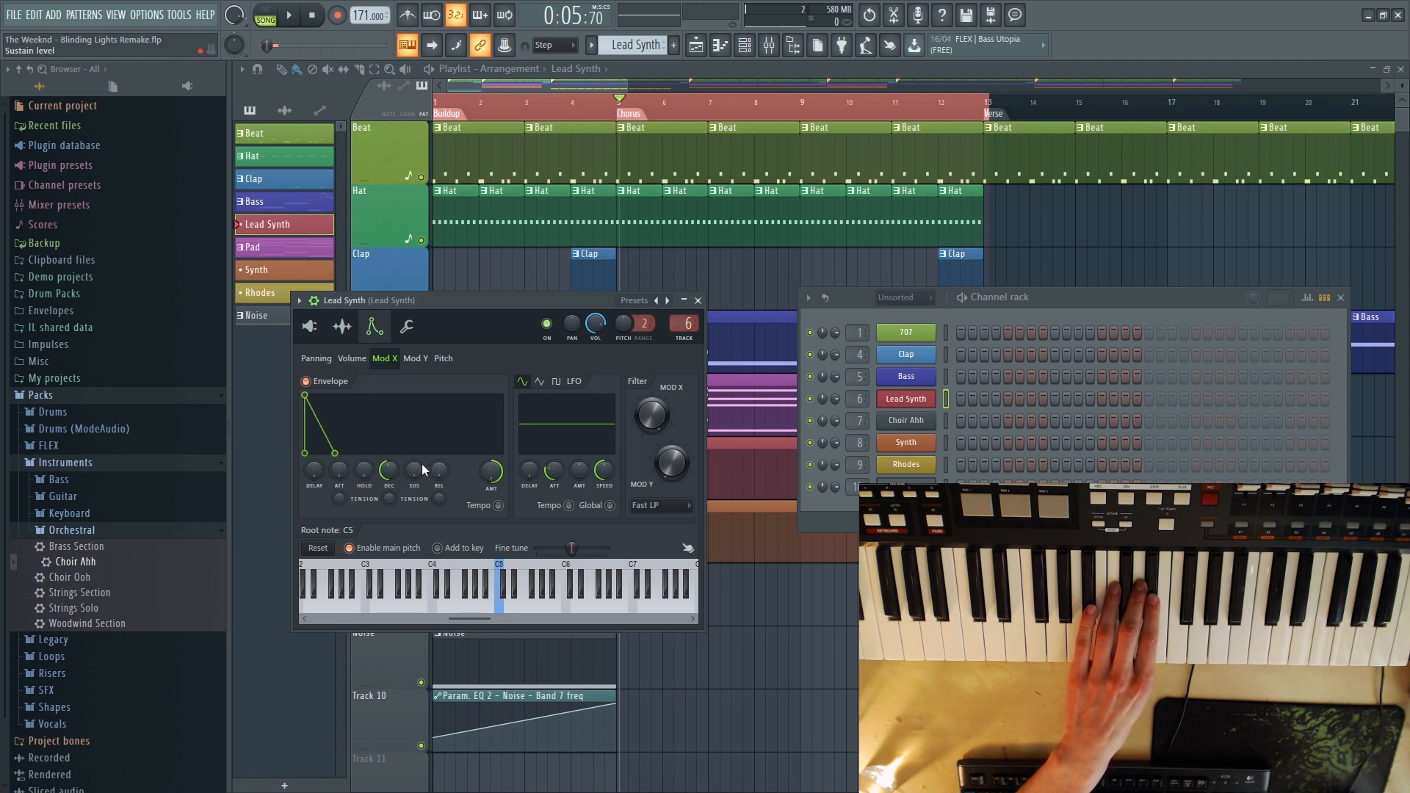
# Shorten the decay of the Lead Synth's Mod X envelope and raise its sustain and release slightly
pyautogui.moveTo(392, 470); pyautogui.dragTo(392, 485)
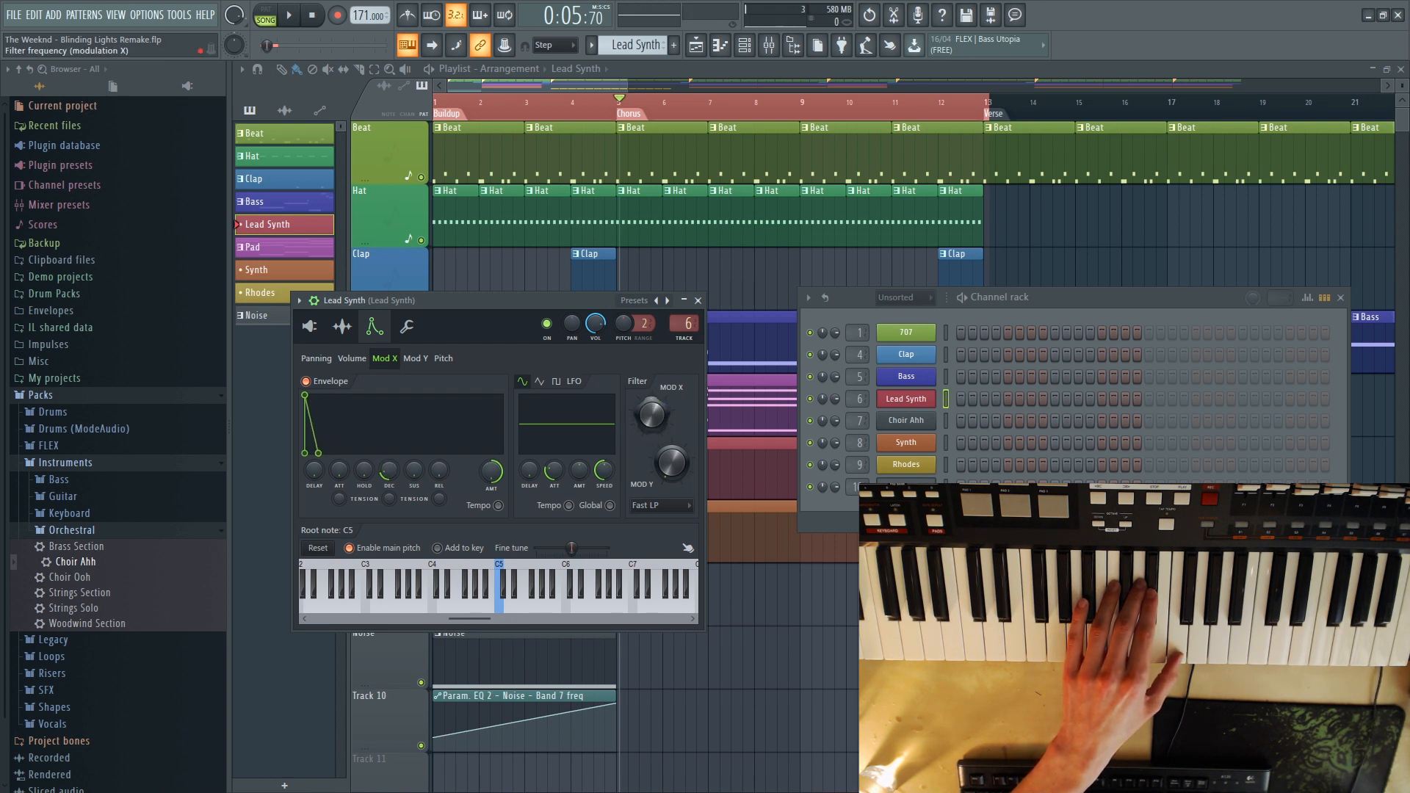
pyautogui.moveTo(419, 473); pyautogui.dragTo(418, 455)
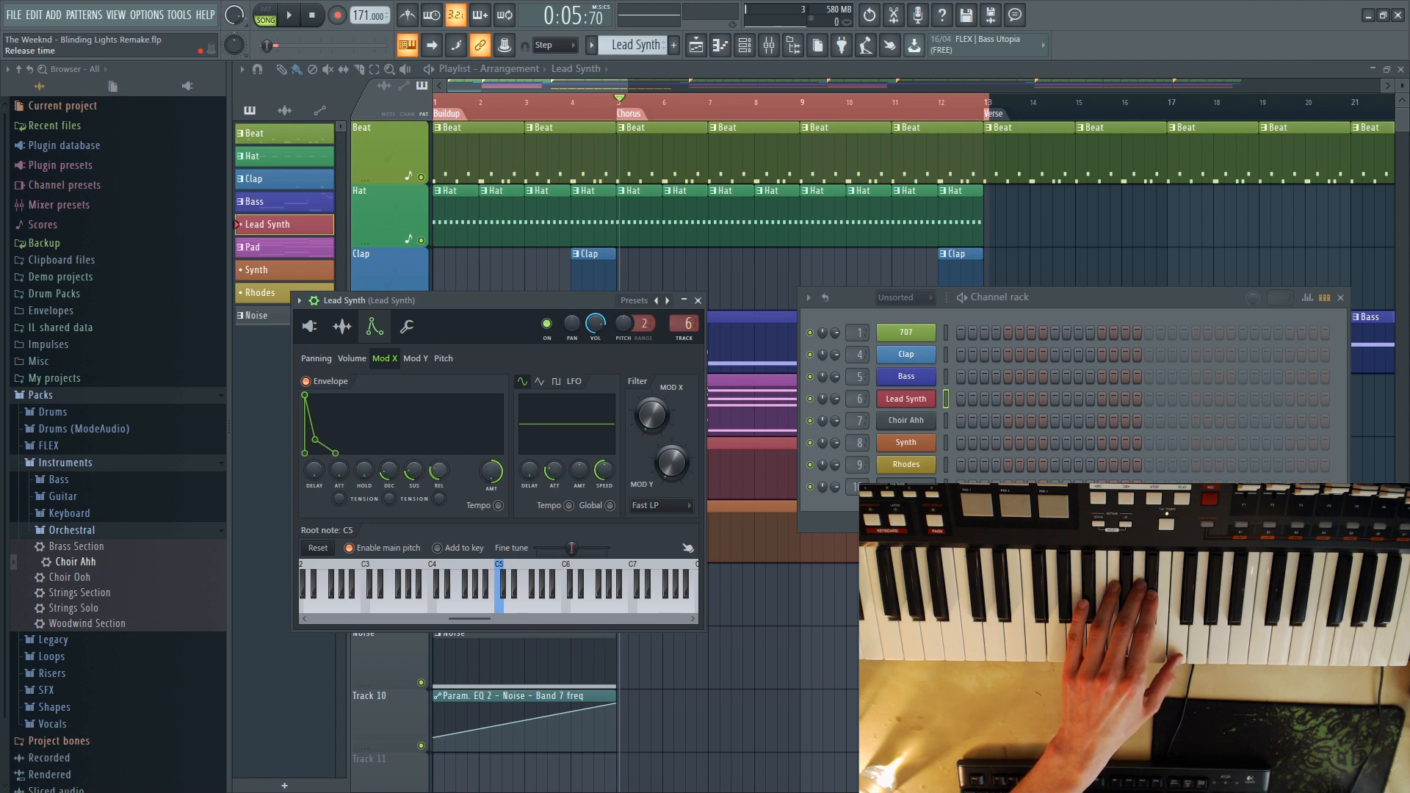
pyautogui.moveTo(391, 478); pyautogui.dragTo(392, 474)
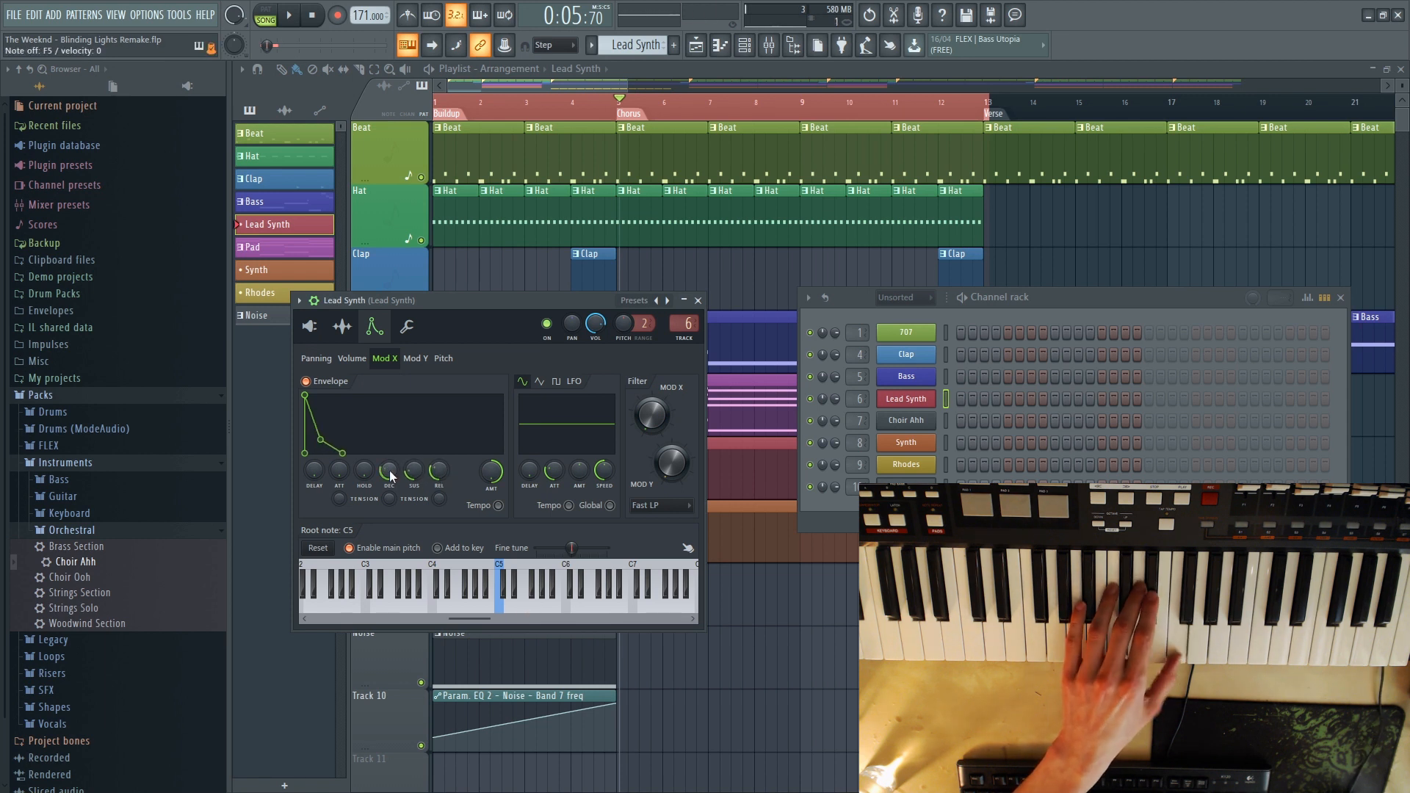
# Enable the Lead Synth's volume envelope with no attack, and add Fruity Reeverb 2 to slot 3 of its mixer track
pyautogui.click(352, 358)
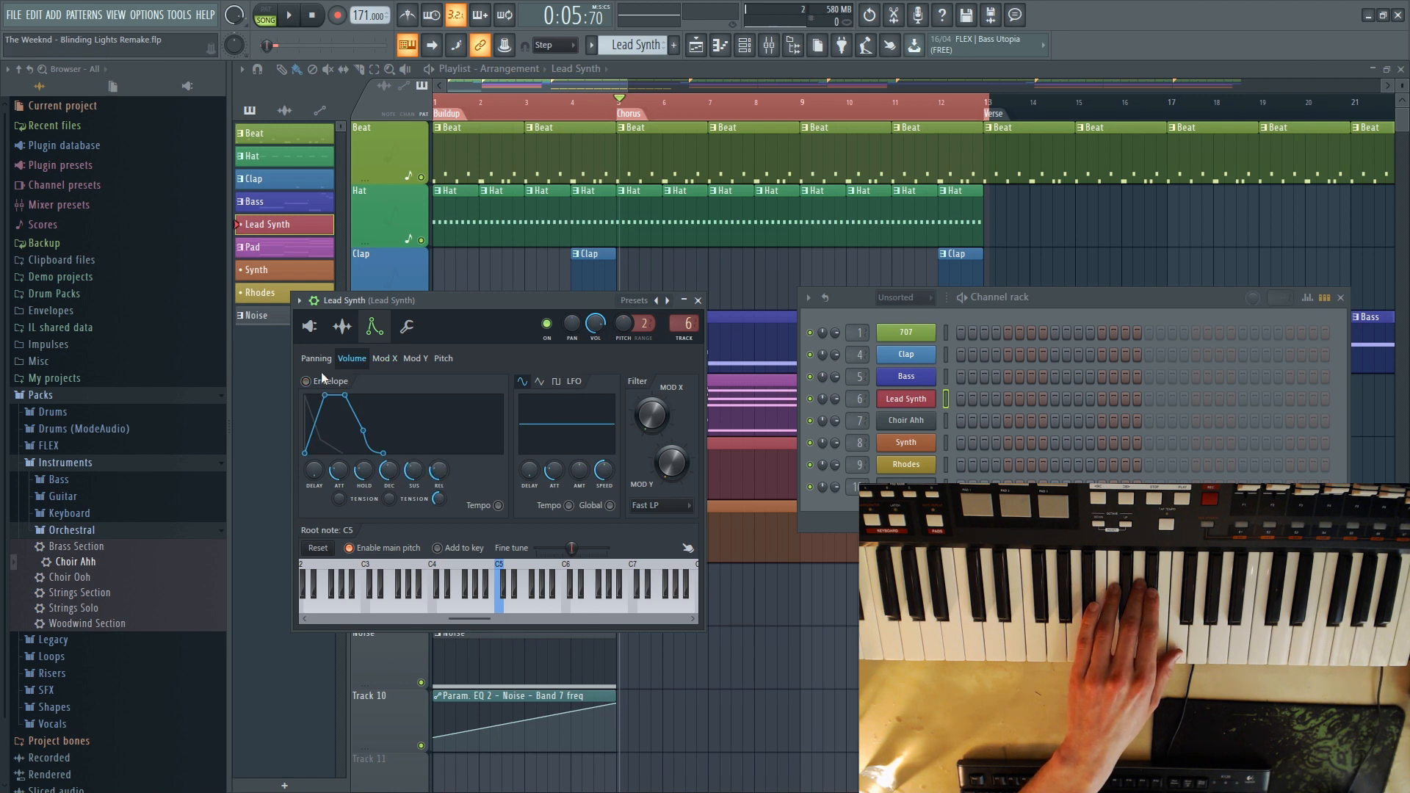
pyautogui.moveTo(343, 476); pyautogui.dragTo(344, 490)
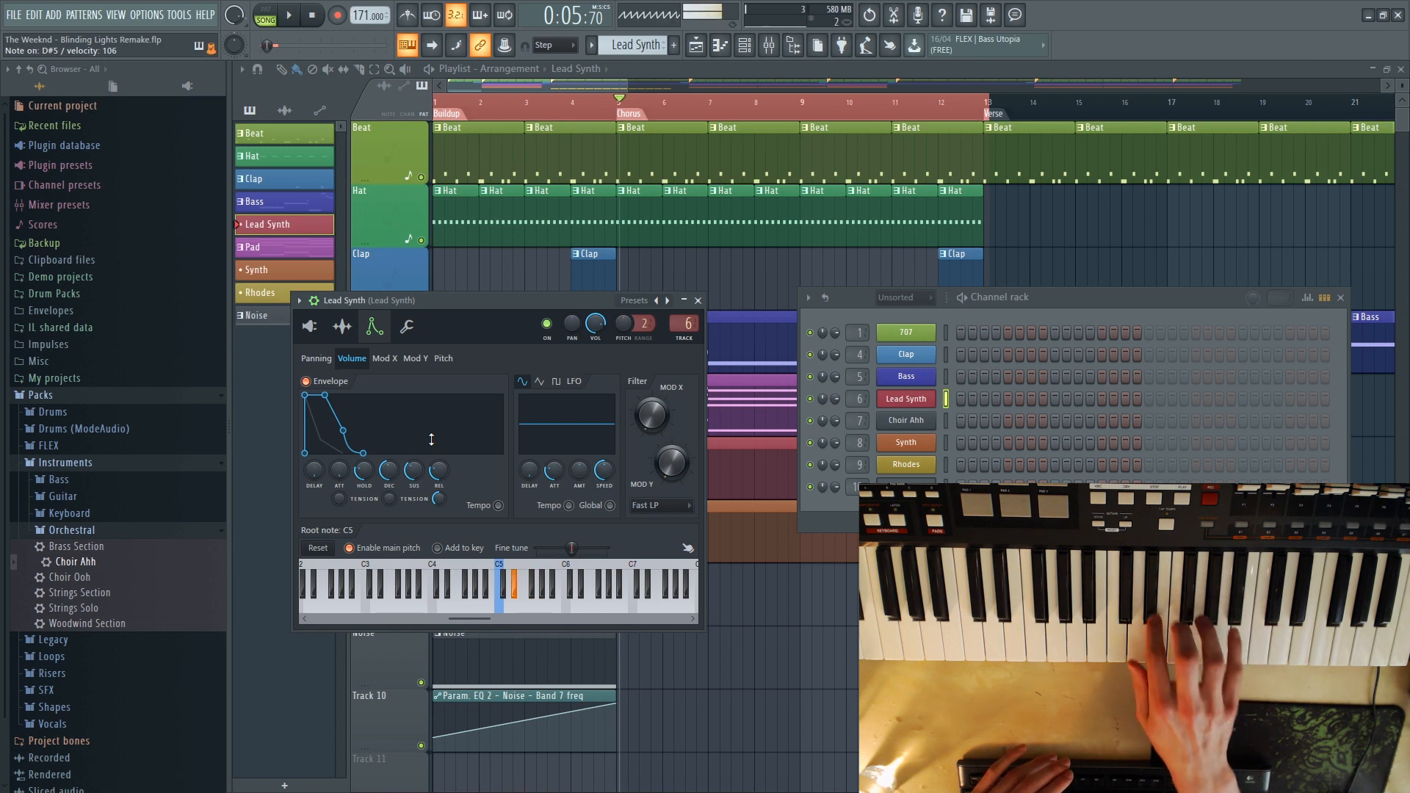
pyautogui.click(769, 47)
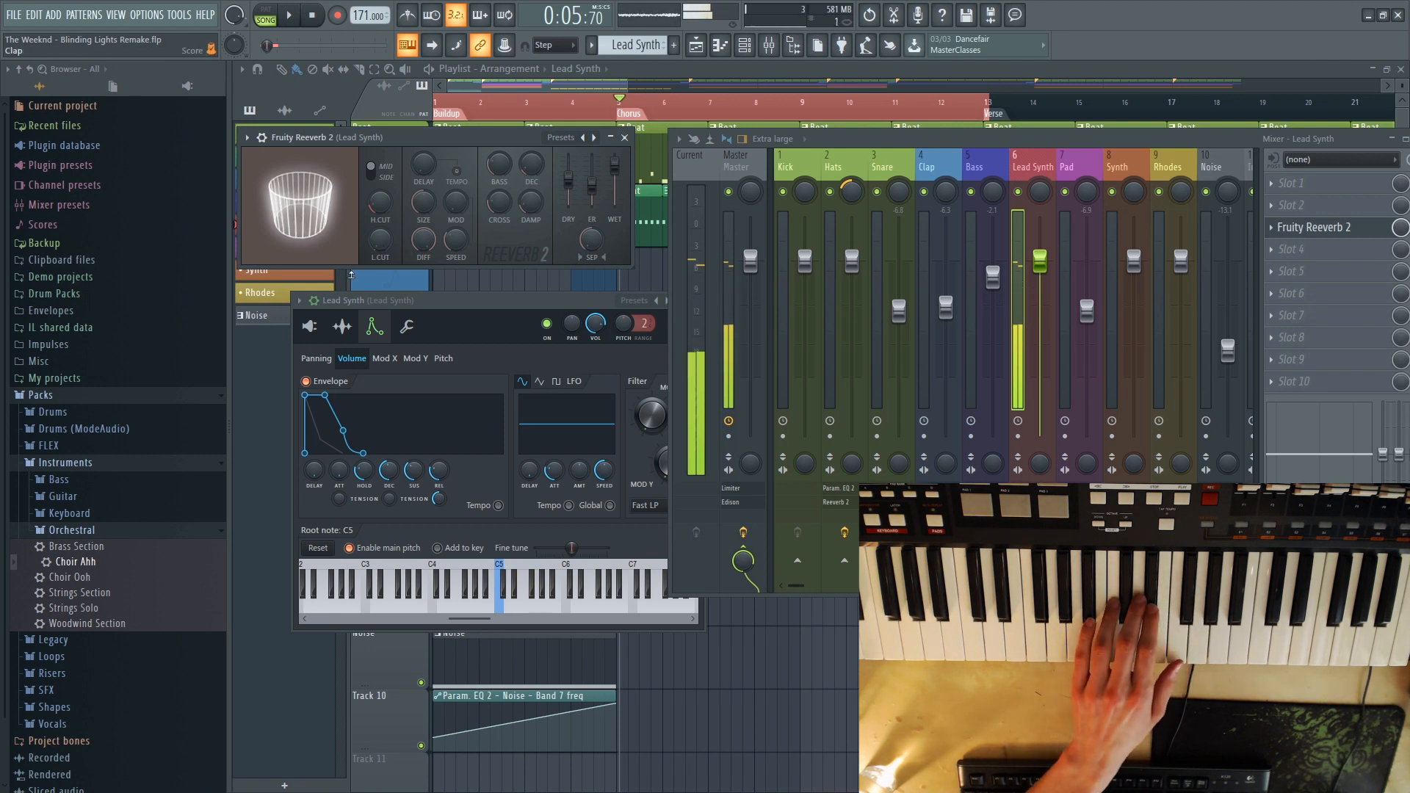
pyautogui.click(310, 327)
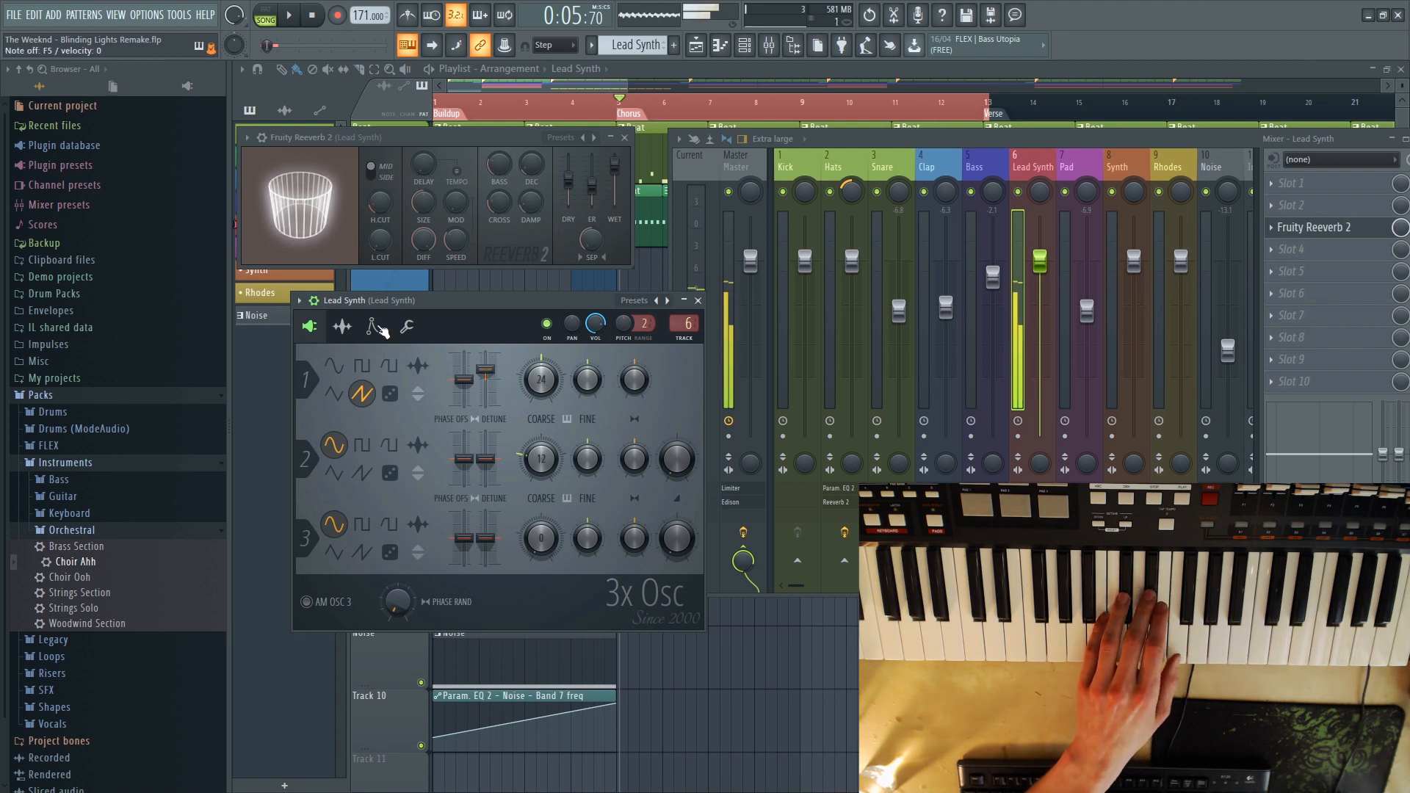
pyautogui.click(374, 326)
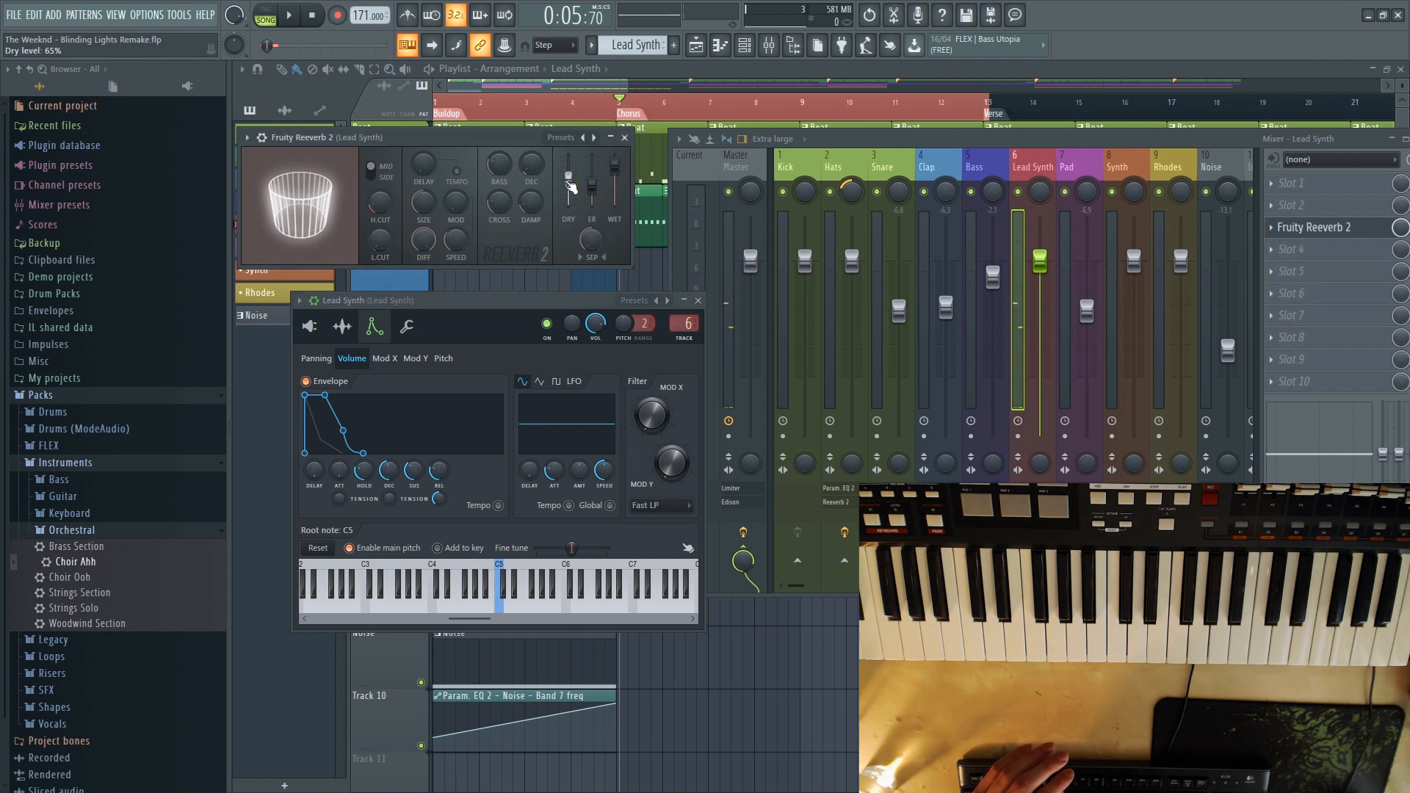
# Reshape the decay of the Lead Synth's Mod X envelope with a curved, slightly longer slope, and set the filter type to LP
pyautogui.click(385, 359)
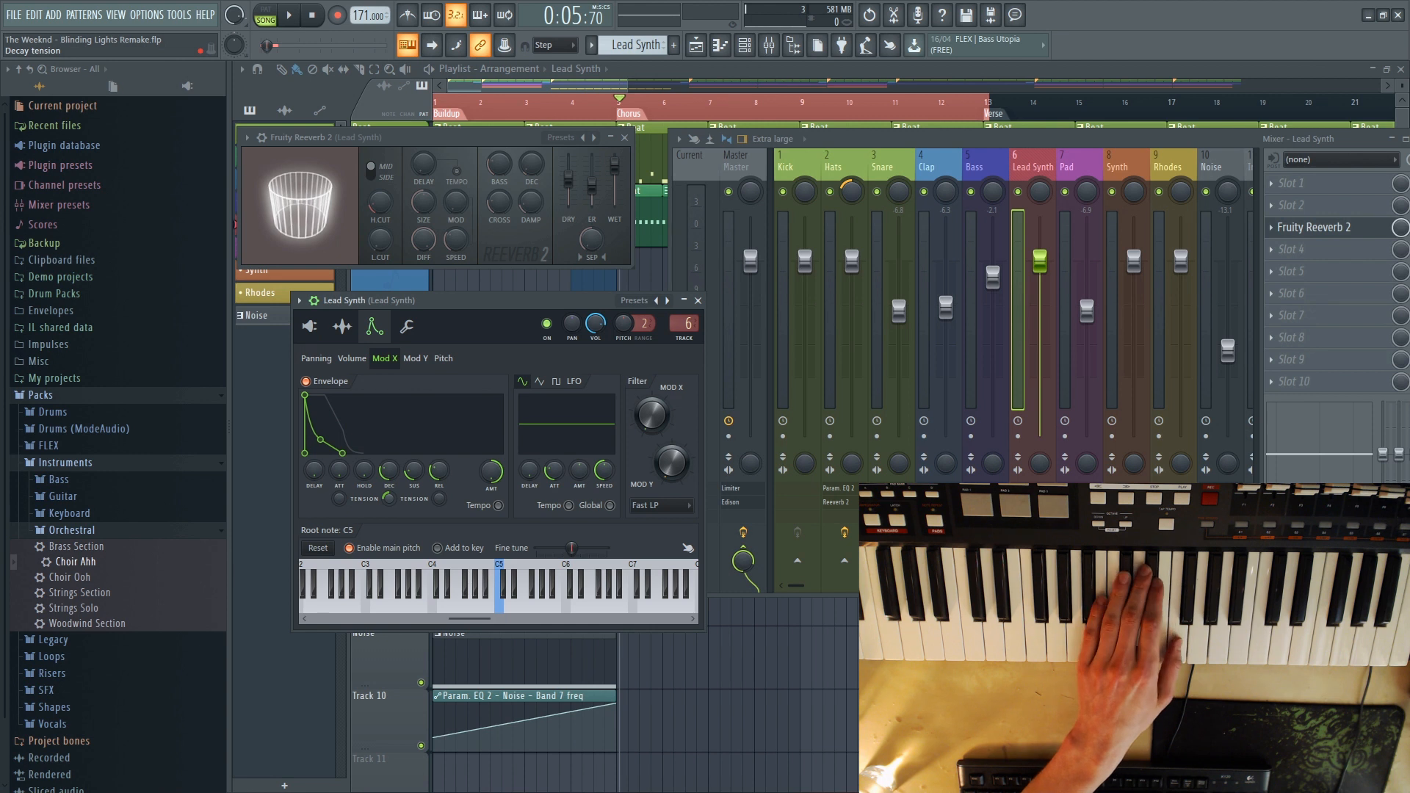
pyautogui.moveTo(389, 471); pyautogui.dragTo(411, 477)
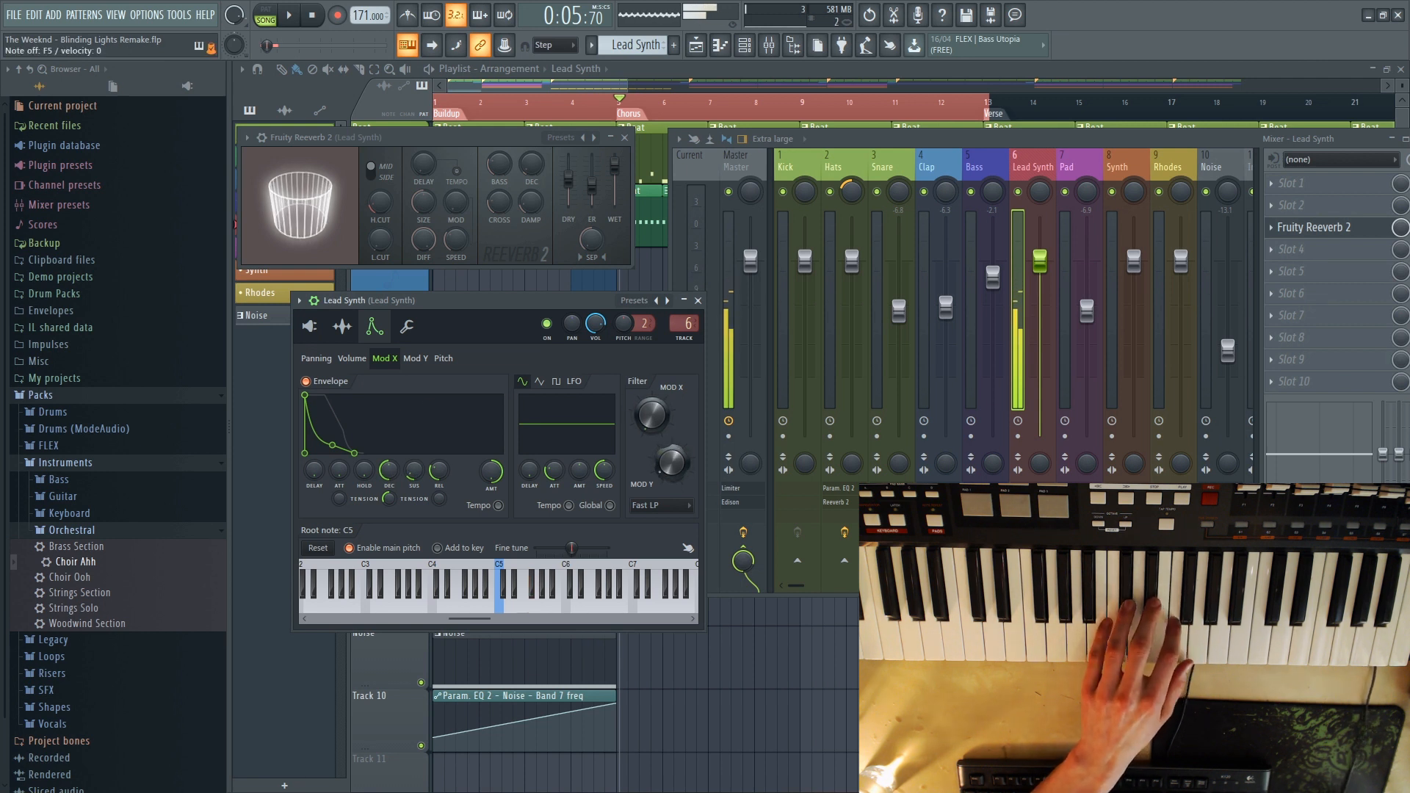
pyautogui.click(668, 613)
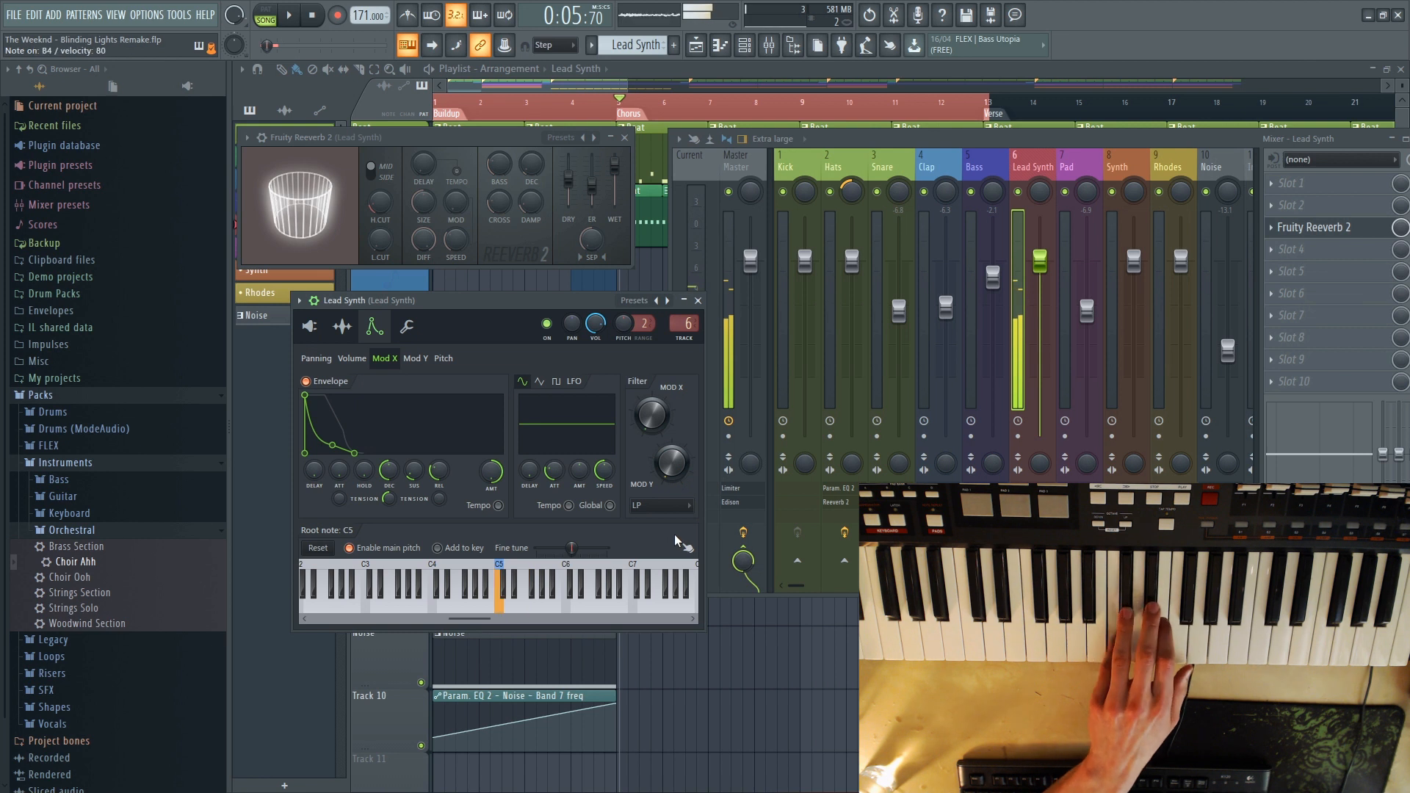
pyautogui.moveTo(383, 472); pyautogui.dragTo(383, 467)
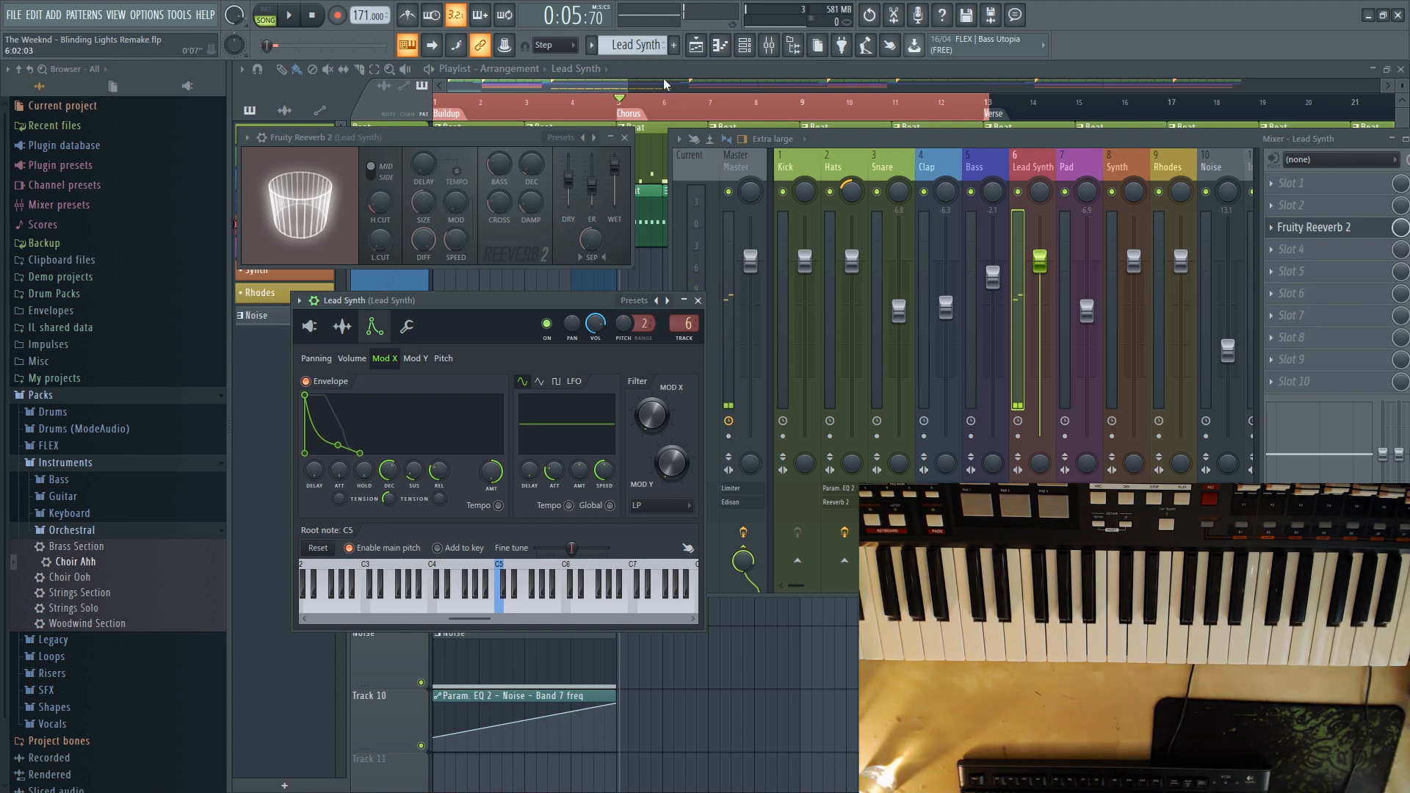
# Record the Lead Synth melody into its pattern from the Chorus at bar 5, and extend its playlist clip to bar 13
pyautogui.press('F12')
pyautogui.moveTo(623, 86); pyautogui.dragTo(560, 86)
pyautogui.moveTo(659, 101); pyautogui.dragTo(650, 100)
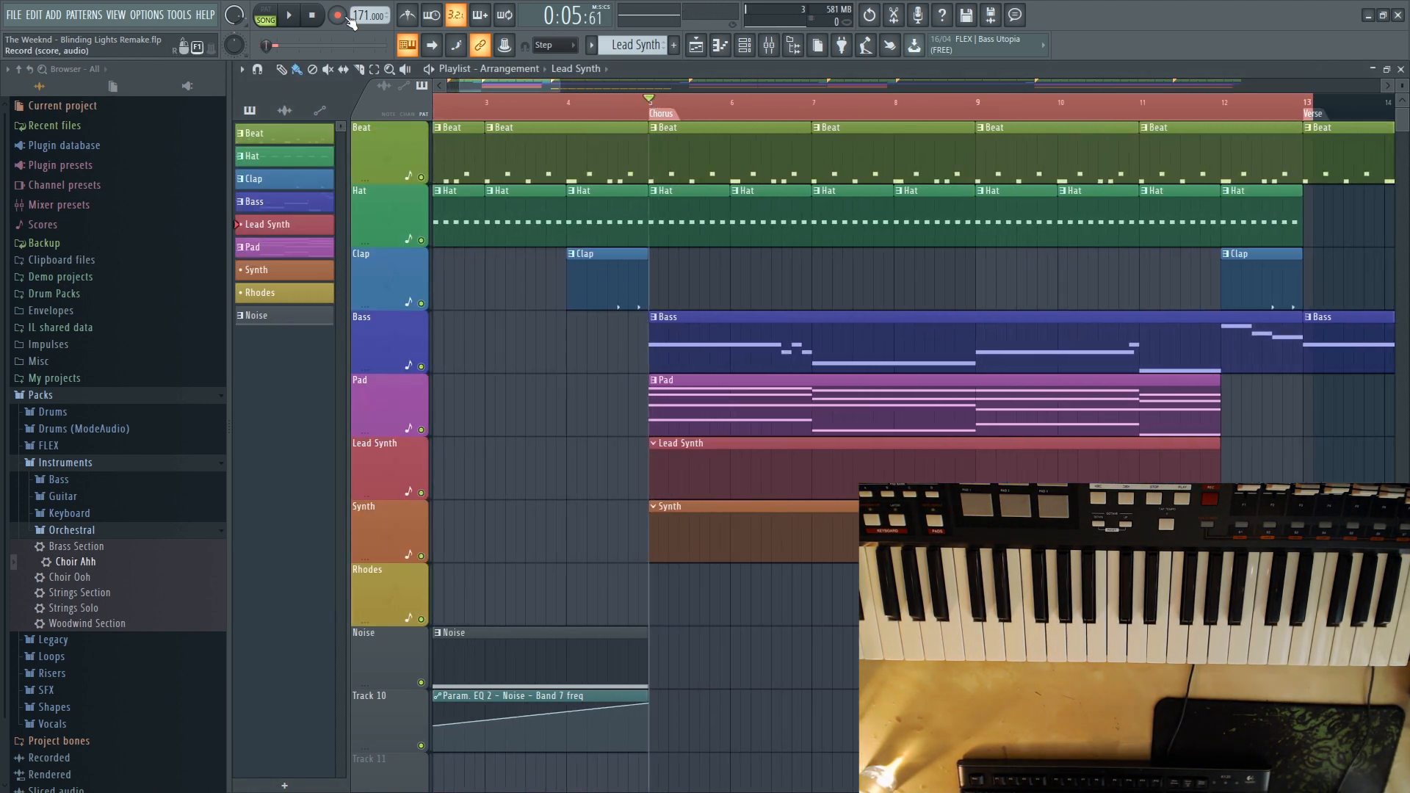
pyautogui.press('space')
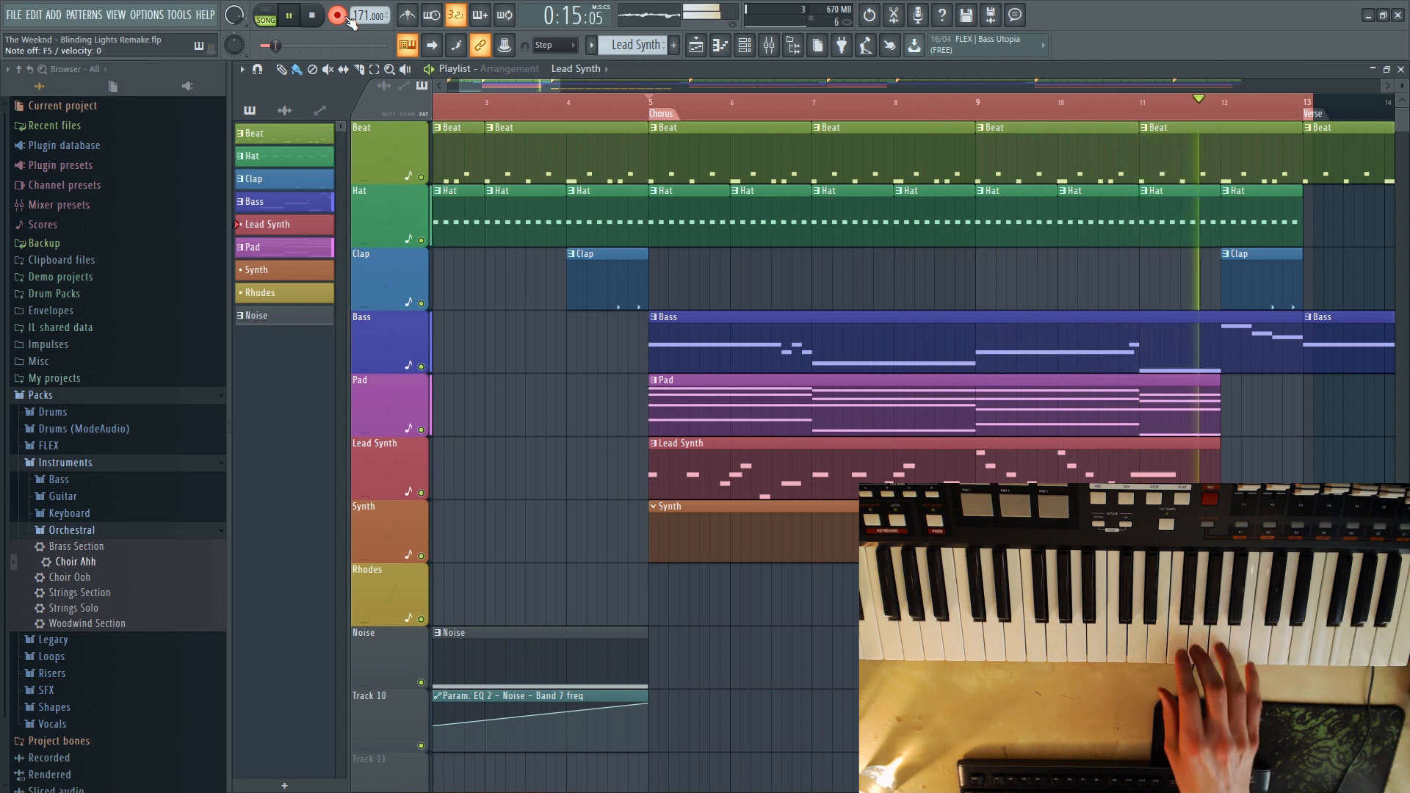
pyautogui.press('space')
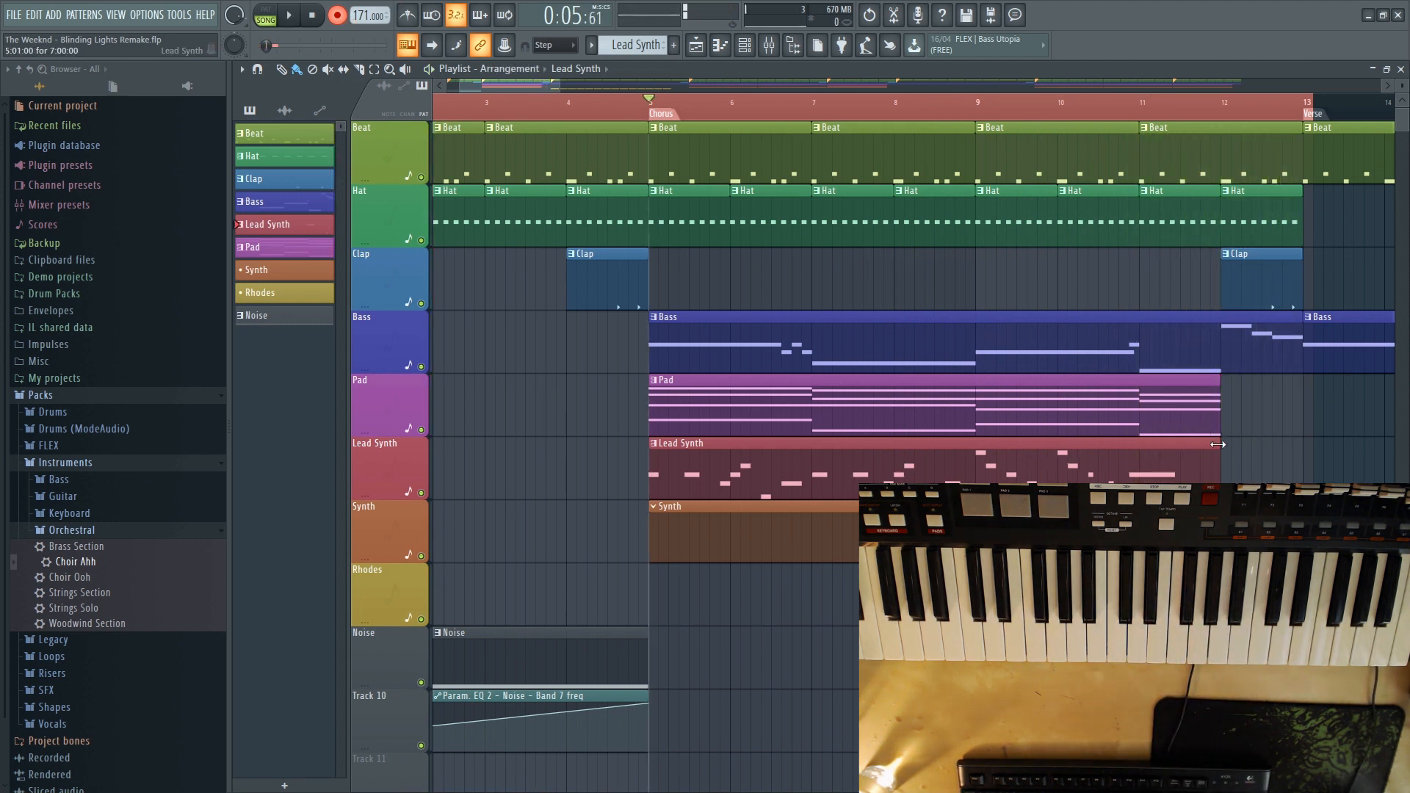
pyautogui.moveTo(1218, 444); pyautogui.dragTo(1301, 437)
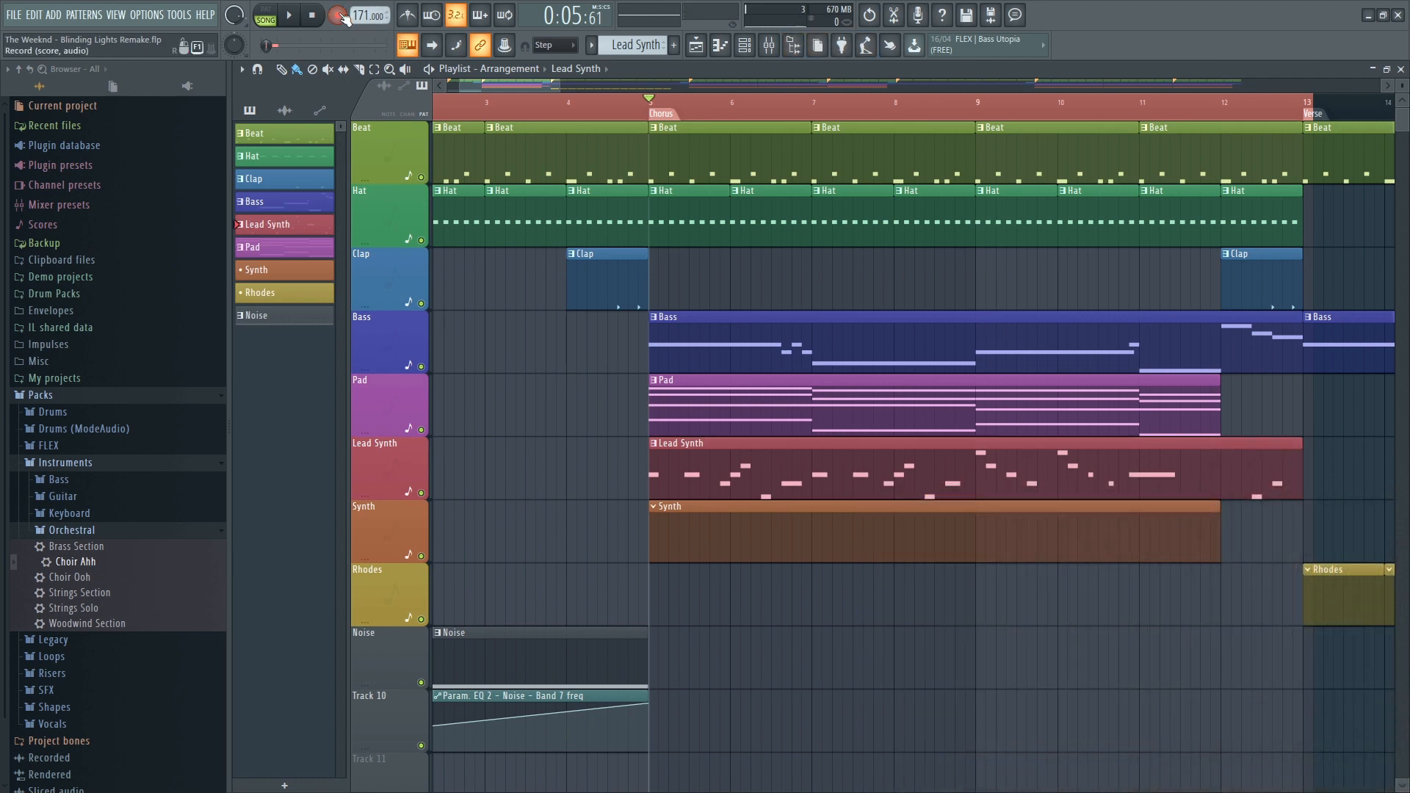
# Set oscillator 2 of the Lead Synth's 3x Osc to a saw wave, with a mix level of about 34% and a higher coarse pitch
pyautogui.click(743, 44)
pyautogui.click(911, 404)
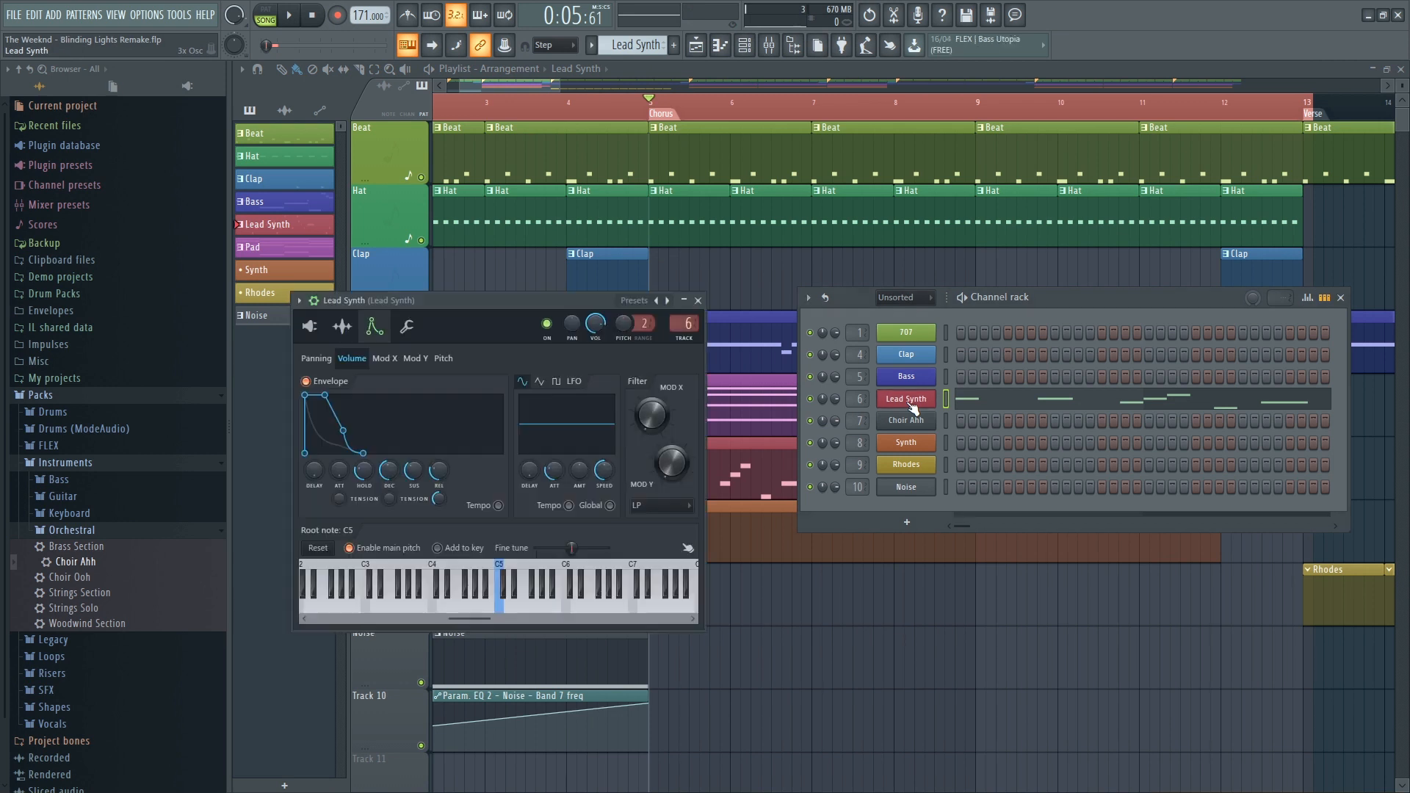
pyautogui.click(309, 327)
pyautogui.click(359, 473)
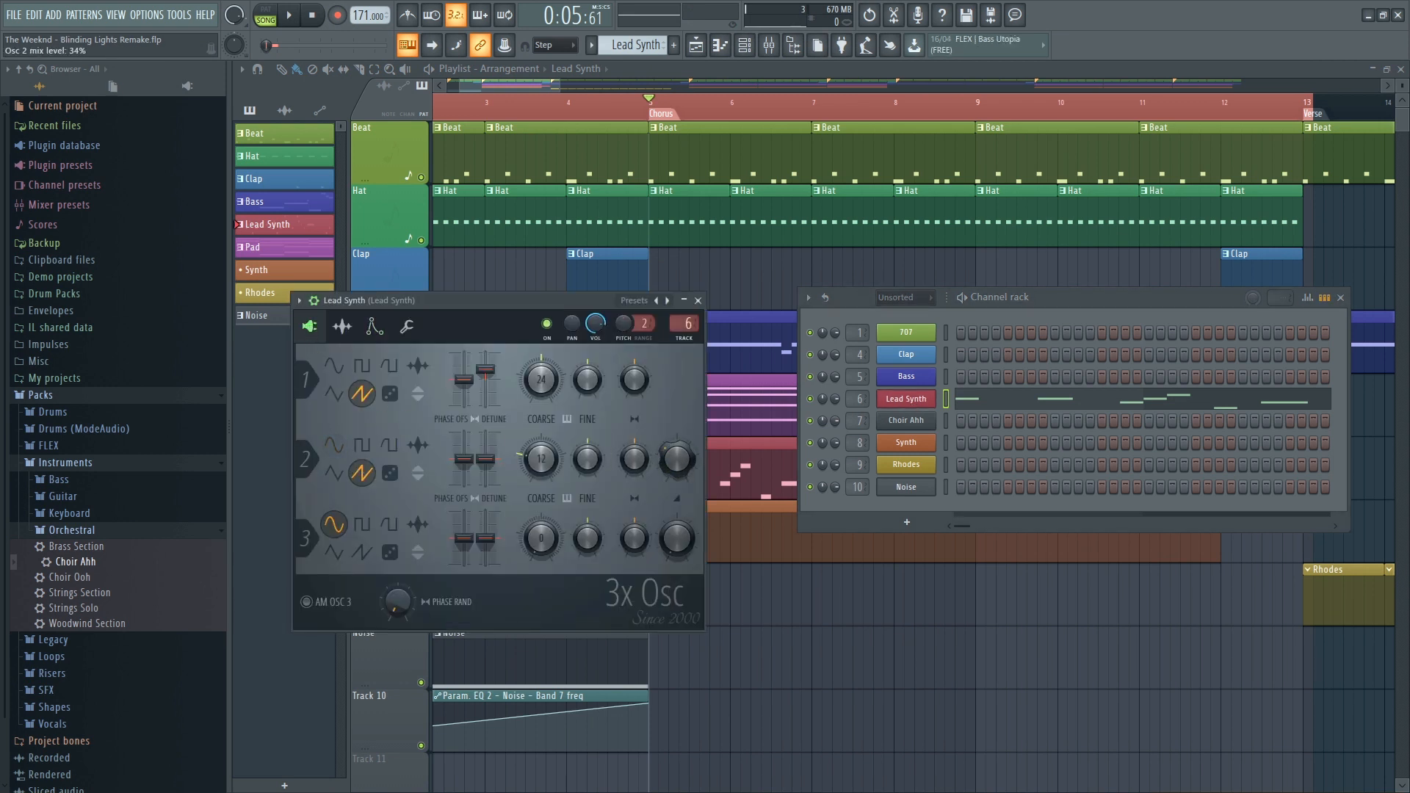
pyautogui.moveTo(538, 459); pyautogui.dragTo(538, 453)
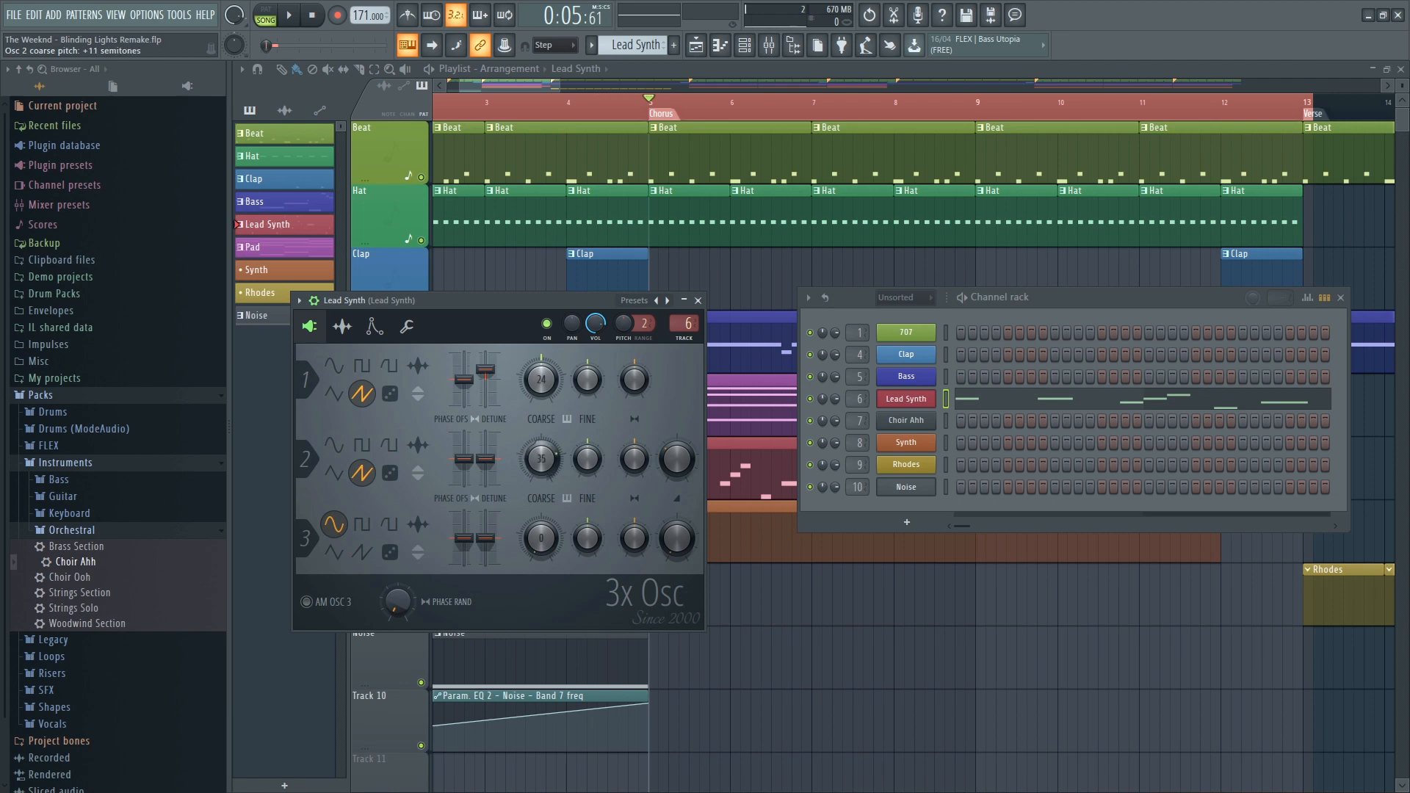
# Play back the melody, open it in the Lead Synth piano roll and level all note velocities to about 80%
pyautogui.press('space')
pyautogui.press('space')
pyautogui.press('space')
pyautogui.rightClick(768, 281)
pyautogui.doubleClick(705, 451)
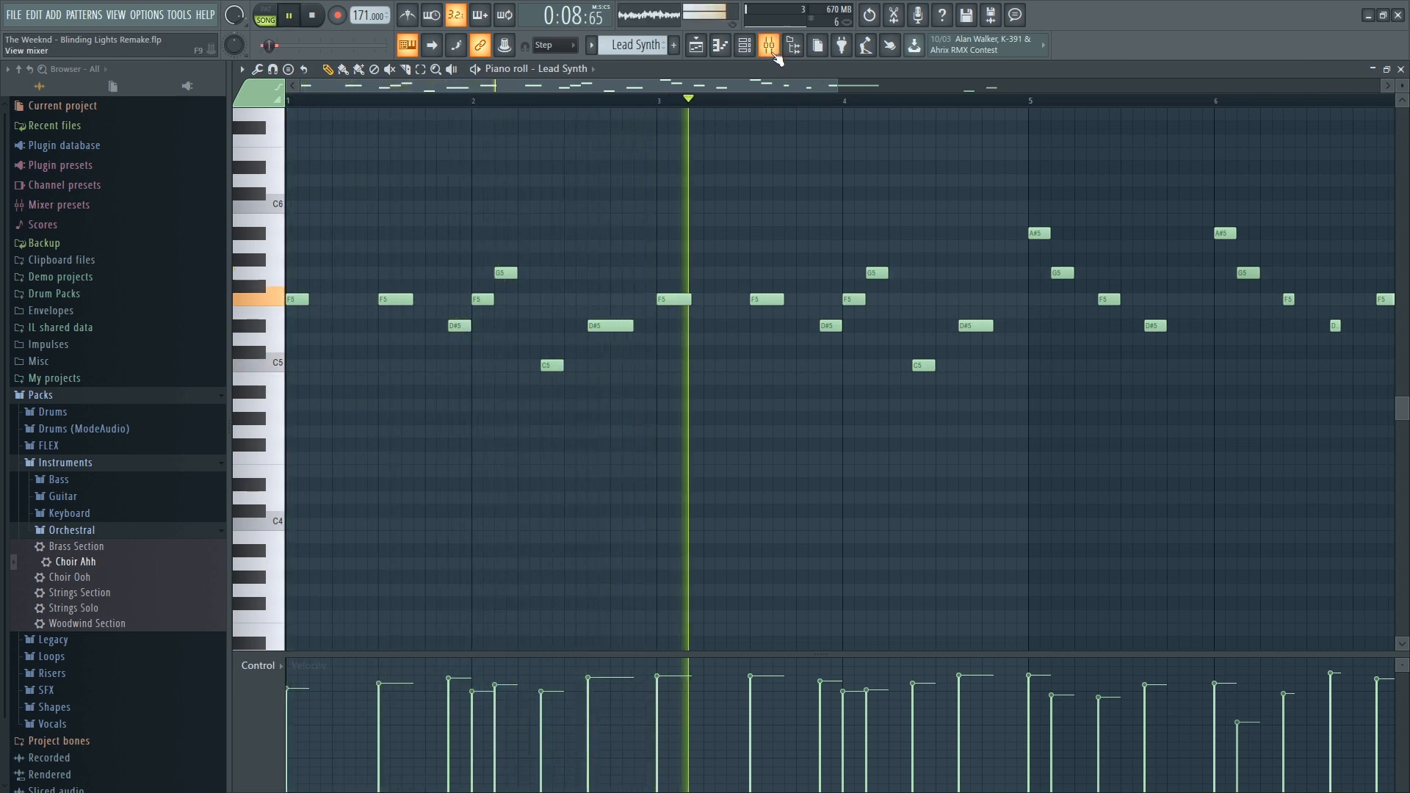
pyautogui.click(743, 45)
pyautogui.click(906, 399)
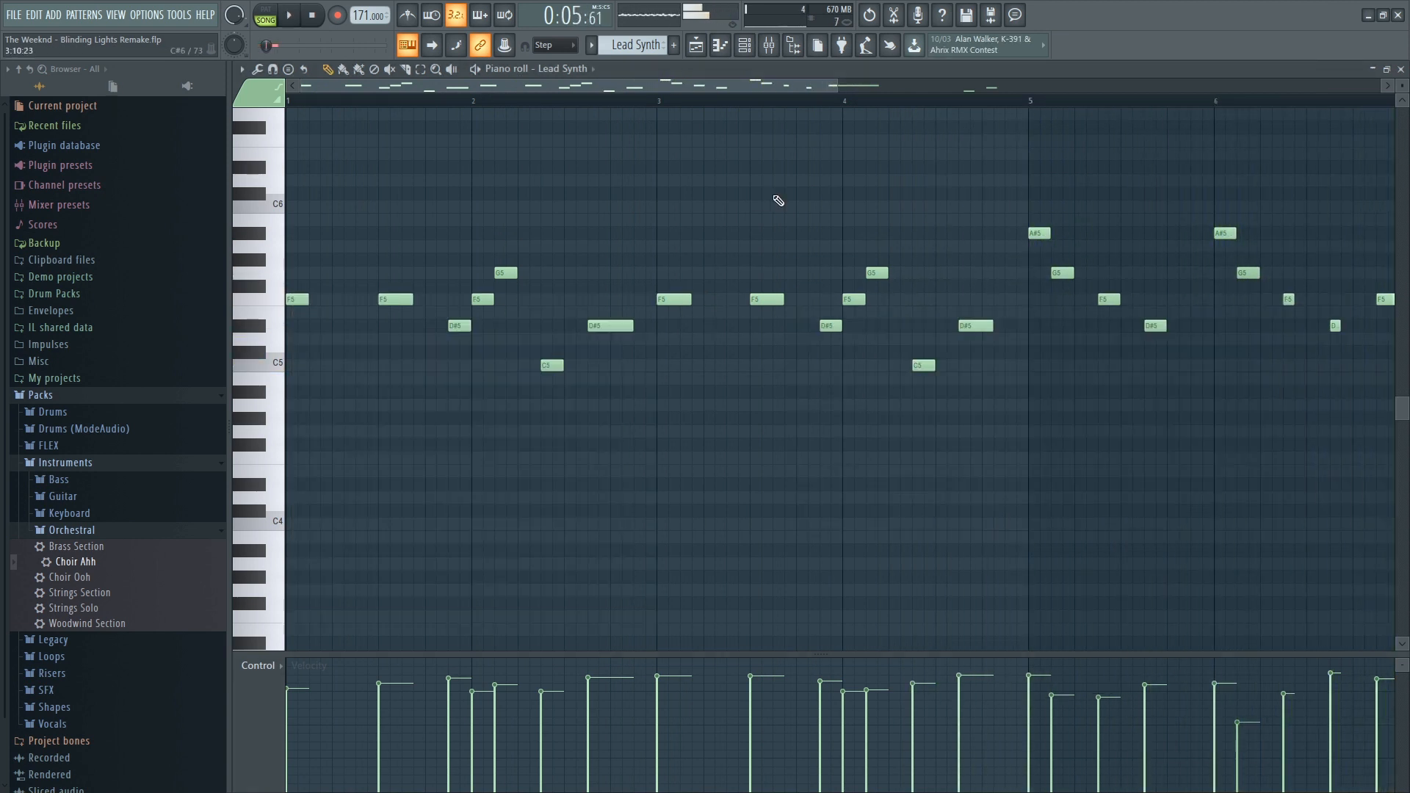
pyautogui.hotkey('ctrl', 'a')
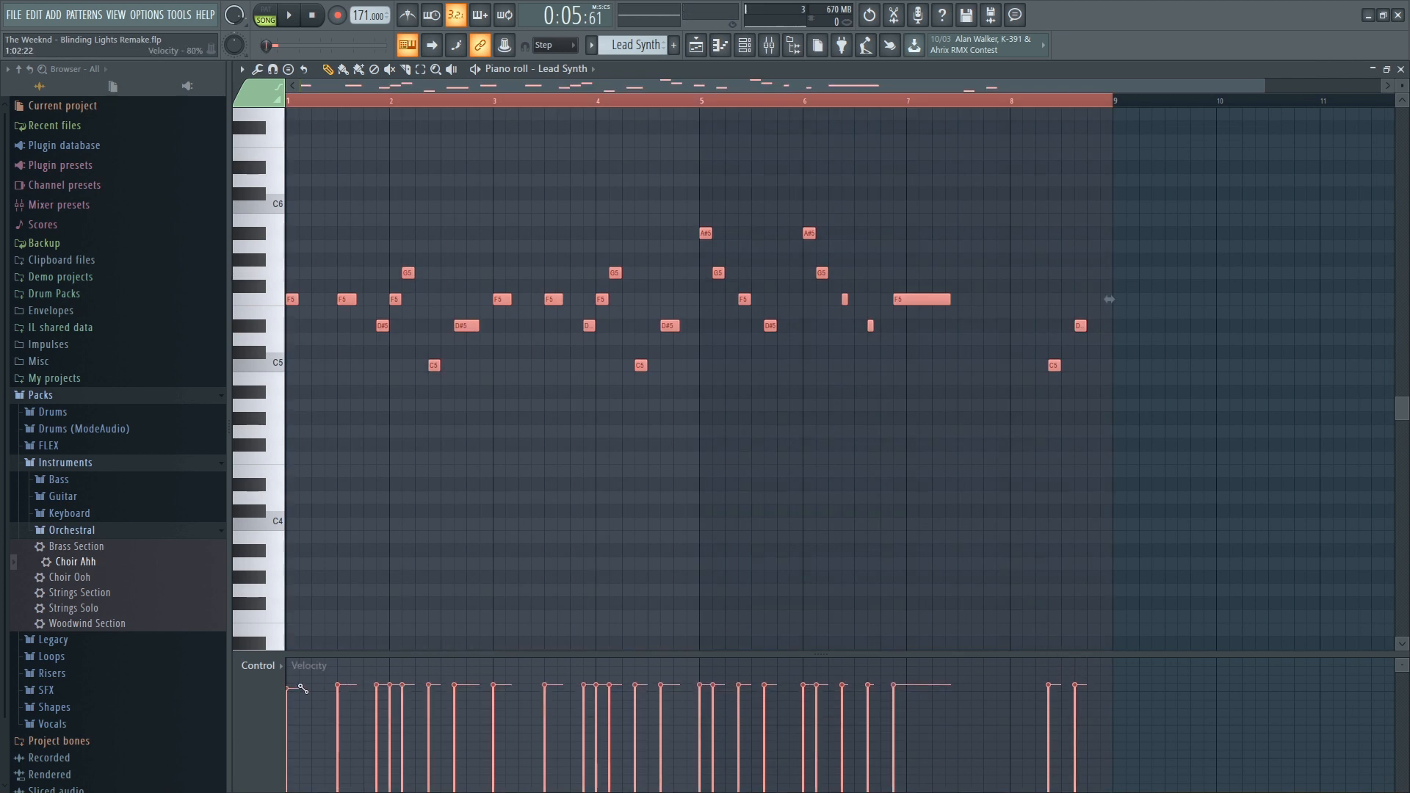
# Set the decay time of the Lead Synth track's Fruity Reeverb 2 to 2.5 sec during playback
pyautogui.press('space')
pyautogui.click(769, 45)
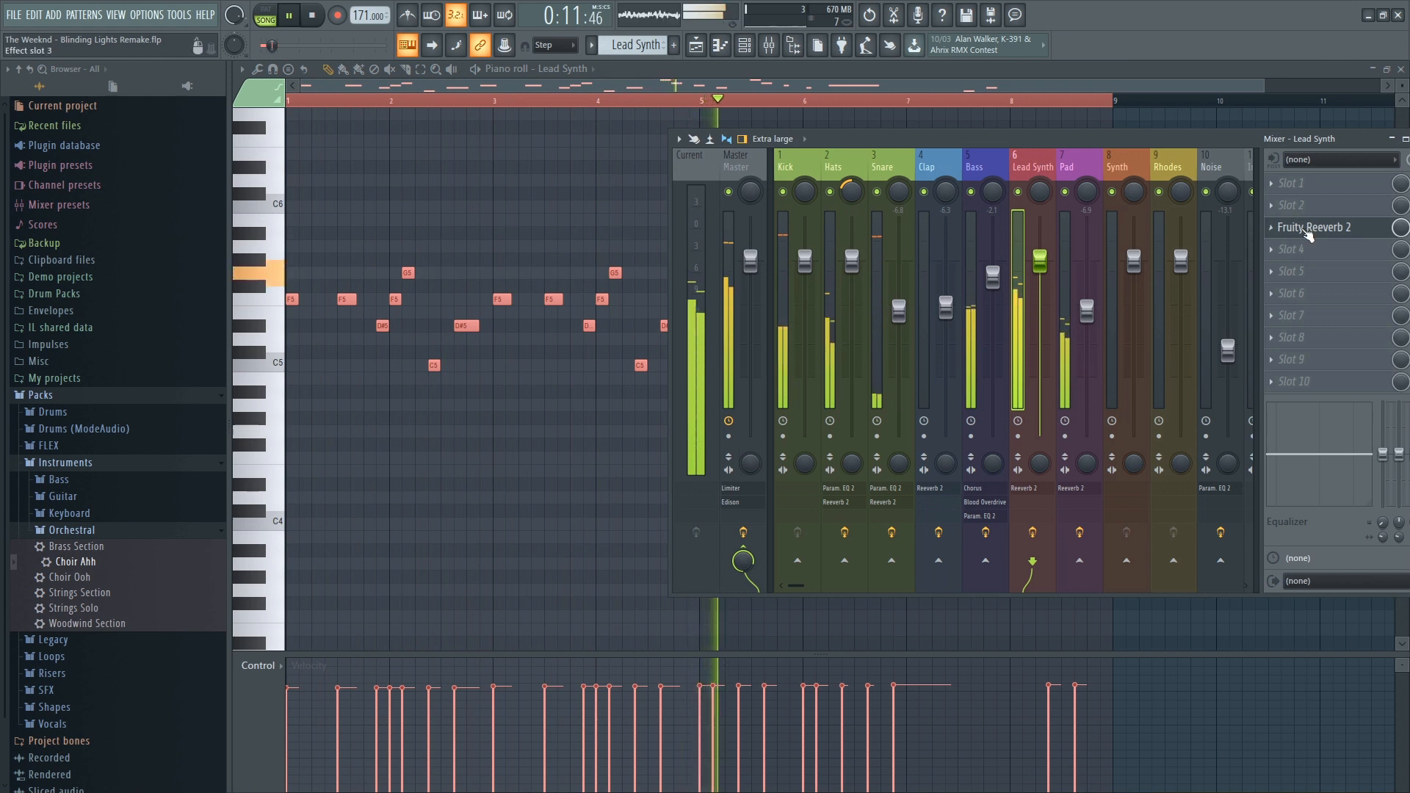
pyautogui.click(1309, 233)
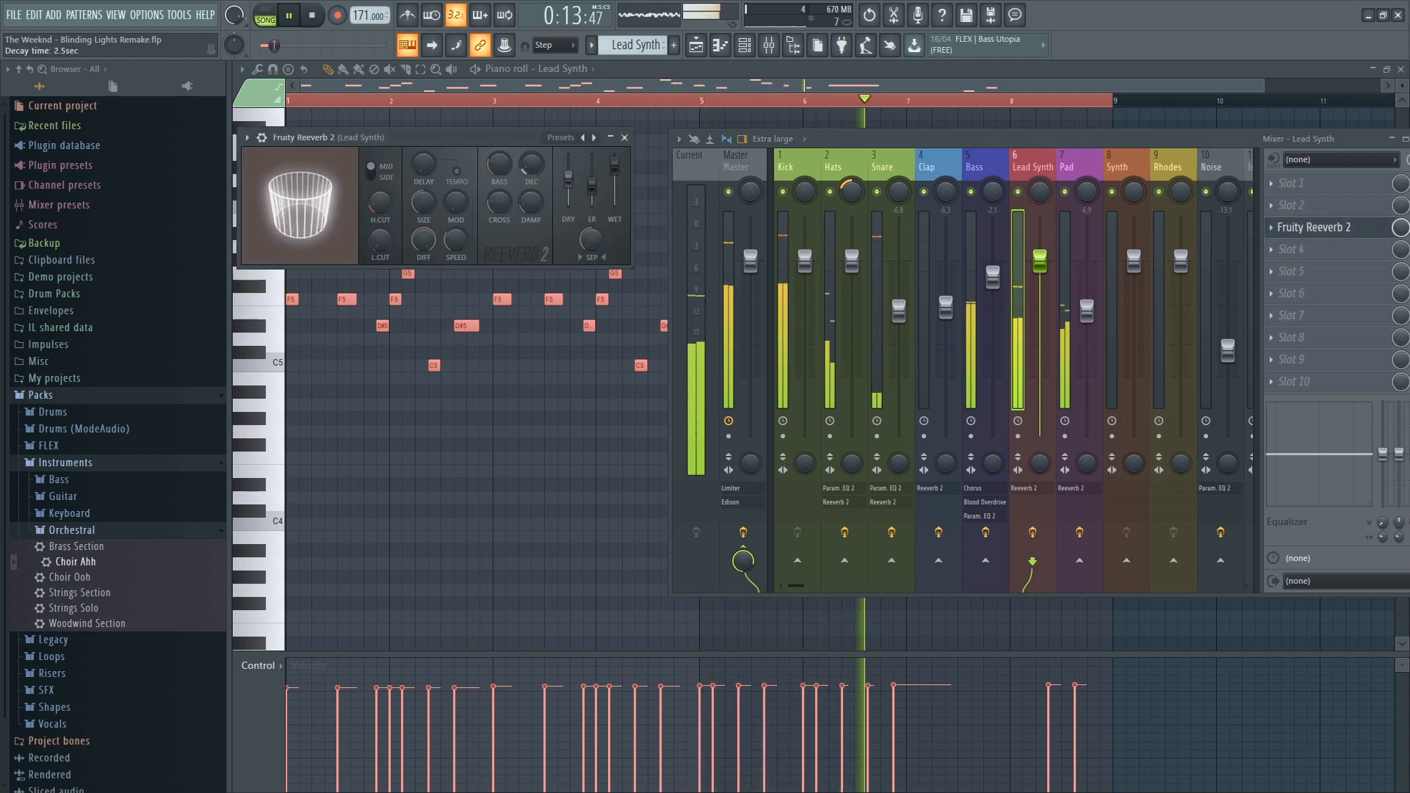
pyautogui.press('space')
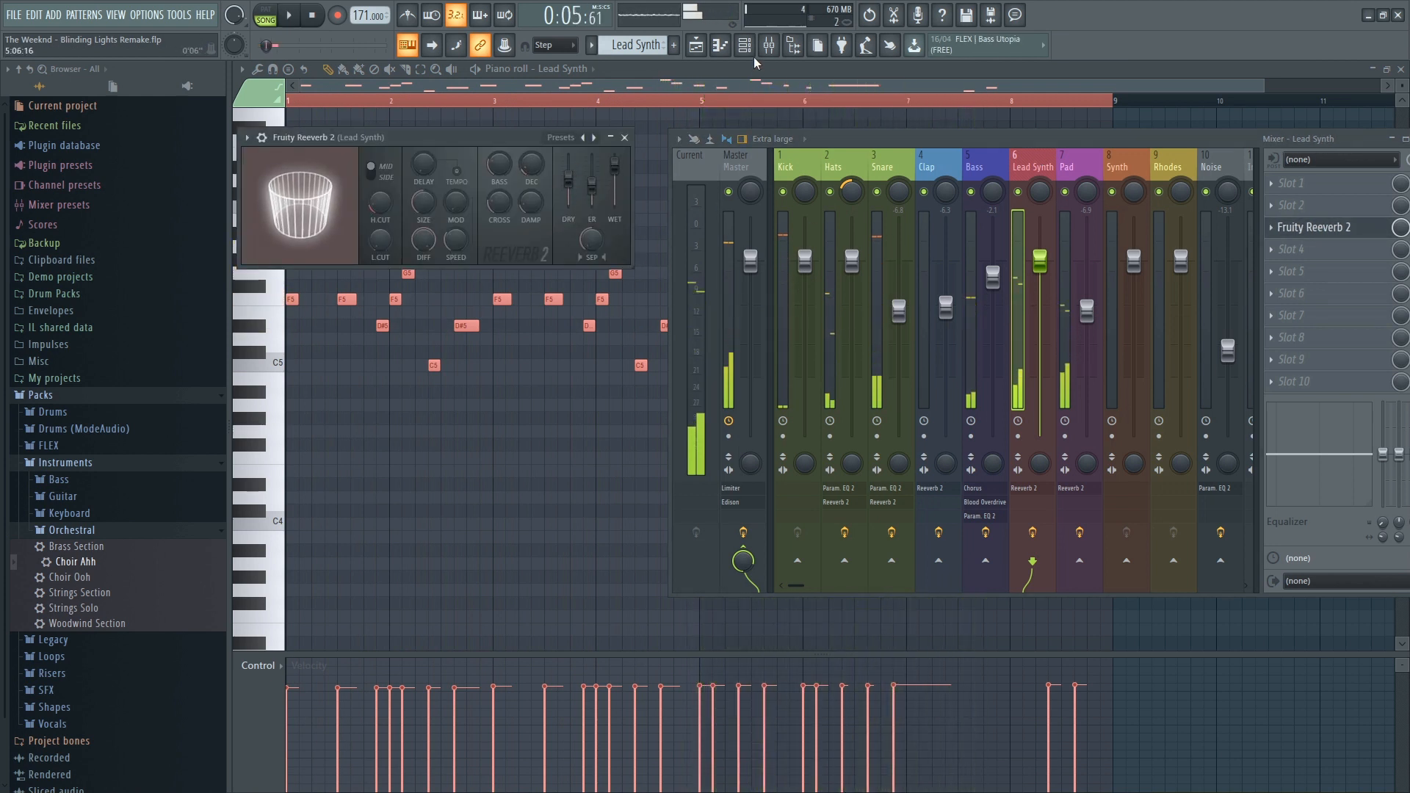
# Open the Pad clip from the playlist in the piano roll and copy all its chord notes
pyautogui.click(697, 48)
pyautogui.moveTo(800, 80); pyautogui.dragTo(834, 109)
pyautogui.doubleClick(617, 400)
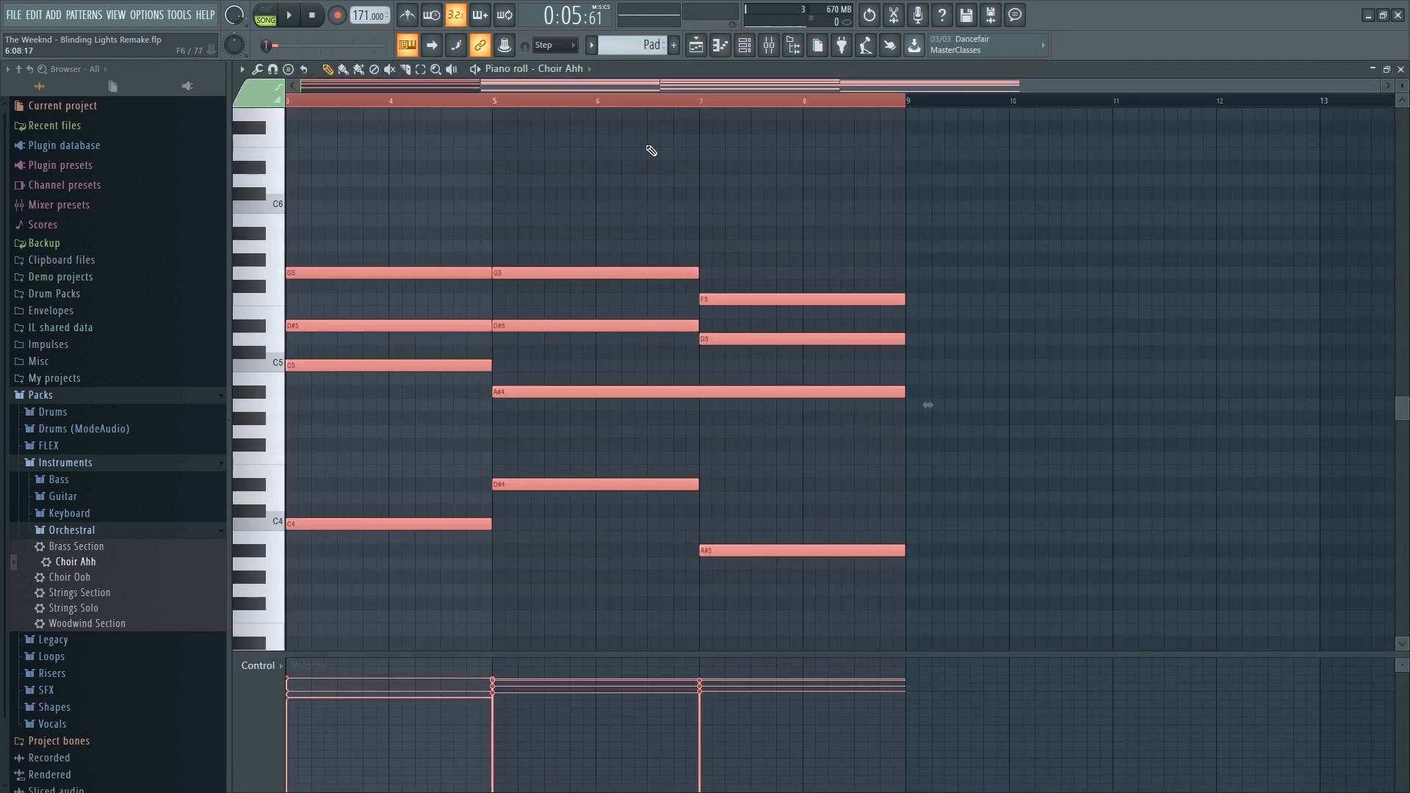
pyautogui.moveTo(694, 87); pyautogui.dragTo(517, 97)
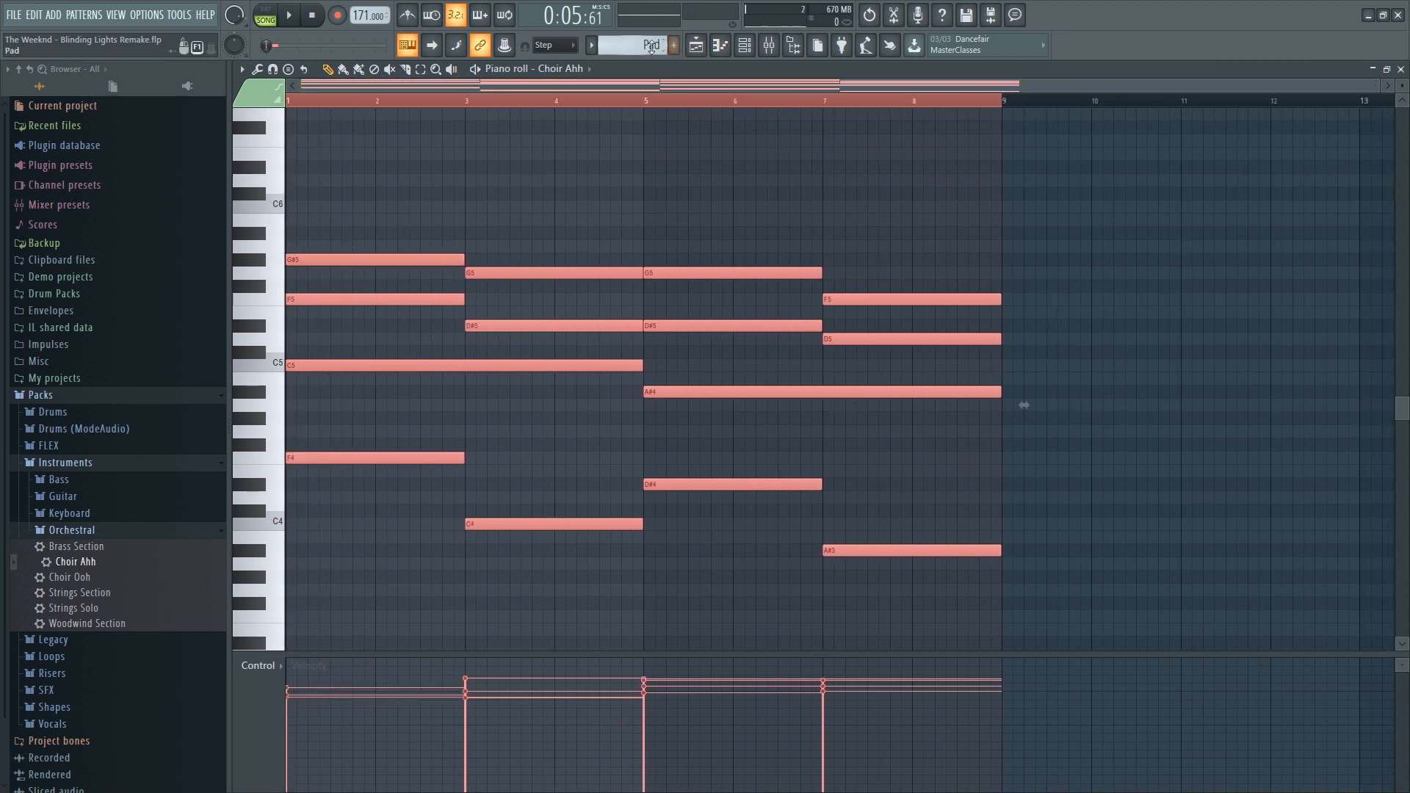
# Paste the copied pad chords into the Synth channel's piano roll in the Synth pattern, and play the pattern
pyautogui.click(651, 47)
pyautogui.click(680, 135)
pyautogui.click(744, 46)
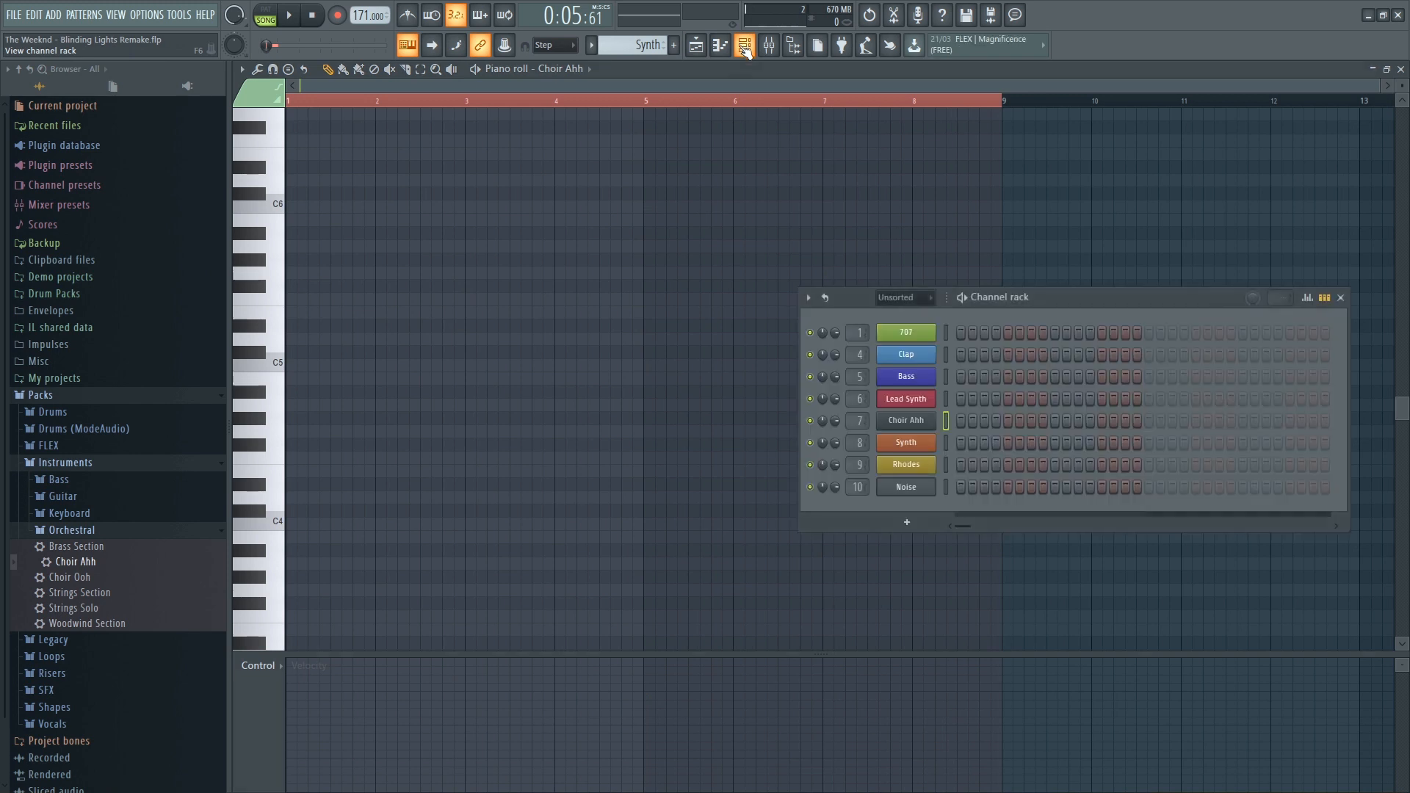
pyautogui.click(945, 442)
pyautogui.click(720, 45)
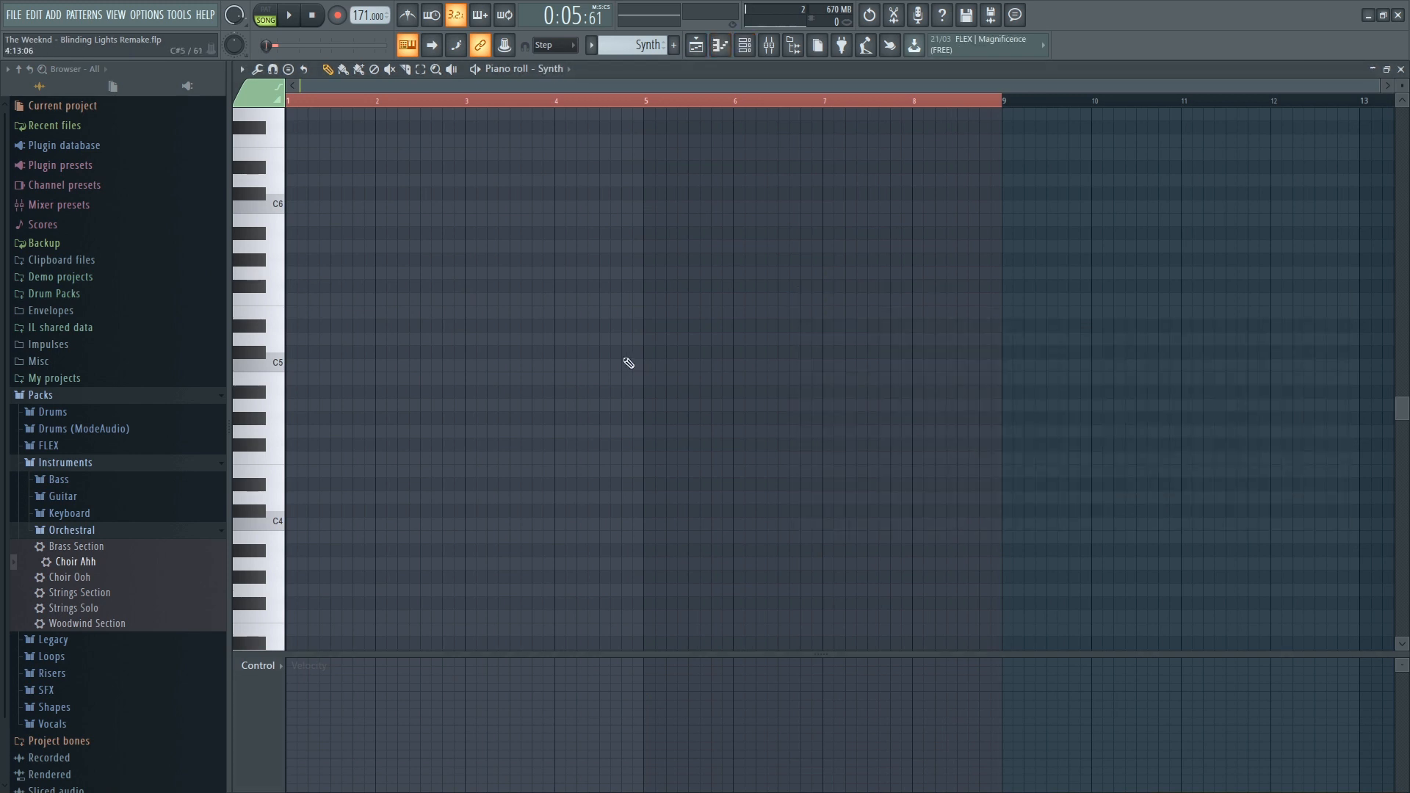
pyautogui.hotkey('ctrl', 'v')
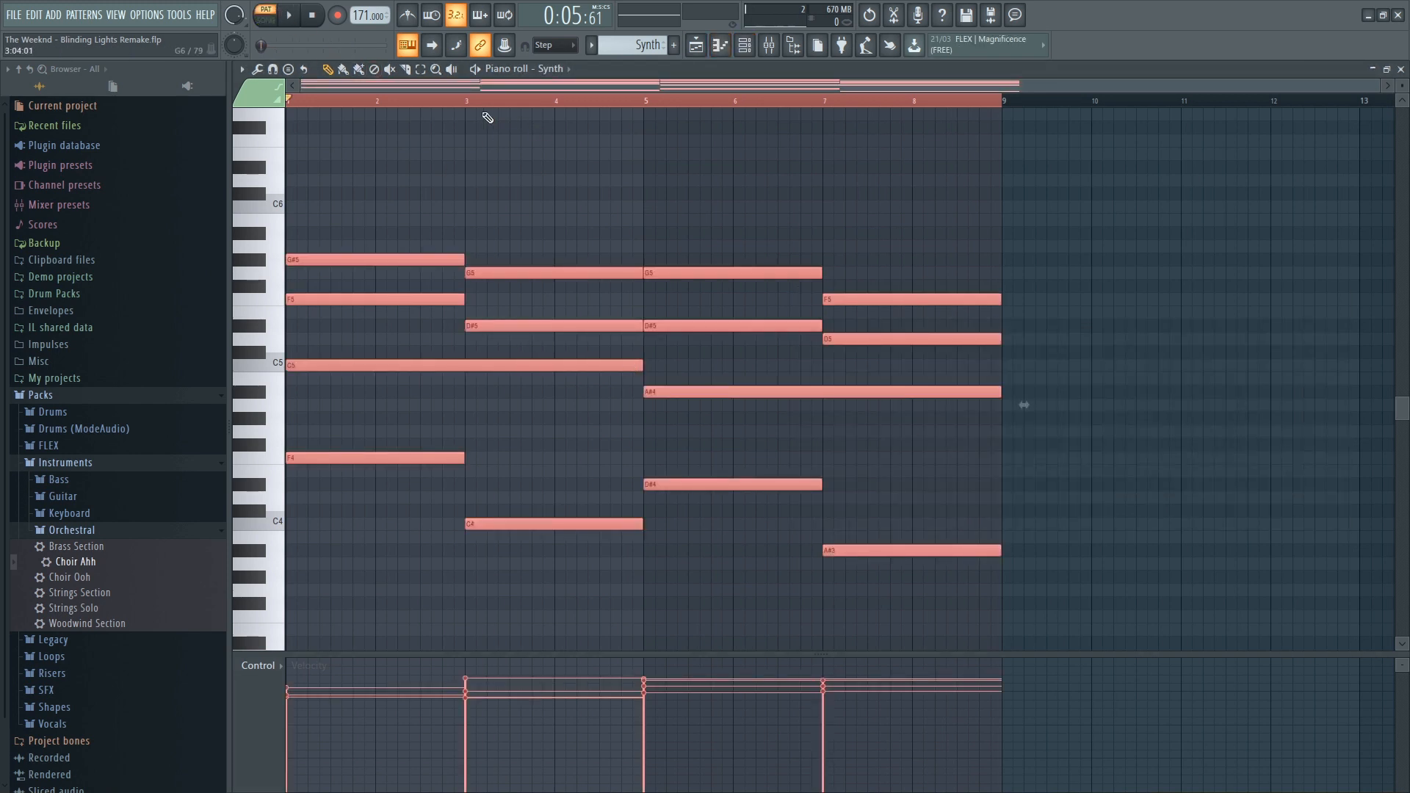
pyautogui.press('space')
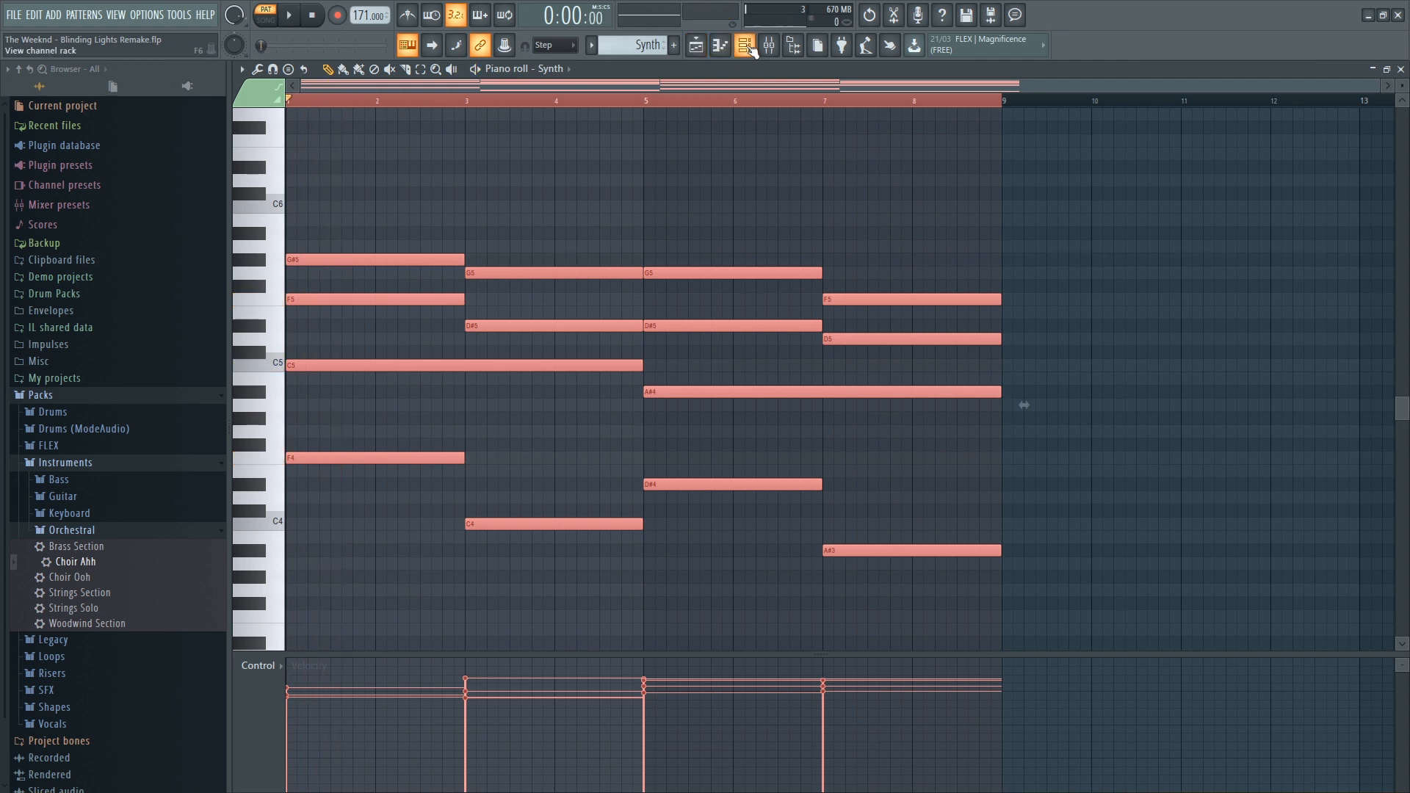
# Set oscillators 1 and 2 of the Synth channel's 3x Osc to saw waves and try a 9% mix level for oscillator 2
pyautogui.click(744, 46)
pyautogui.click(910, 443)
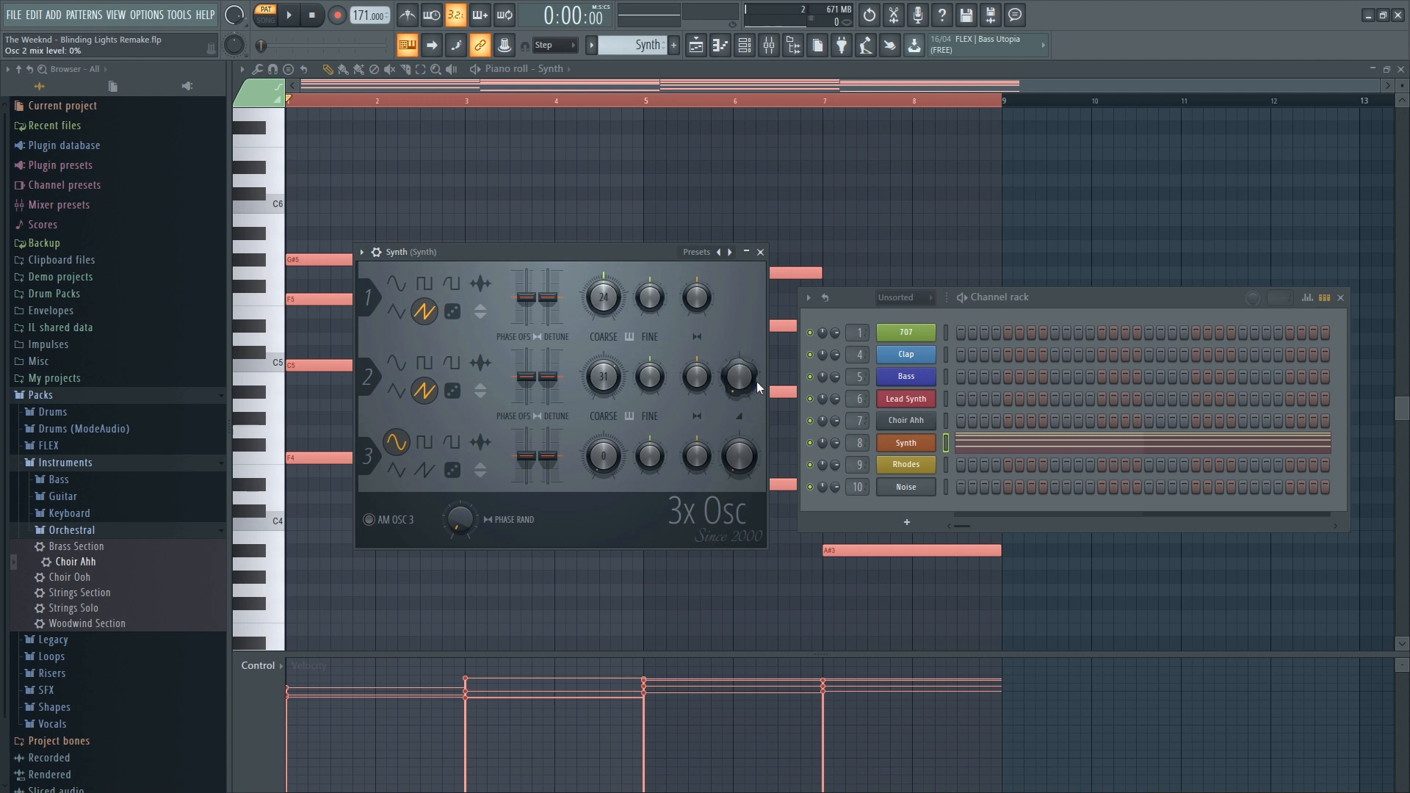
pyautogui.moveTo(734, 381); pyautogui.dragTo(735, 360)
pyautogui.press('space')
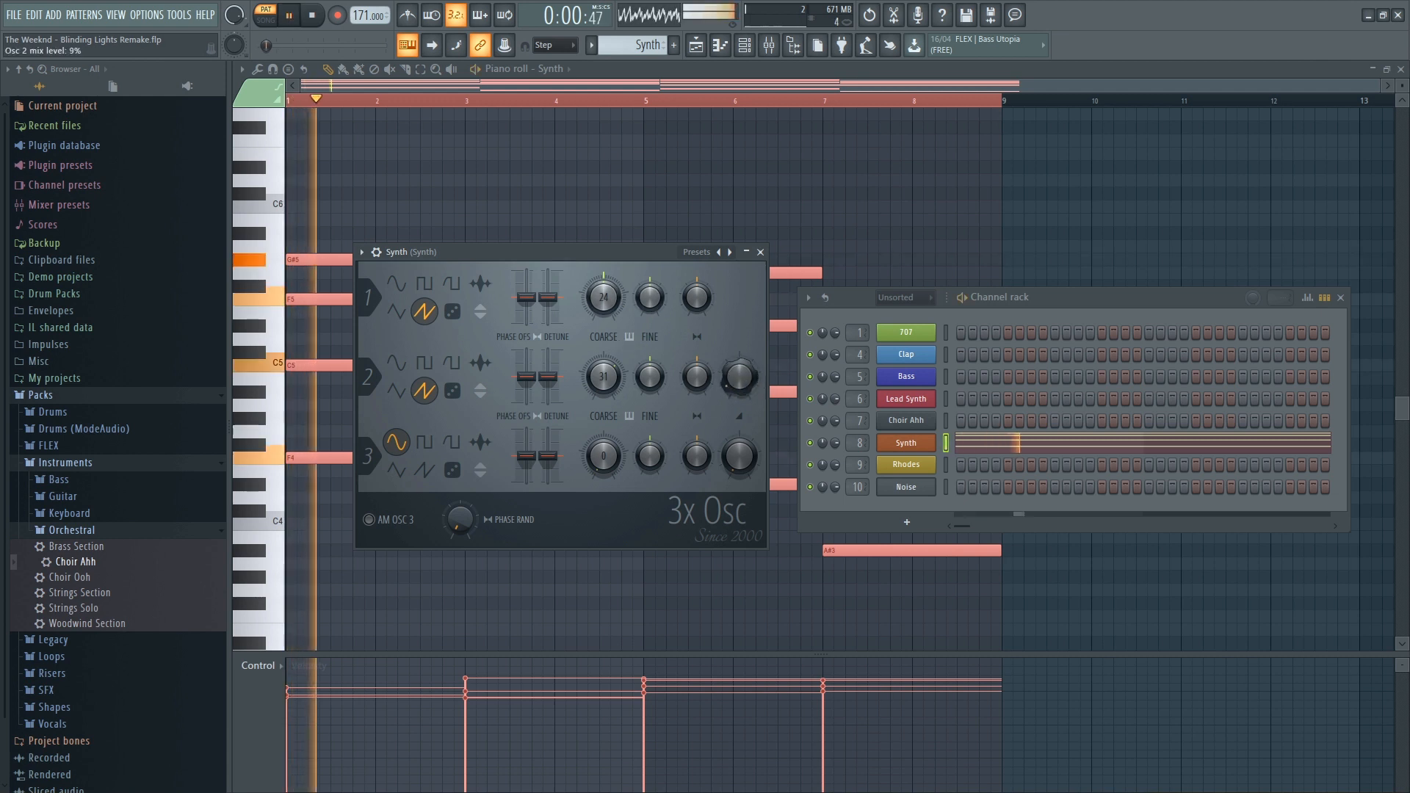
pyautogui.press('space')
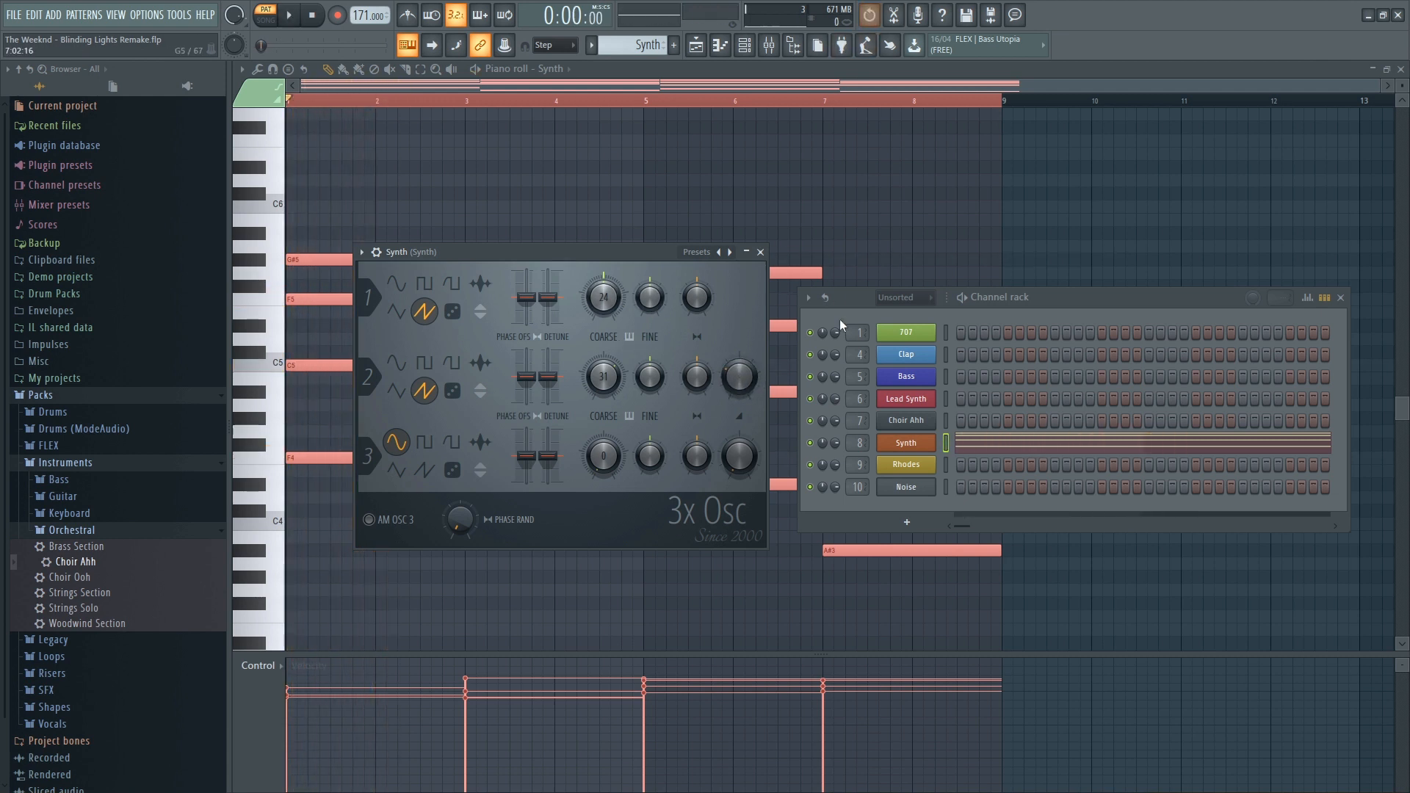
# Lower the Synth mixer track's volume to about -10 dB and set its oscillator 2 mix level to 30%
pyautogui.click(777, 44)
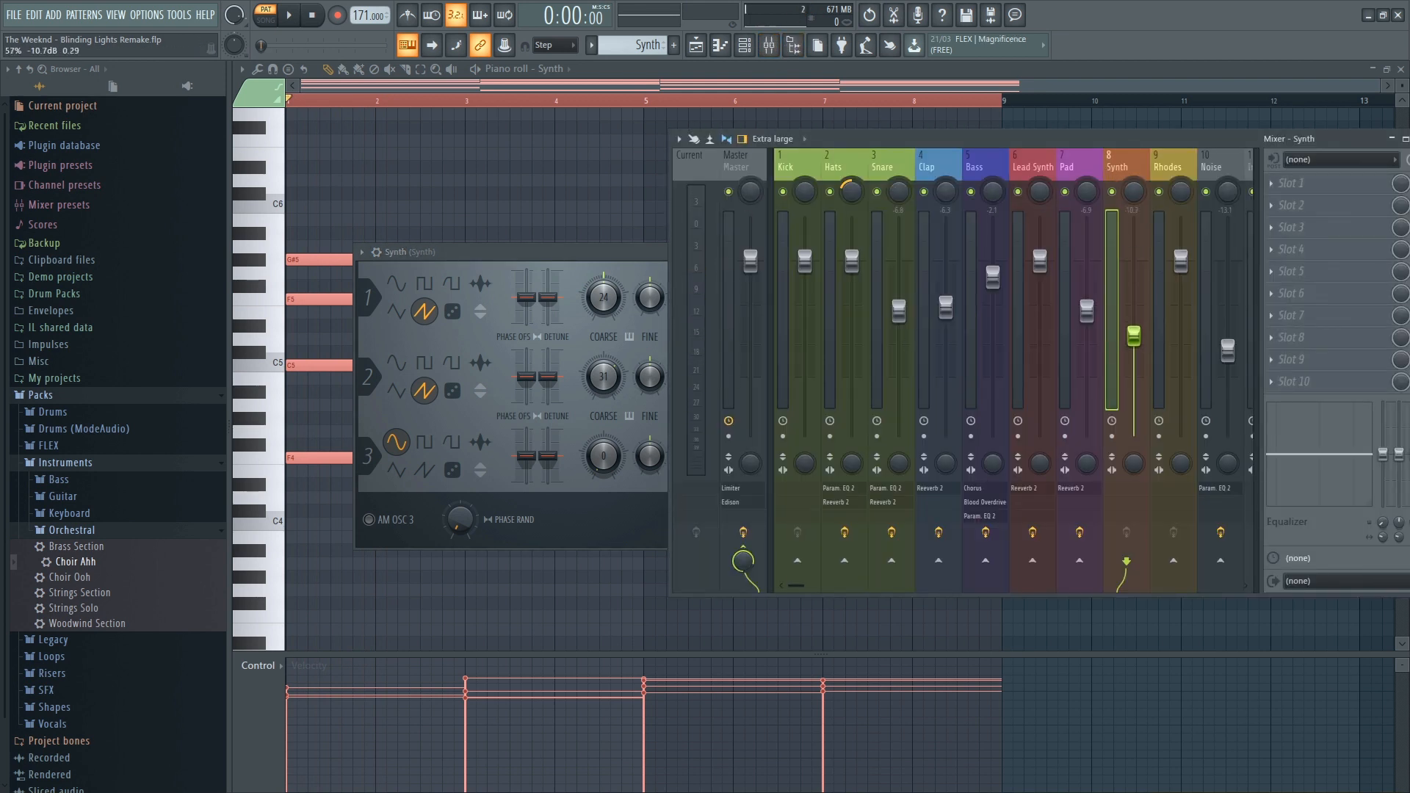
pyautogui.press('space')
pyautogui.click(639, 266)
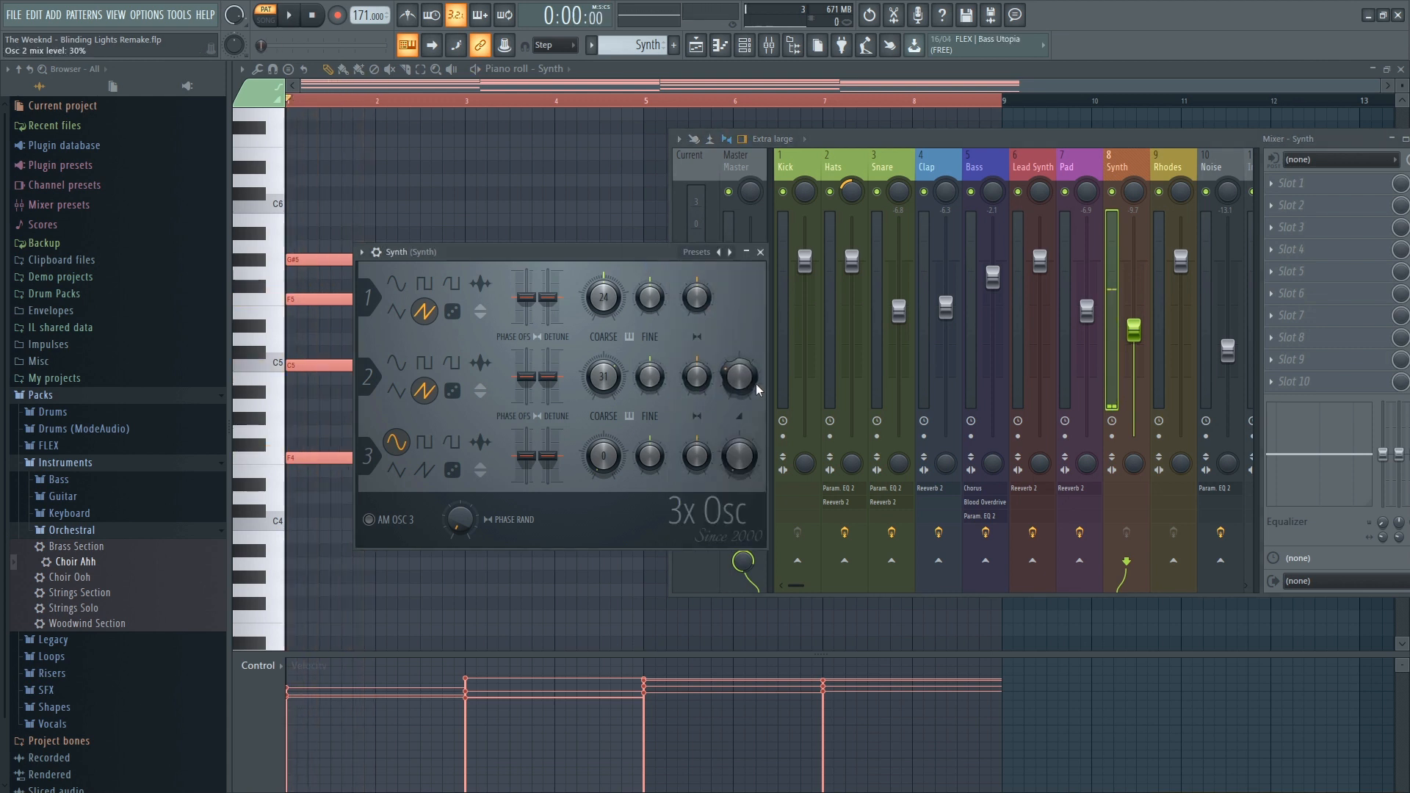
# Transpose all notes of the Synth pattern down one octave and play the result
pyautogui.click(585, 194)
pyautogui.hotkey('ctrl', 'a')
pyautogui.moveTo(374, 262); pyautogui.dragTo(348, 422)
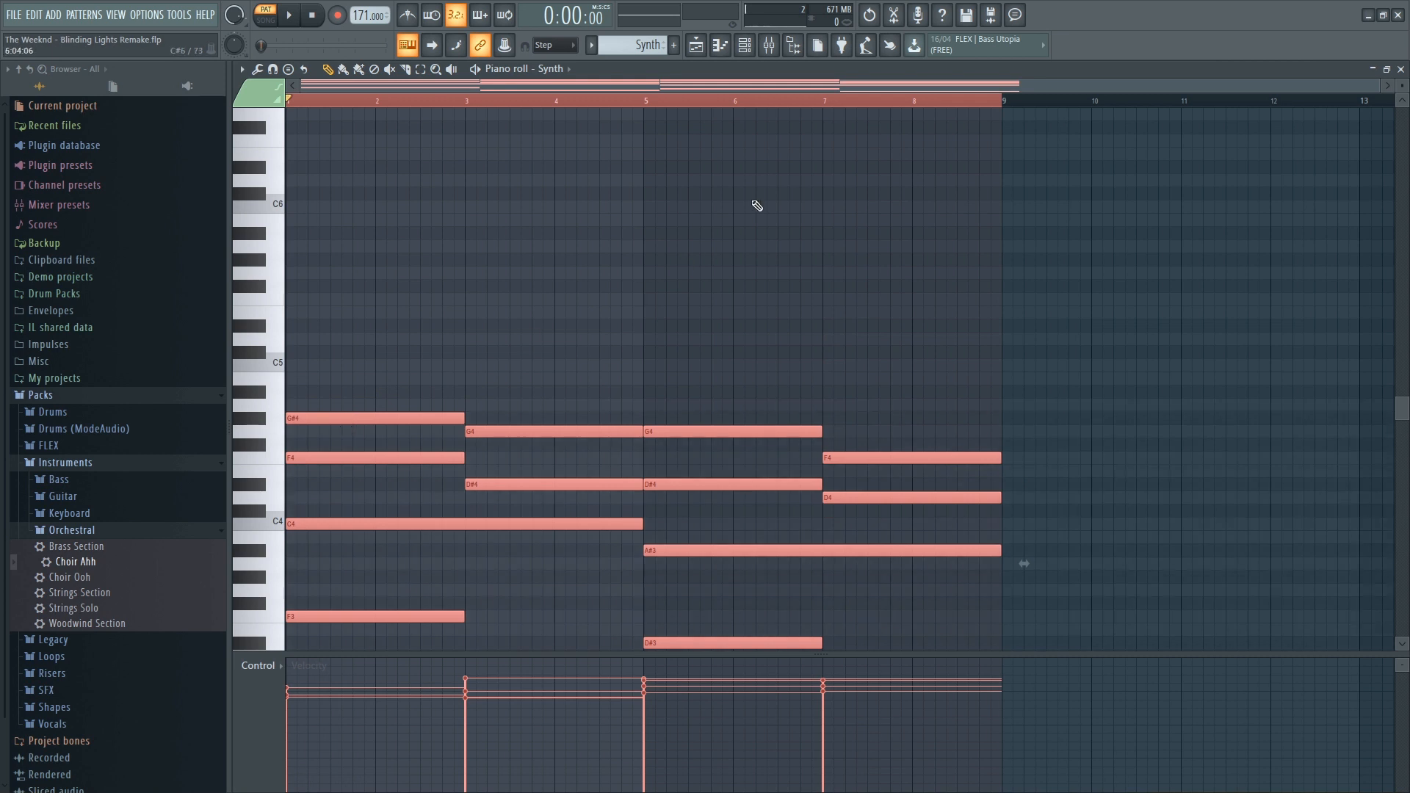
pyautogui.press('space')
pyautogui.click(769, 44)
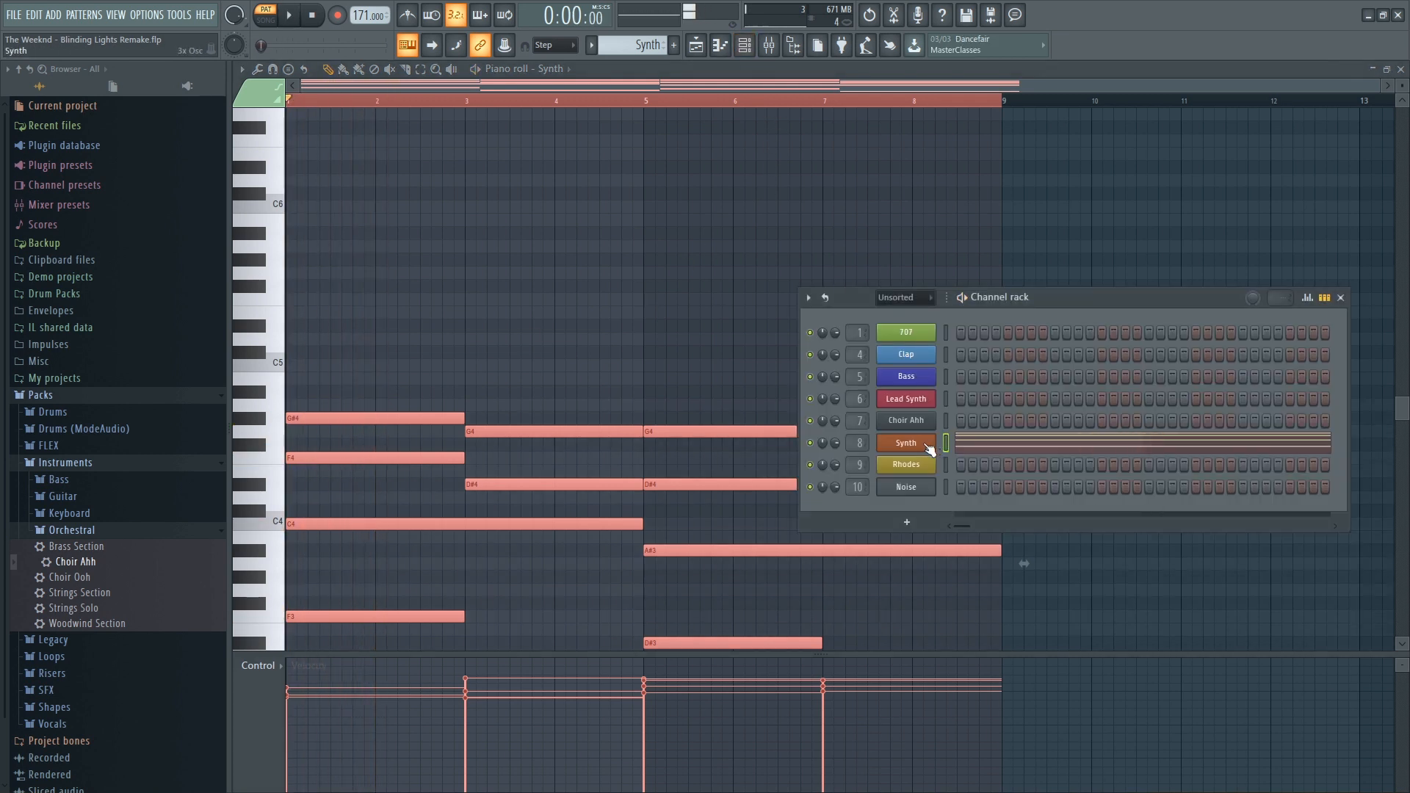
# Try oscillator 2 mix levels of 0% and 51% on the Synth's 3x Osc and lower the level slightly during pattern playback
pyautogui.click(913, 439)
pyautogui.moveTo(749, 372); pyautogui.dragTo(743, 382)
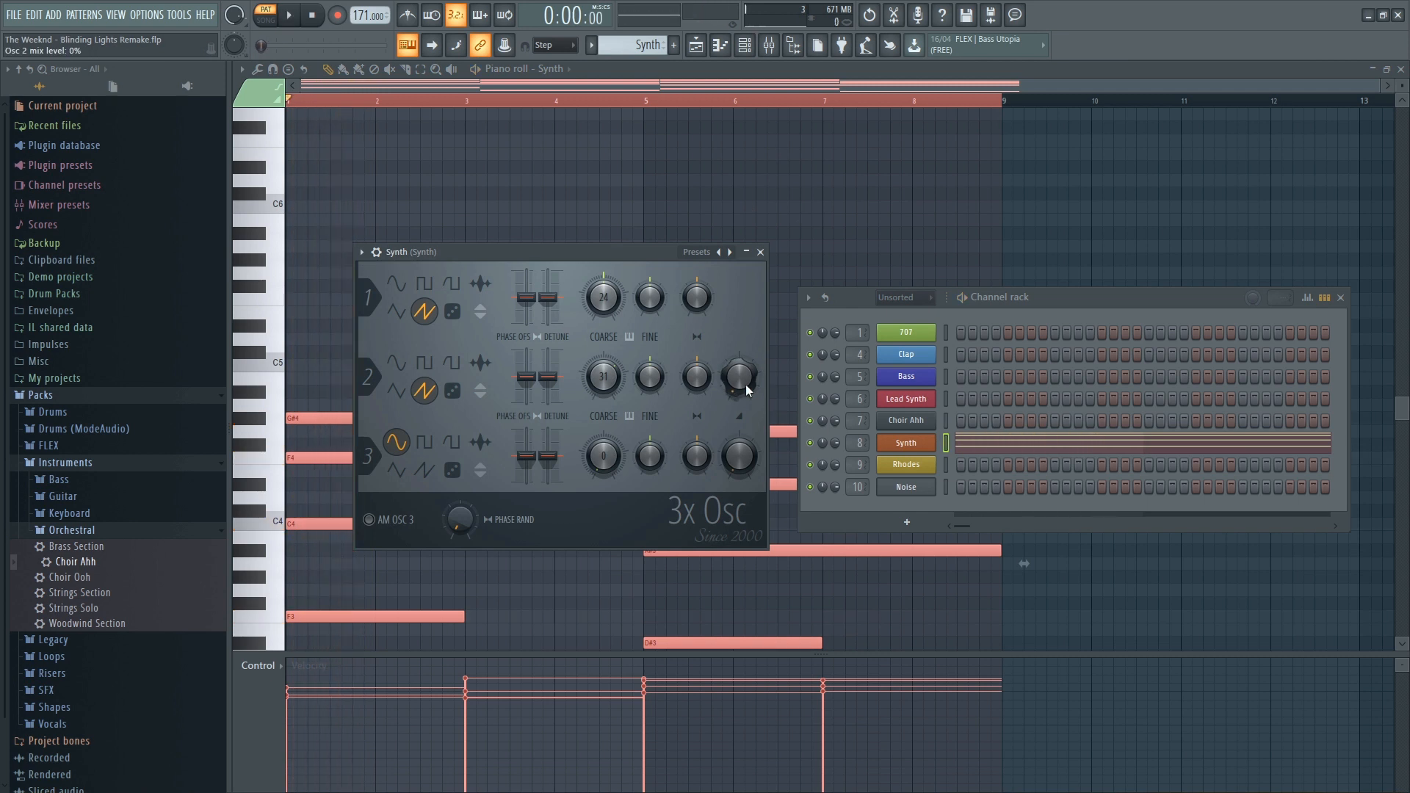
pyautogui.moveTo(746, 385); pyautogui.dragTo(746, 364)
pyautogui.press('space')
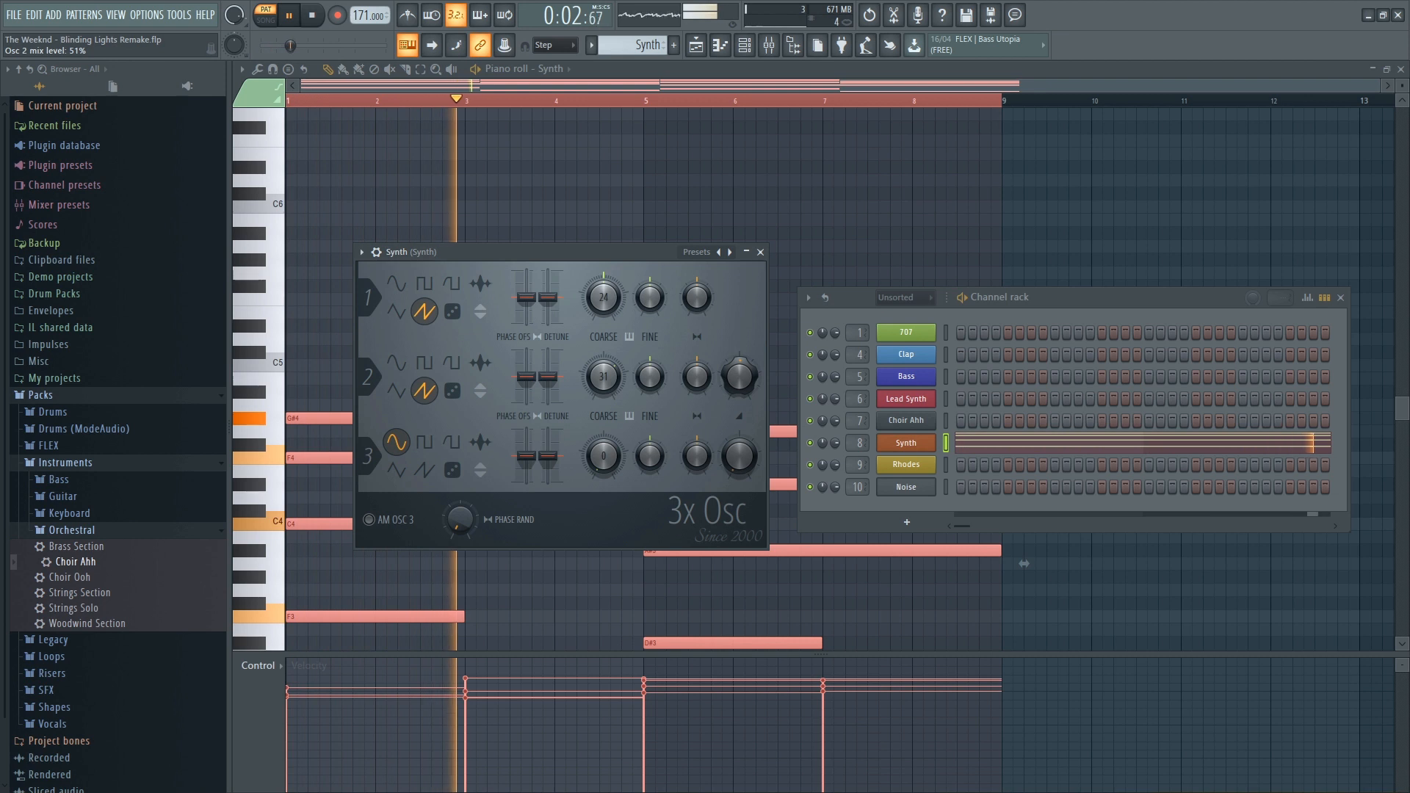
pyautogui.moveTo(742, 370)
pyautogui.mouseDown()
pyautogui.moveTo(741, 392)
pyautogui.moveTo(746, 375)
pyautogui.mouseUp()
pyautogui.press('space')
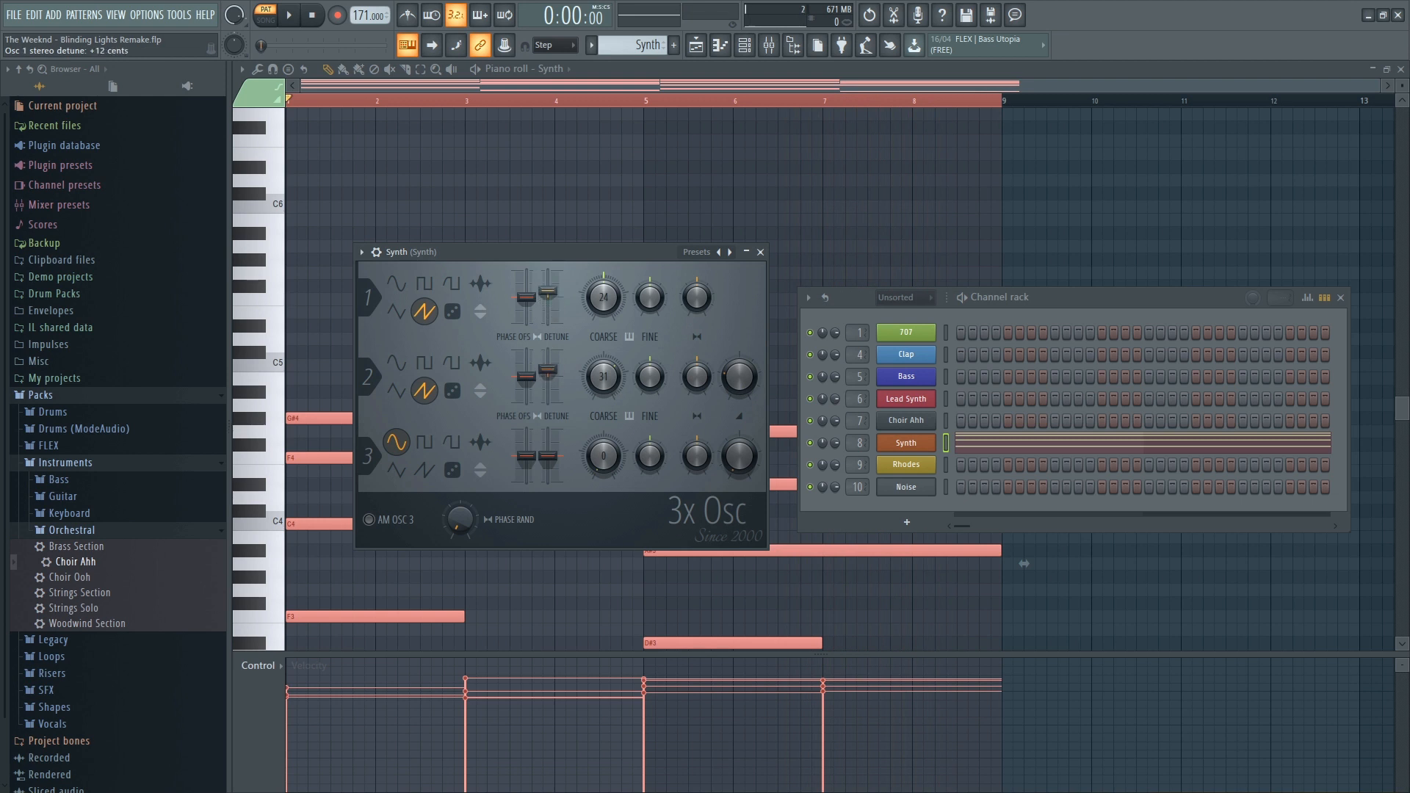
# Raise the stereo detune of the Synth's oscillator 1, set oscillator 2's to +20 cents, and play the pattern
pyautogui.press('space')
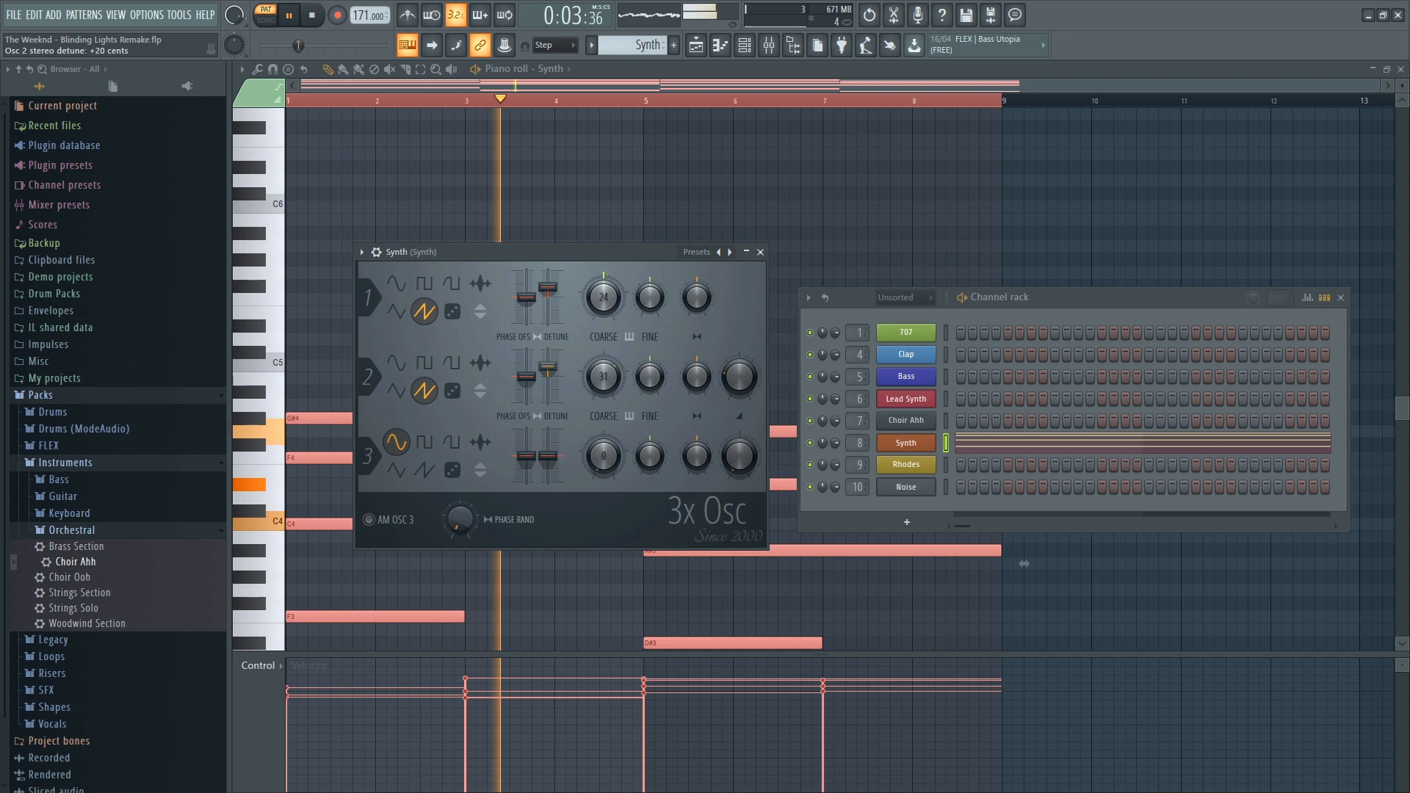
pyautogui.press('space')
# Enable the Synth channel's Mod X envelope, set its filter type to SVF LP, and adjust the filter bandwidth
pyautogui.click(377, 253)
pyautogui.click(436, 279)
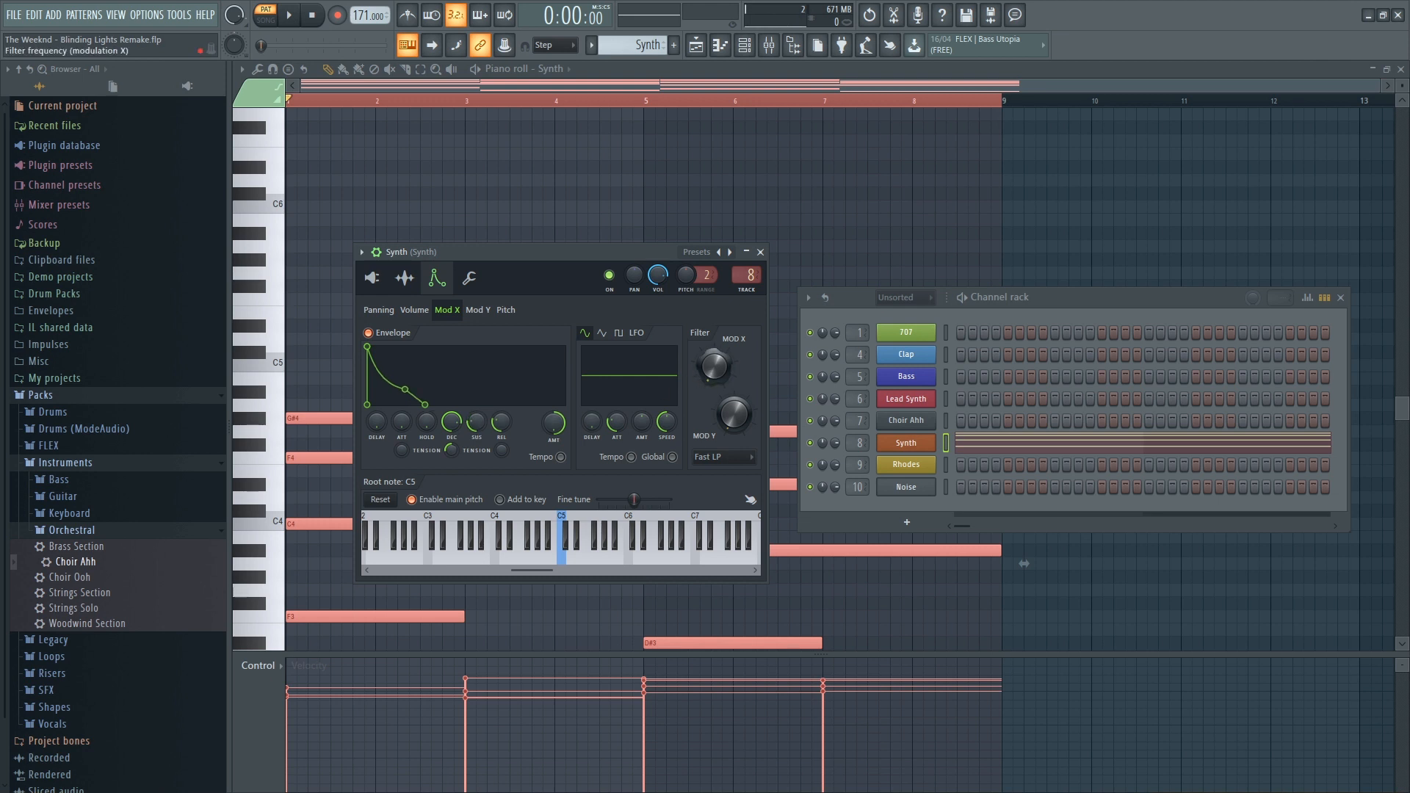
pyautogui.click(722, 563)
pyautogui.moveTo(737, 416); pyautogui.dragTo(736, 406)
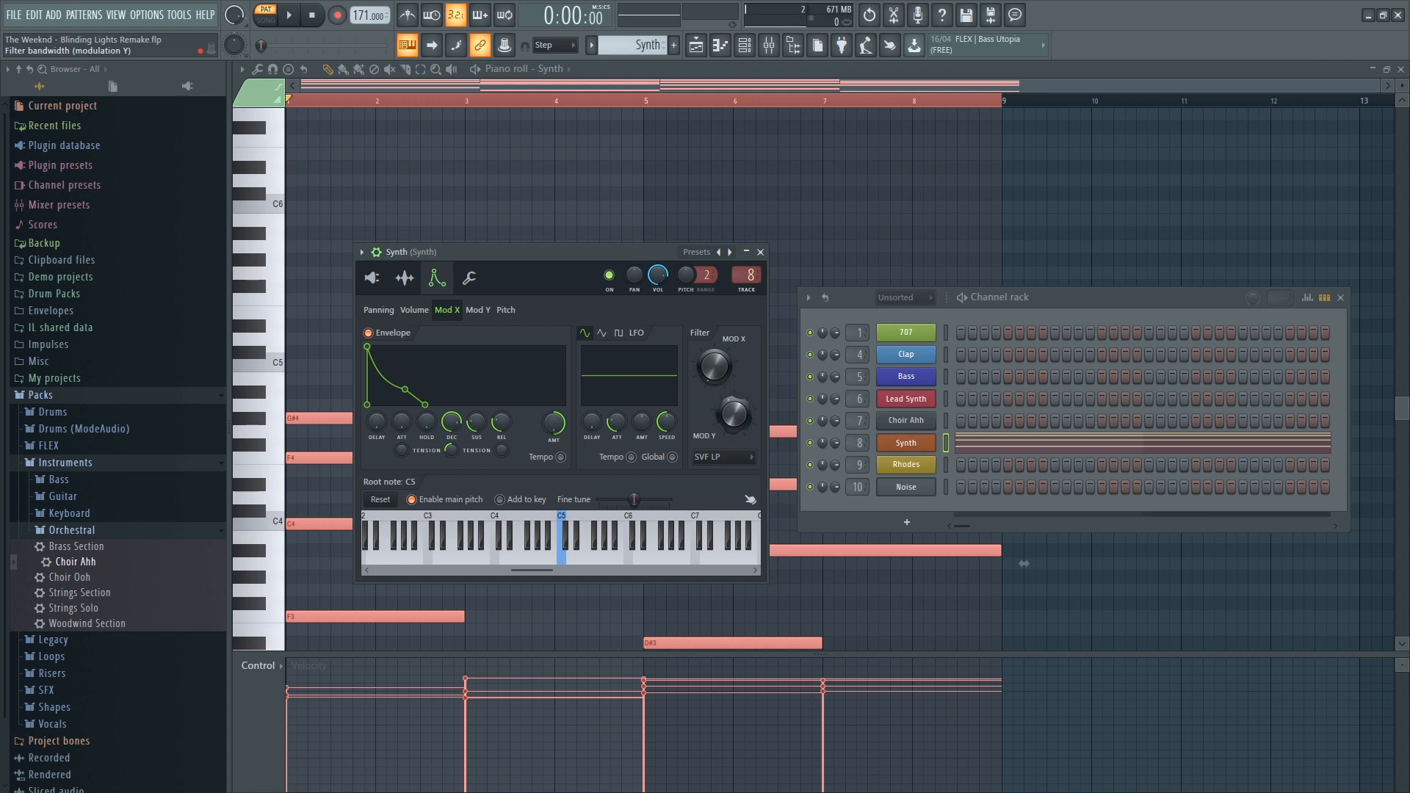
# Fine-tune the decay, sustain and release of the Synth's Mod X envelope while the pattern plays
pyautogui.press('space')
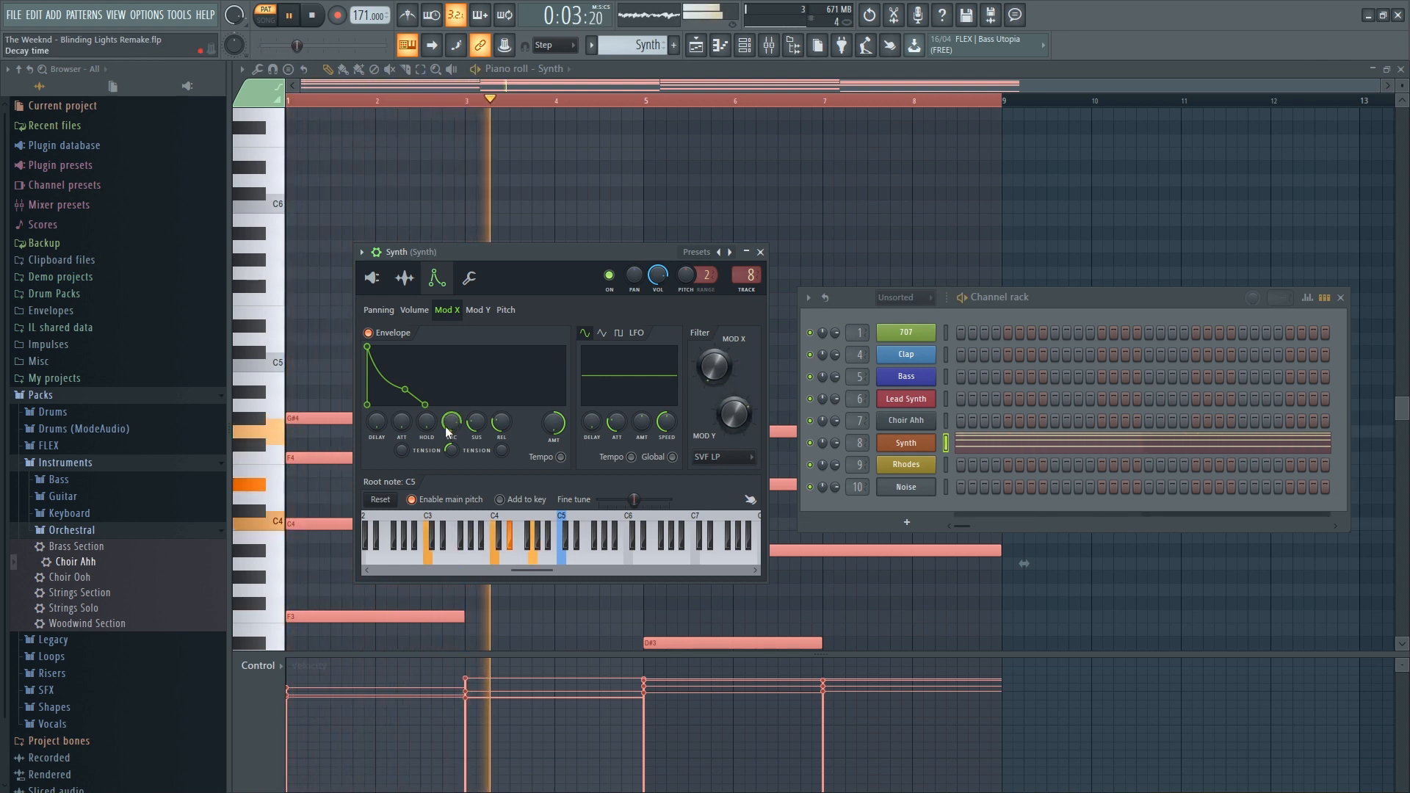
pyautogui.moveTo(449, 424); pyautogui.dragTo(449, 428)
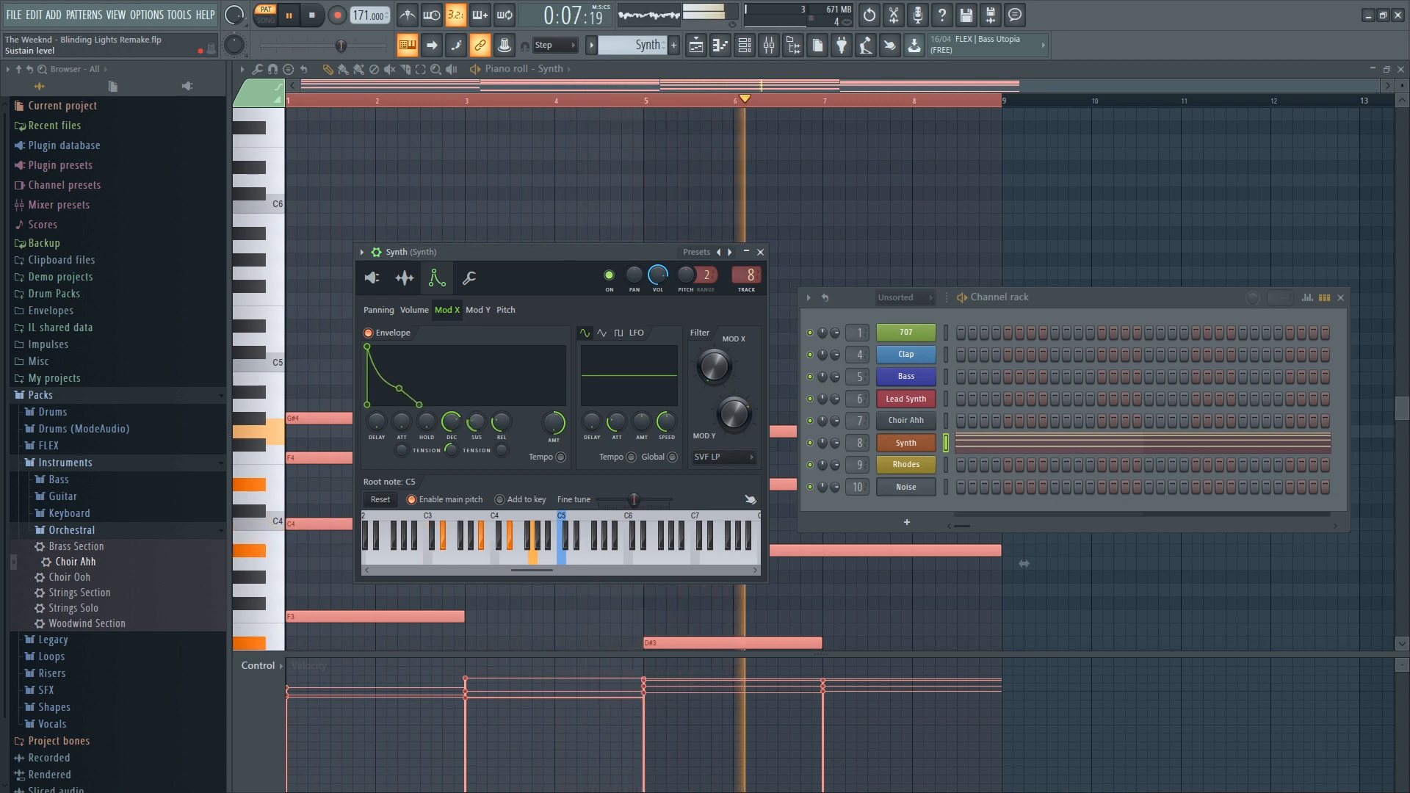
pyautogui.moveTo(501, 435); pyautogui.dragTo(501, 431)
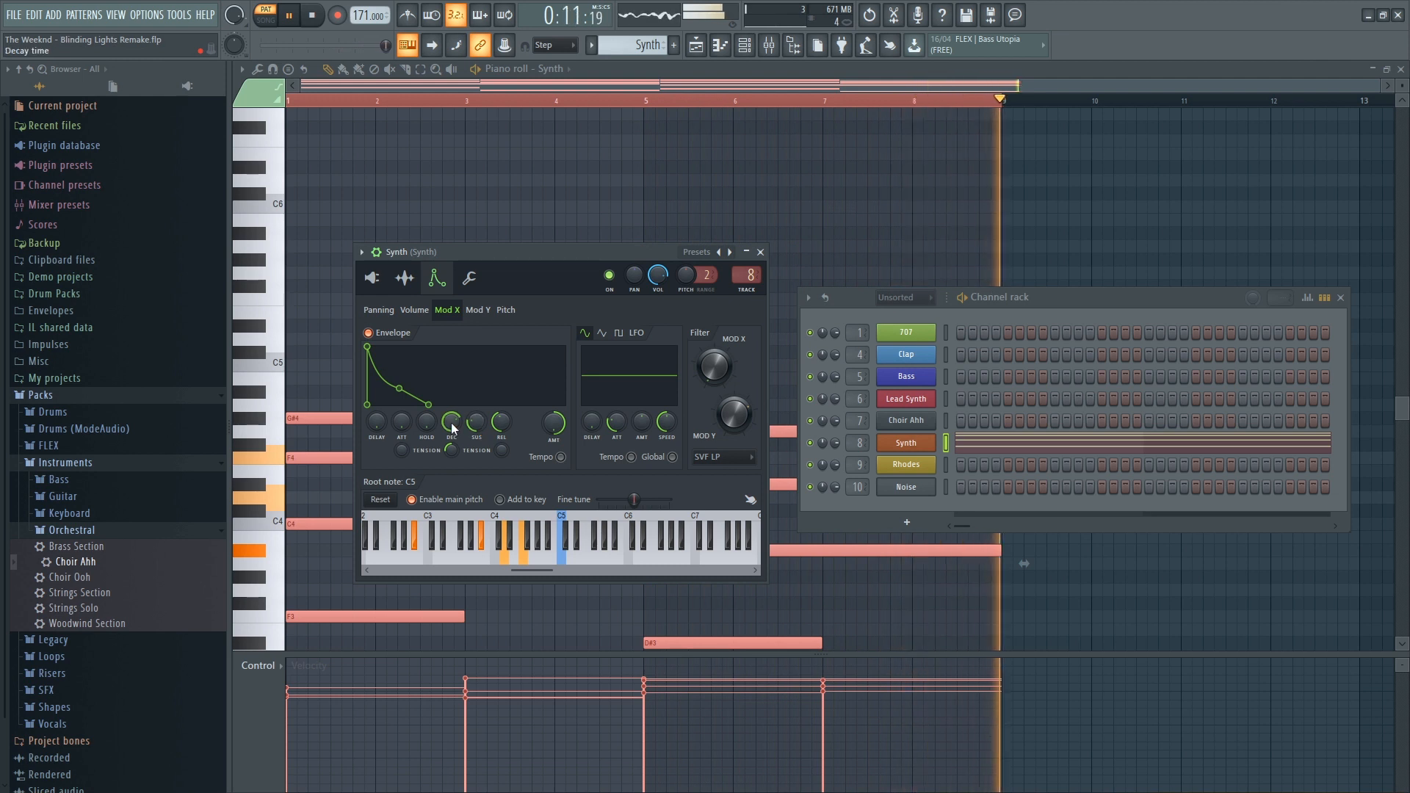
# Set the Synth's oscillator 3 to noise at a 5% mix level and check the pattern's levels in the mixer
pyautogui.click(371, 278)
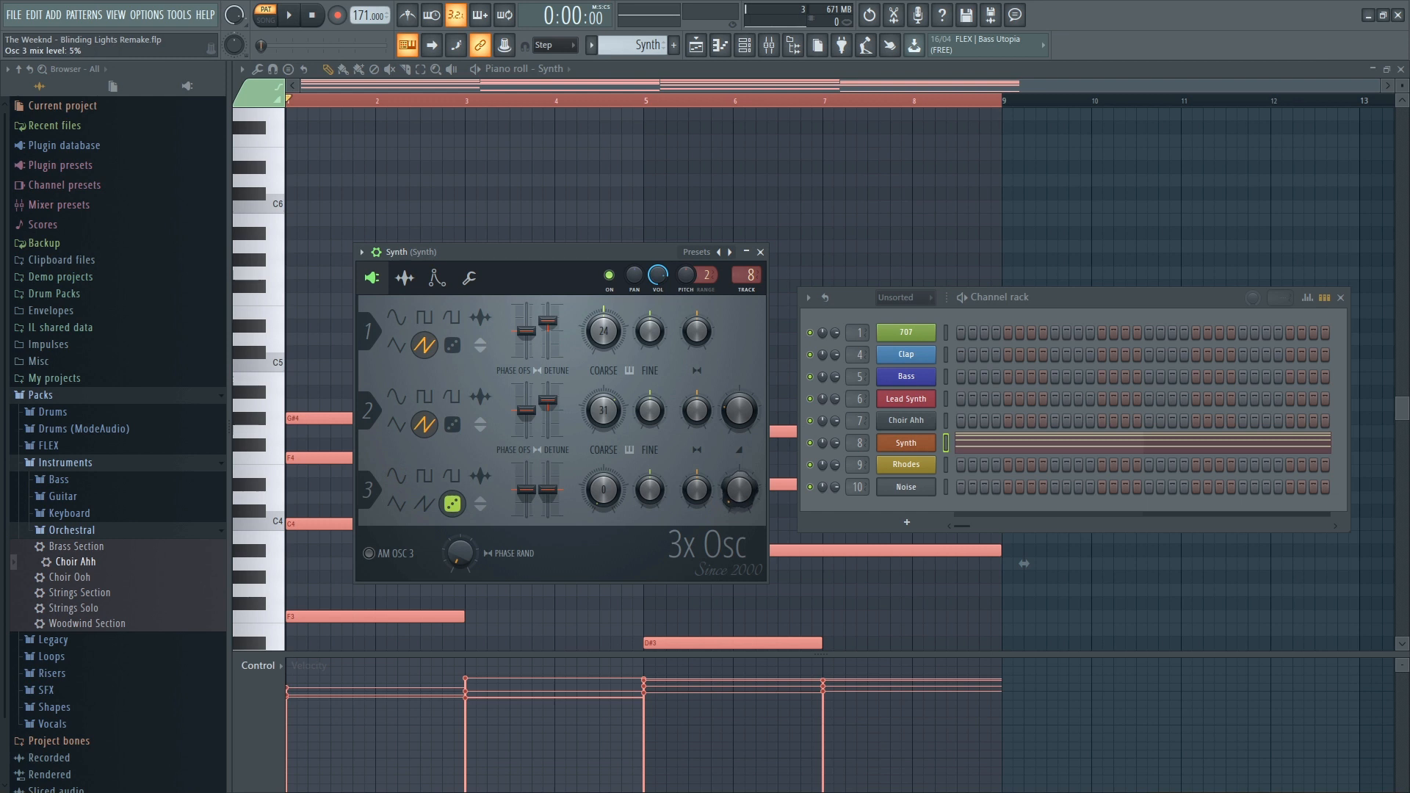
pyautogui.press('space')
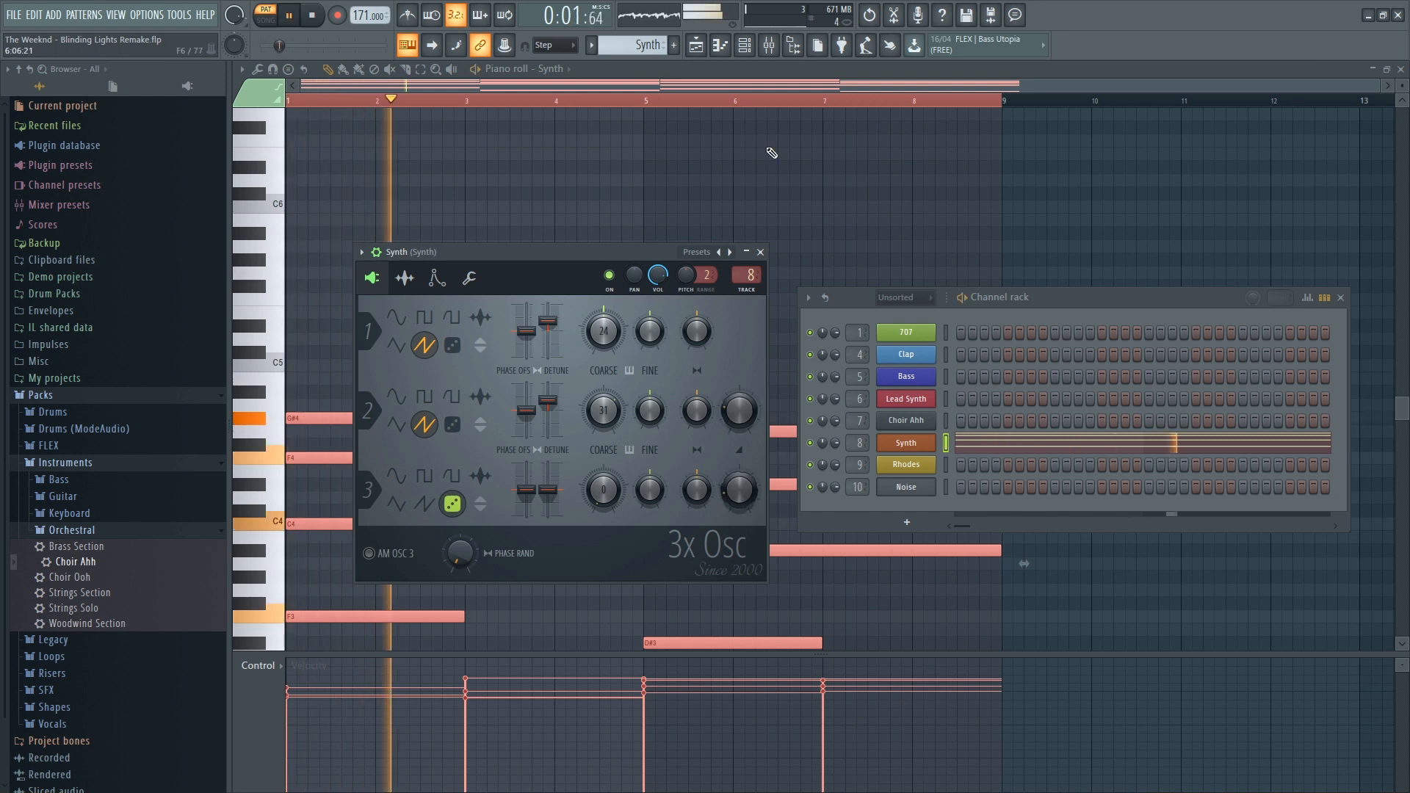
pyautogui.click(769, 47)
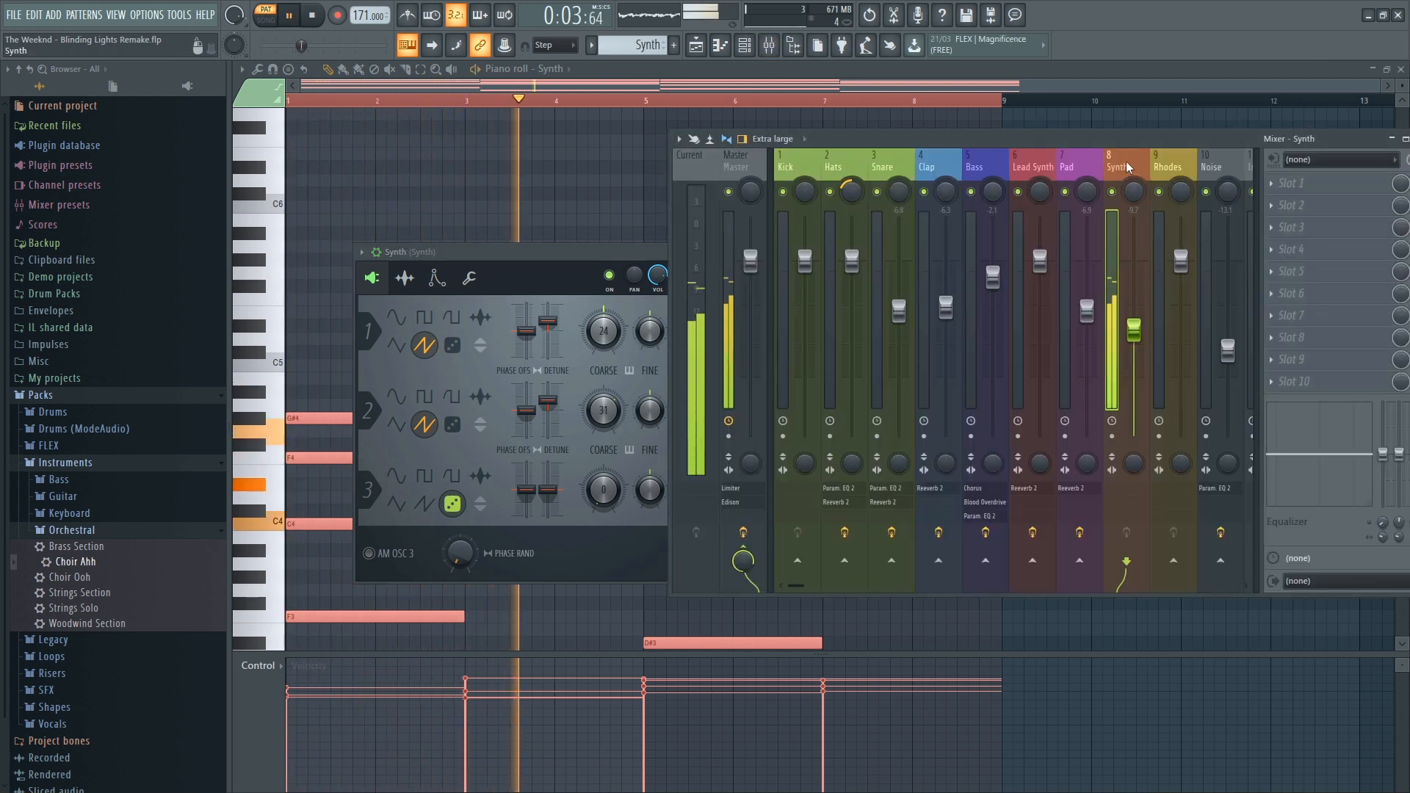
pyautogui.moveTo(1131, 140); pyautogui.dragTo(981, 182)
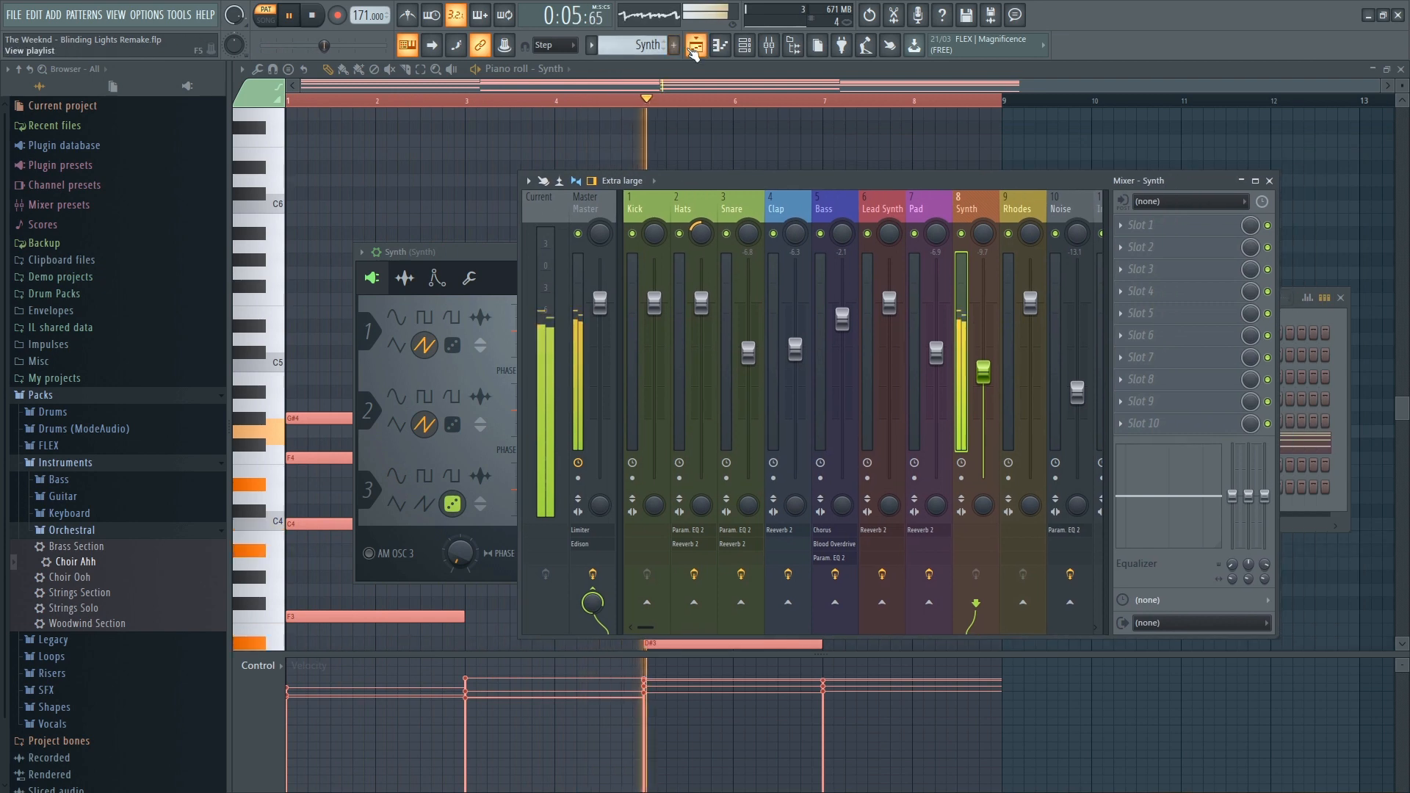
pyautogui.press('space')
# Play the Chorus section of the playlist and lower the Synth mixer track's volume to about -11.3 dB
pyautogui.click(721, 44)
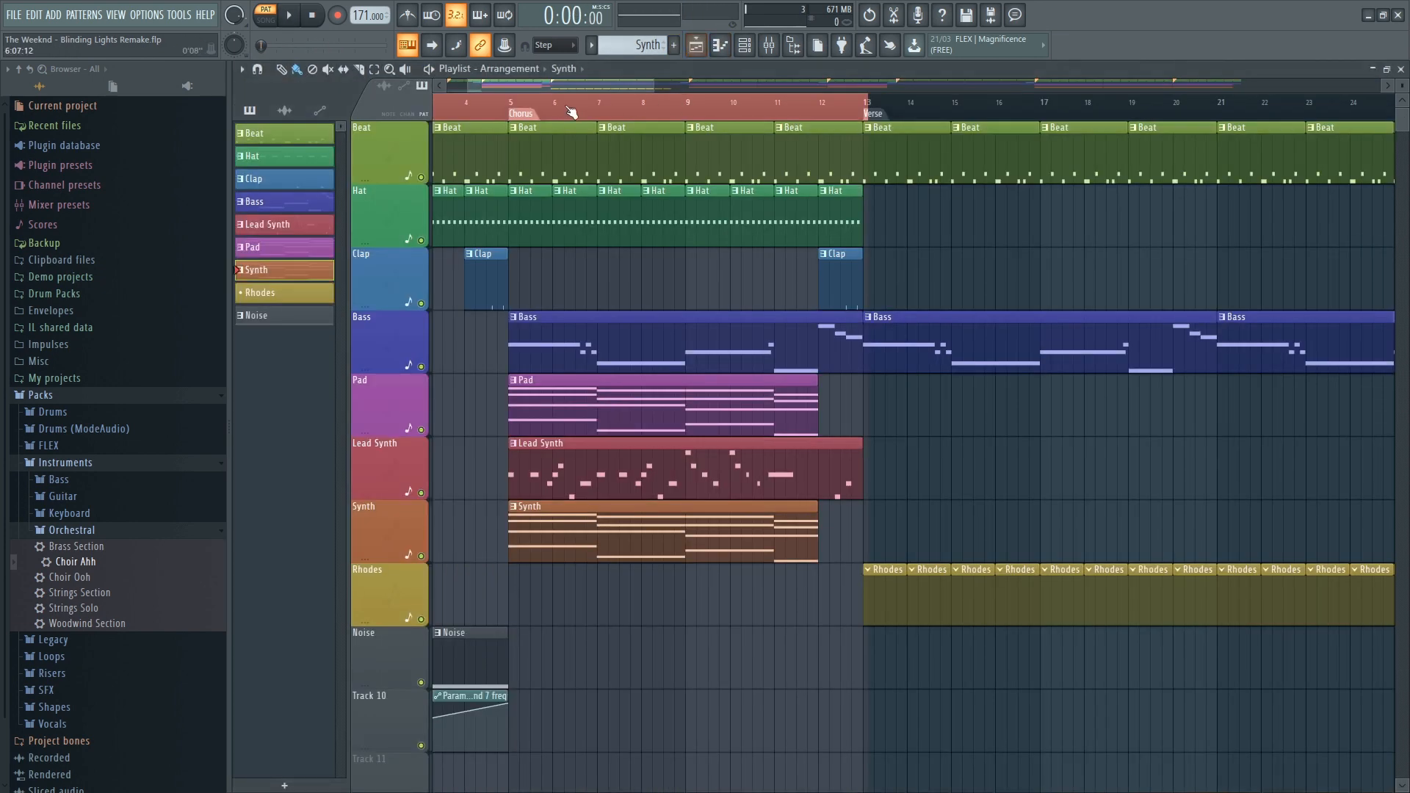
pyautogui.click(525, 116)
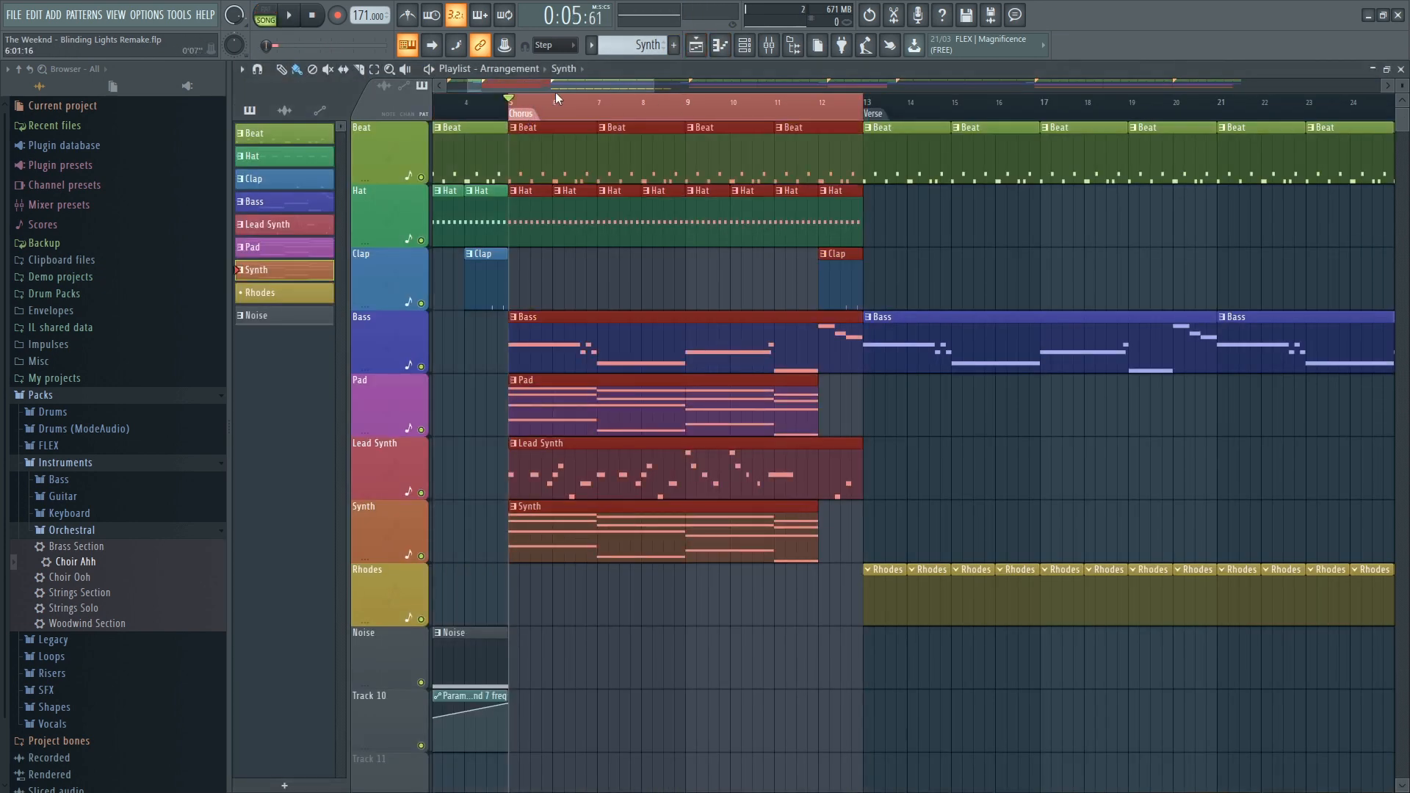
pyautogui.press('space')
pyautogui.press('F9')
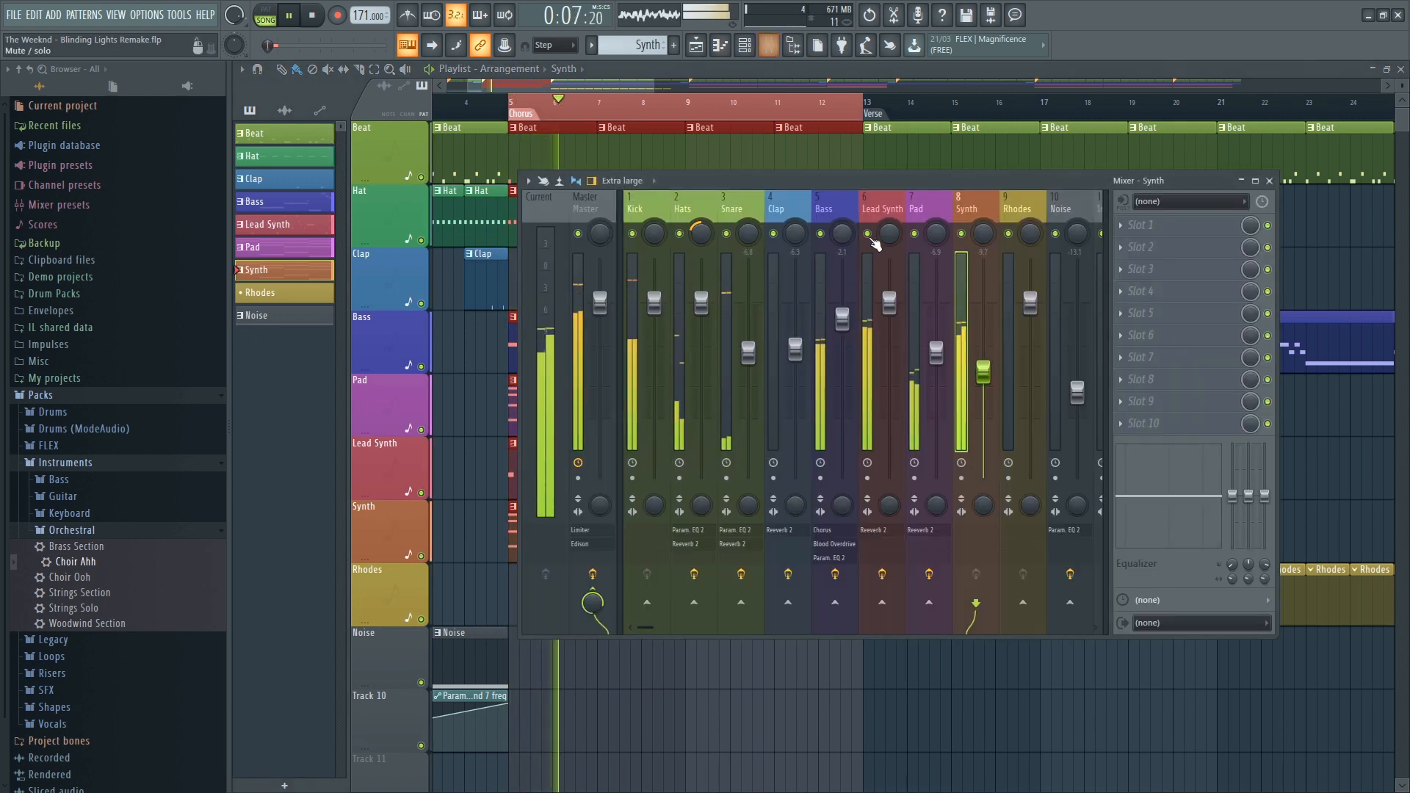
pyautogui.moveTo(984, 373); pyautogui.dragTo(985, 384)
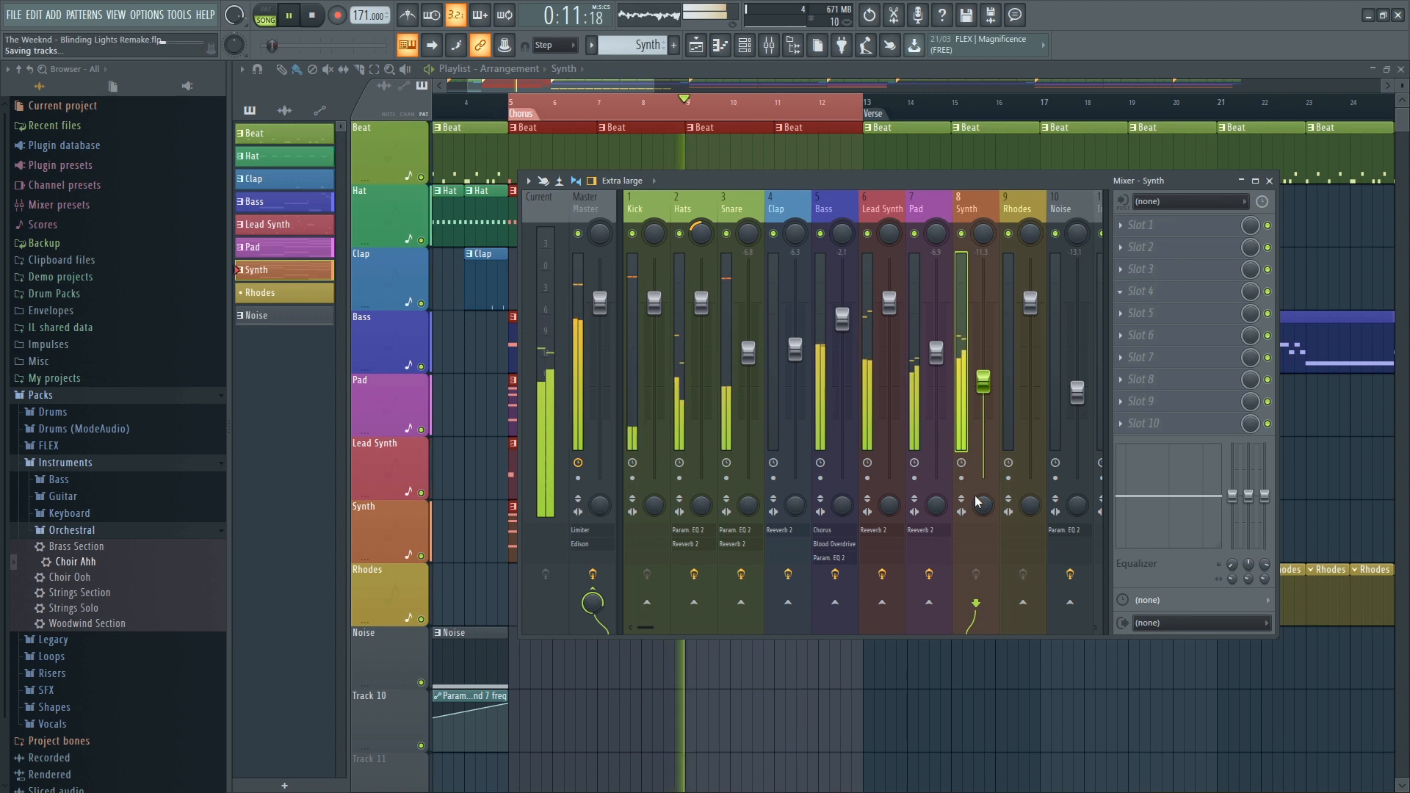
# Cut the high band of a Fruity parametric EQ 2 on the Synth mixer track, and select the Bass track
pyautogui.moveTo(599, 351); pyautogui.dragTo(591, 410)
pyautogui.click(824, 202)
pyautogui.press('space')
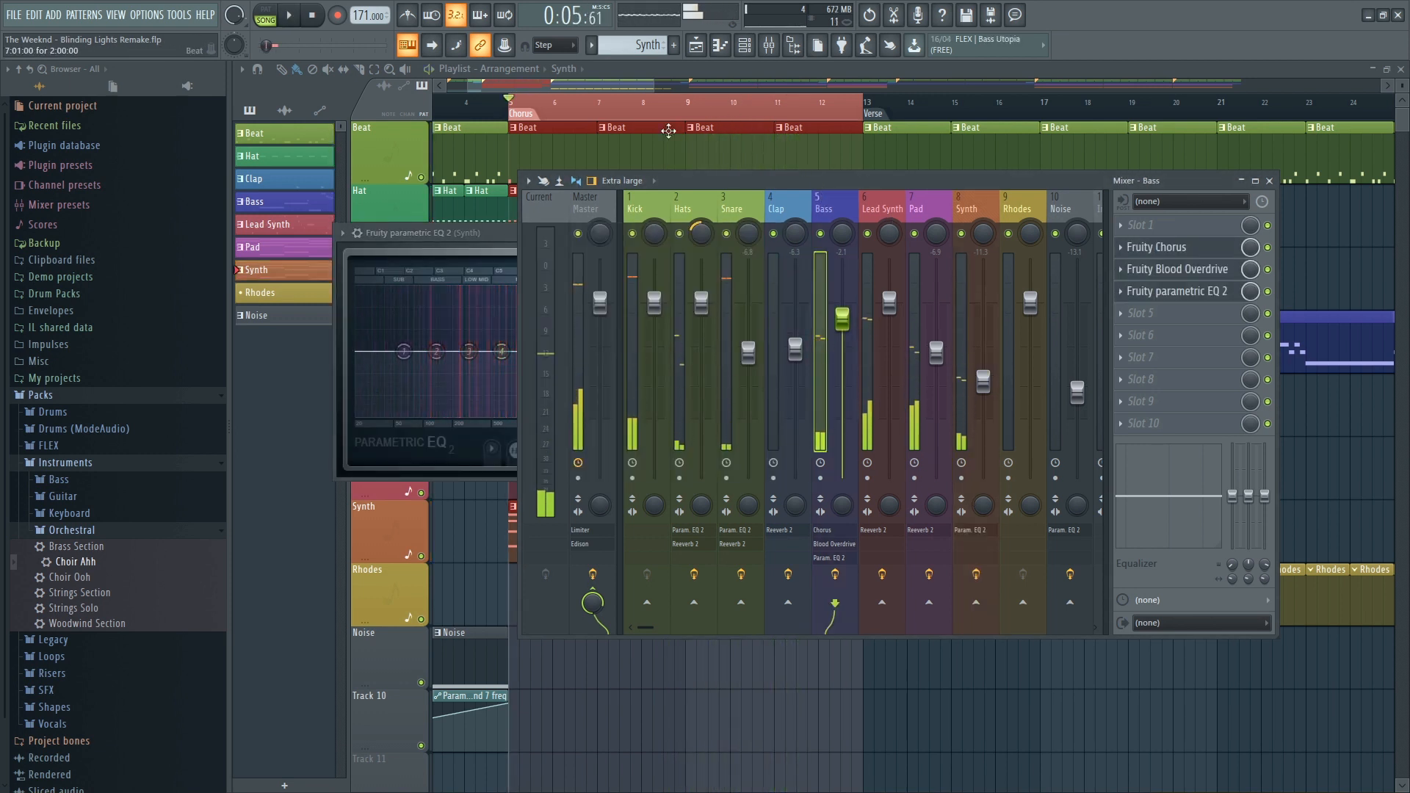
# Open the Lead Synth pattern and adjust the decay of the Lead Synth channel's volume and Mod X envelopes during playback
pyautogui.click(740, 84)
pyautogui.doubleClick(580, 475)
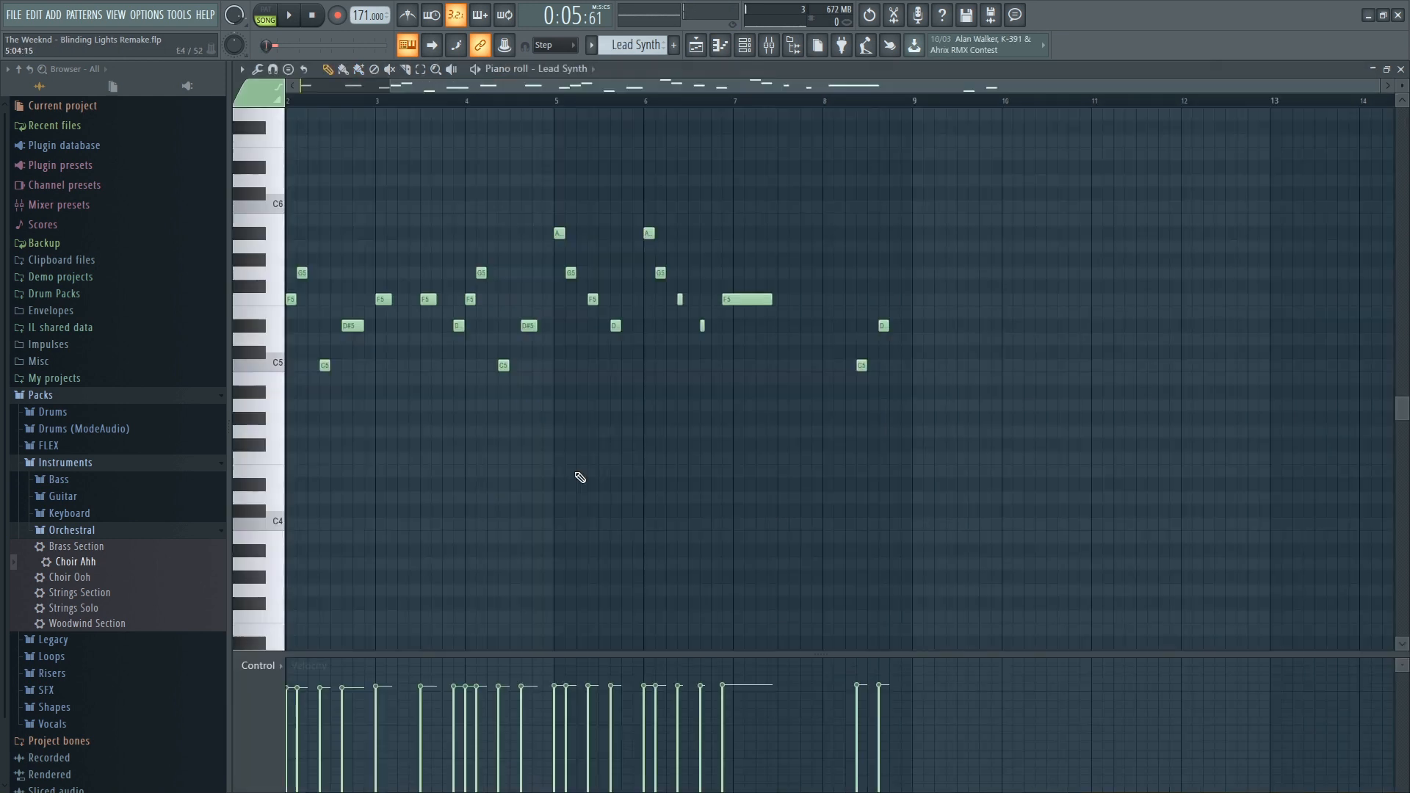
pyautogui.click(746, 47)
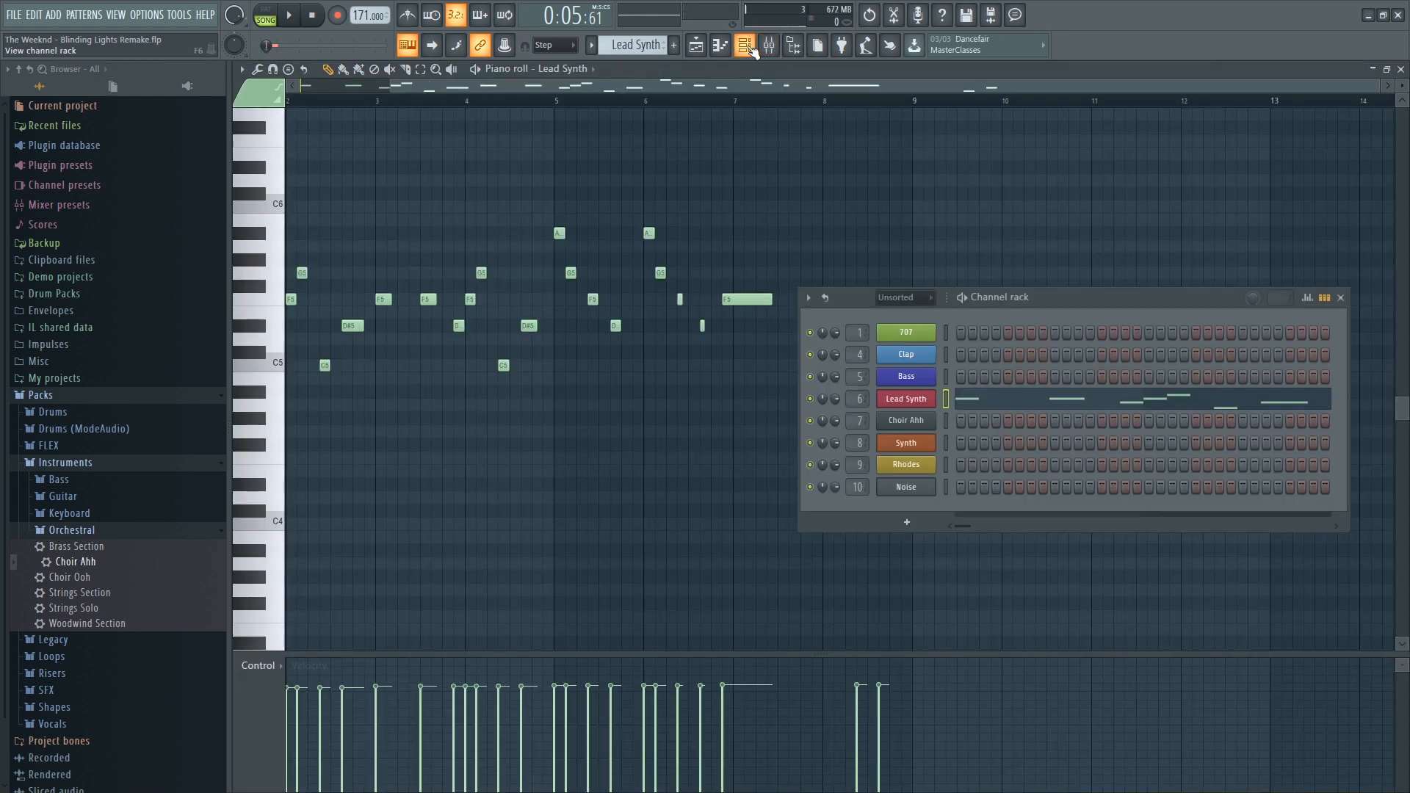
pyautogui.click(915, 403)
pyautogui.click(376, 331)
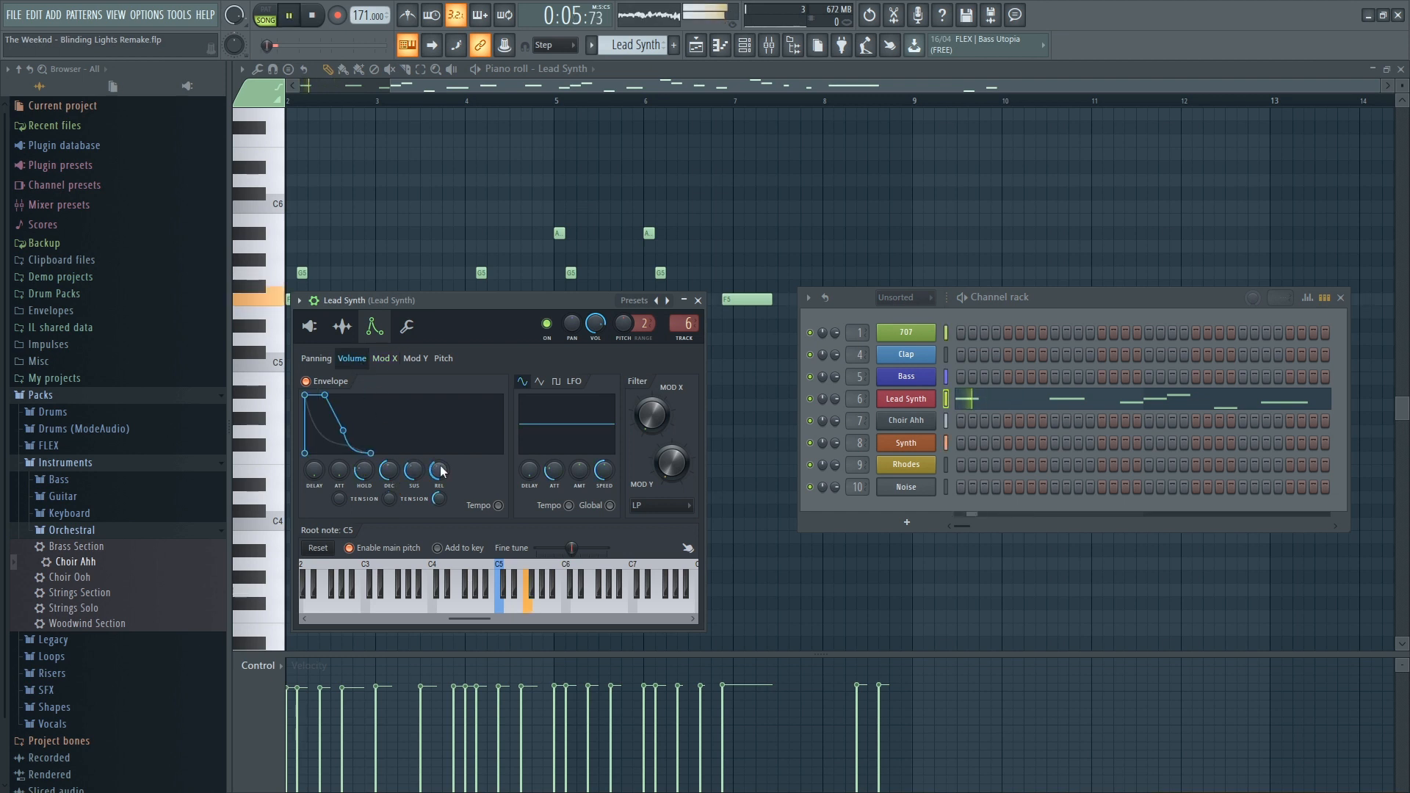
pyautogui.moveTo(394, 473); pyautogui.dragTo(393, 423)
pyautogui.moveTo(394, 473); pyautogui.dragTo(395, 478)
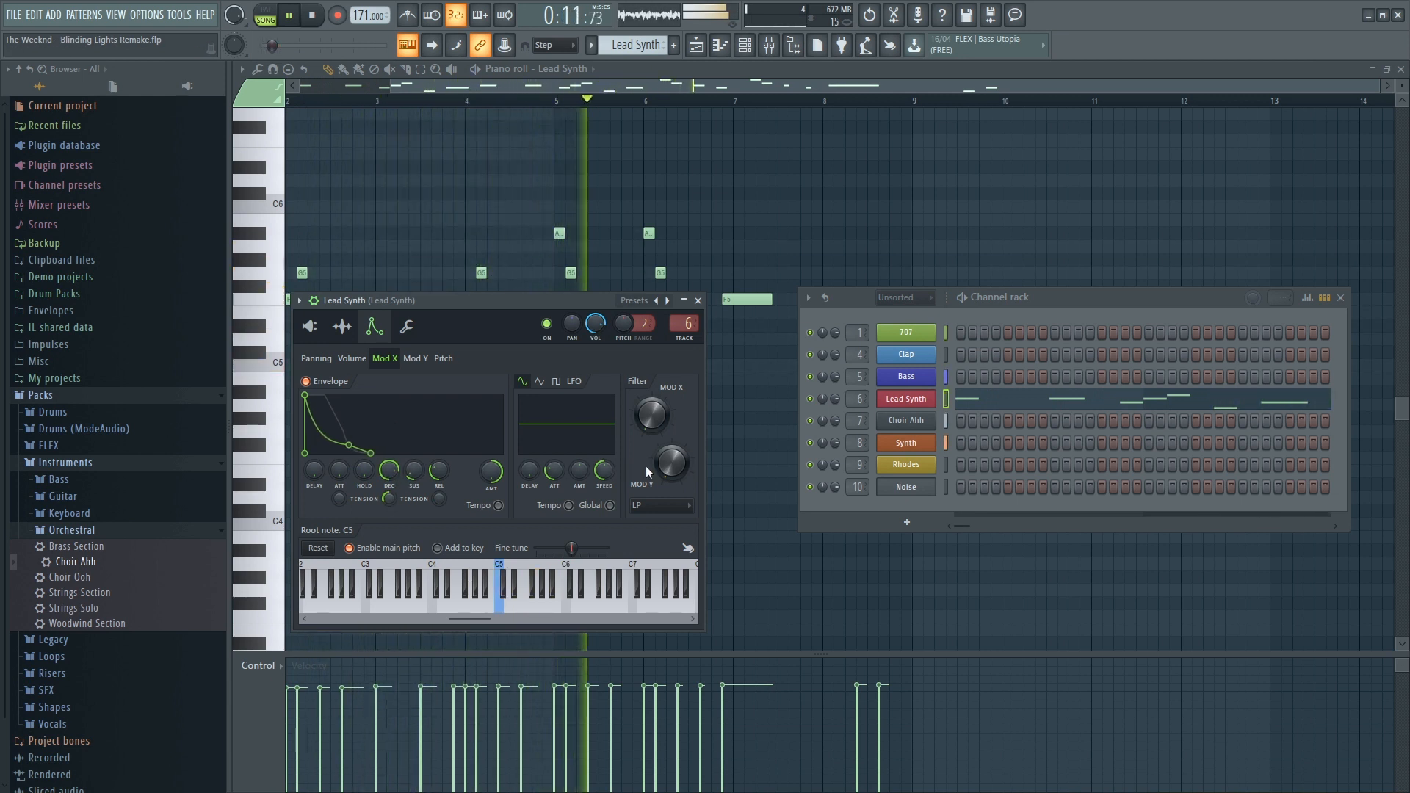
# Set the Lead Synth's filter type to Fast LP, refine its Mod X envelope, and return to the playlist
pyautogui.click(658, 507)
pyautogui.click(658, 522)
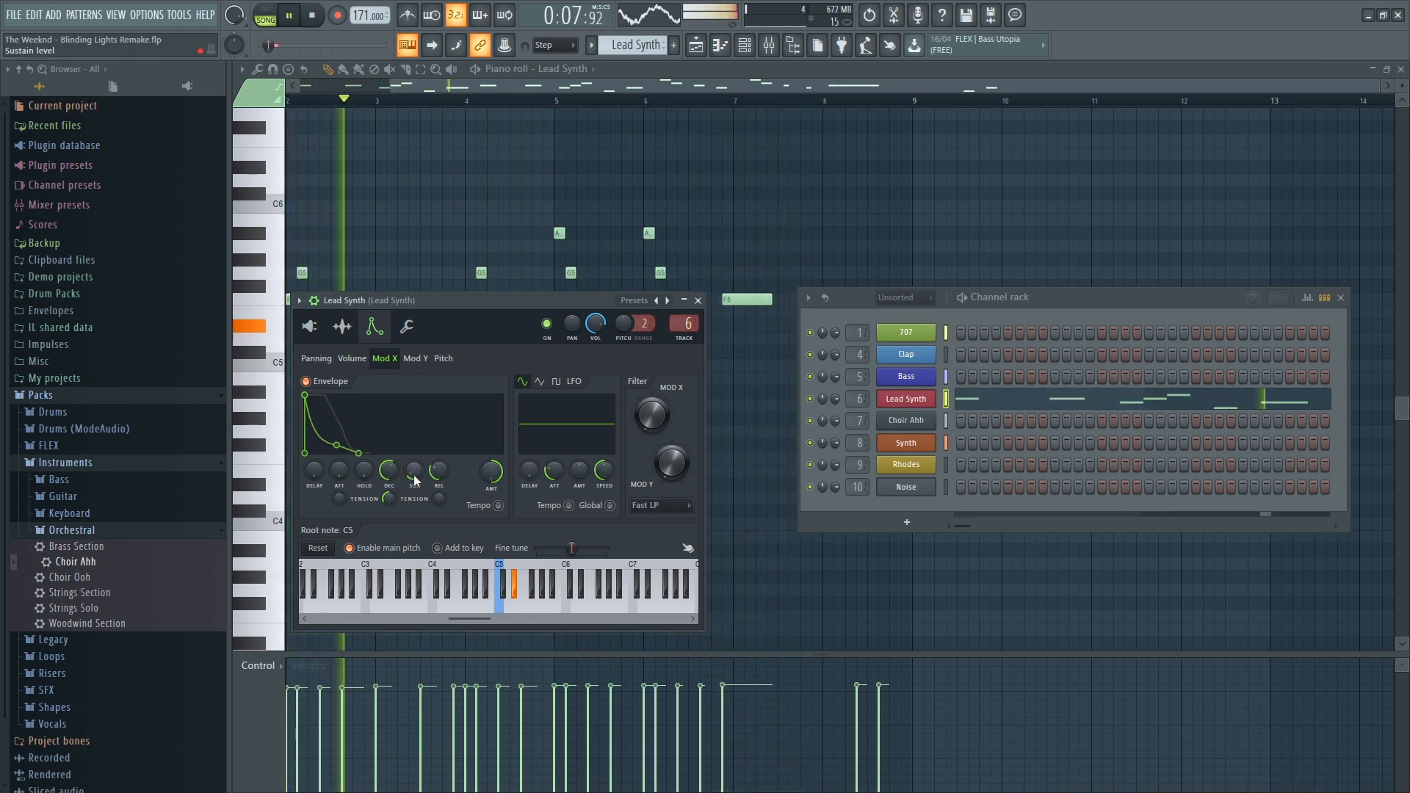
pyautogui.click(698, 70)
pyautogui.click(696, 46)
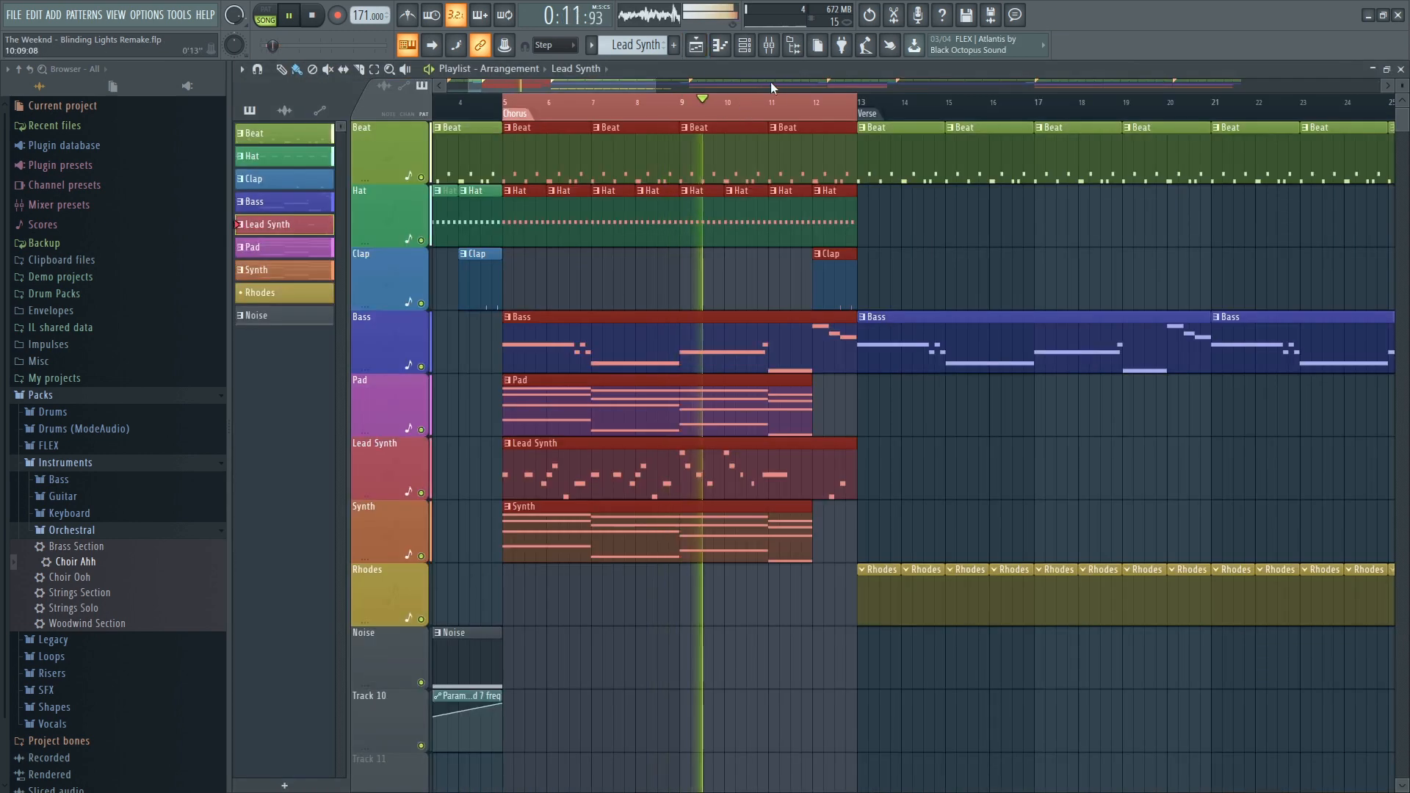
# Stop playback and select only the Verse section's time range, bars 13 to 29, in the playlist
pyautogui.scroll(-4, 771, 83)
pyautogui.scroll(-4, 771, 83)
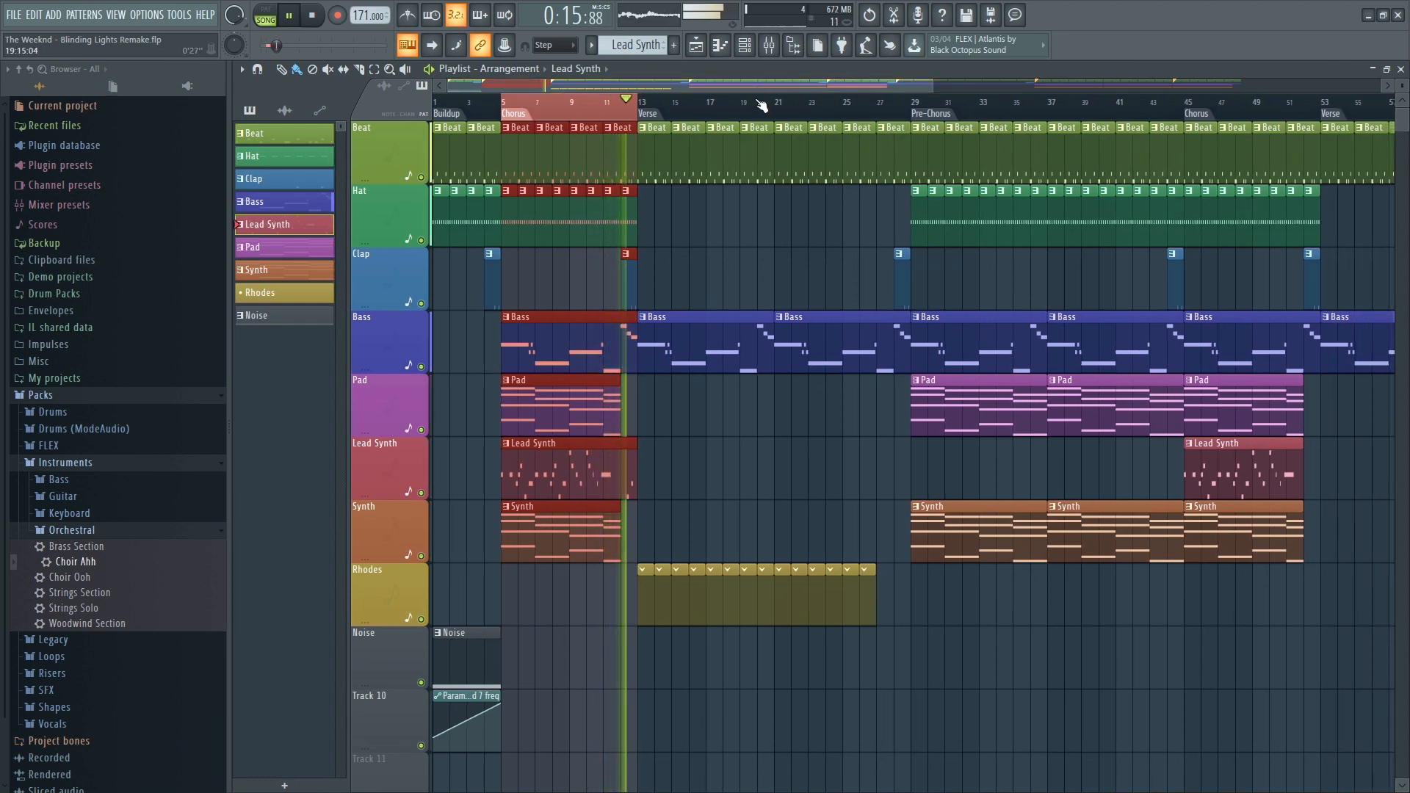
pyautogui.press('space')
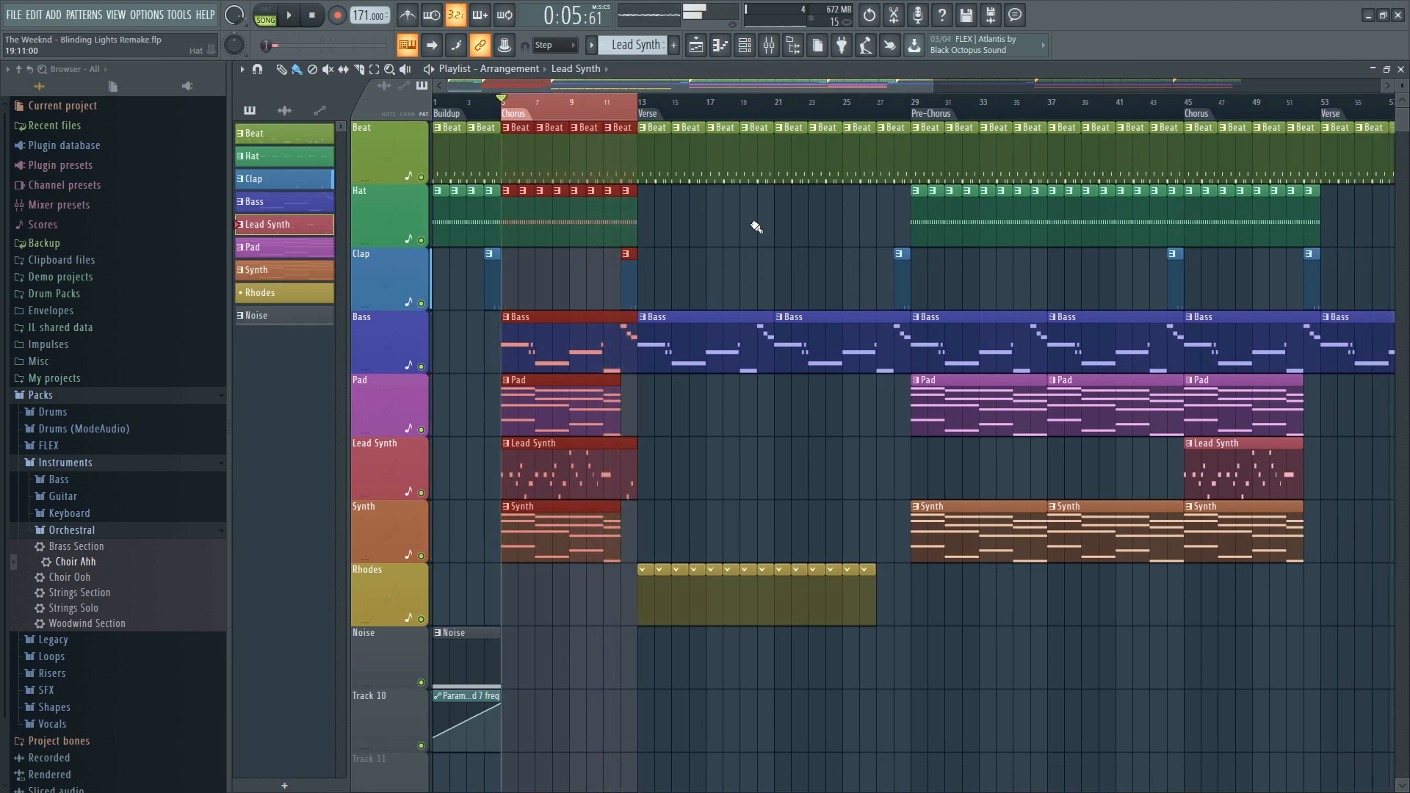
pyautogui.scroll(4, 637, 97)
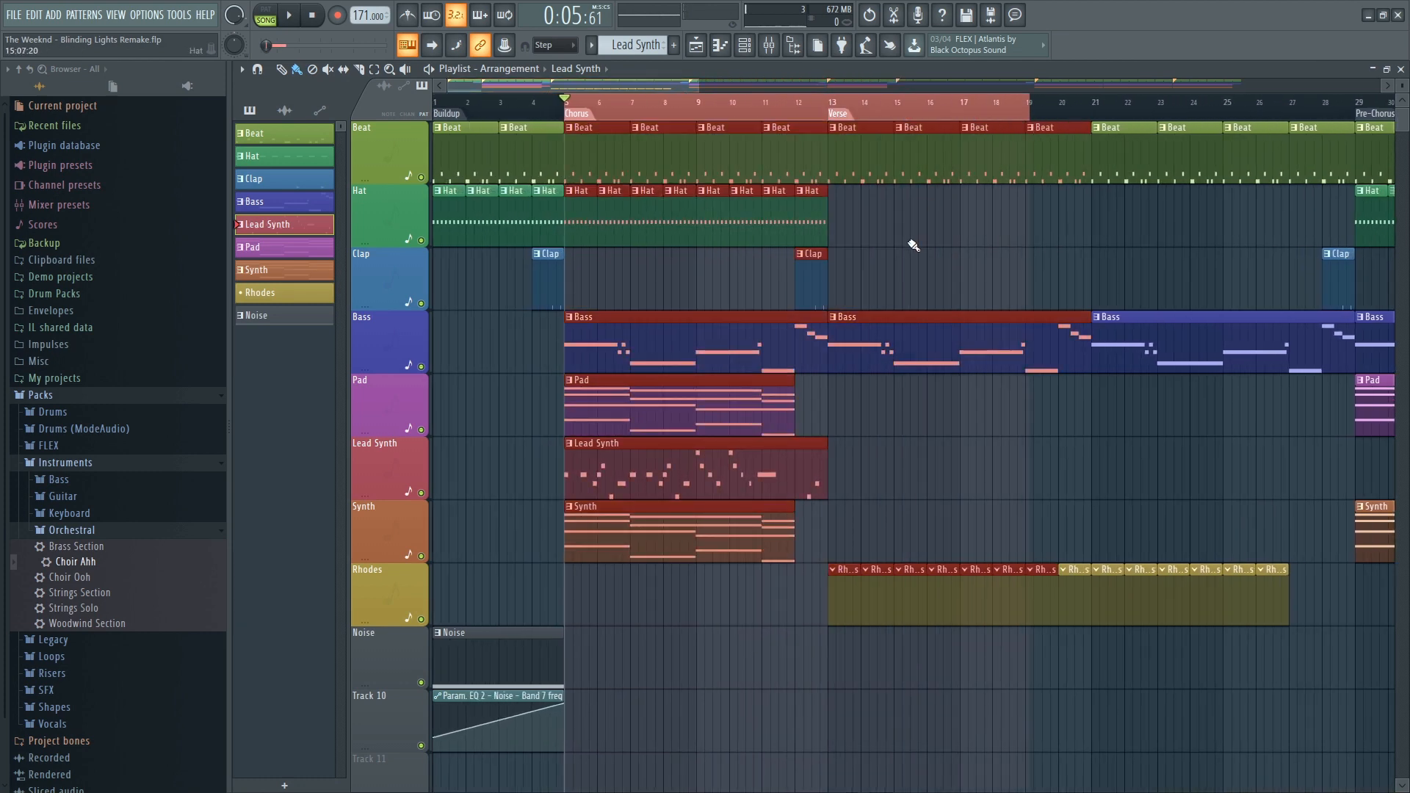
pyautogui.click(840, 115)
pyautogui.moveTo(646, 86); pyautogui.dragTo(675, 104)
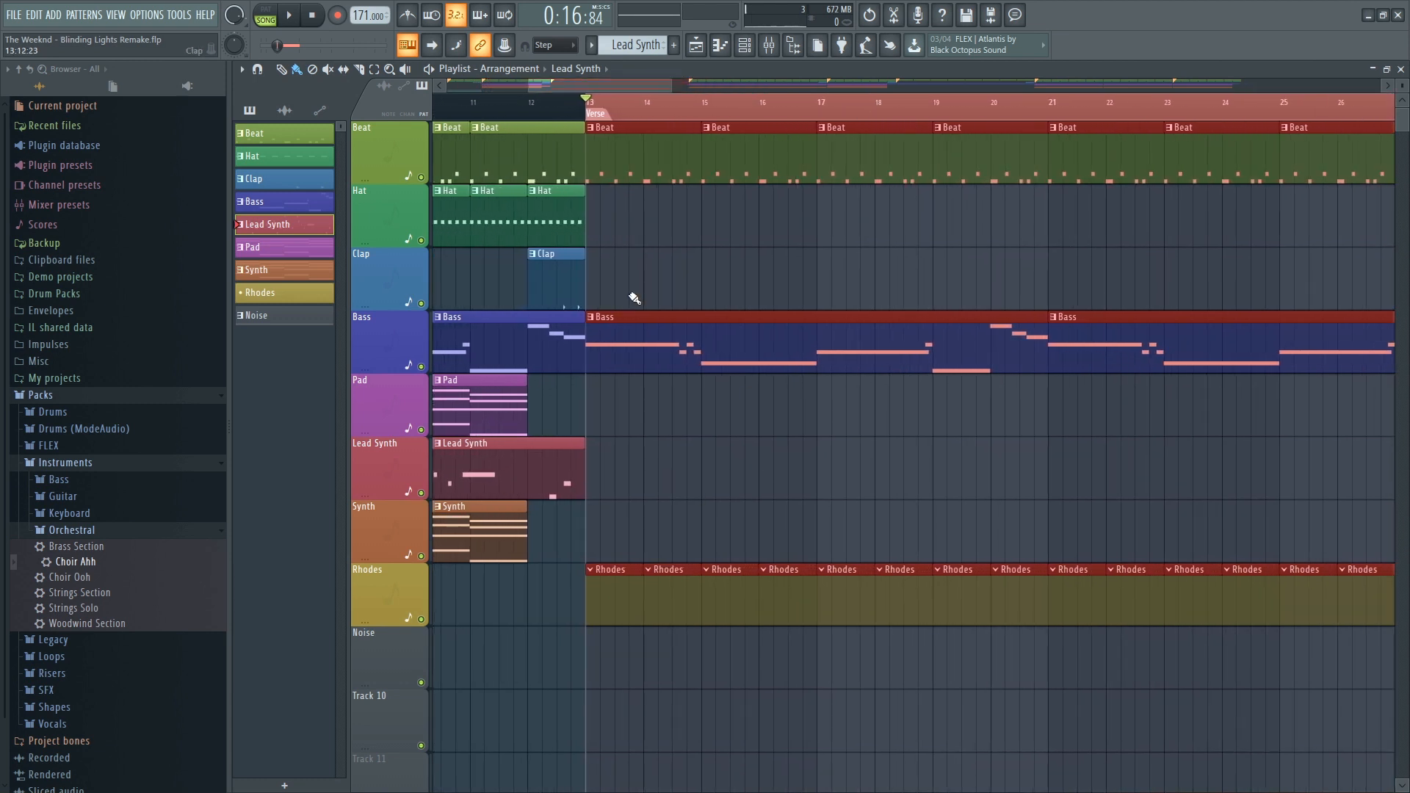
pyautogui.rightClick(718, 467)
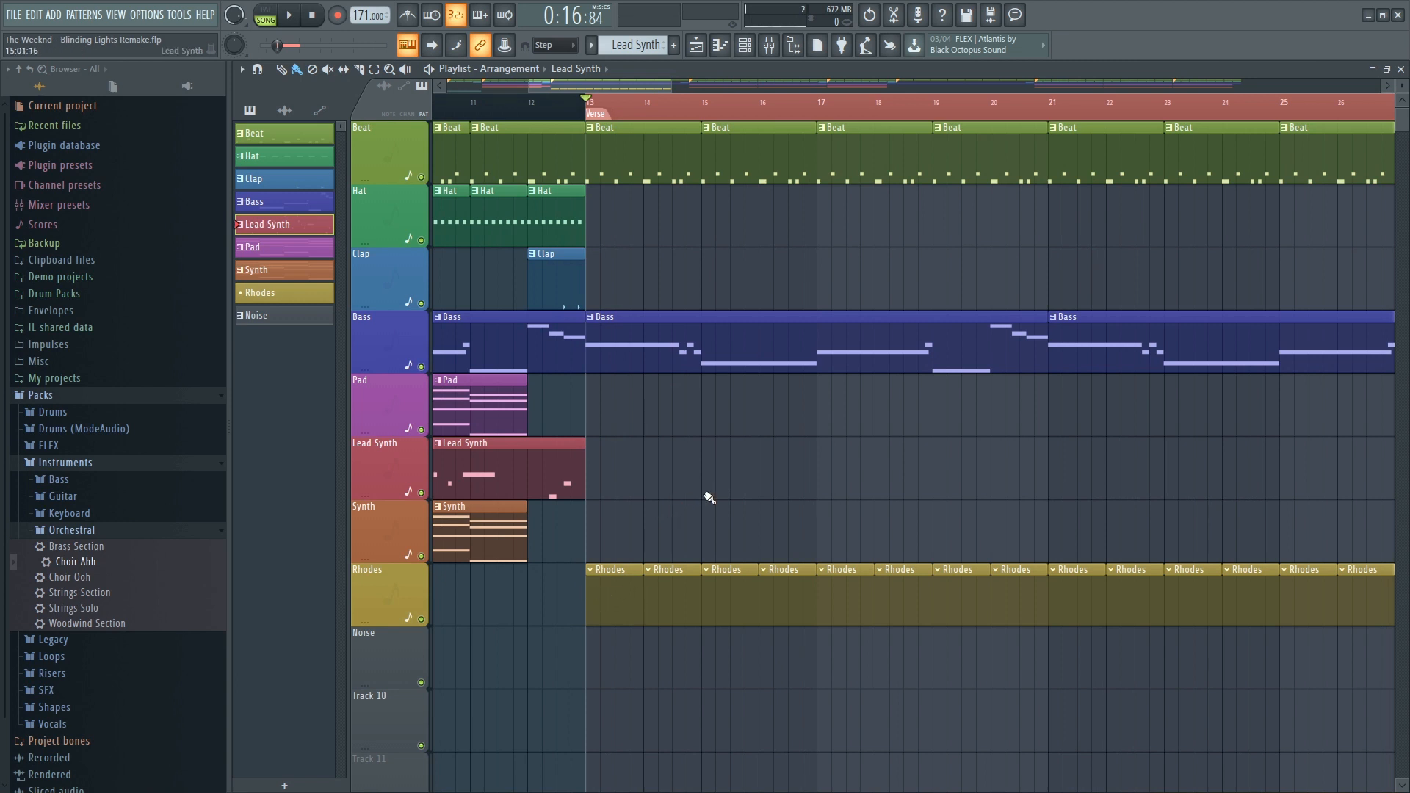
pyautogui.keyDown('ctrl'); pyautogui.scroll(-3, 710, 498); pyautogui.keyUp('ctrl')
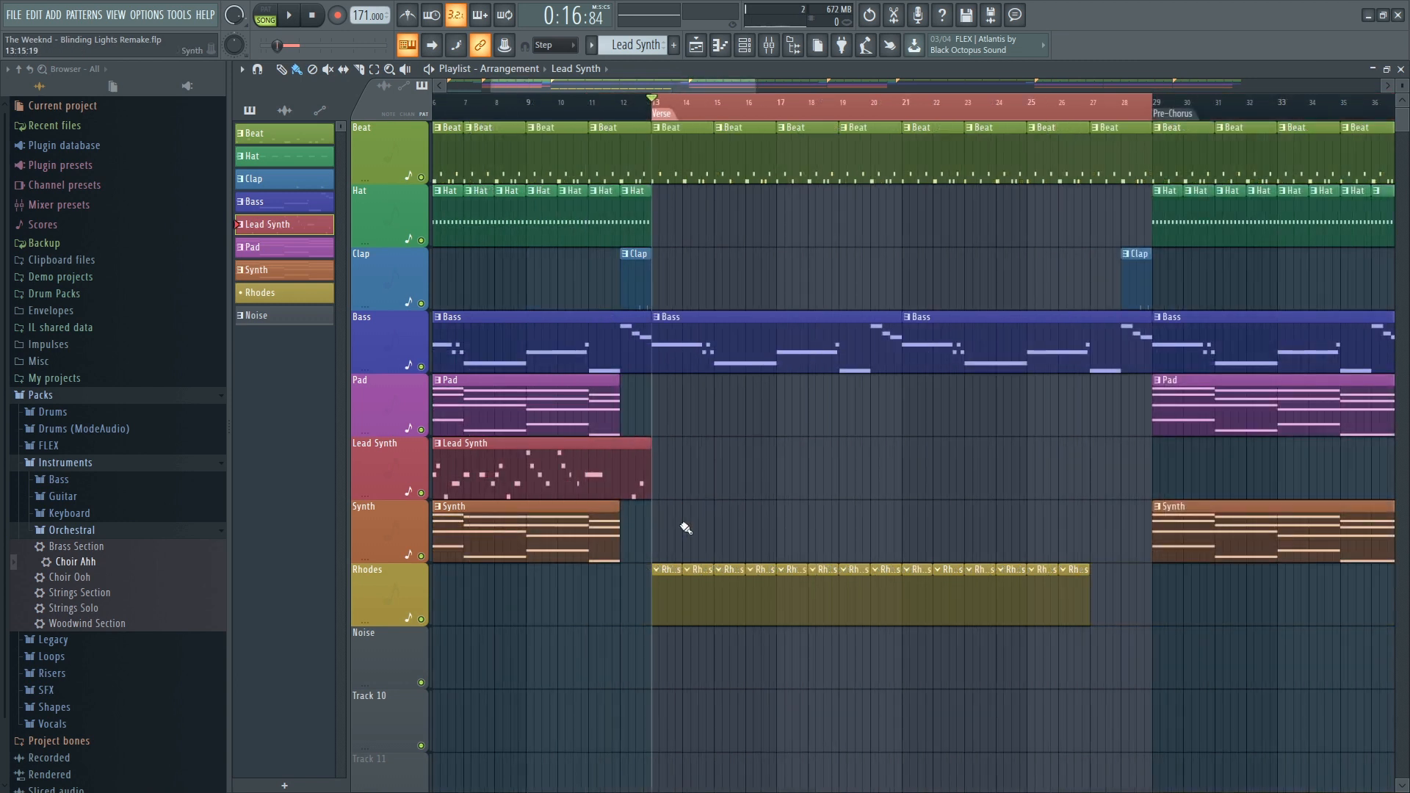
# Record the Rhodes riff C5, D#5, C5, D#5, F5, G5, C5, D#5 into the Rhodes pattern at the start of the Verse
pyautogui.press('F6')
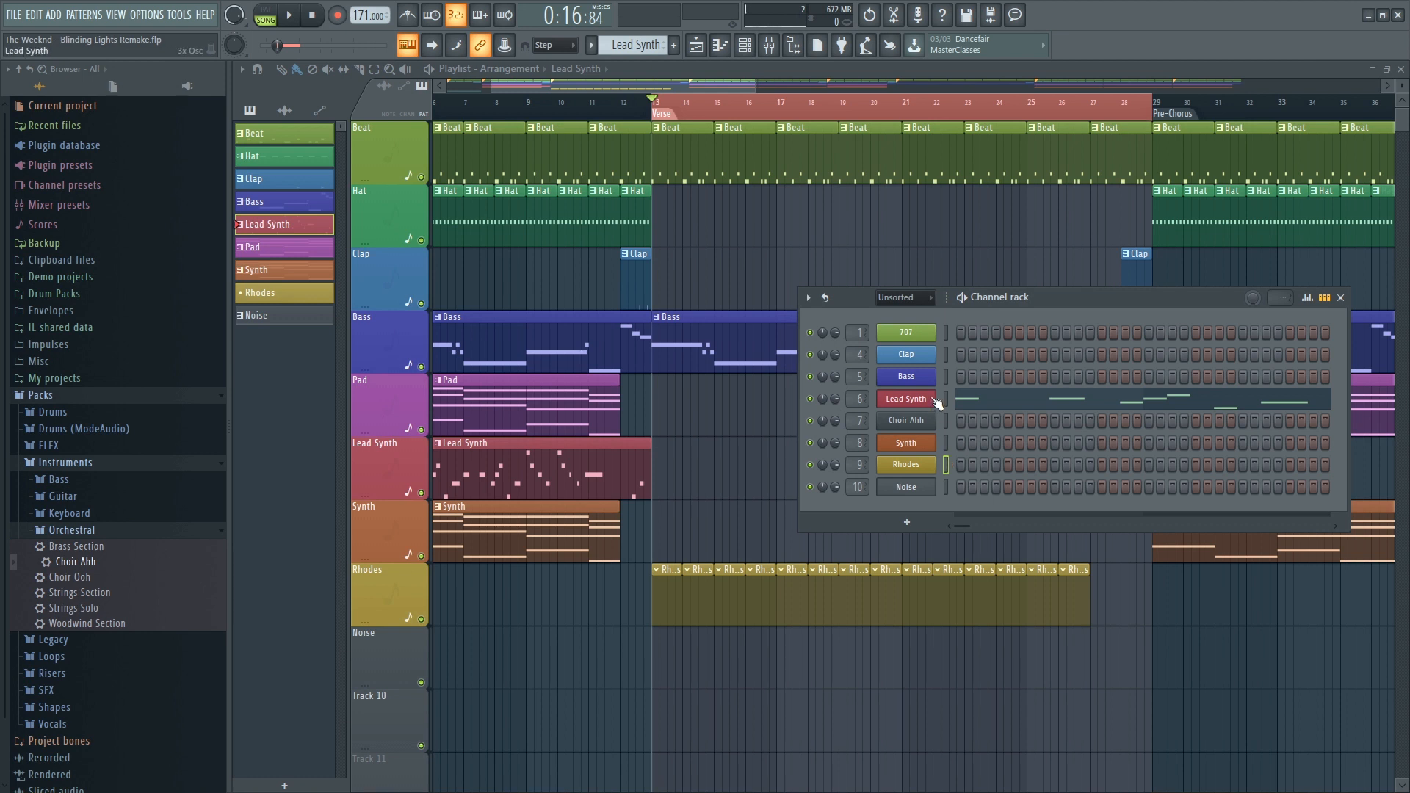
pyautogui.click(291, 13)
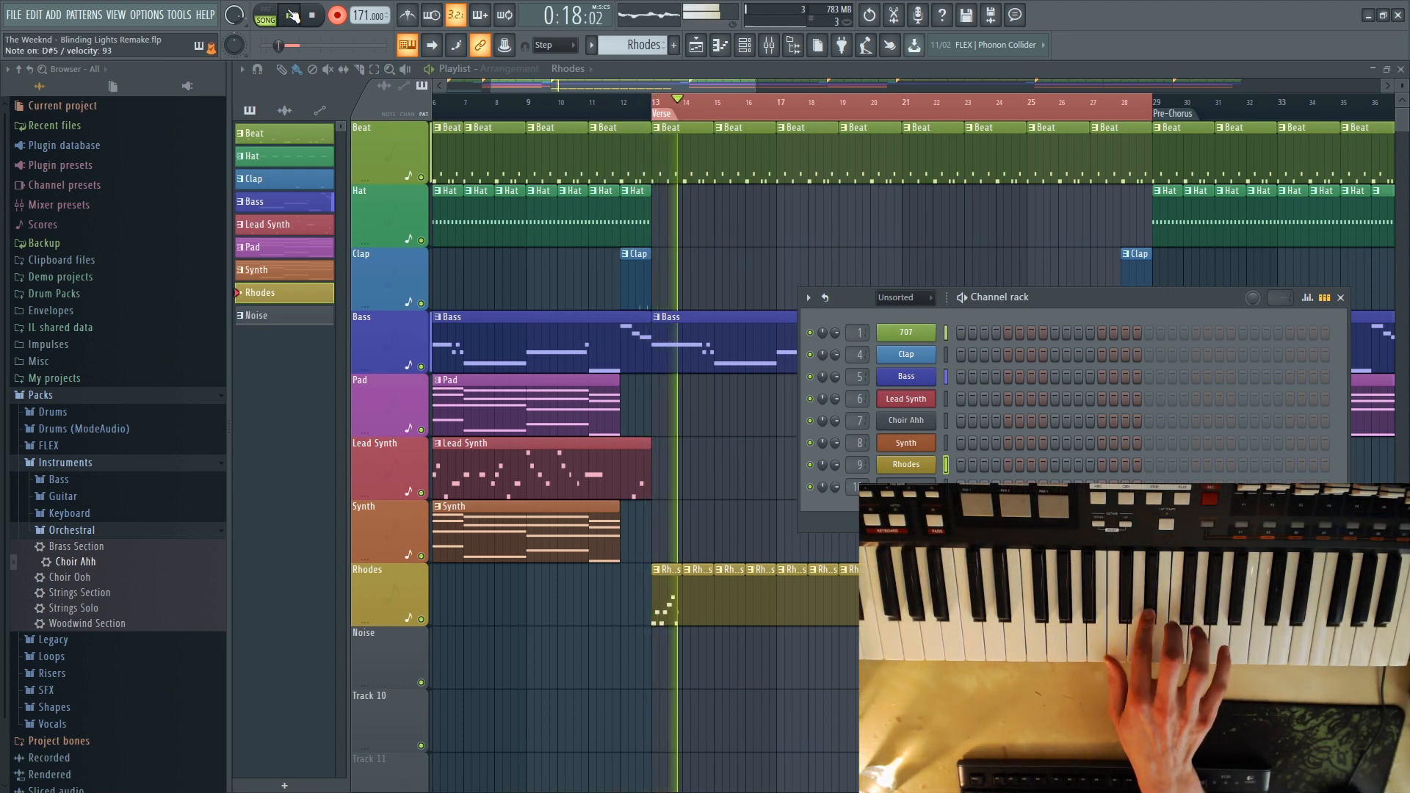
# Open the recorded Rhodes notes in the piano roll, play them, and level all their velocities at about 73%
pyautogui.doubleClick(669, 593)
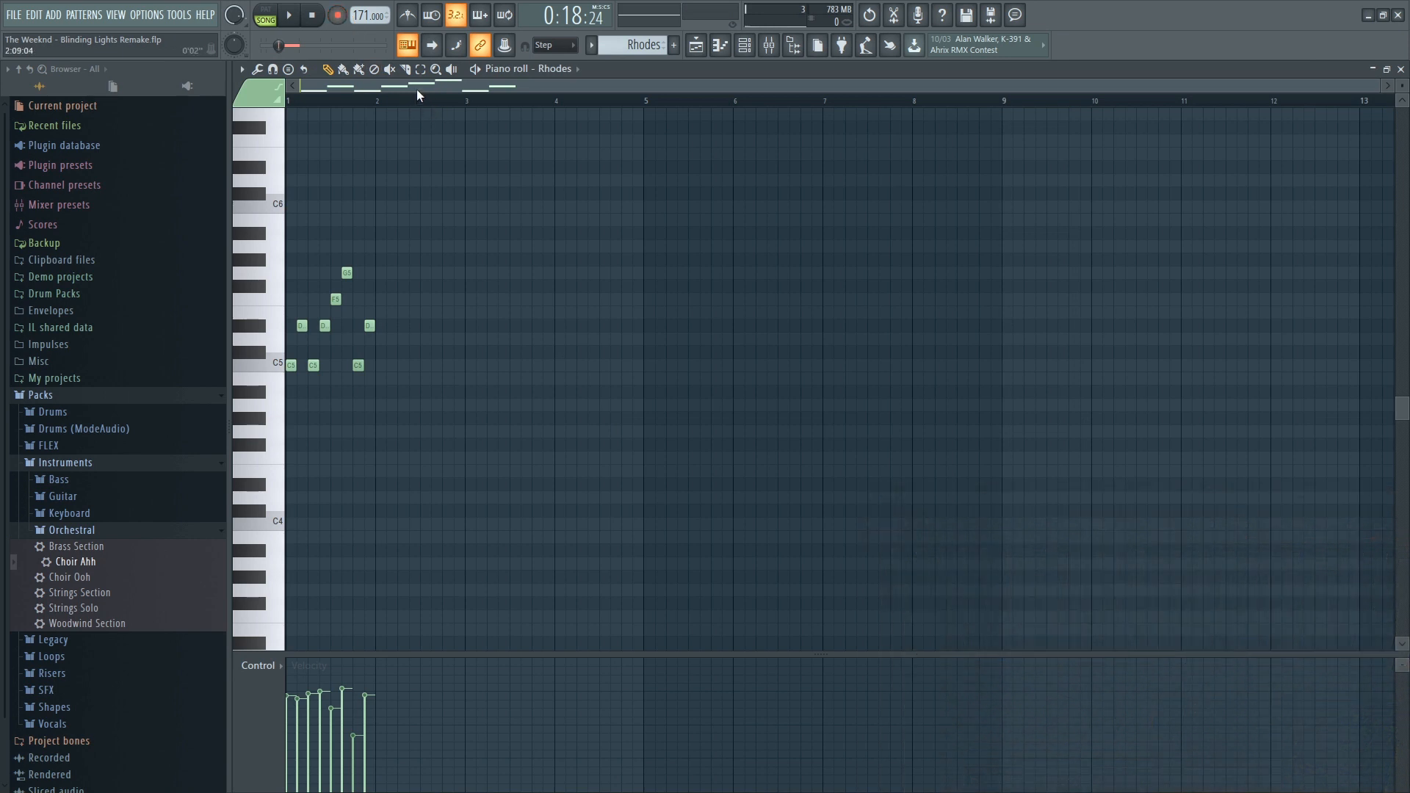
pyautogui.scroll(1, 418, 94)
pyautogui.press('space')
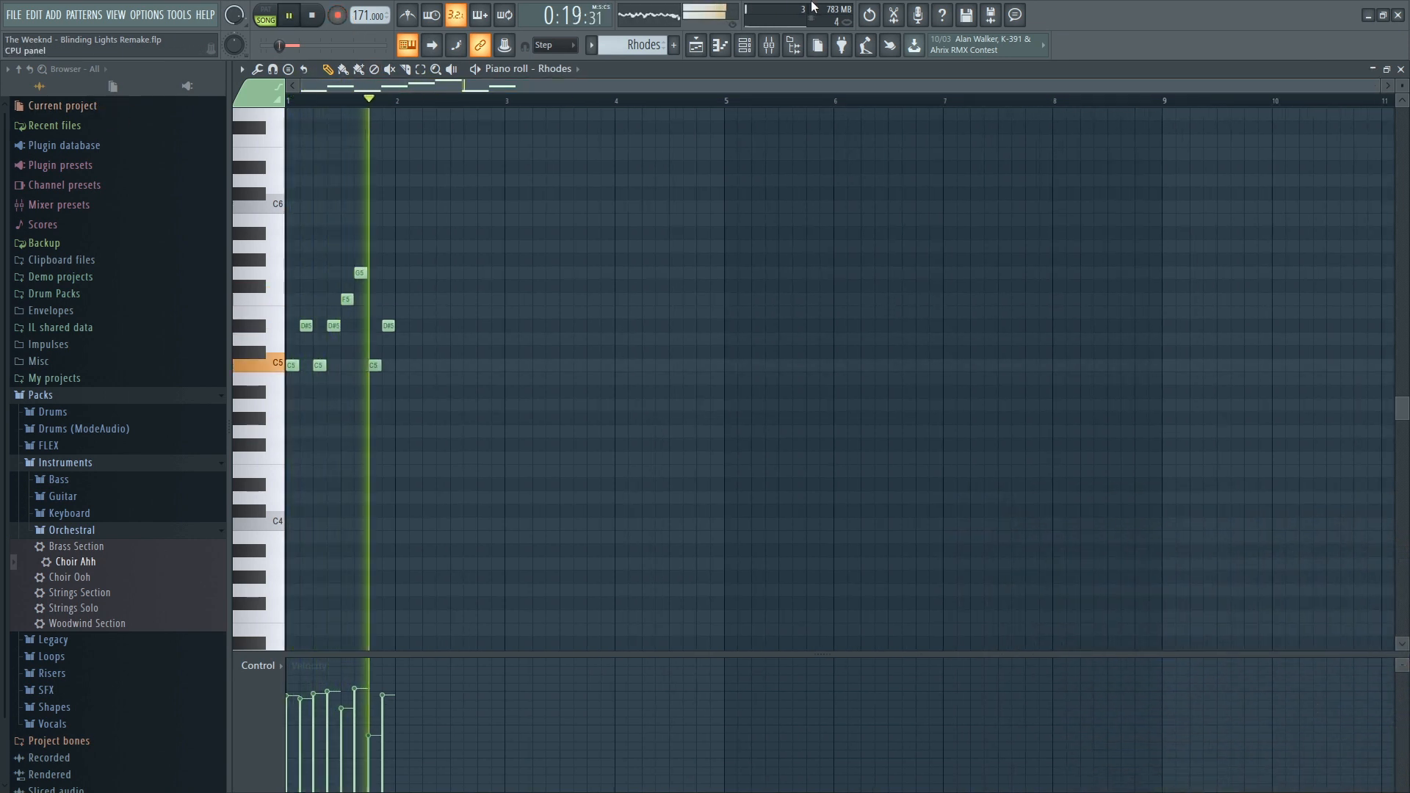
pyautogui.moveTo(387, 694); pyautogui.dragTo(293, 695)
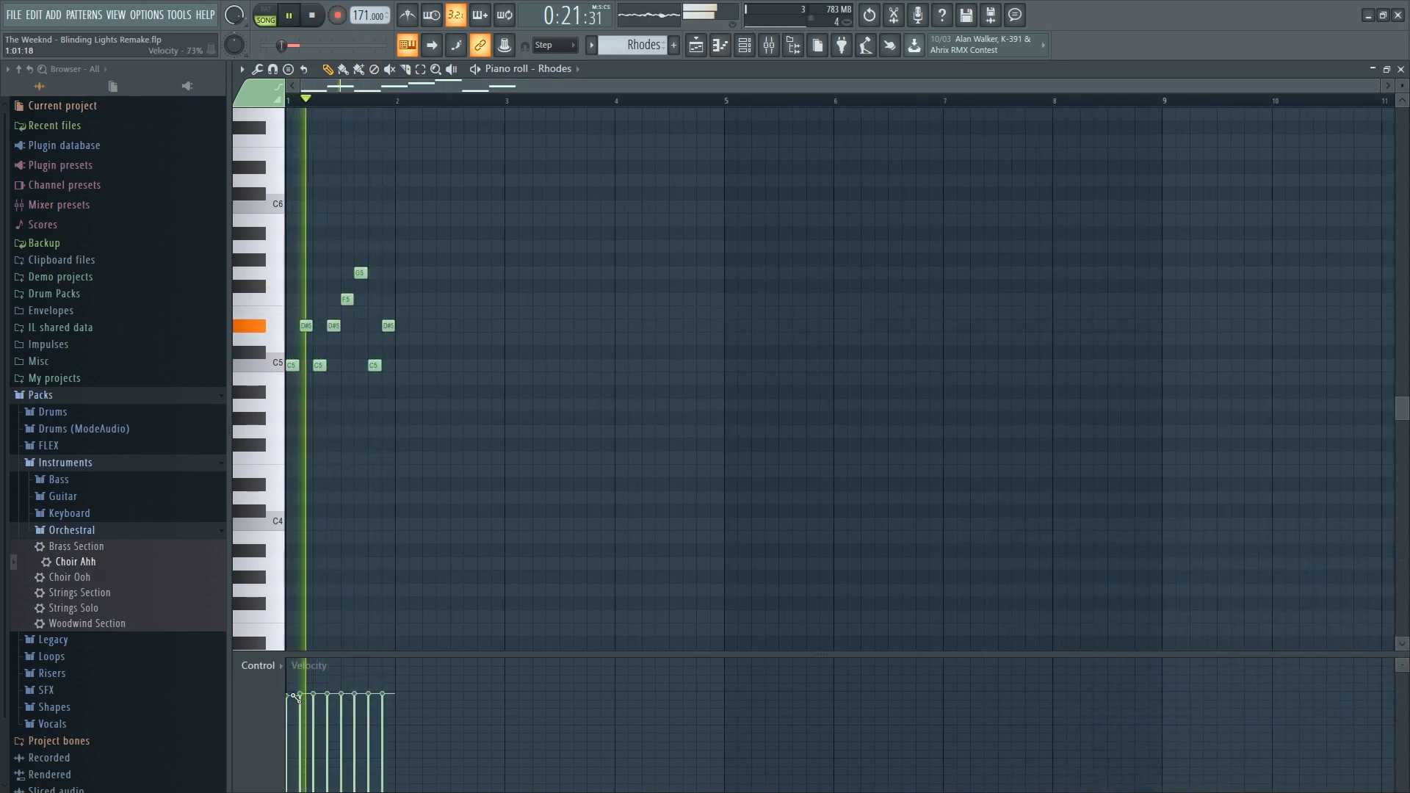
# Add Fruity parametric EQ 2 with the 20Hz – 18kHz cut preset to the Rhodes mixer track and narrow its high-pass and low-pass bands
pyautogui.click(768, 45)
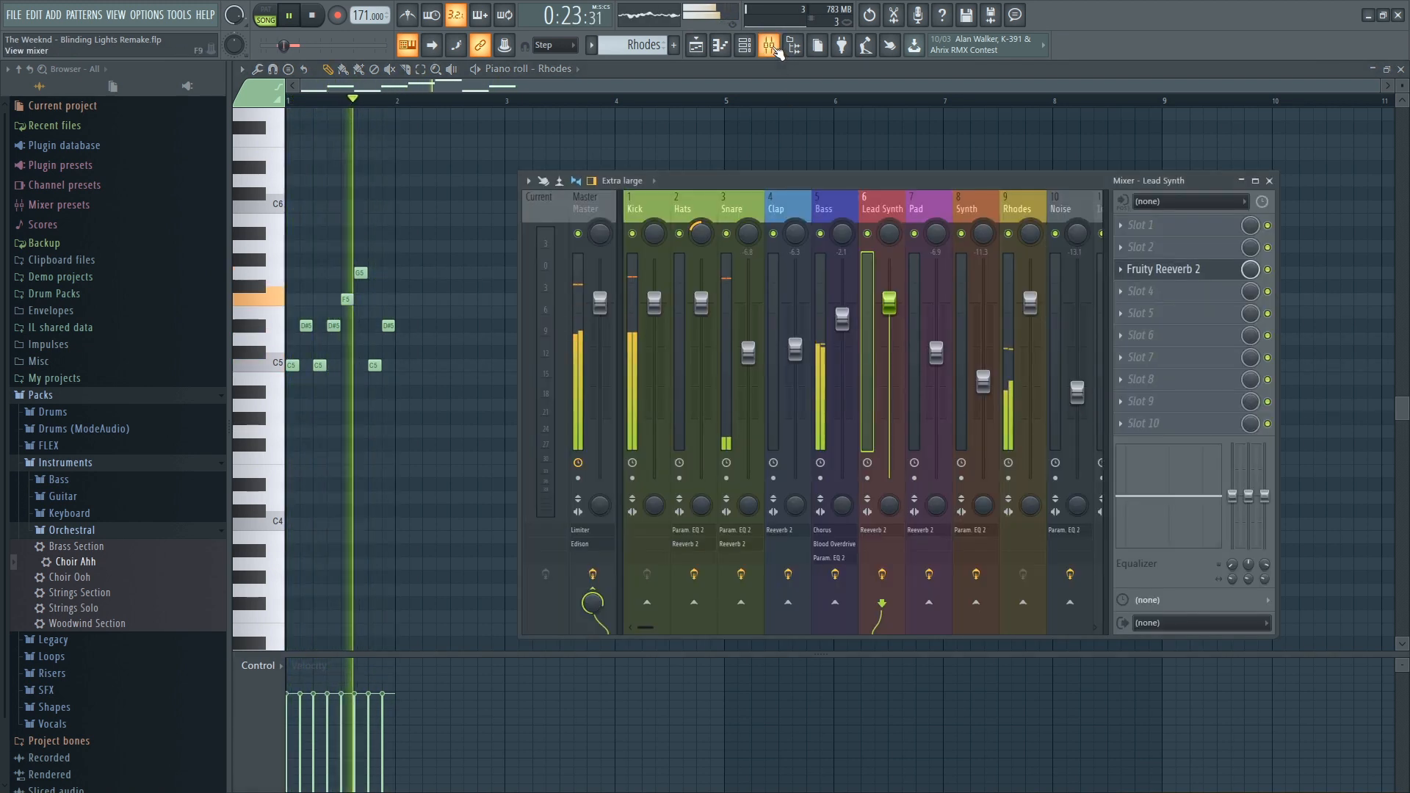
pyautogui.press('space')
pyautogui.click(1026, 203)
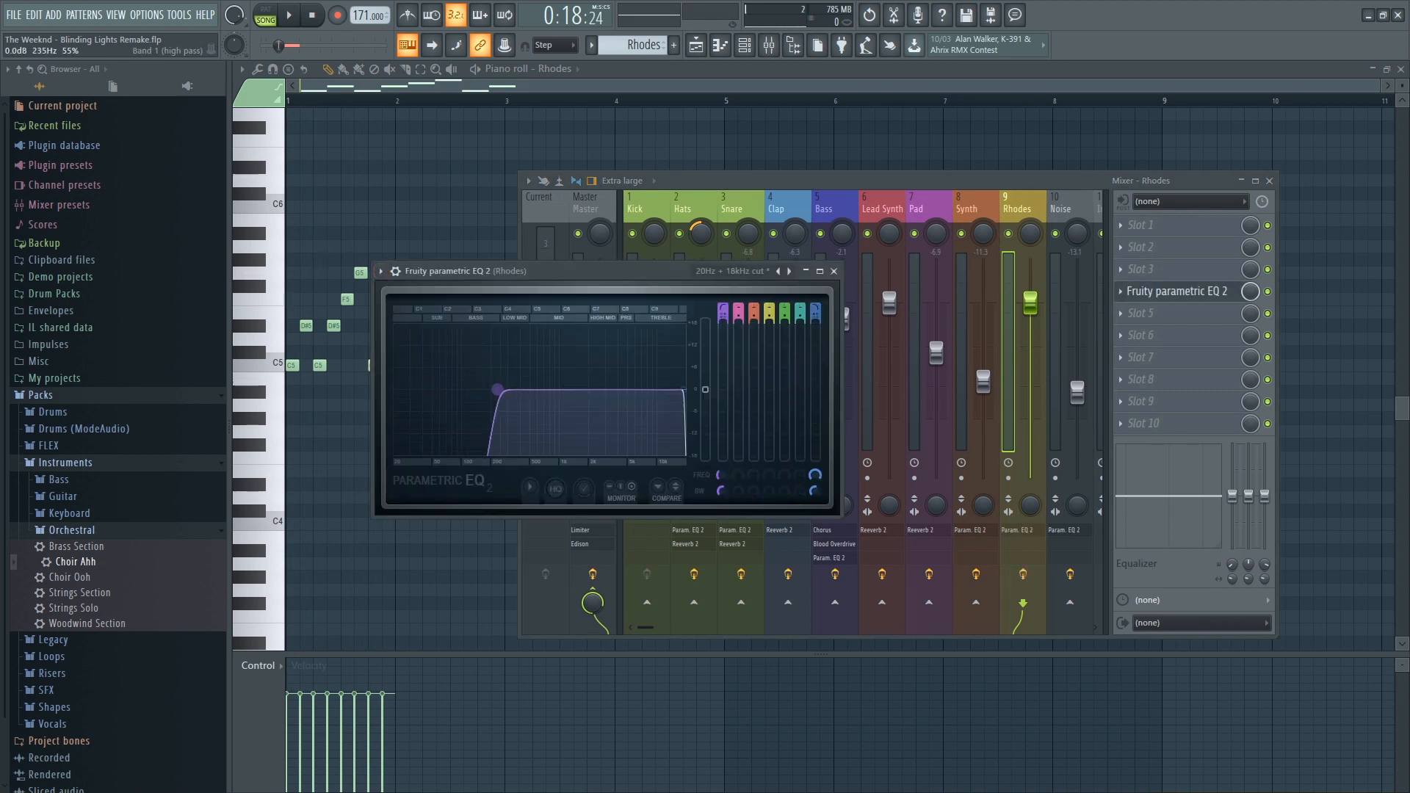
pyautogui.press('space')
pyautogui.moveTo(637, 390); pyautogui.dragTo(586, 399)
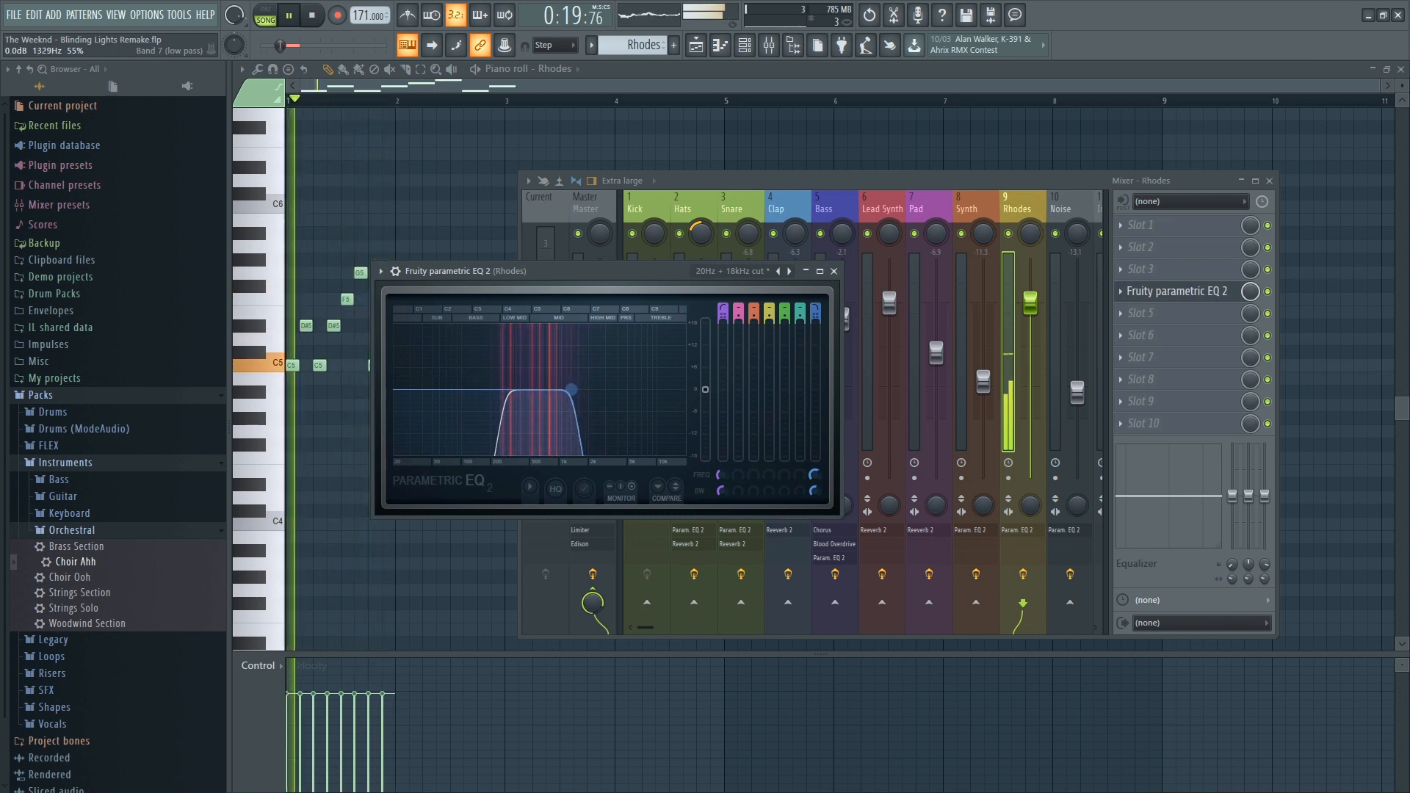
pyautogui.moveTo(575, 395); pyautogui.dragTo(505, 393)
pyautogui.press('space')
# Add Fruity Reeverb 2 in slot 3 of the Rhodes mixer track, before the EQ, and set its wet level to 94%
pyautogui.click(1124, 313)
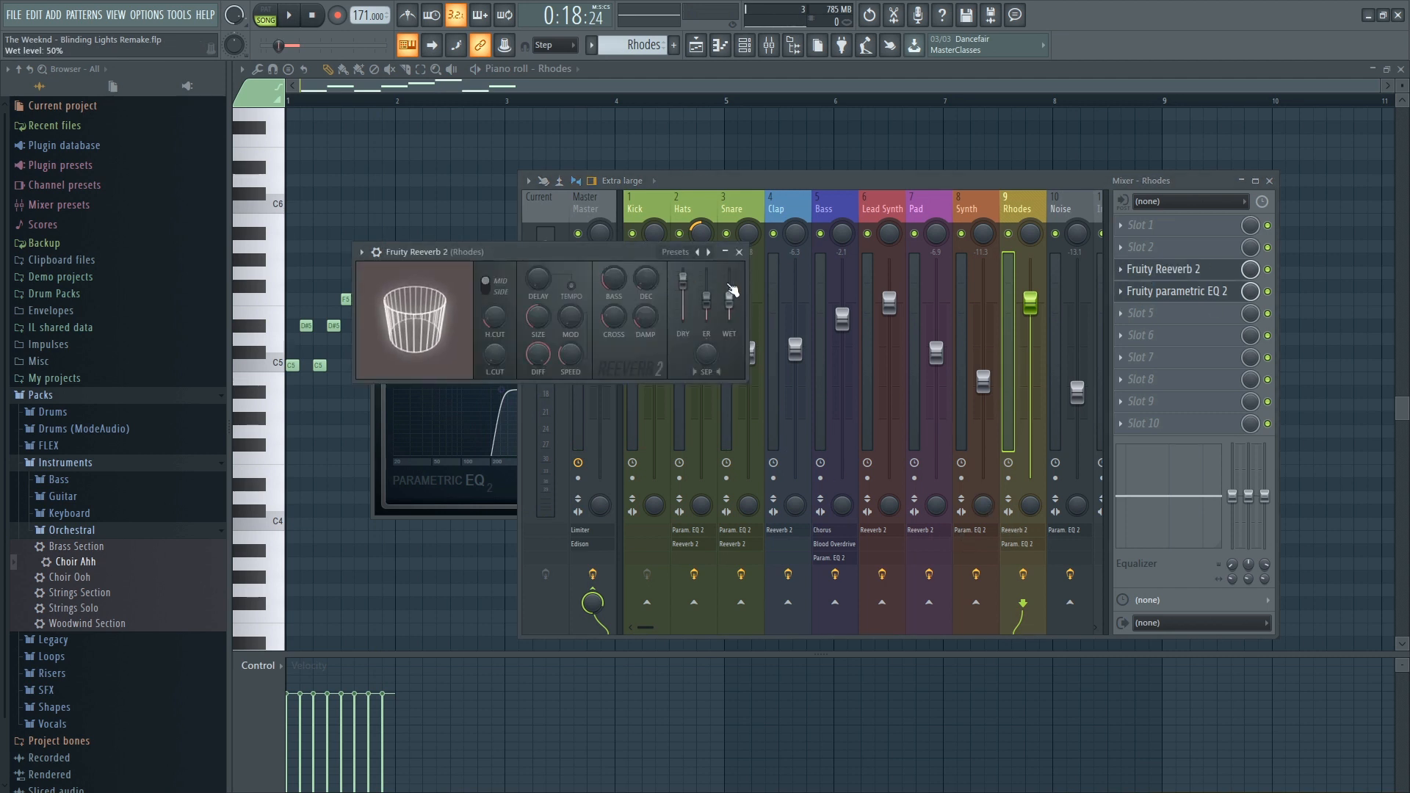
pyautogui.press('space')
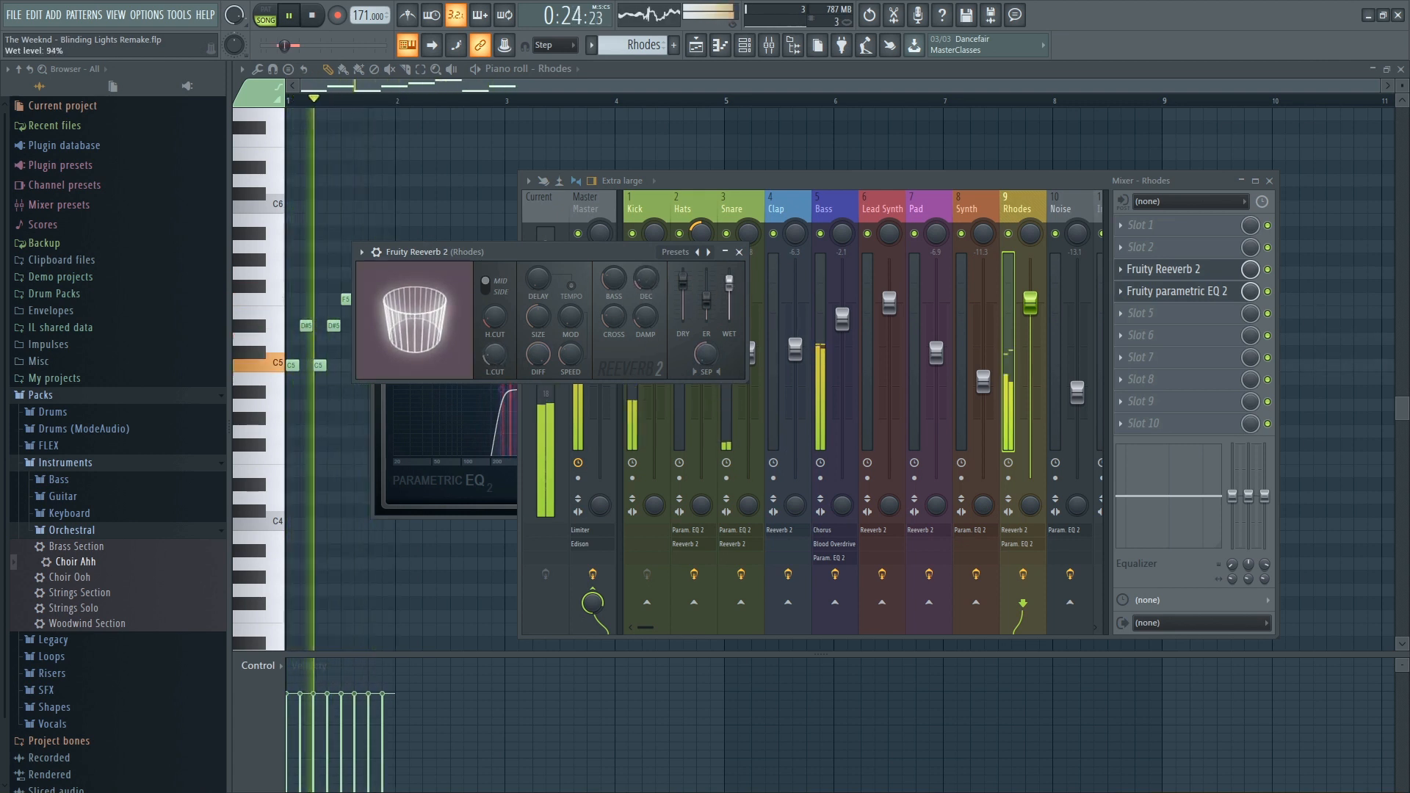
pyautogui.press('space')
# Enable Porta and Mono for the Rhodes channel's polyphony and adjust its slide time during playback
pyautogui.press('F6')
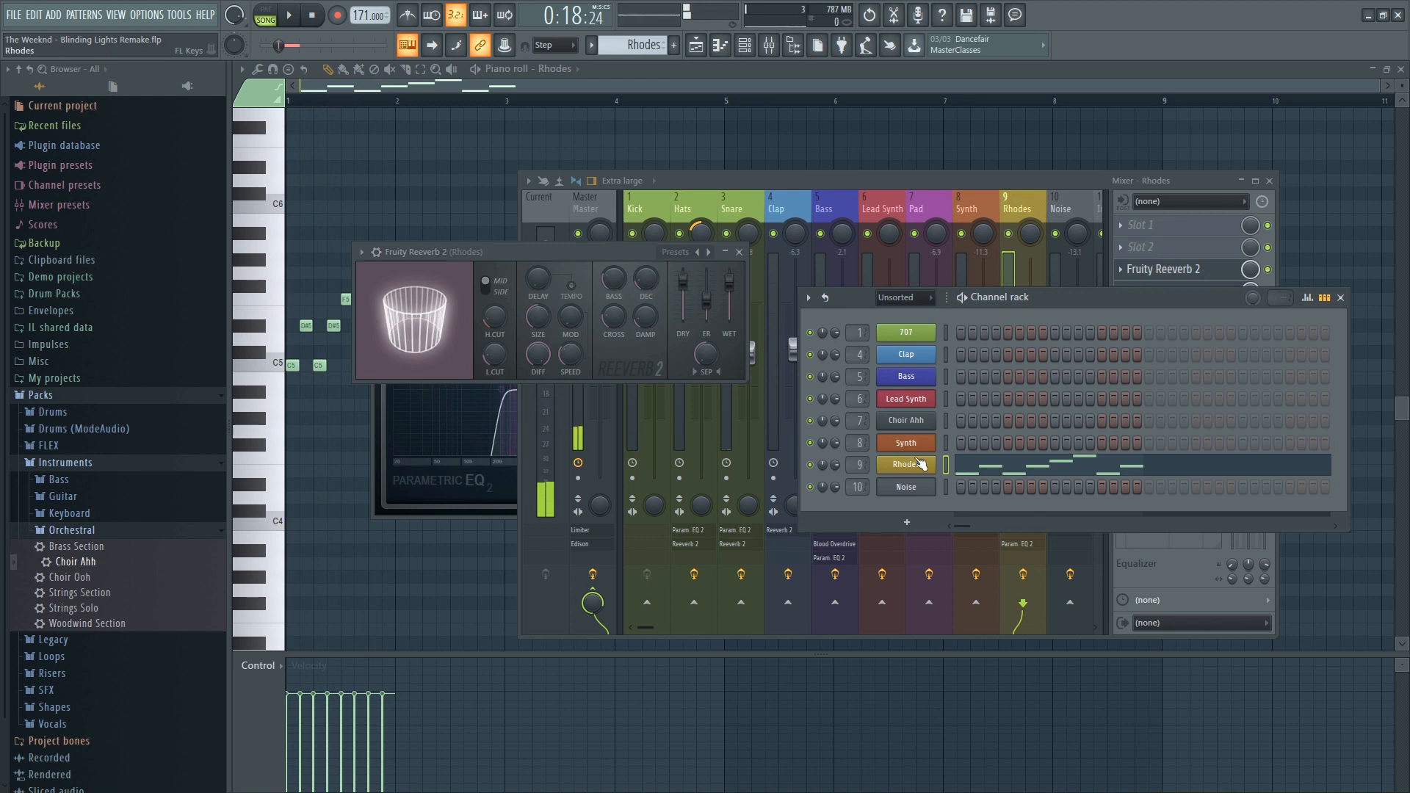
pyautogui.click(918, 464)
pyautogui.click(395, 271)
pyautogui.click(424, 297)
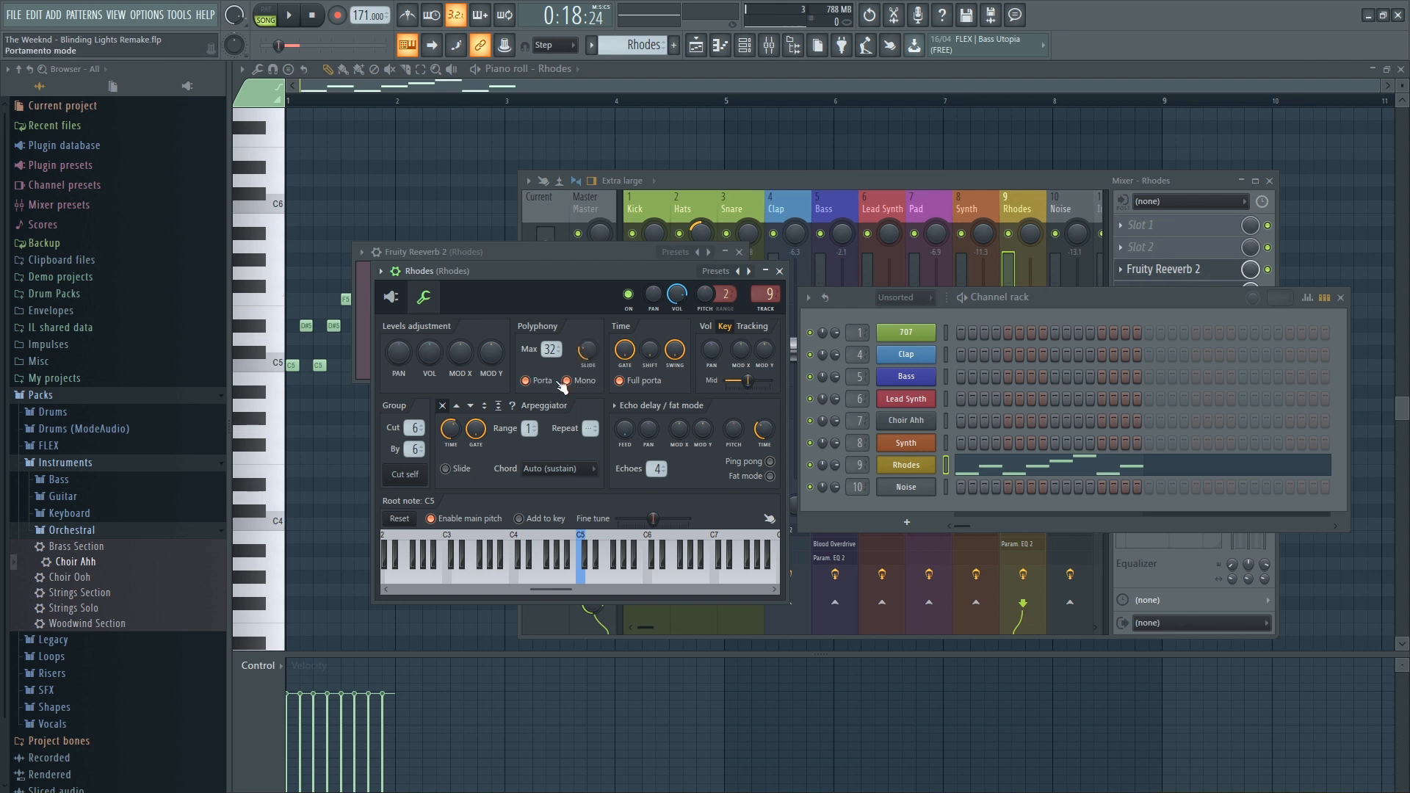
pyautogui.press('space')
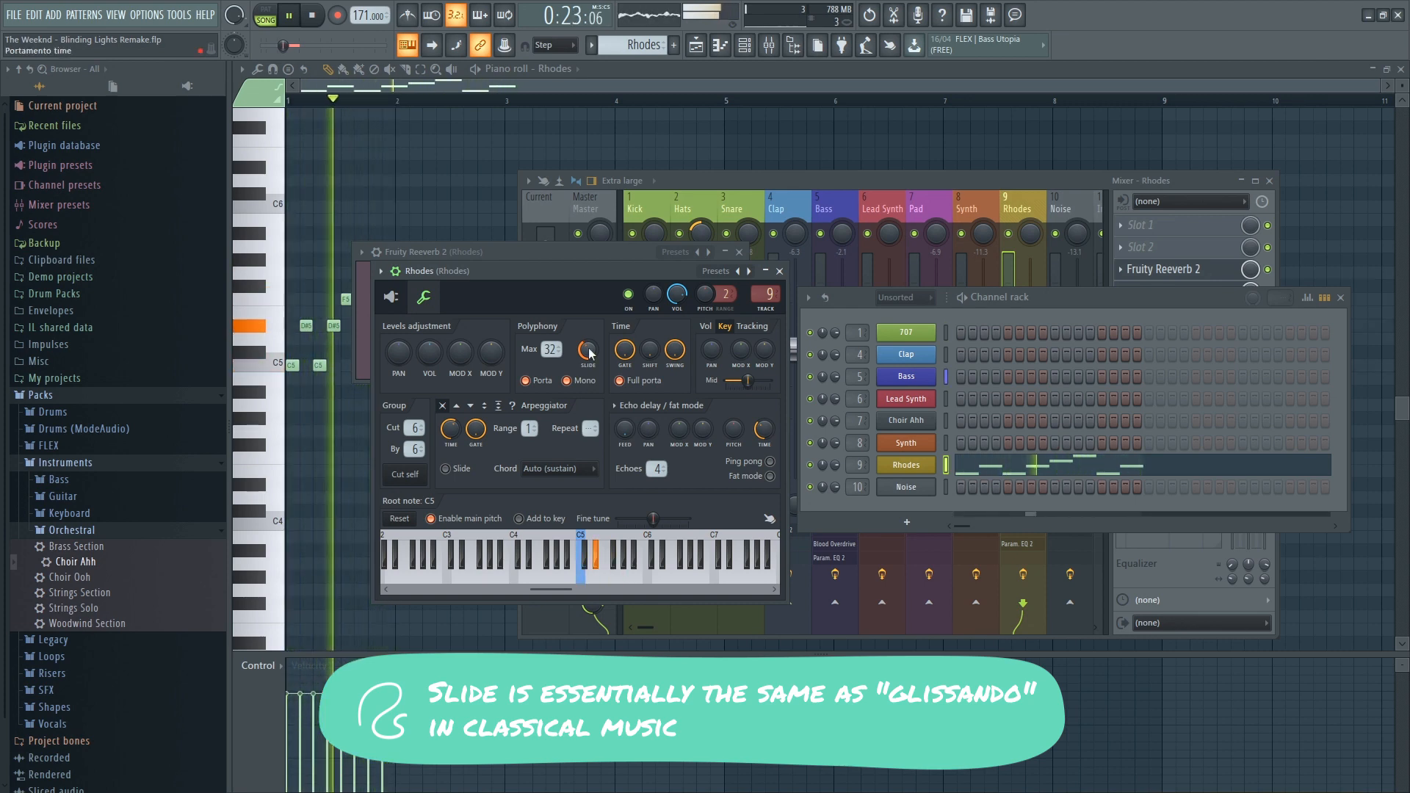
# Lower the Rhodes mixer level slightly, stop playback, and save the project
pyautogui.click(918, 188)
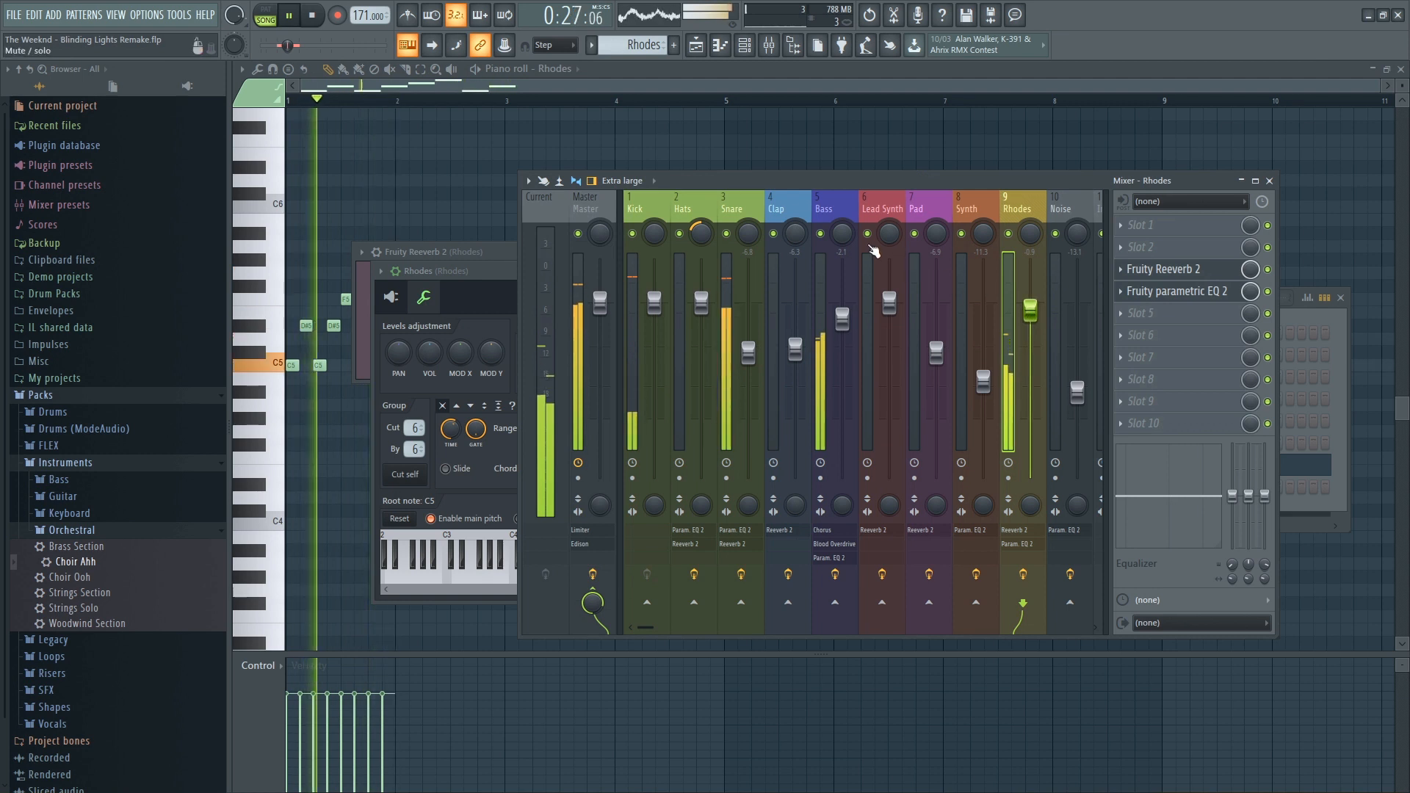
pyautogui.click(720, 82)
pyautogui.press('space')
pyautogui.hotkey('ctrl', 's')
# Create an automation clip for the Bass channel's Mod X envelope modulation amount over the Verse, with the playhead at bar 13
pyautogui.click(696, 46)
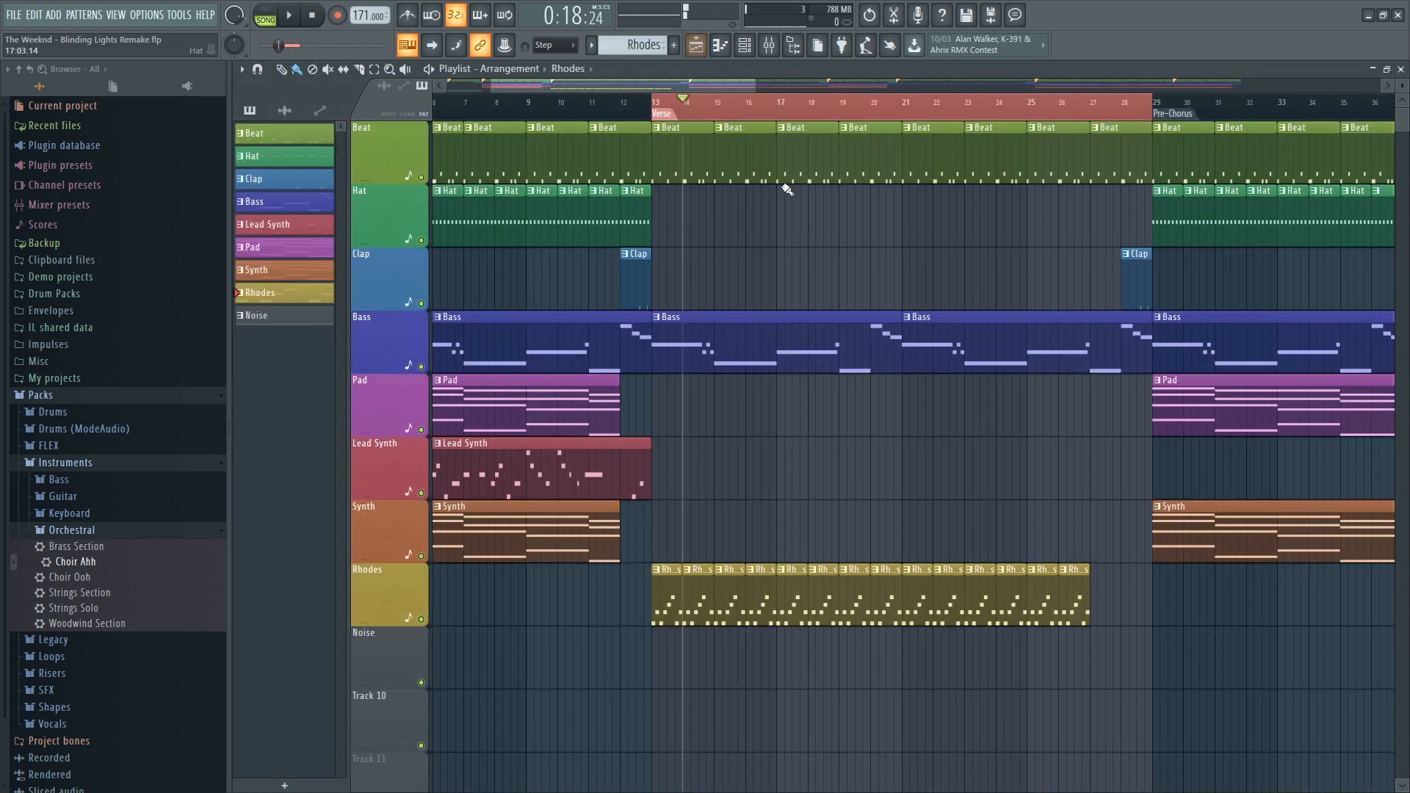
pyautogui.click(660, 109)
pyautogui.click(659, 108)
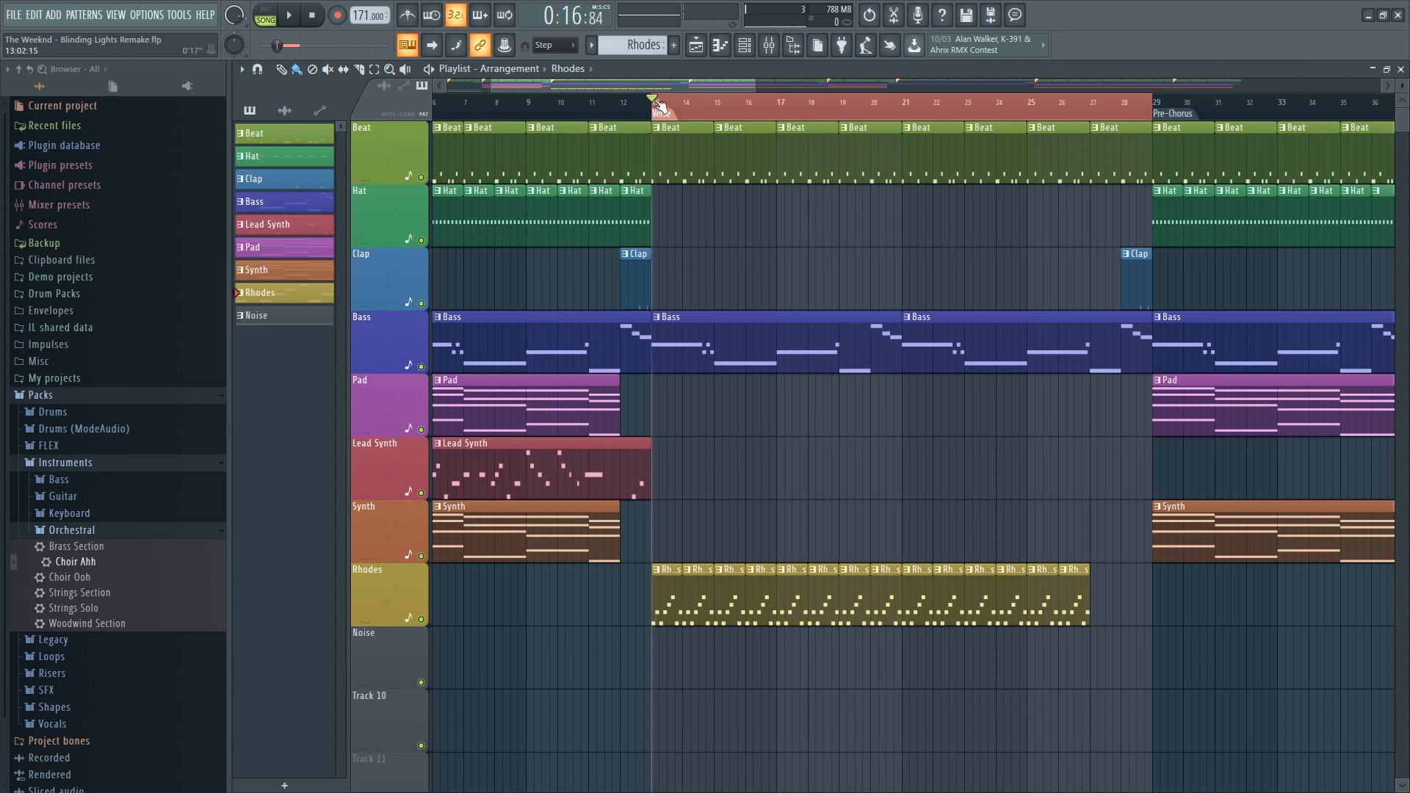
pyautogui.scroll(4, 659, 108)
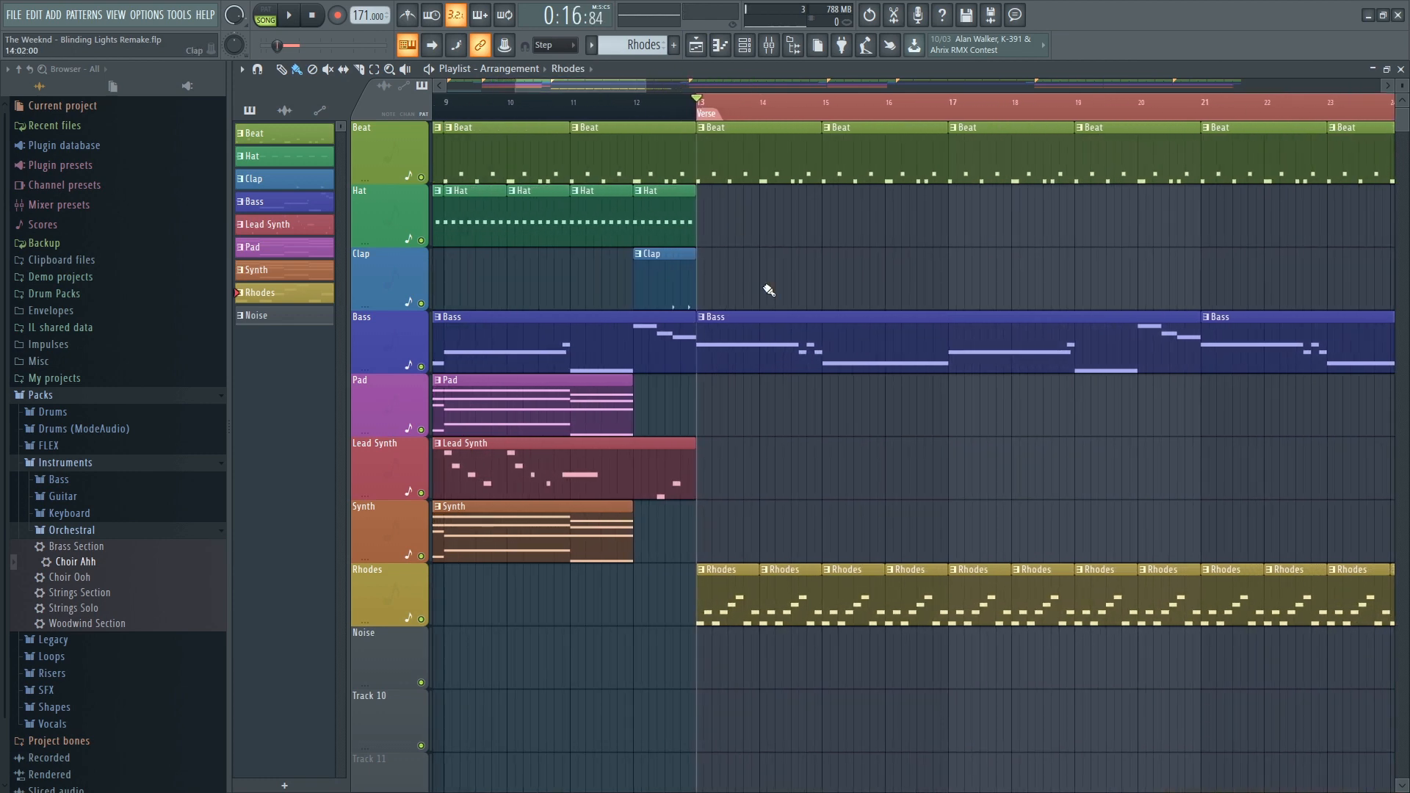
pyautogui.doubleClick(738, 320)
pyautogui.click(755, 46)
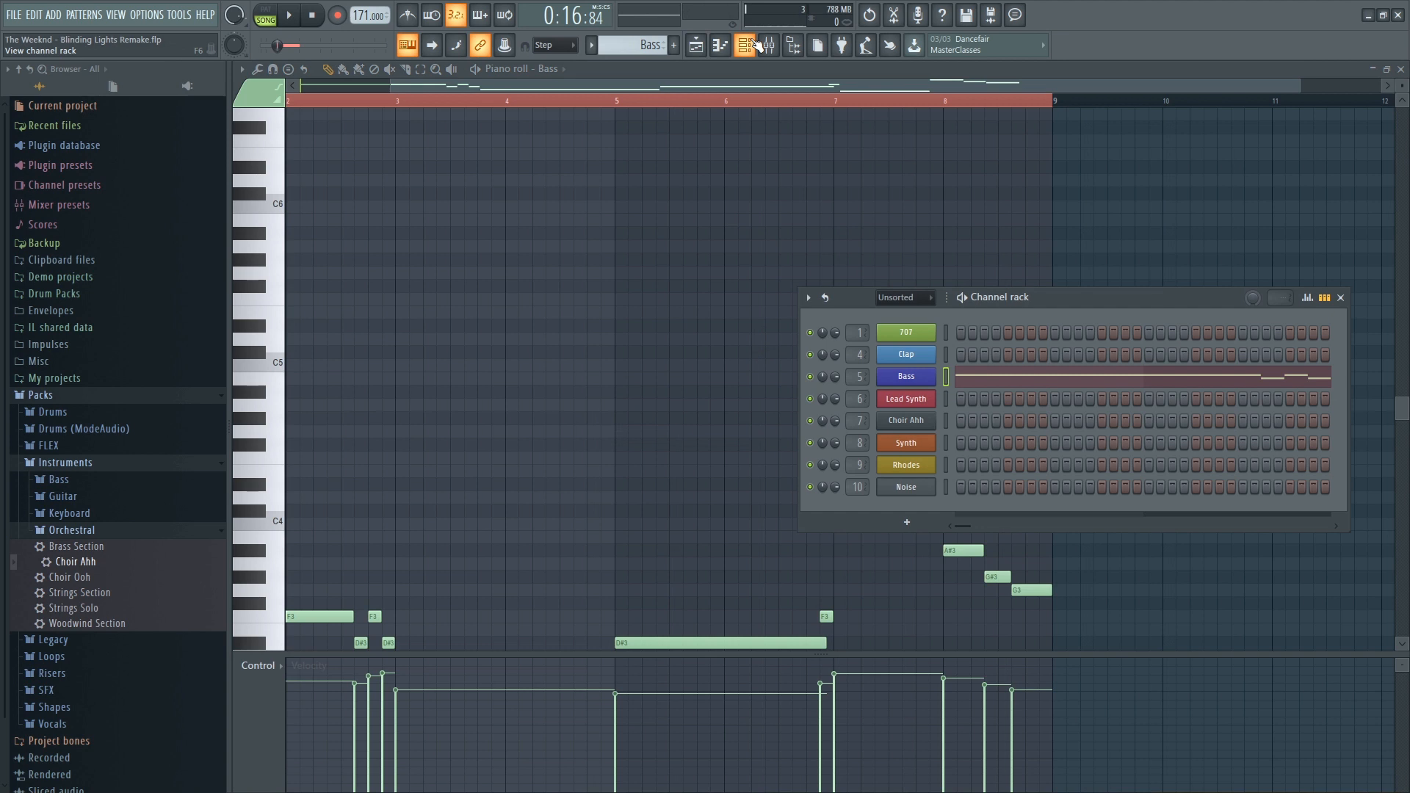
pyautogui.click(918, 377)
pyautogui.click(507, 291)
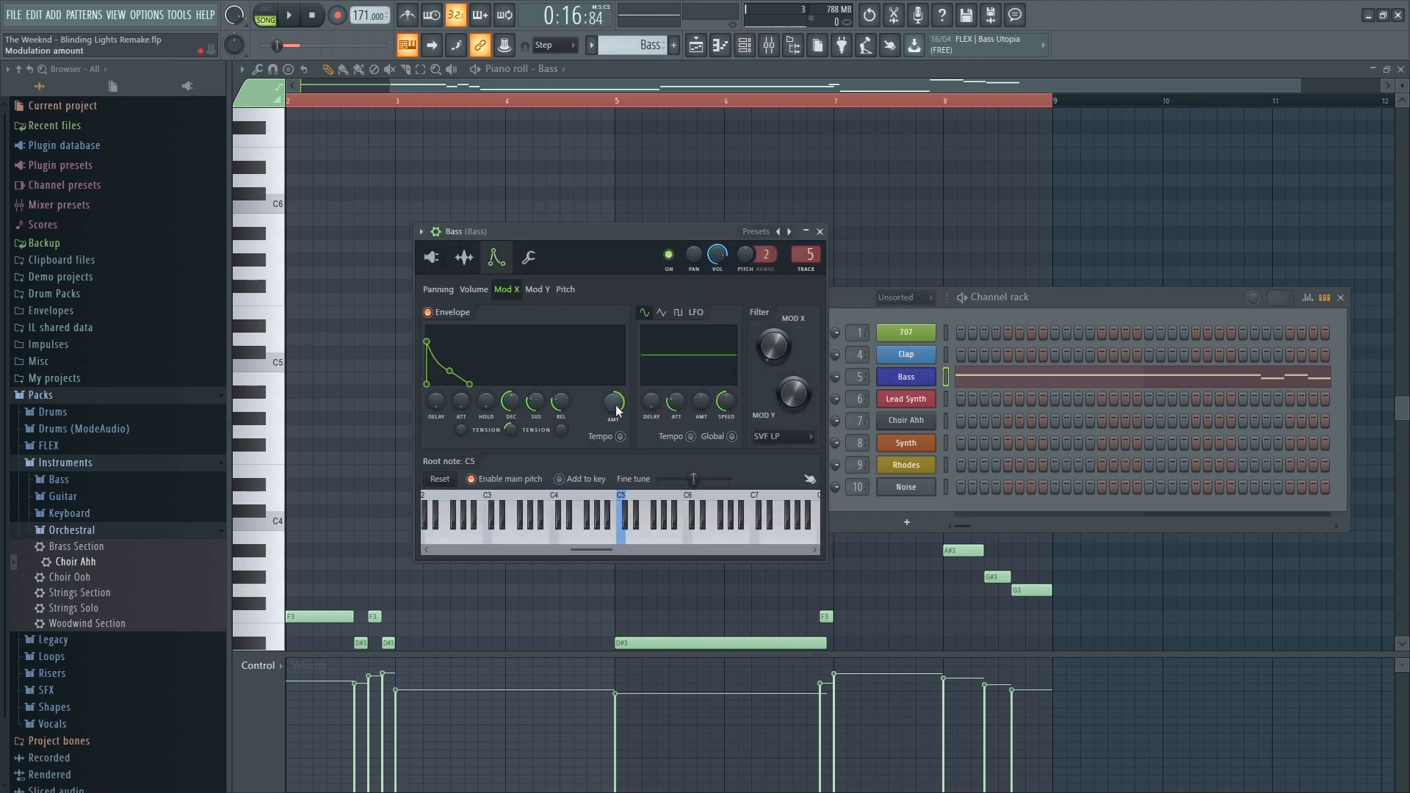
pyautogui.click(696, 46)
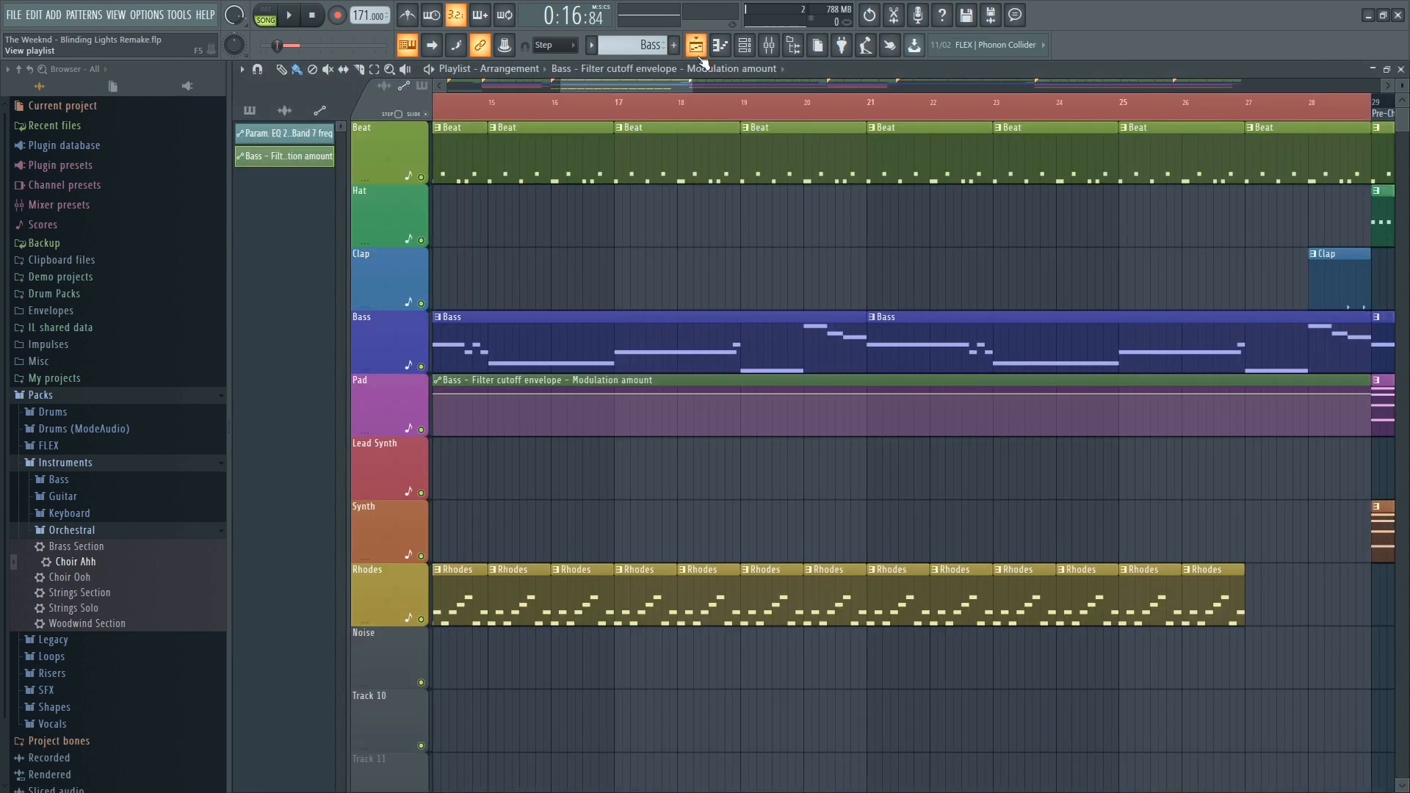
# Move the Bass modulation automation clip to the Noise track at bar 12 and add a Hold point at about 55% at bar 13
pyautogui.moveTo(669, 85); pyautogui.dragTo(670, 197)
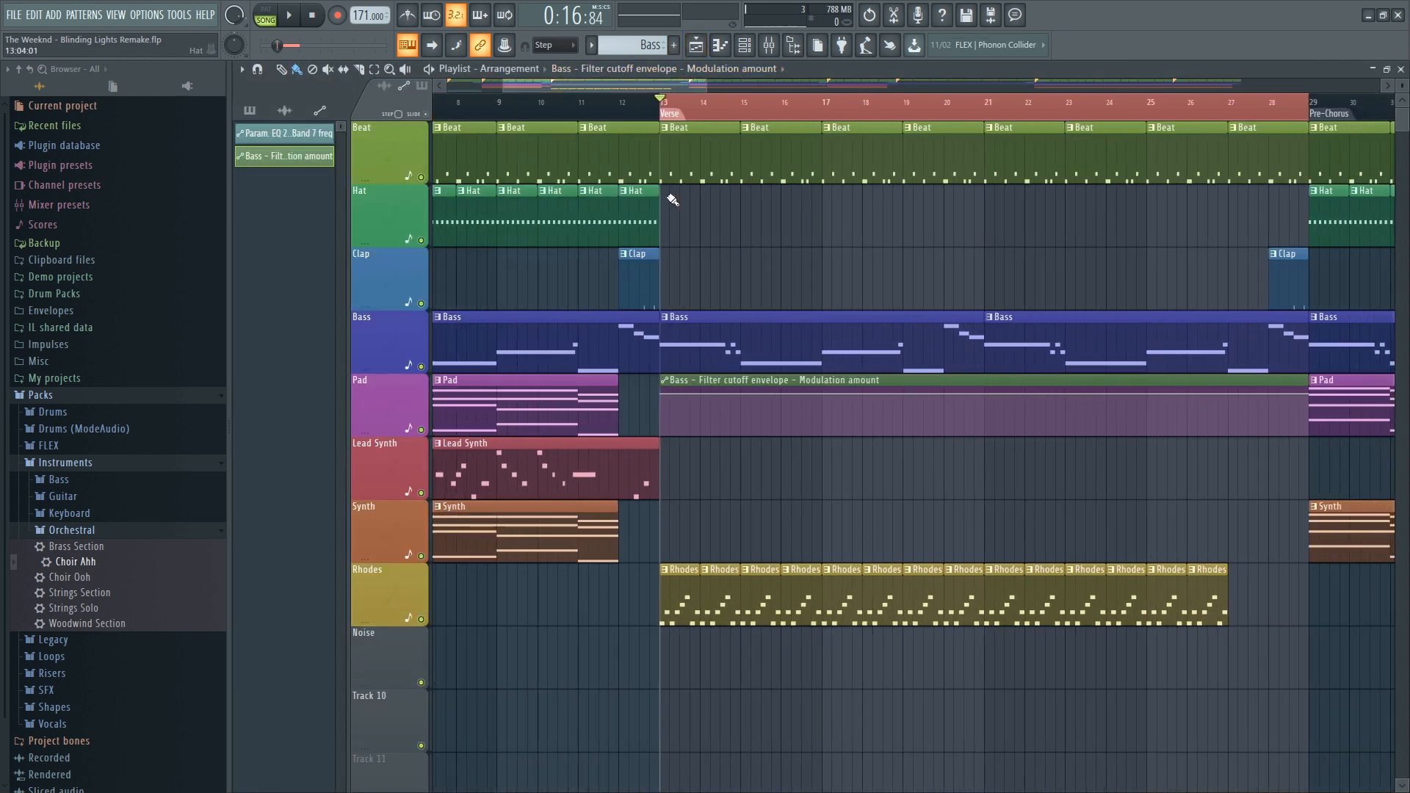
pyautogui.moveTo(702, 383); pyautogui.dragTo(661, 667)
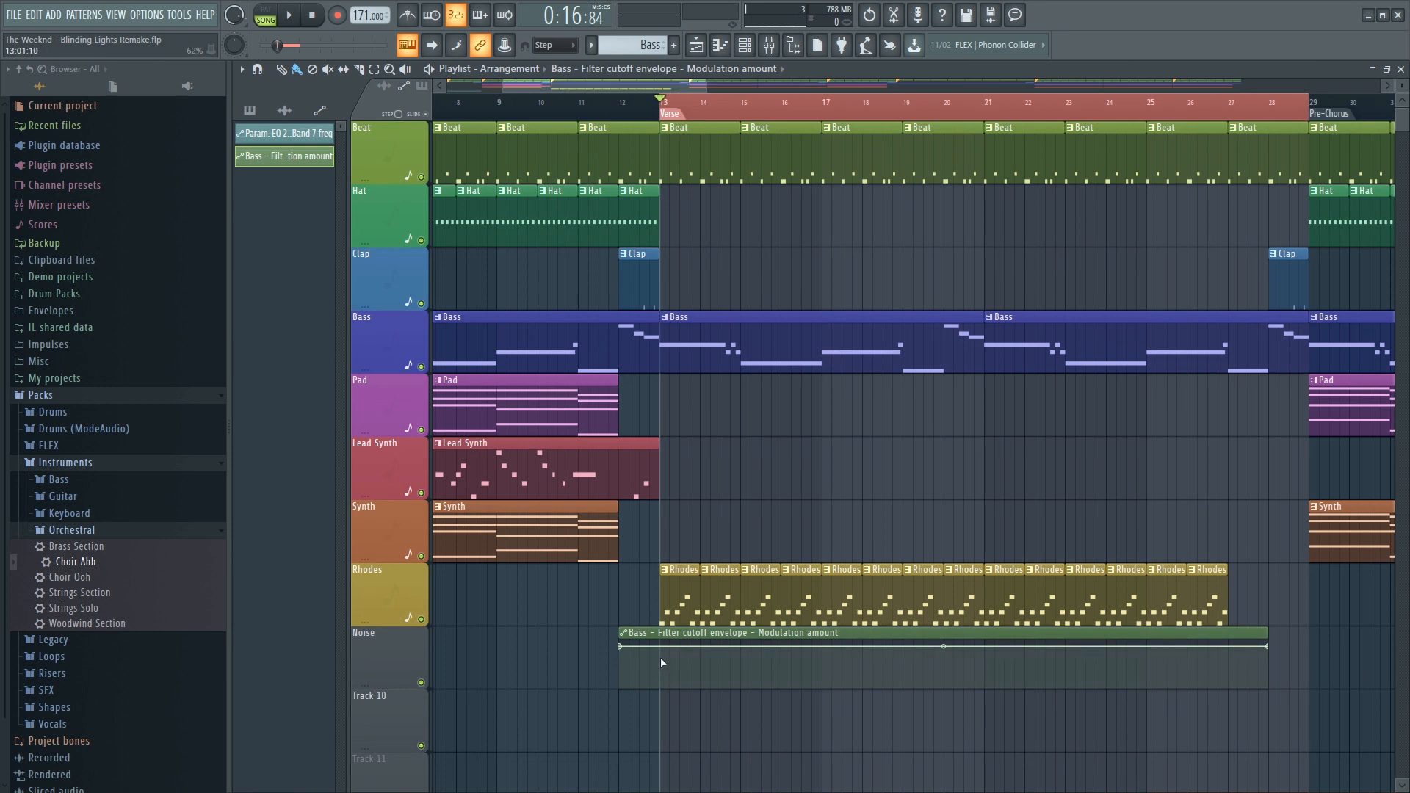
pyautogui.click(662, 663)
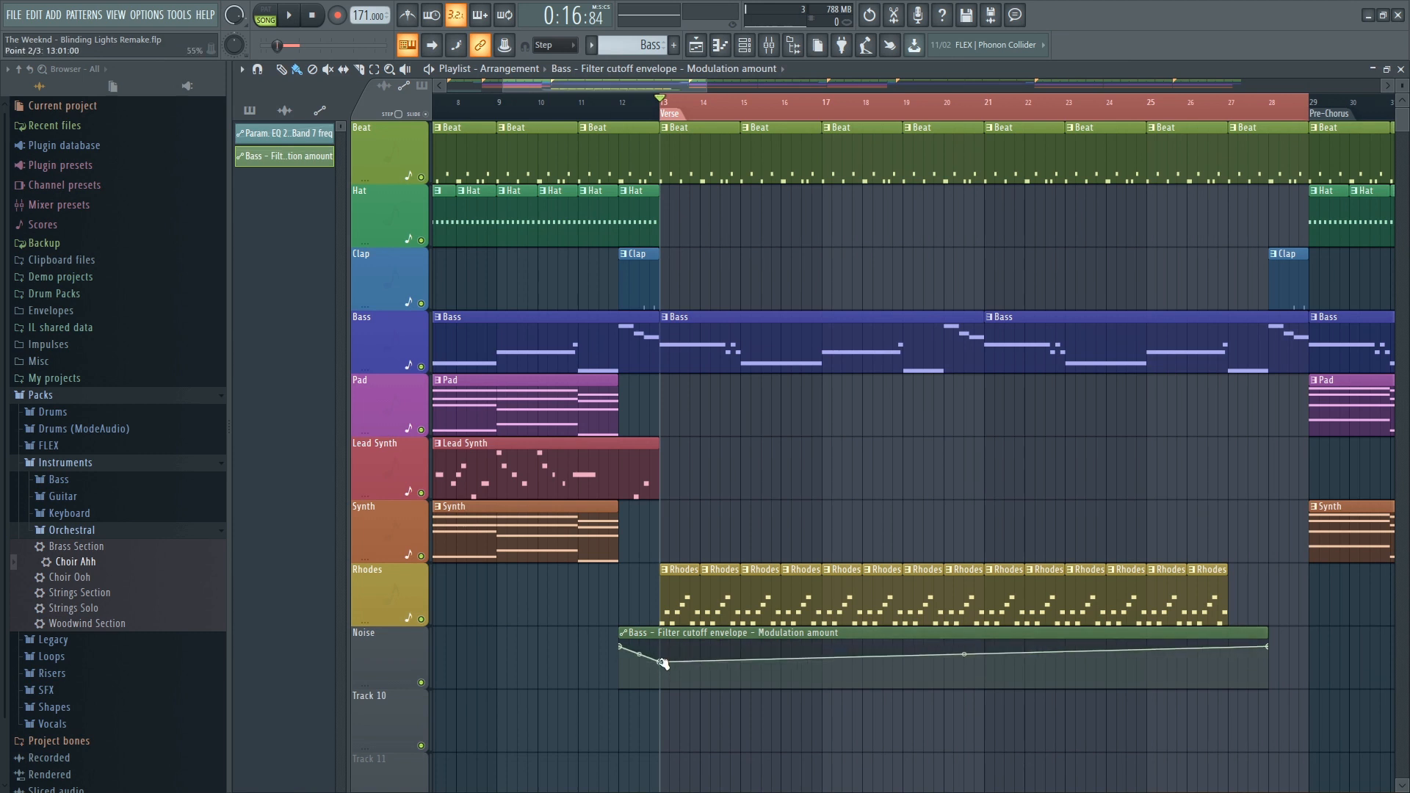
pyautogui.rightClick(659, 662)
pyautogui.click(694, 572)
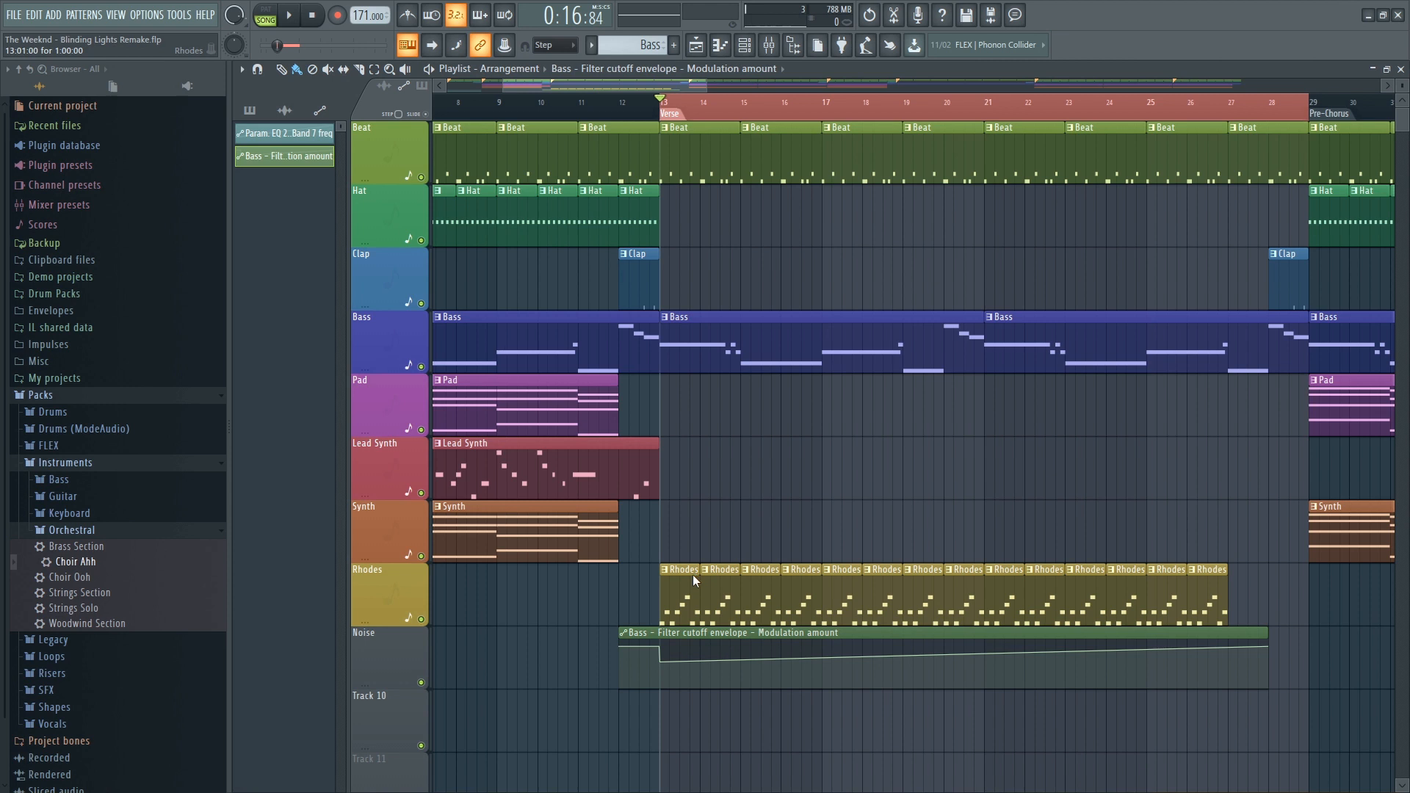
# Set the Bass automation clip's end point to Hold, keep the lowered level through the Verse, and extend the clip to bar 29
pyautogui.rightClick(1266, 648)
pyautogui.click(1303, 577)
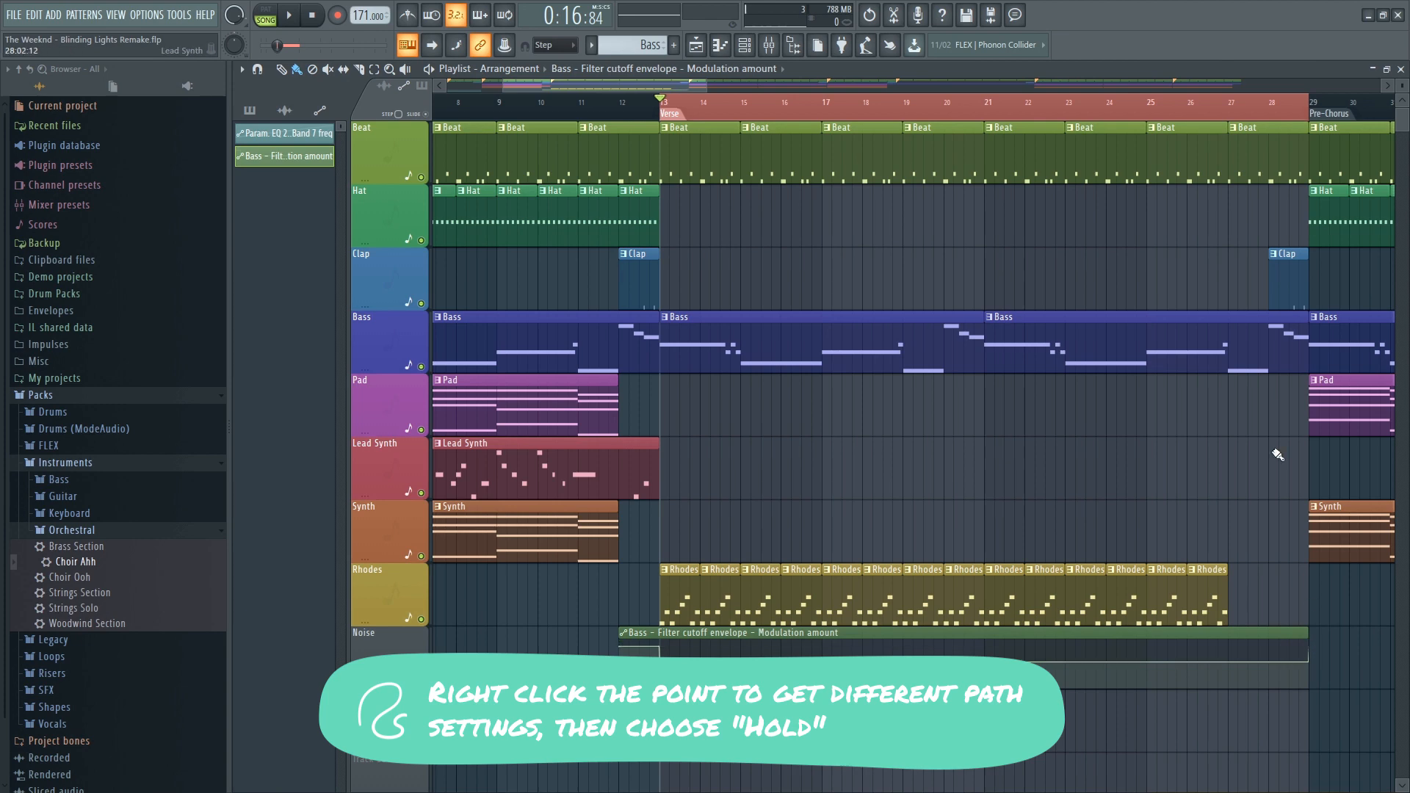
pyautogui.moveTo(1136, 86); pyautogui.dragTo(1278, 85)
pyautogui.moveTo(923, 86); pyautogui.dragTo(947, 86)
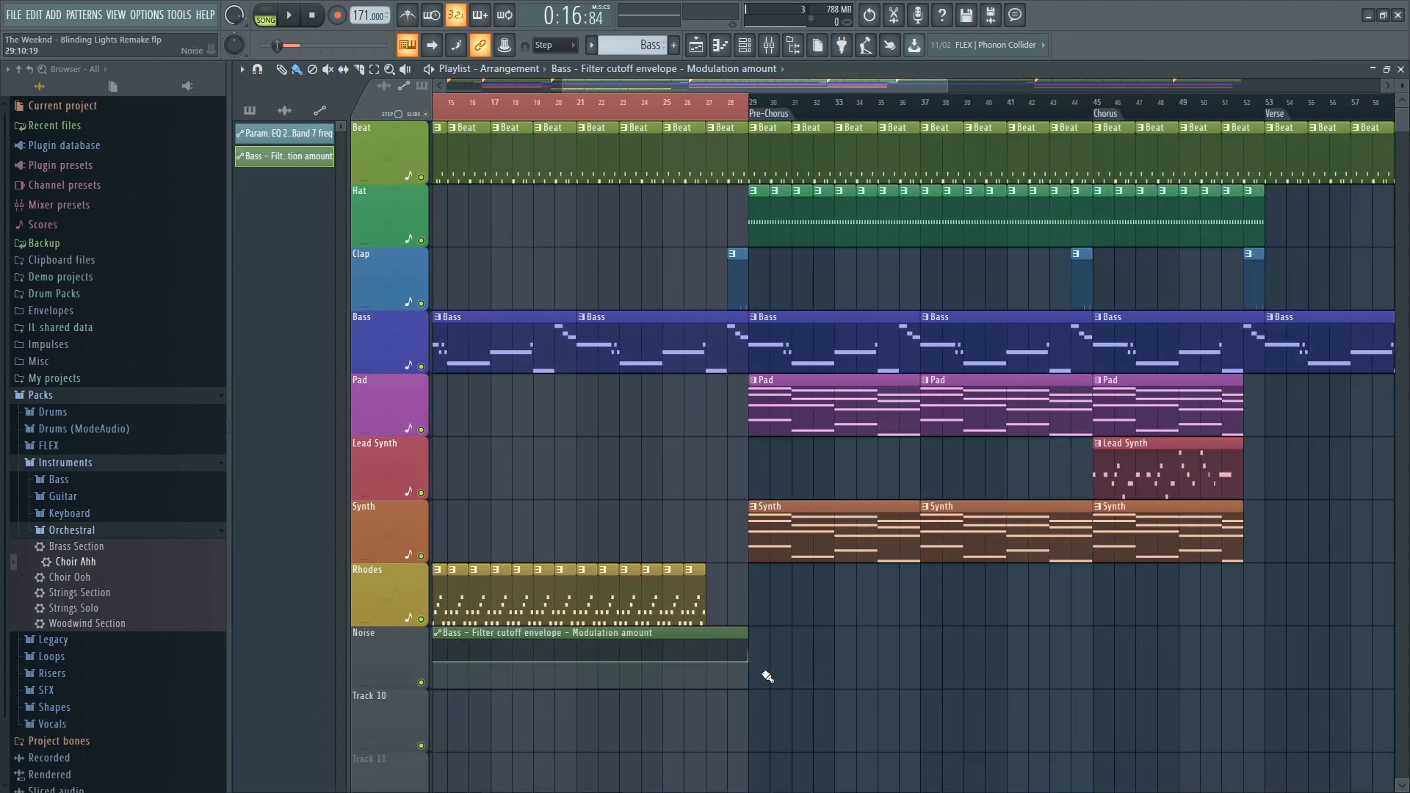
pyautogui.moveTo(830, 84); pyautogui.dragTo(646, 86)
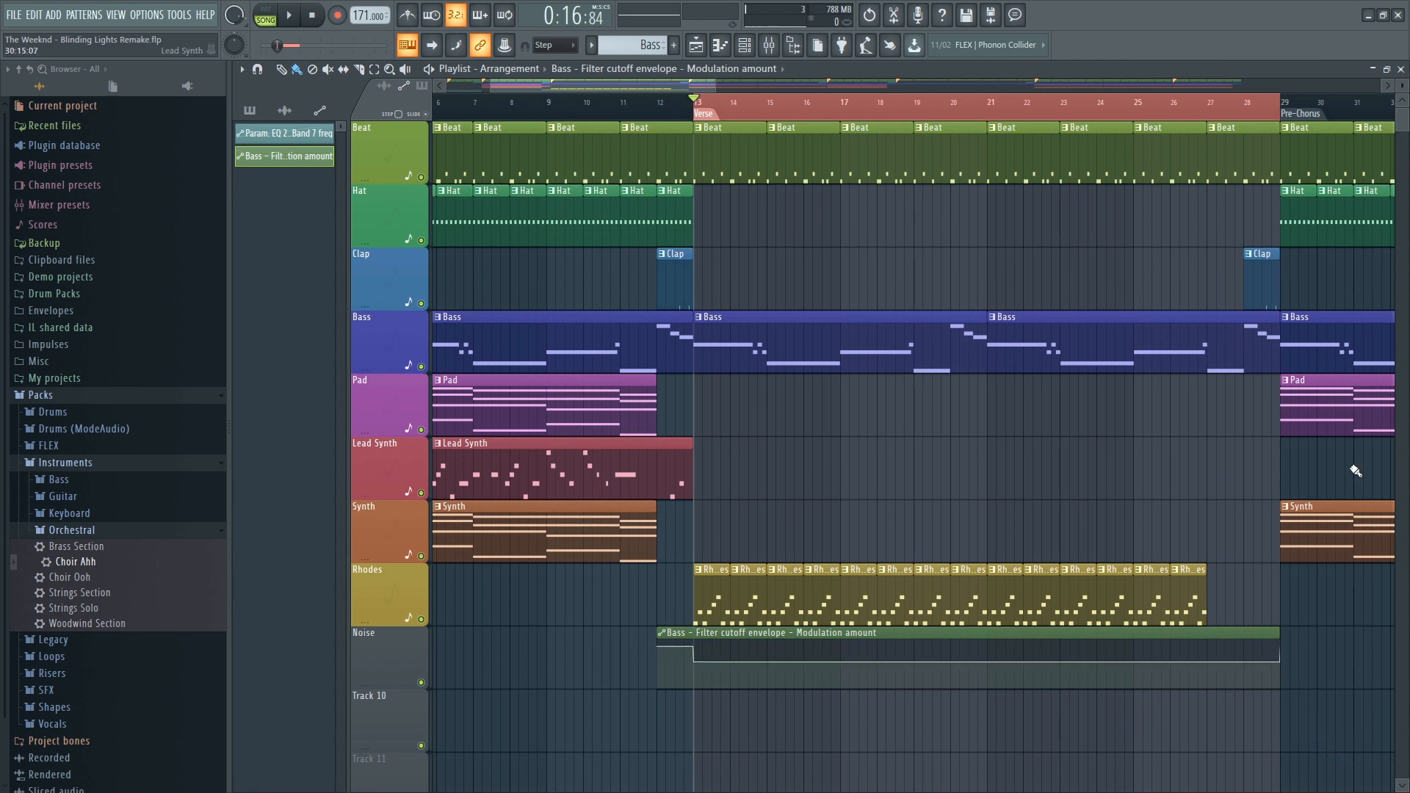
# Play the Verse, set the Snare's Fruity Reeverb 2 wet level to 14%, and lower the Snare fader to about -8 dB
pyautogui.press('space')
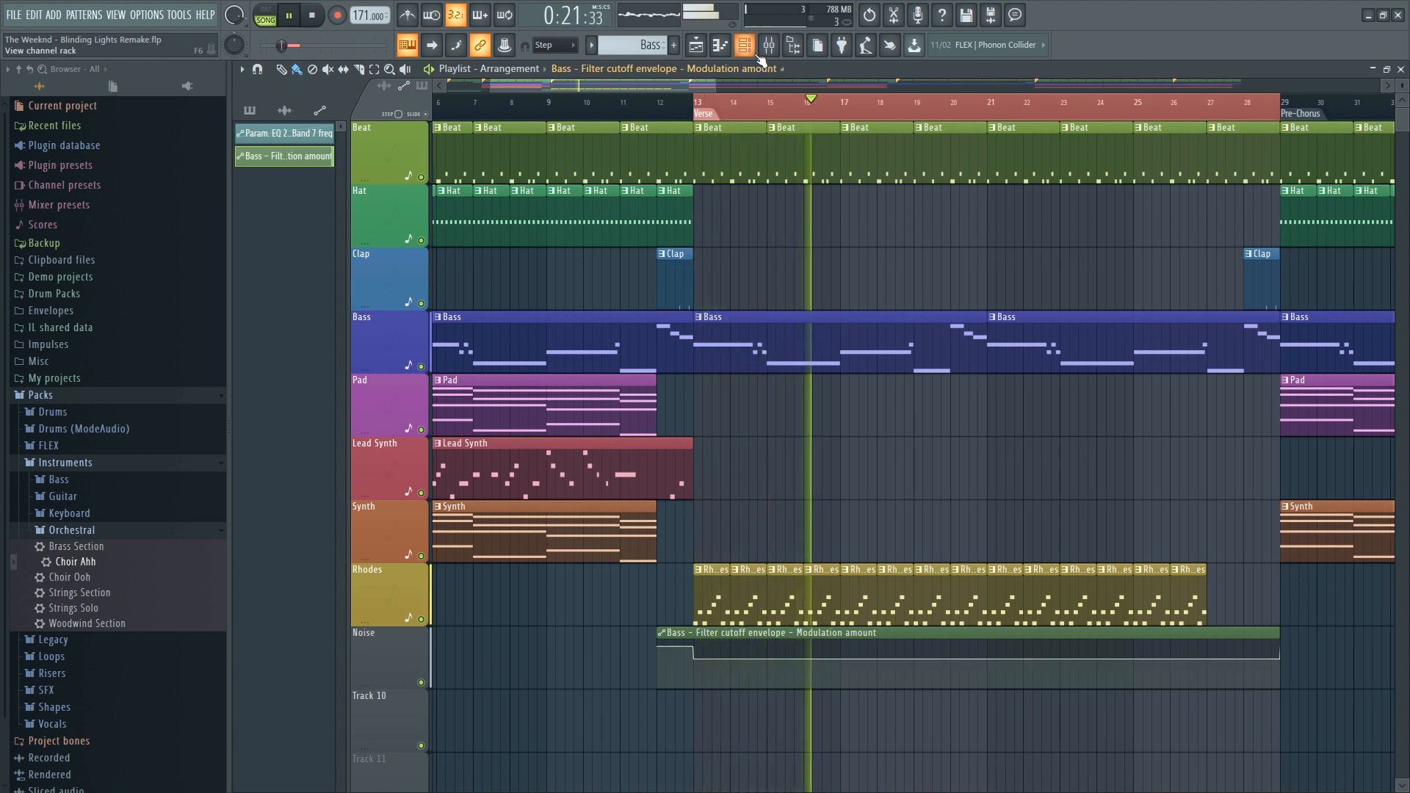
pyautogui.press('F6')
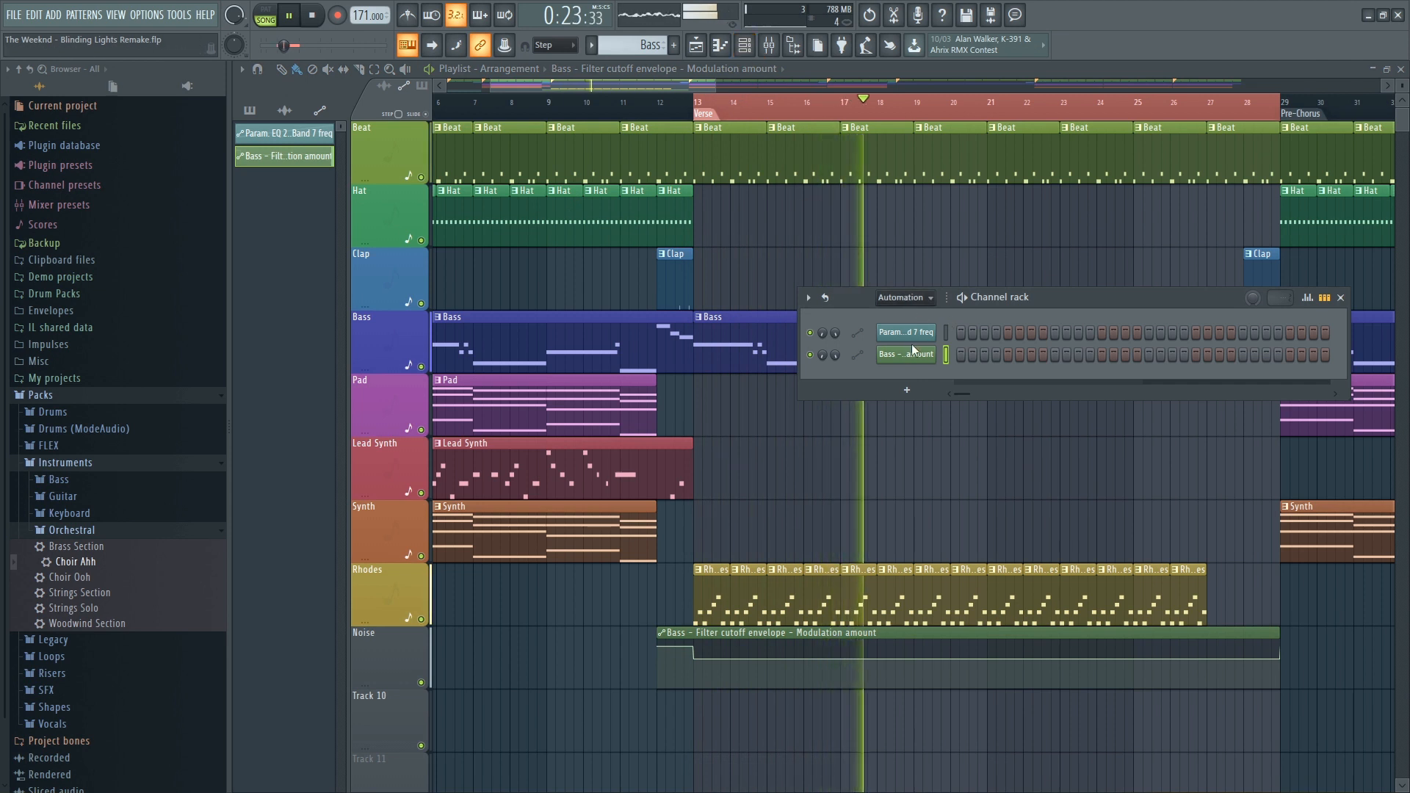
pyautogui.press('pagedown')
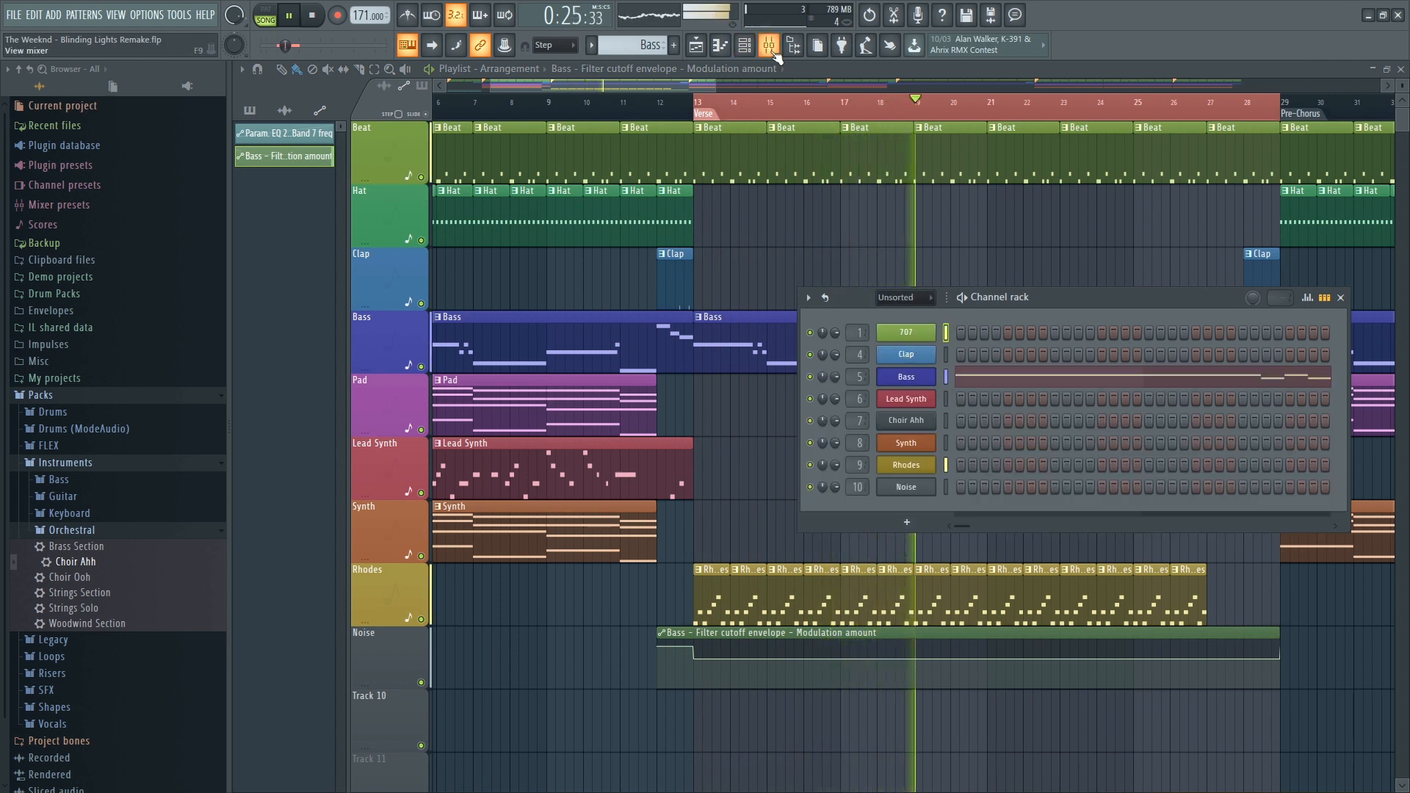
pyautogui.press('F9')
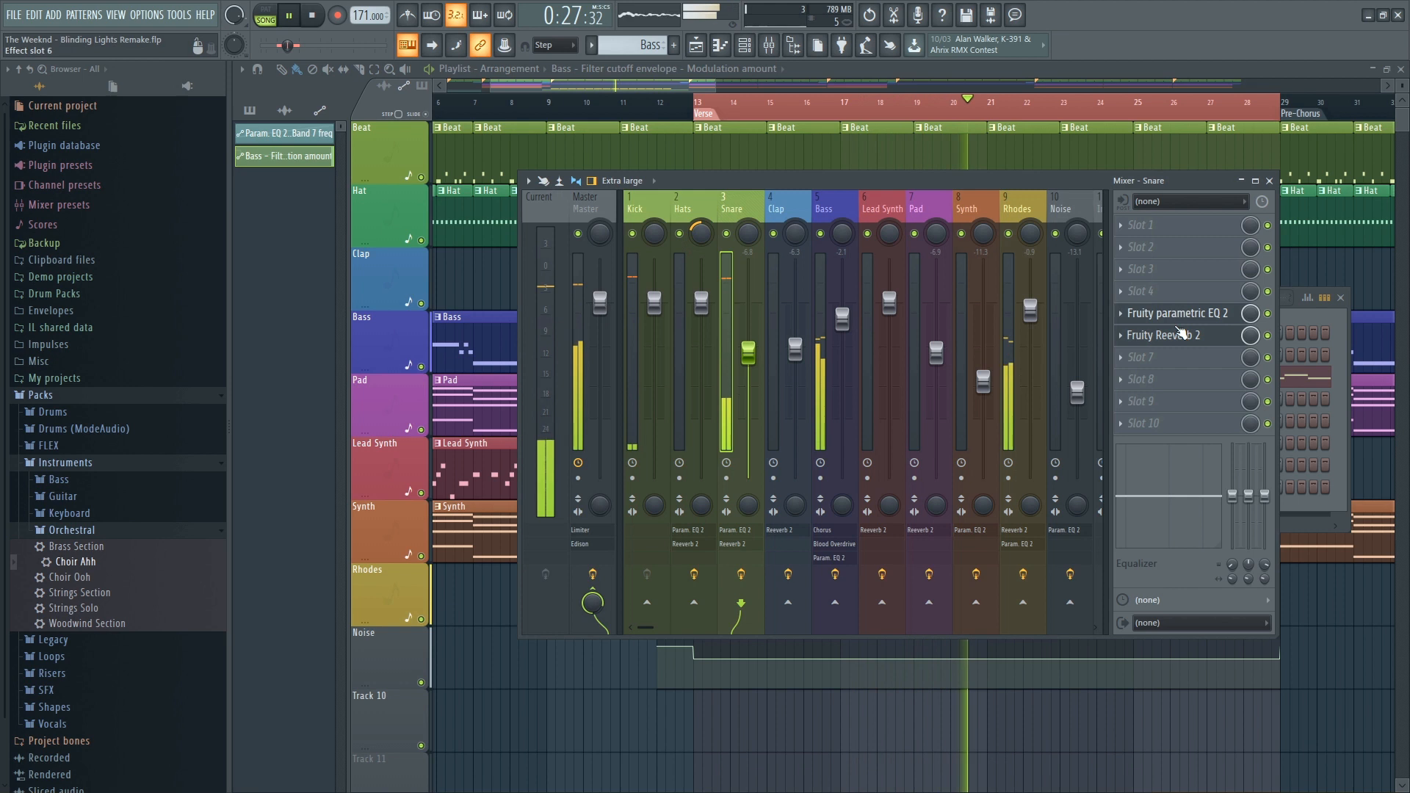
pyautogui.click(1175, 334)
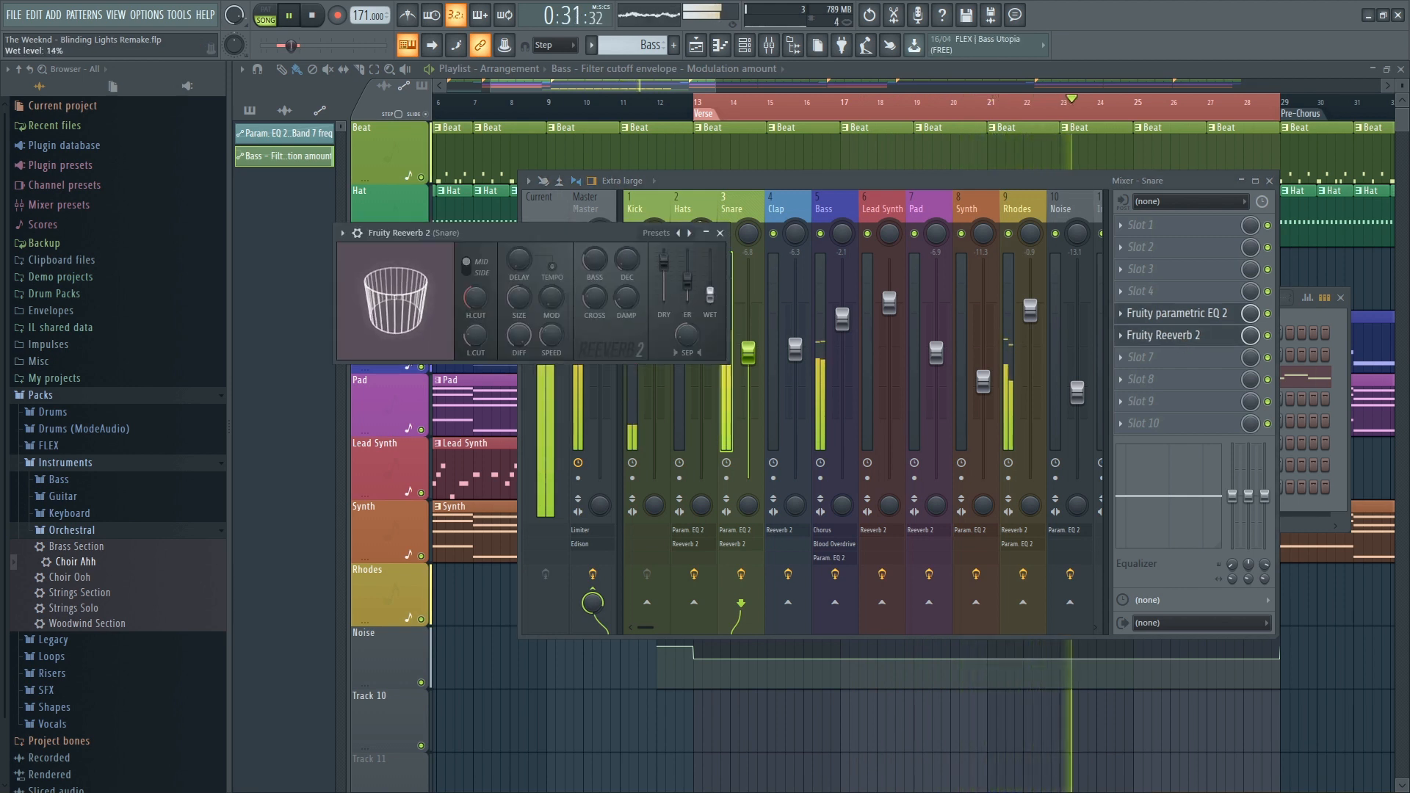
pyautogui.moveTo(756, 355); pyautogui.dragTo(757, 363)
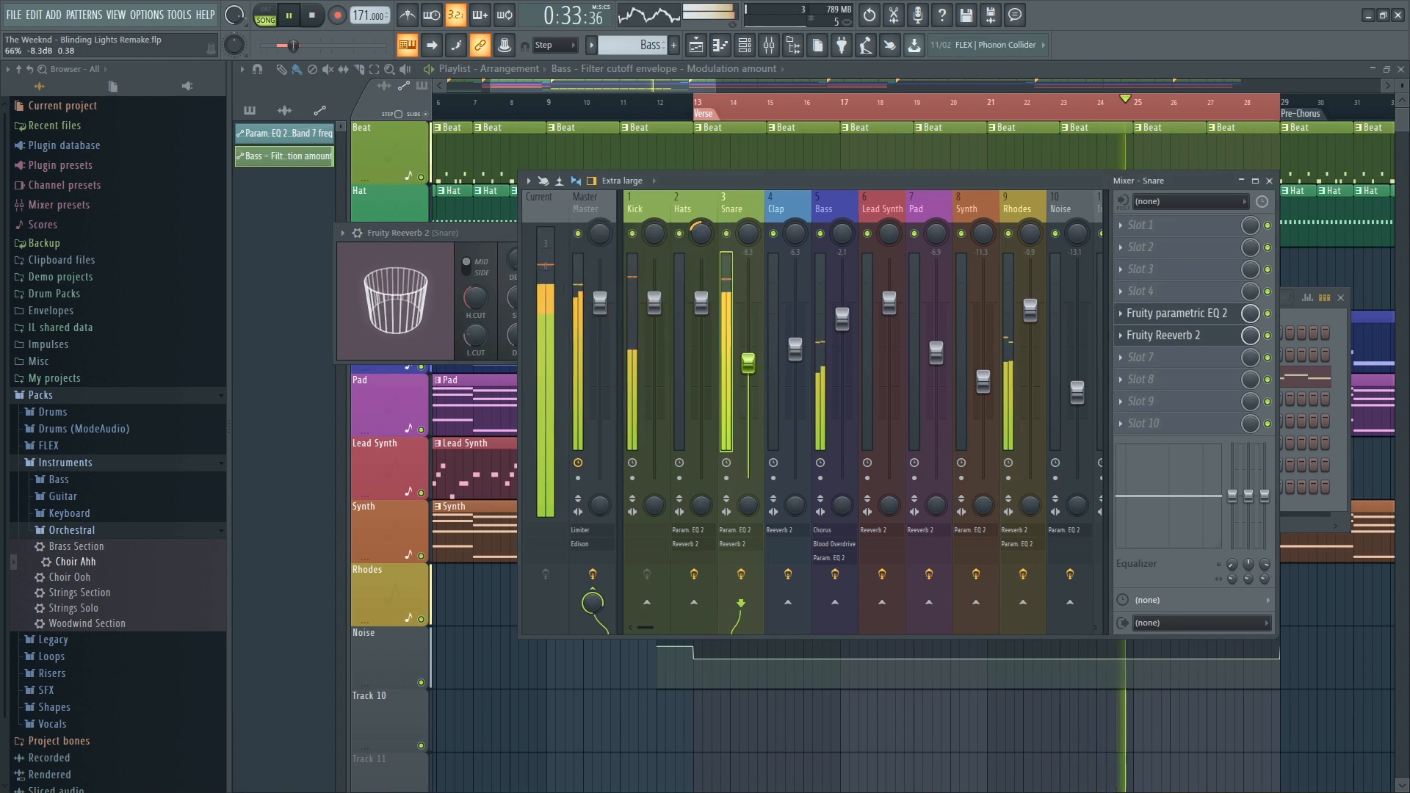
# Add Fruity parametric EQ 2 to the Kick mixer track, boosting the lows, dipping band 2, and cutting the high shelf about -7 dB near 859 Hz
pyautogui.click(641, 297)
pyautogui.press('space')
pyautogui.click(1120, 291)
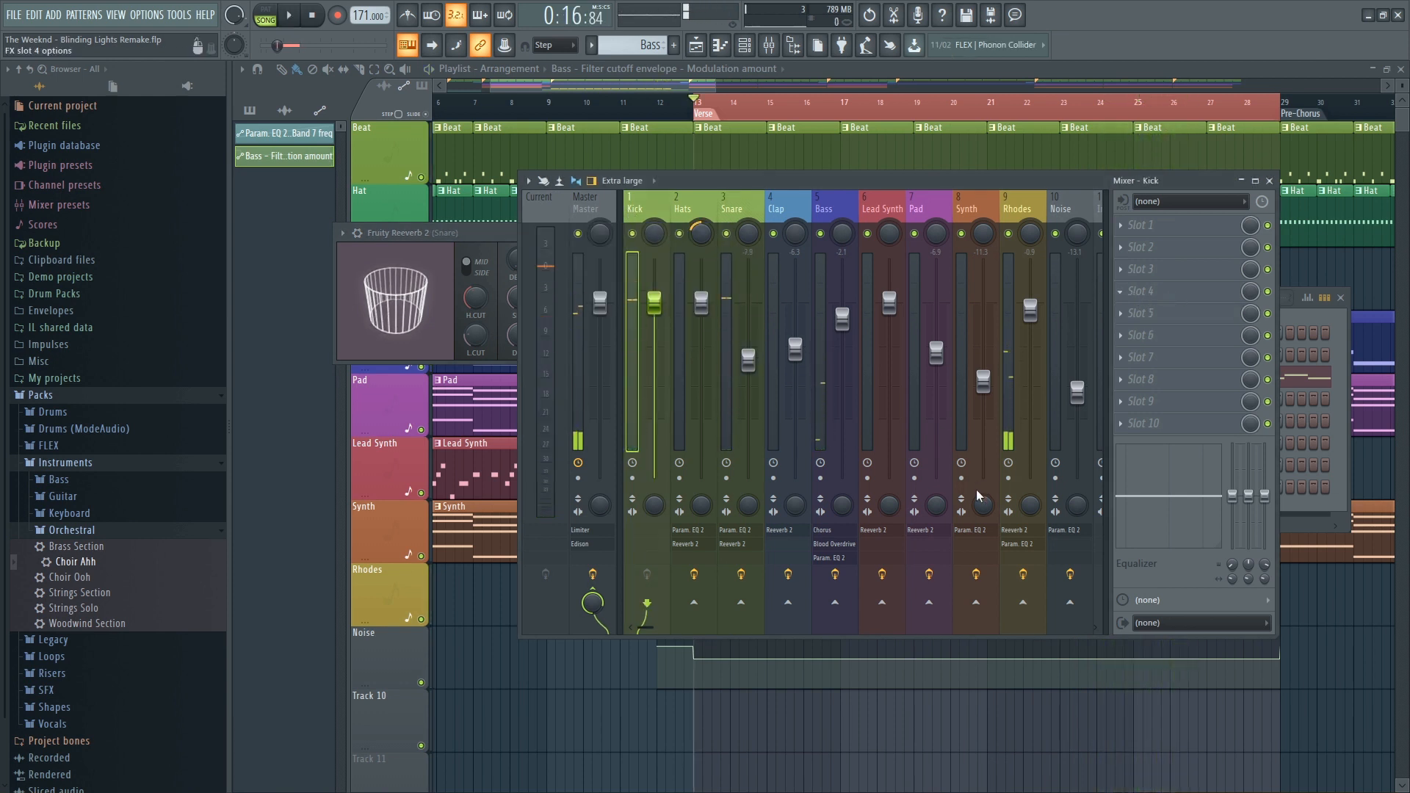
pyautogui.click(527, 296)
pyautogui.moveTo(442, 390); pyautogui.dragTo(449, 373)
pyautogui.press('space')
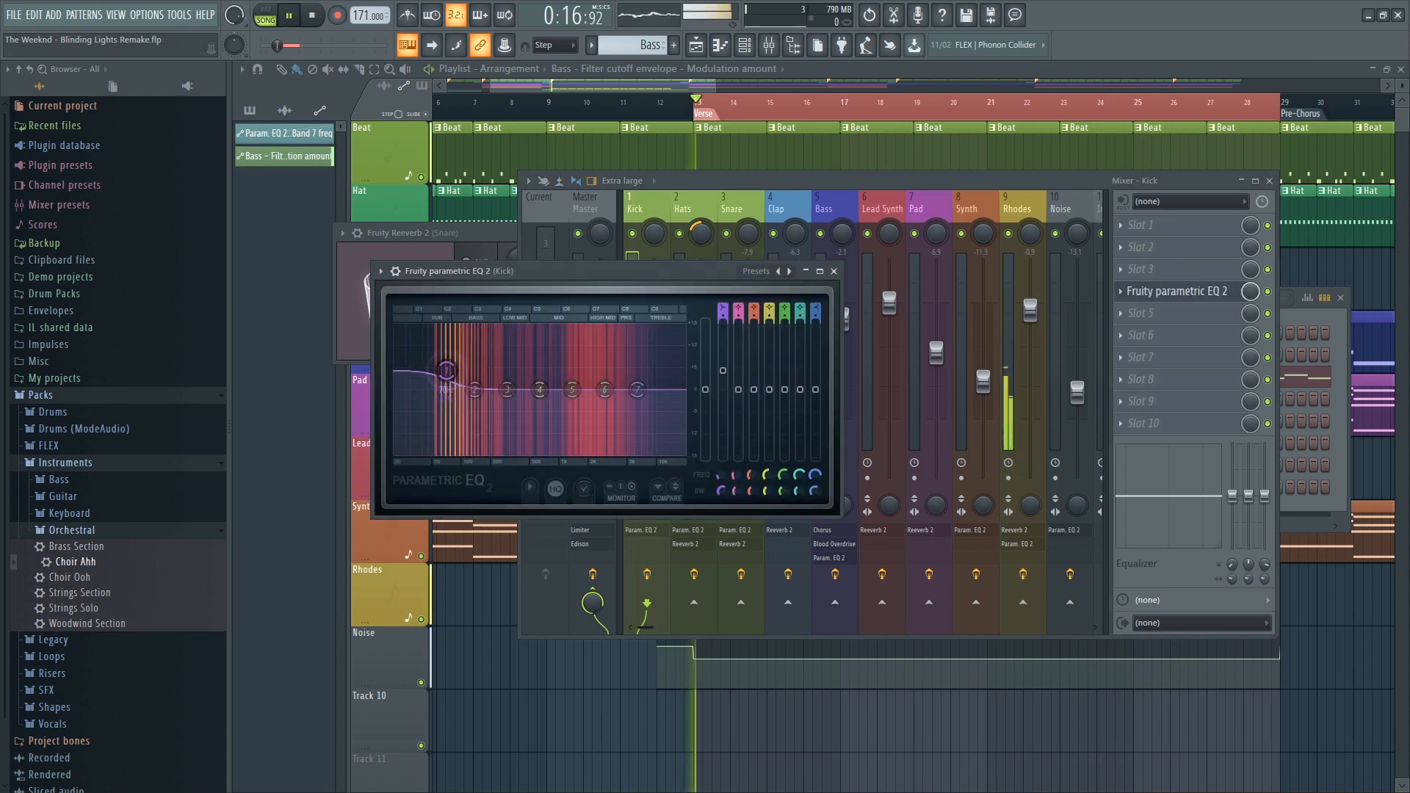
pyautogui.moveTo(637, 390); pyautogui.dragTo(550, 416)
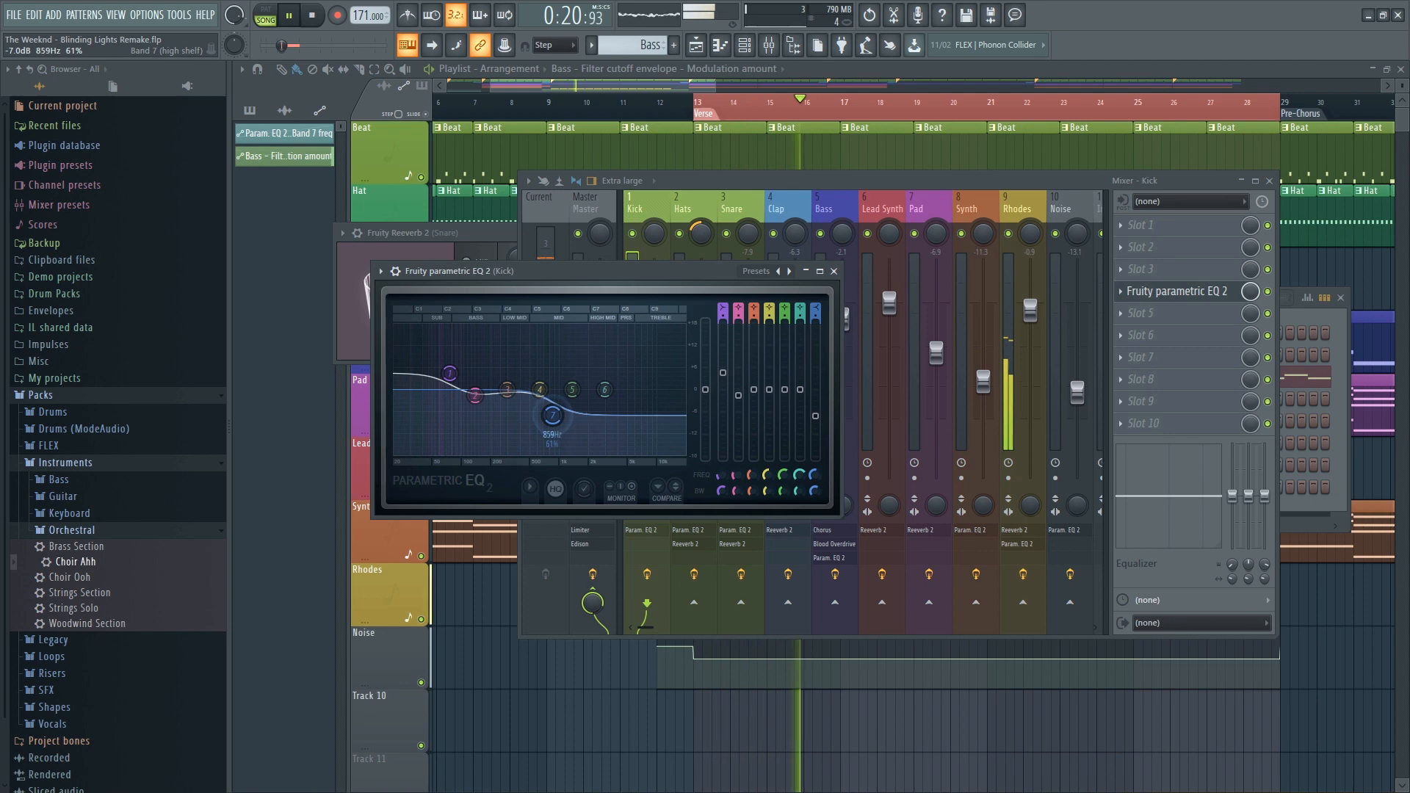
pyautogui.click(881, 185)
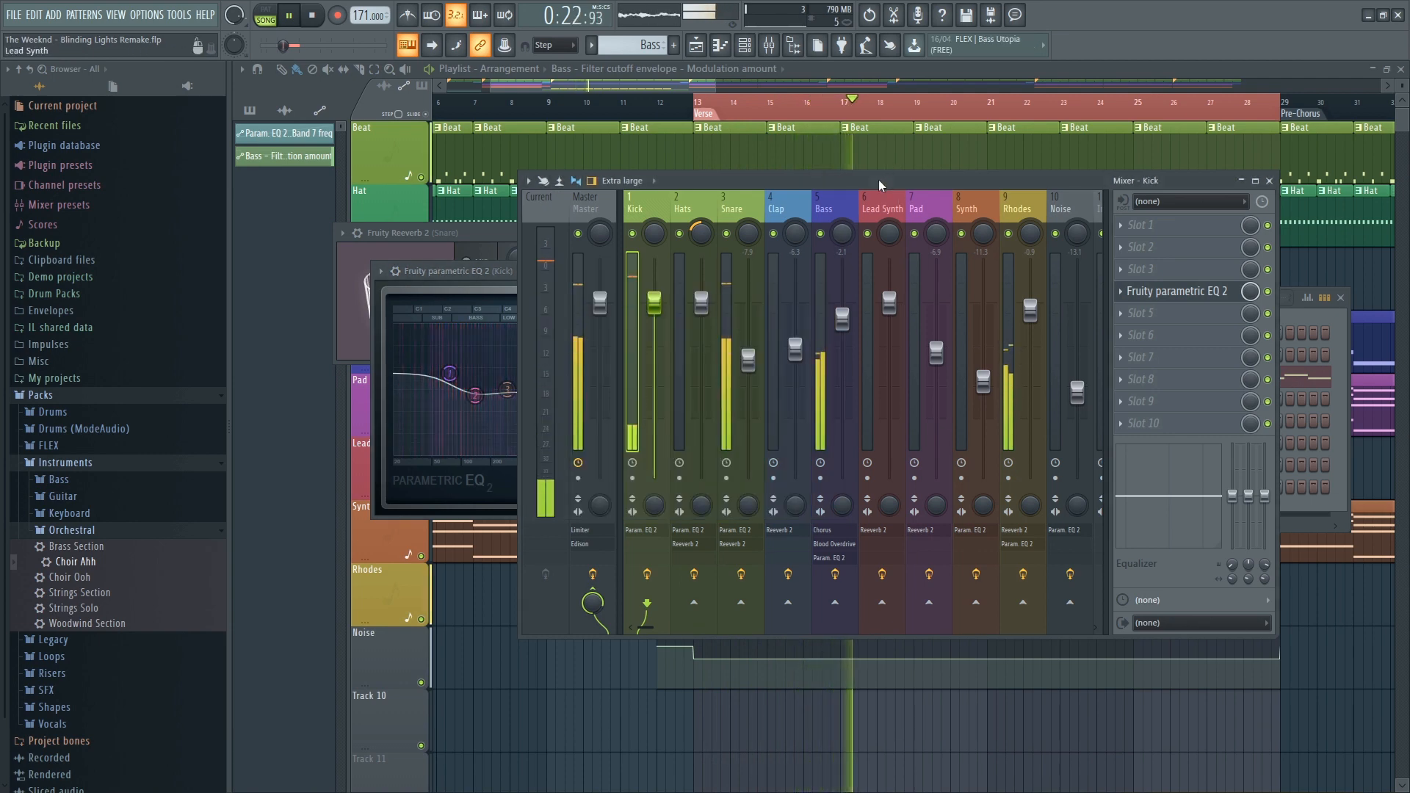
pyautogui.click(835, 737)
pyautogui.press('space')
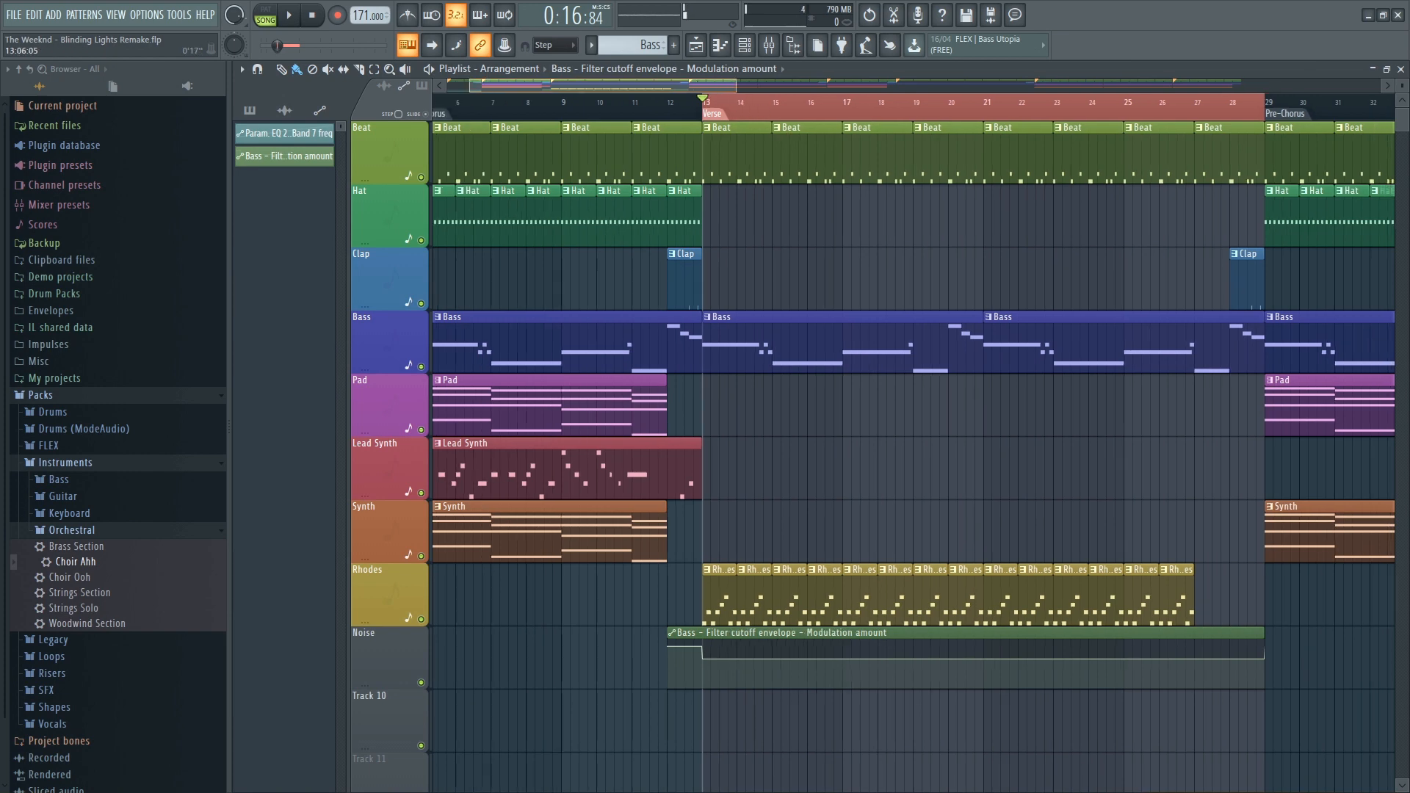
# Select the playlist time range from bar 1 to the second Verse marker at bar 53, leaving the clips deselected
pyautogui.scroll(-5, 1127, 91)
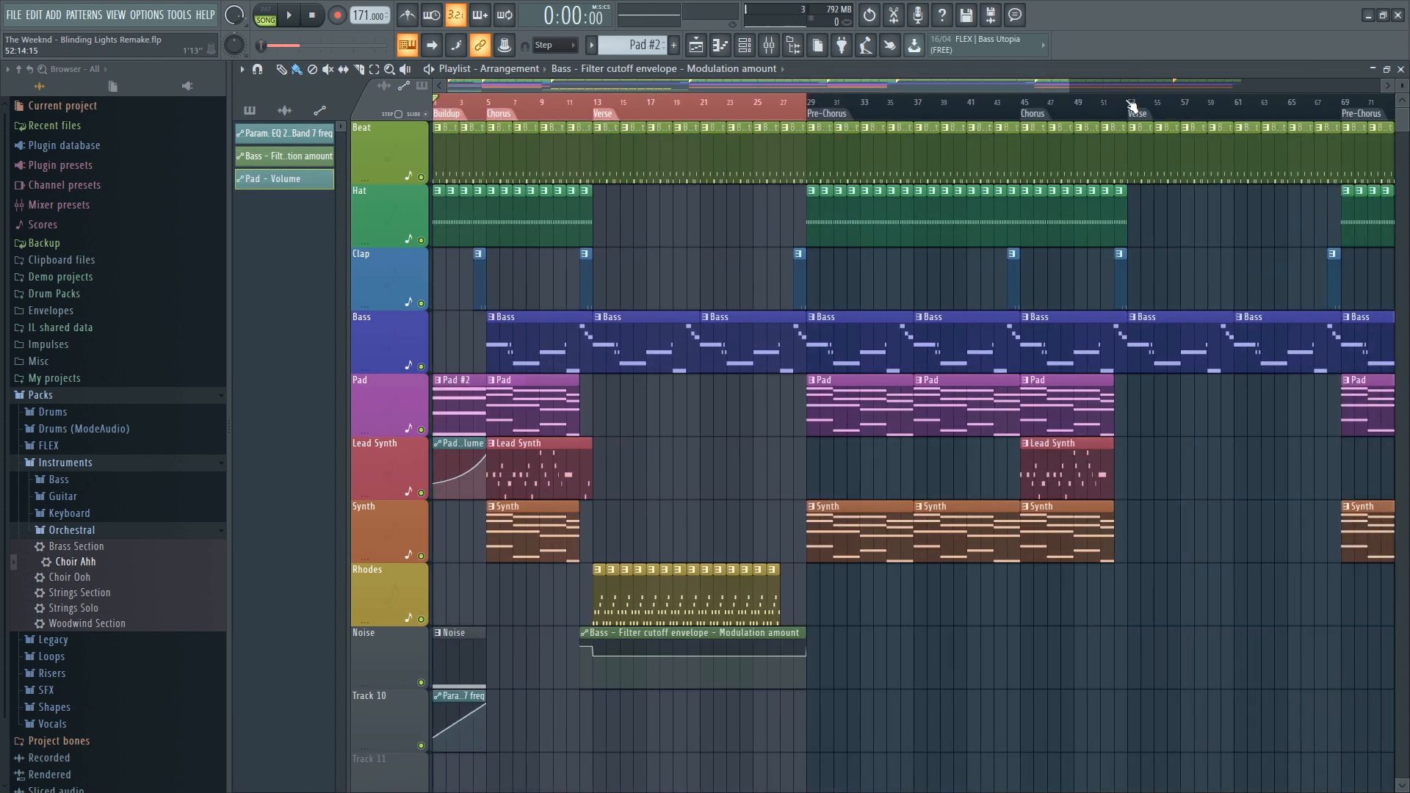
pyautogui.keyDown('ctrl'); pyautogui.keyDown('shift'); pyautogui.click(1128, 102); pyautogui.keyUp('shift'); pyautogui.keyUp('ctrl')
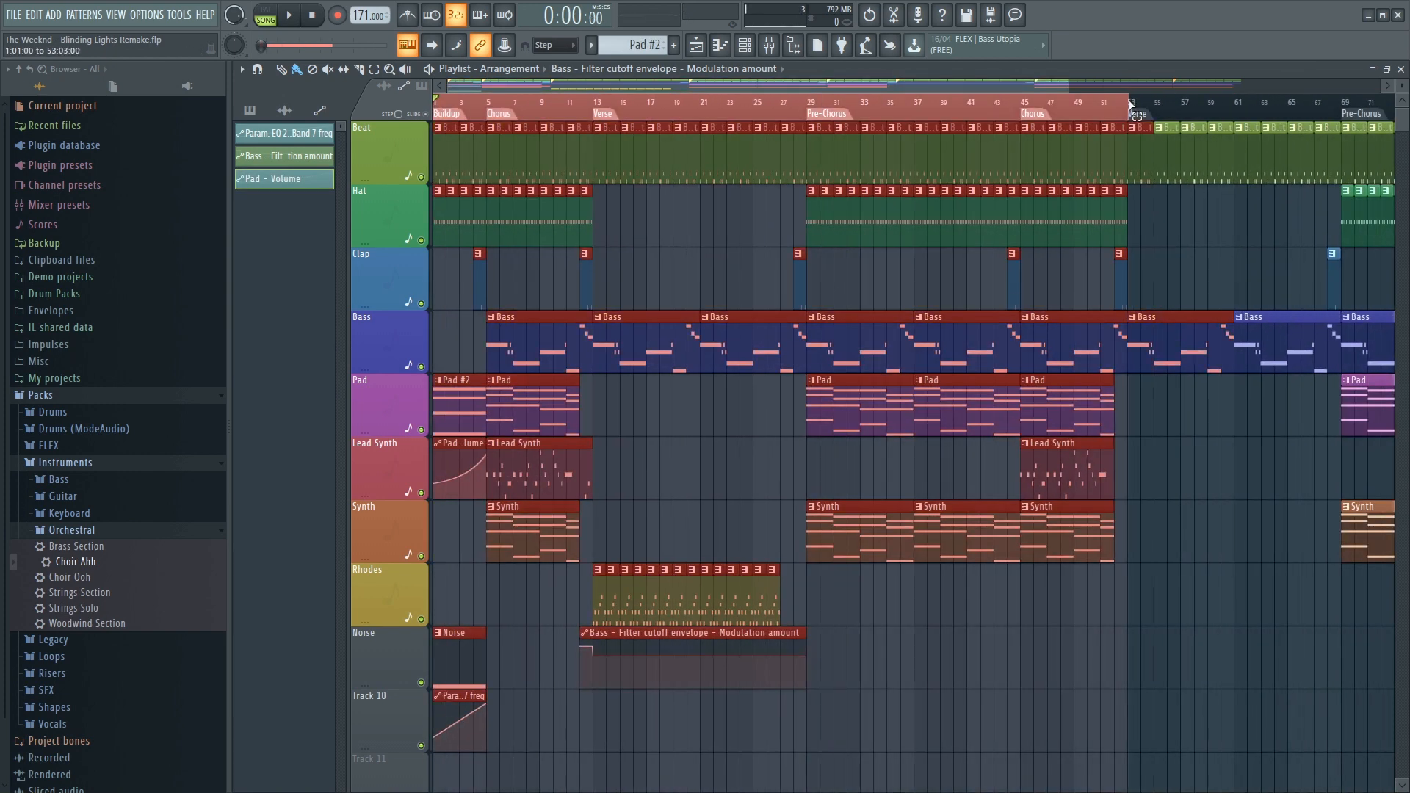
pyautogui.click(648, 269)
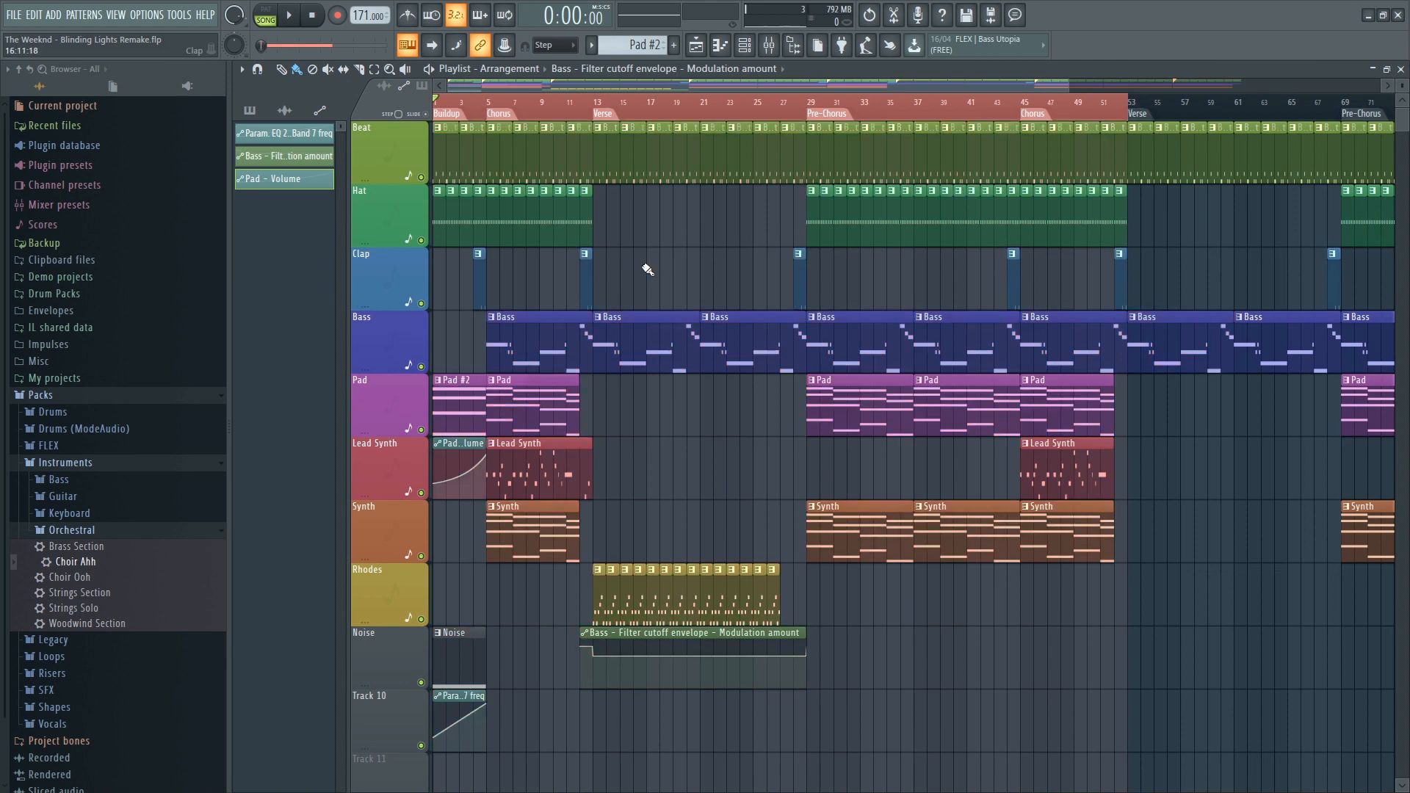
pyautogui.scroll(2, 703, 83)
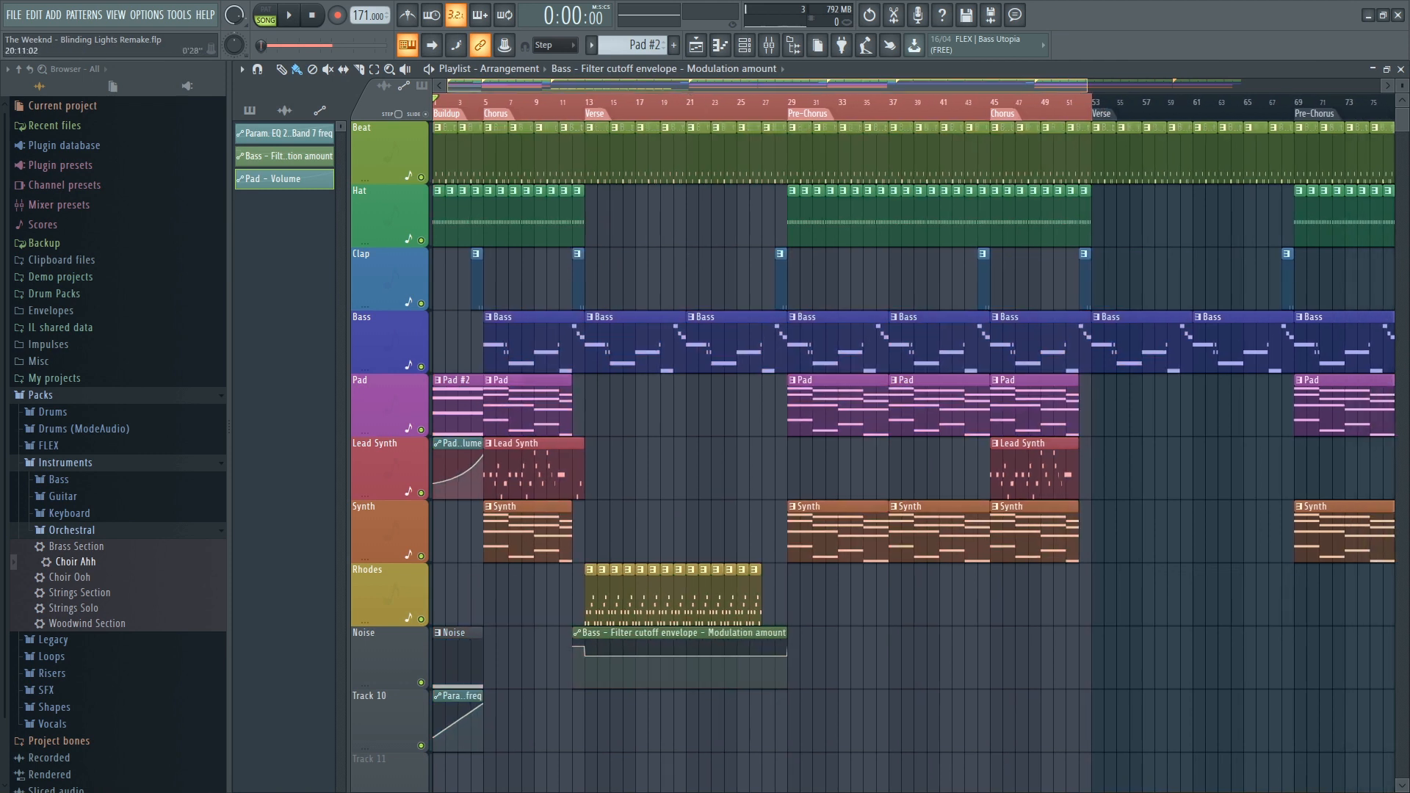